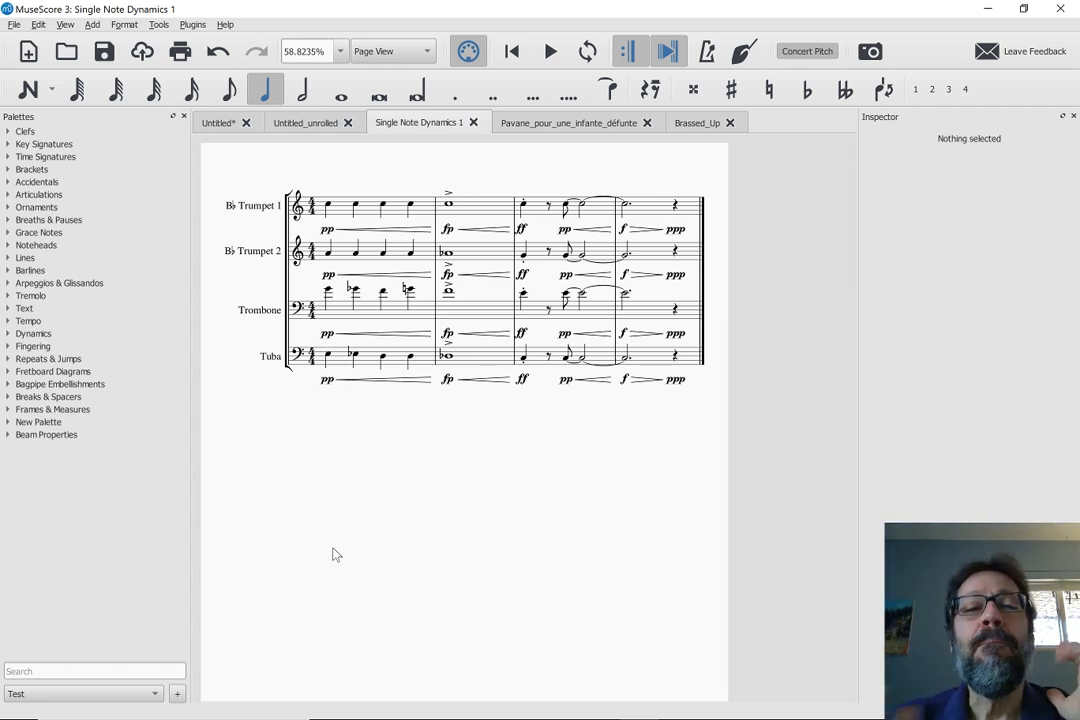
Play the Single Note Dynamics 1 score from the first note of Trumpet 1, and stop playback.
key(Home)
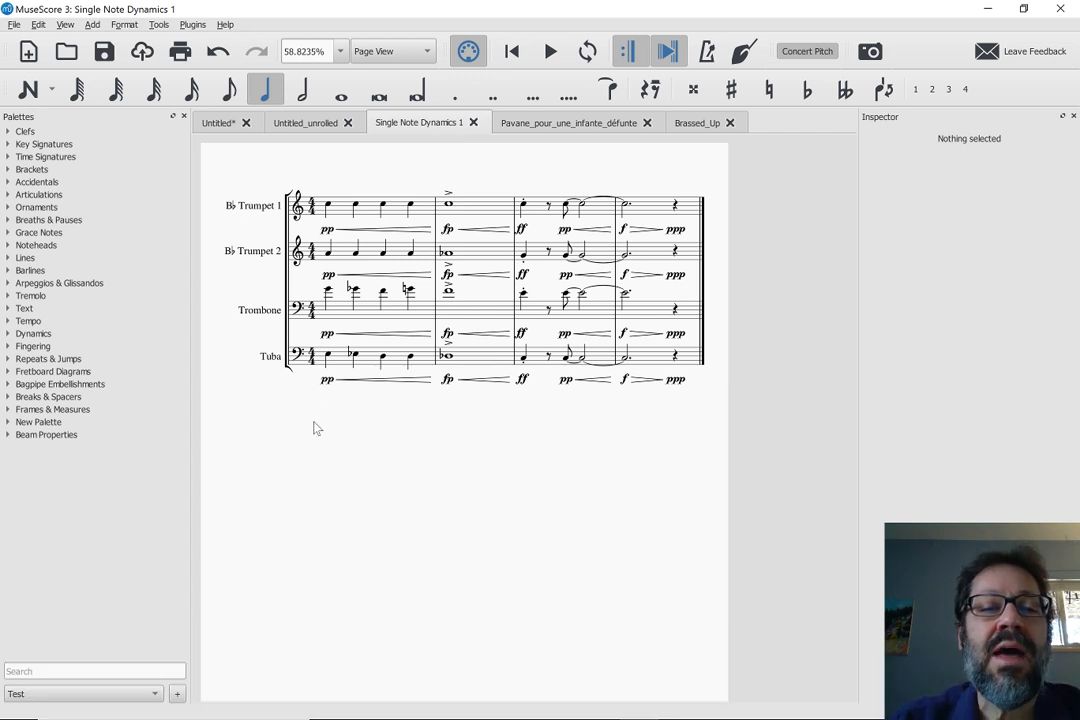
click(330, 207)
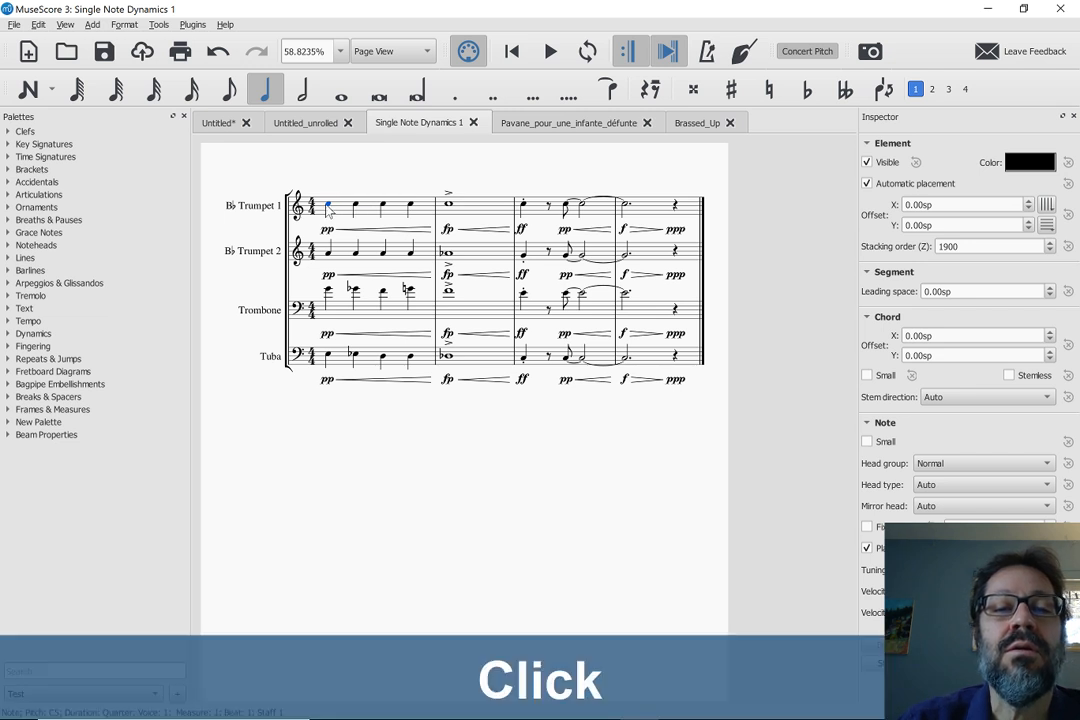
key(space)
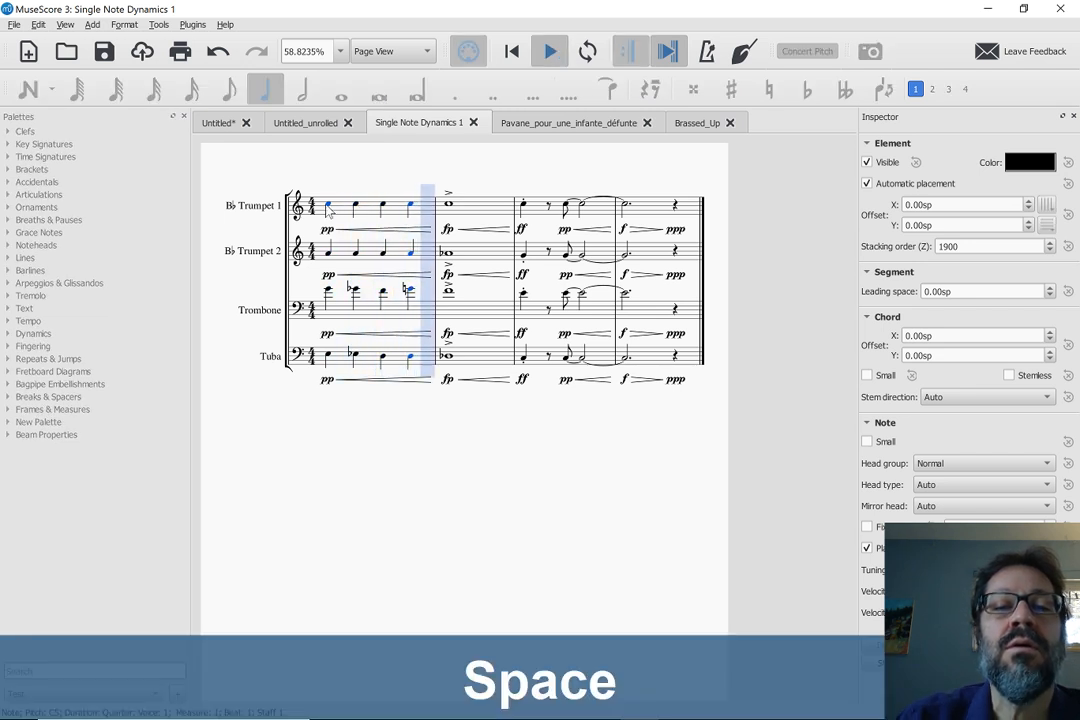
key(space)
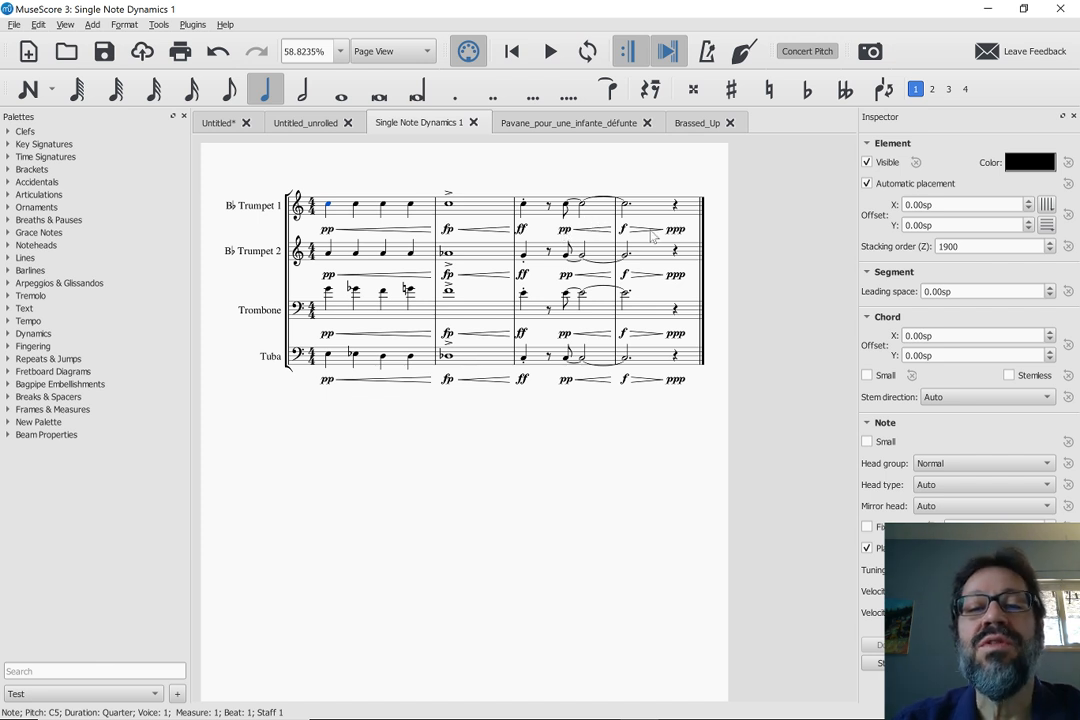
Adjust the system volume to 32 and replay the four-staff score from Trumpet 1's opening note.
click(330, 207)
key(XF86AudioRaiseVolume)
key(XF86AudioLowerVolume)
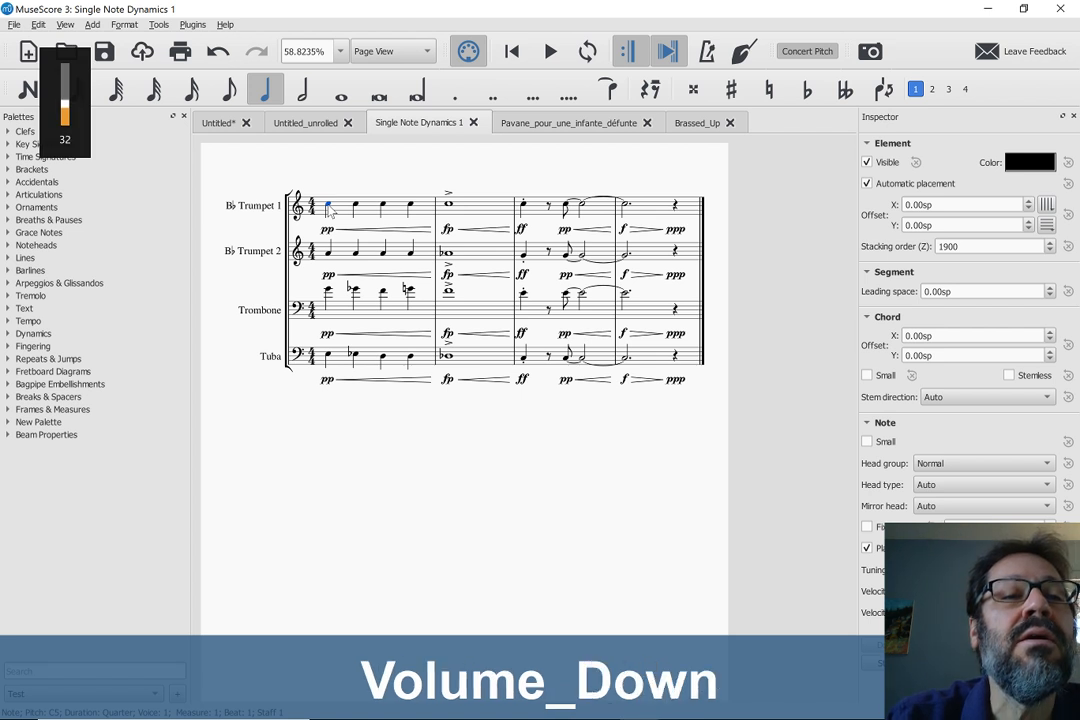
click(330, 209)
key(space)
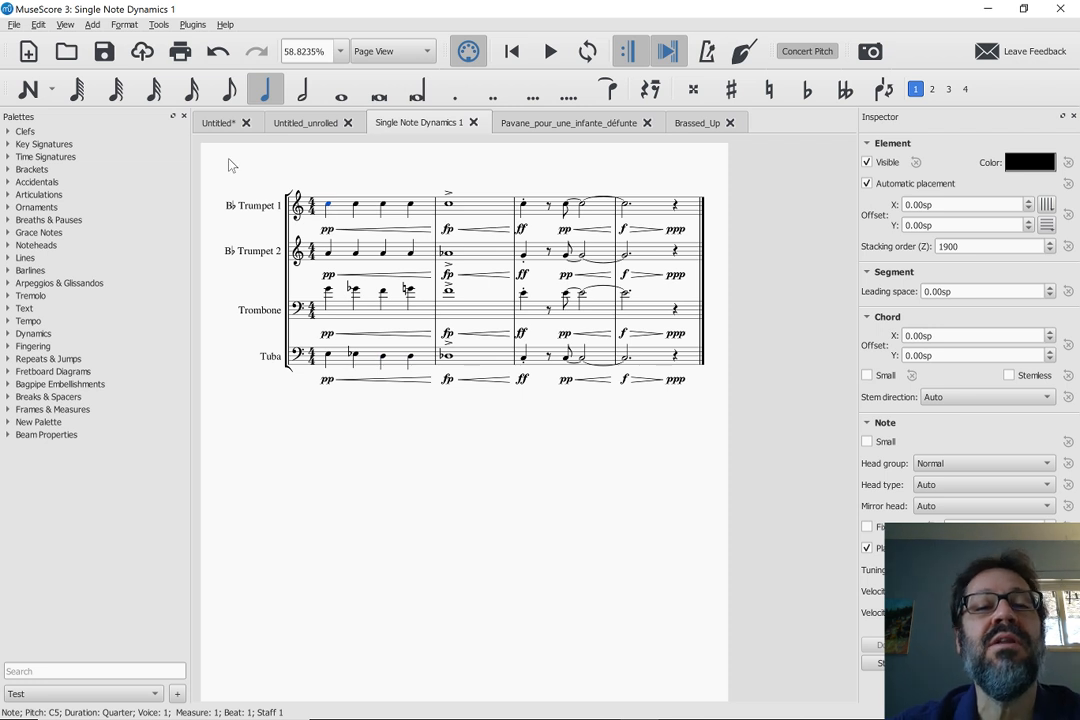
Inspect Trumpet 1's measure 1 crescendo hairpin and play back only the opening measure.
click(394, 231)
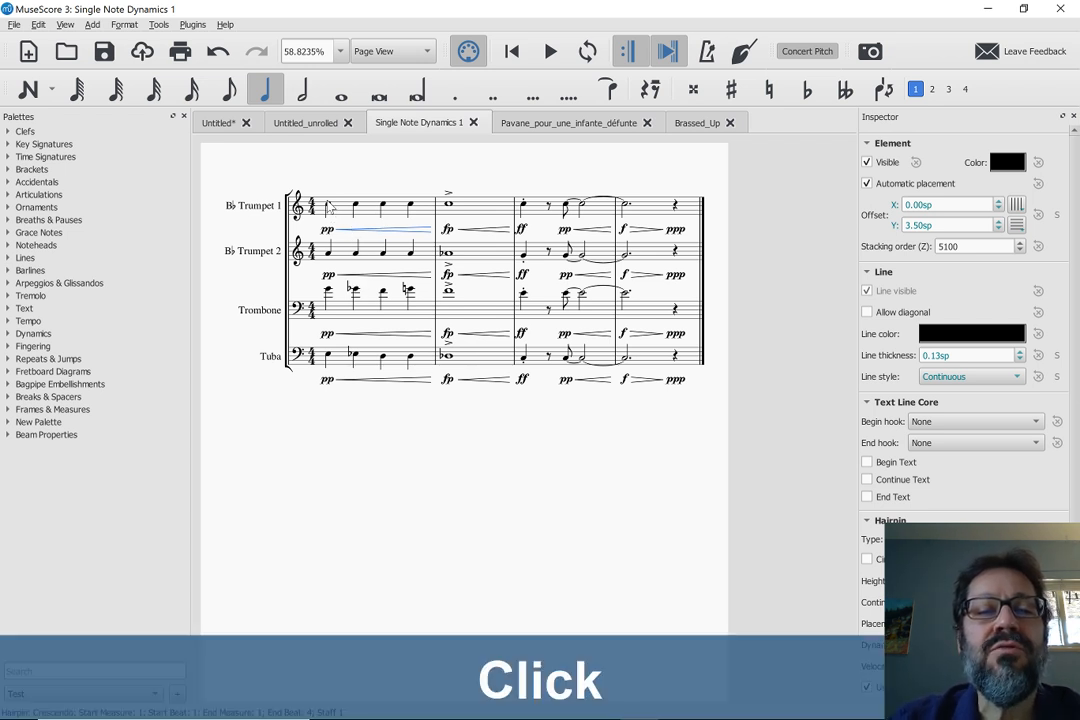
click(329, 206)
key(space)
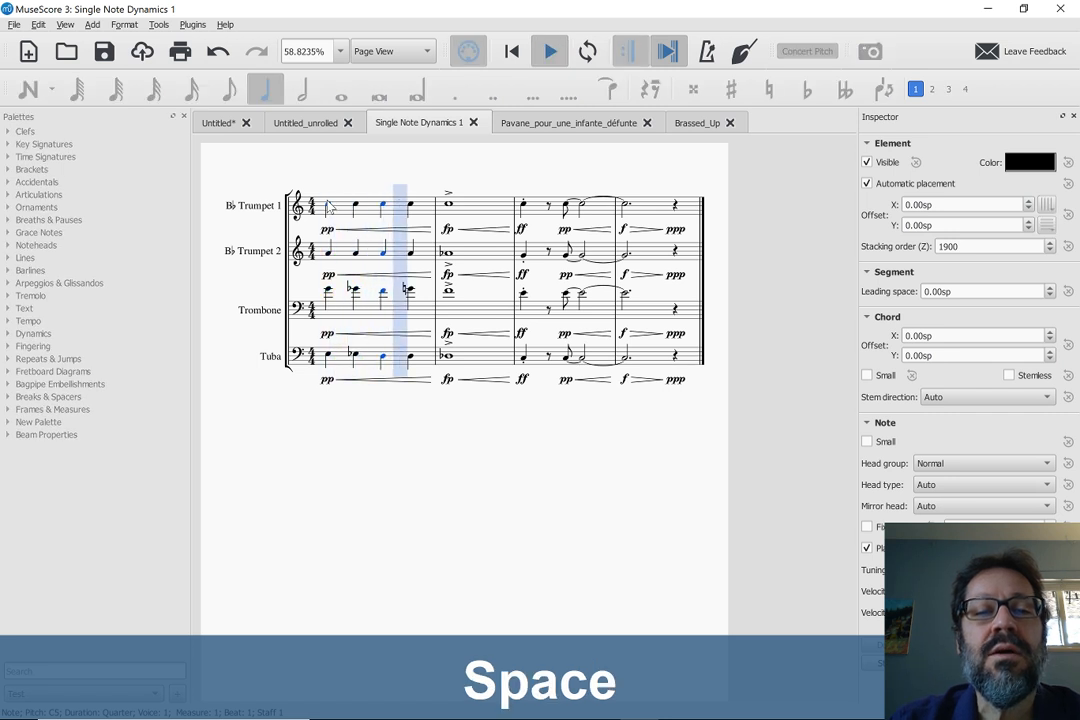
key(space)
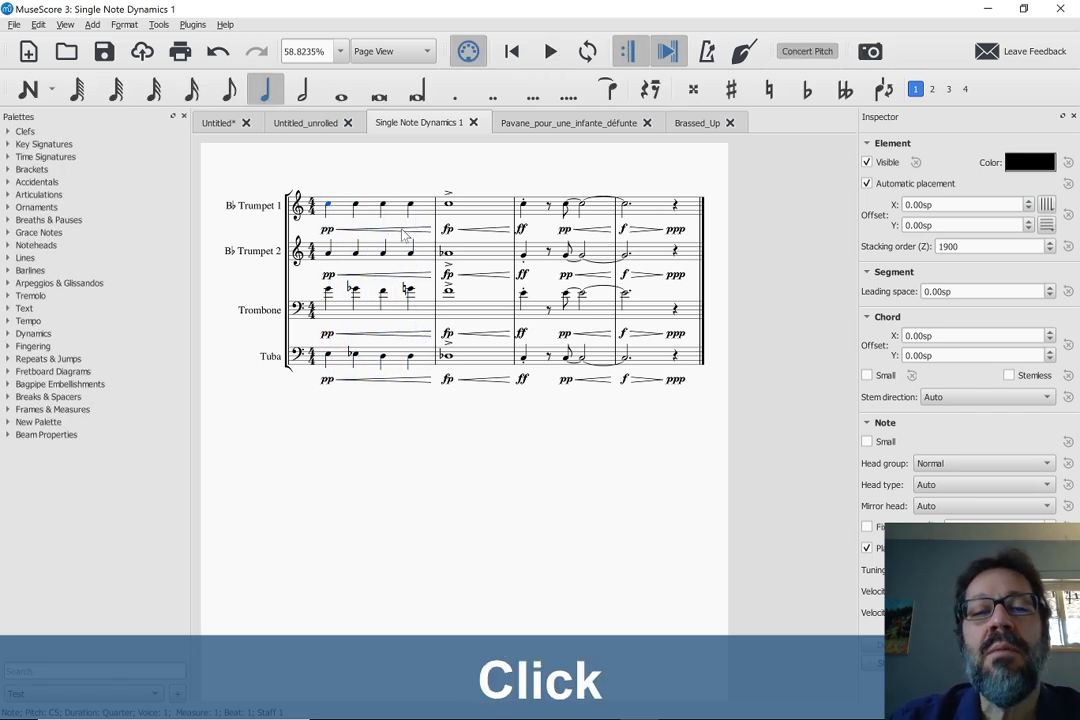
Select the measure 1 crescendo hairpins on all four staves and change their dynamics setting in the hairpin properties.
click(364, 229)
ctrl+click(396, 275)
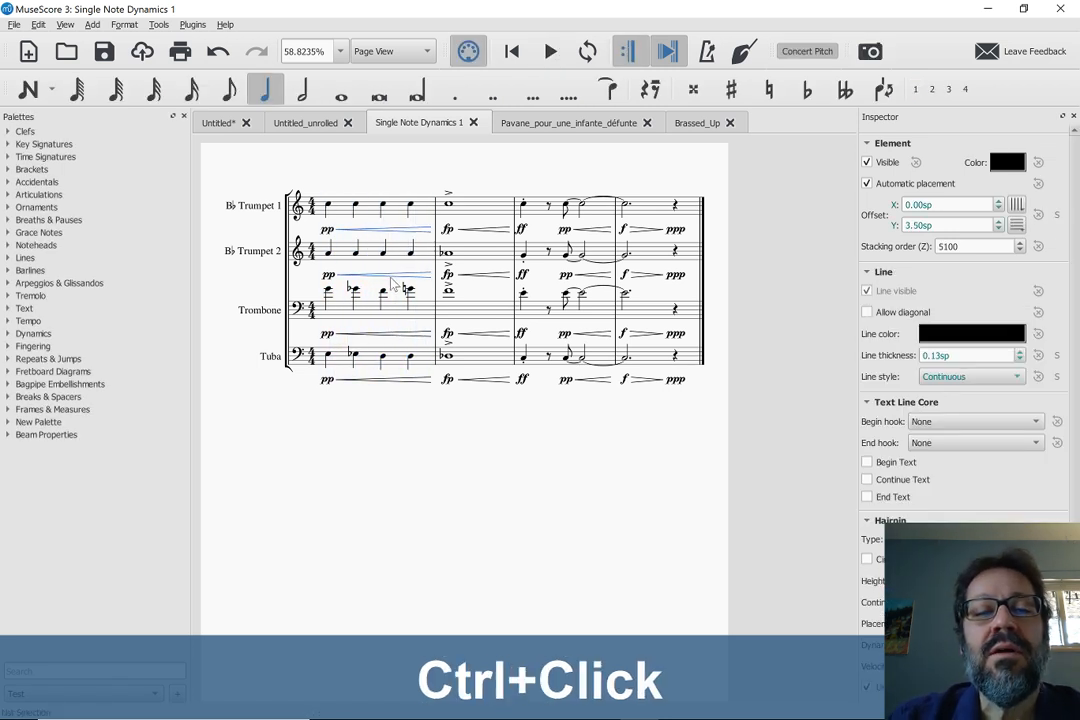
ctrl+click(381, 334)
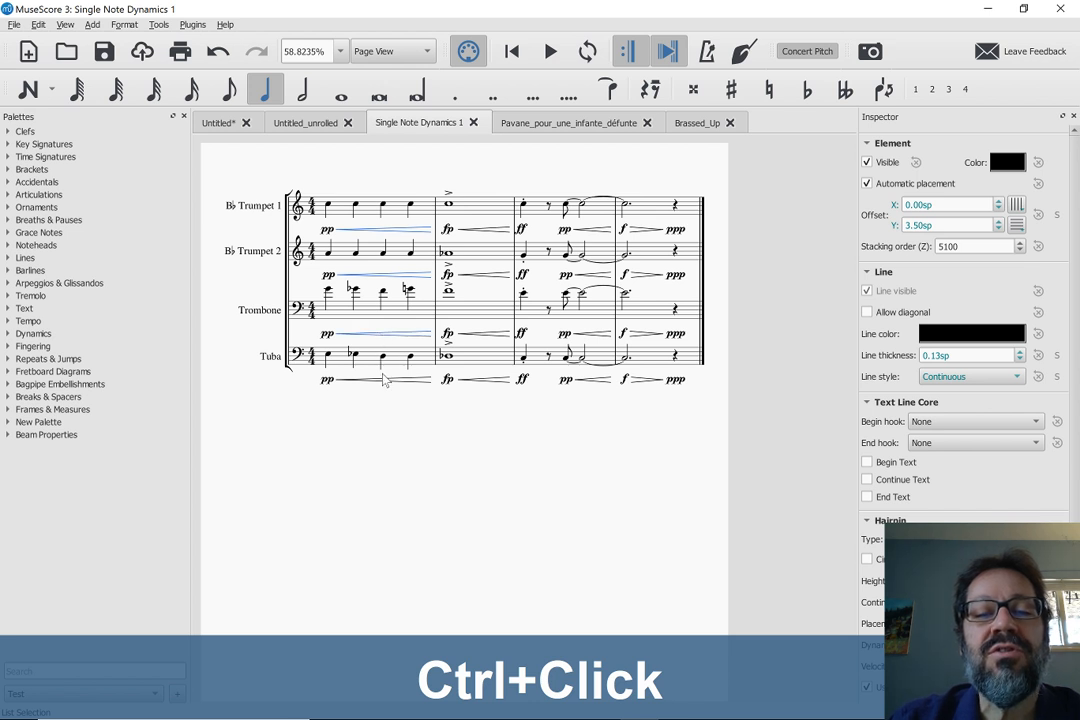
ctrl+click(383, 380)
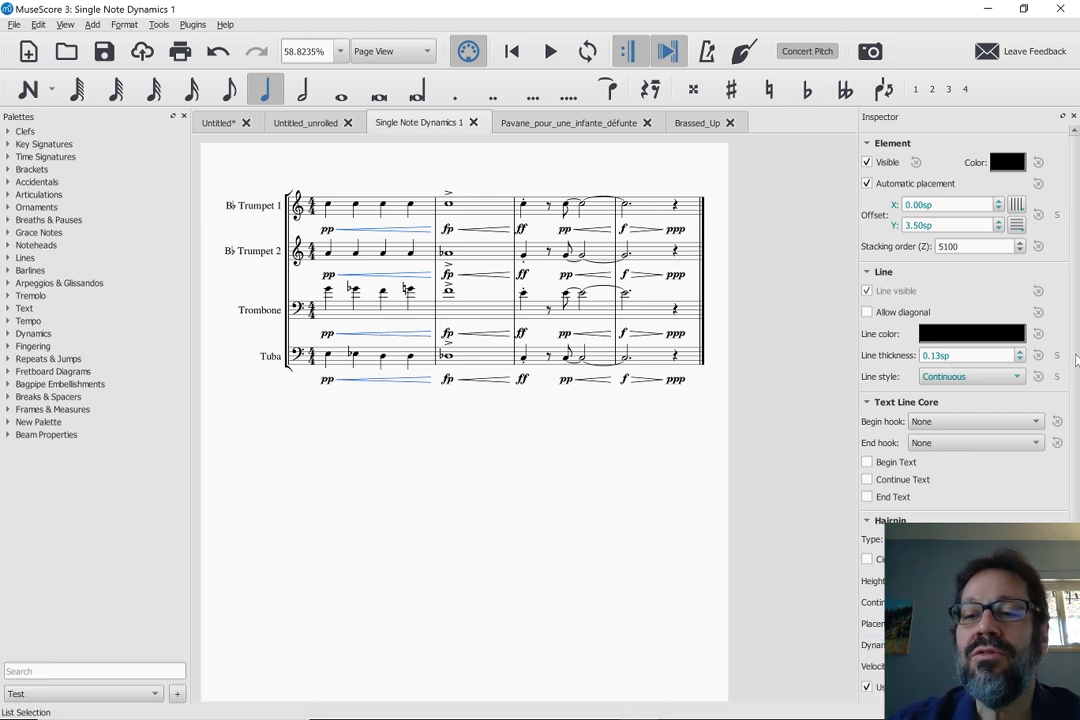
click(1076, 360)
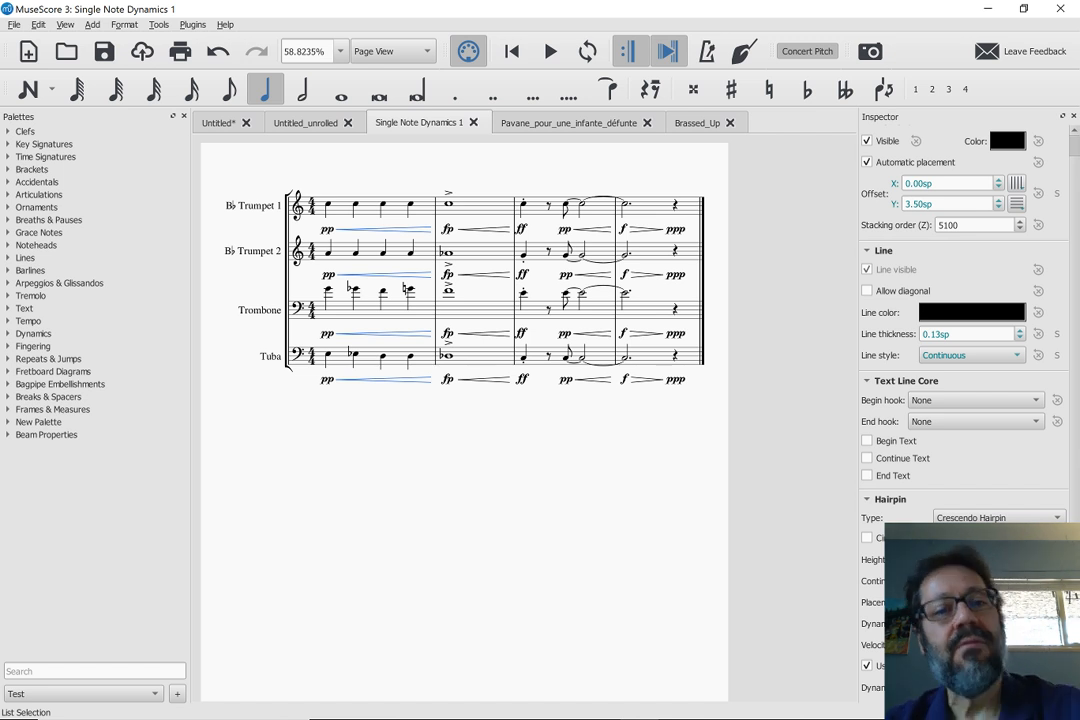
click(1000, 687)
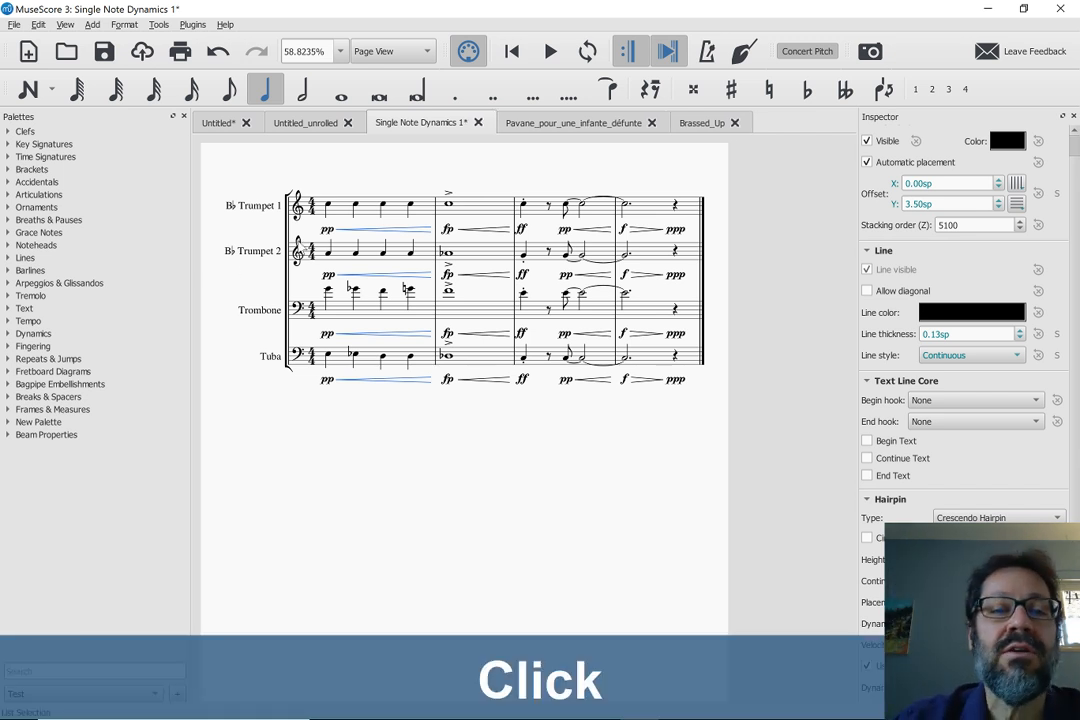
Play the first measure with the changed hairpins from Trumpet 1's first note, and stop playback.
click(331, 207)
key(space)
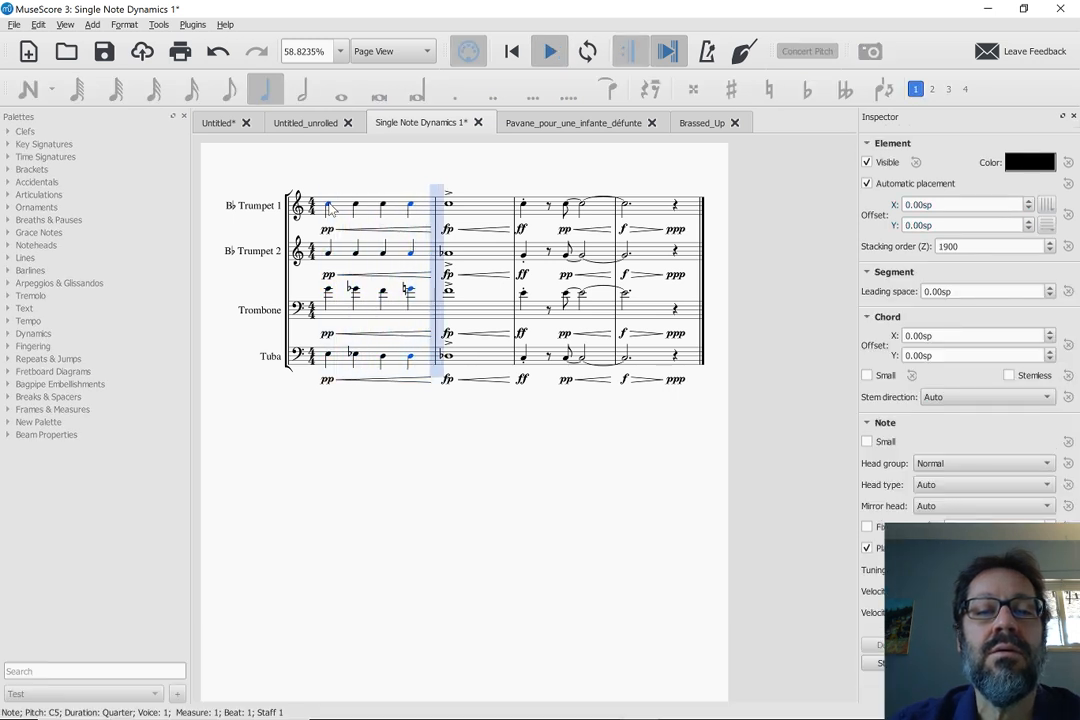
key(space)
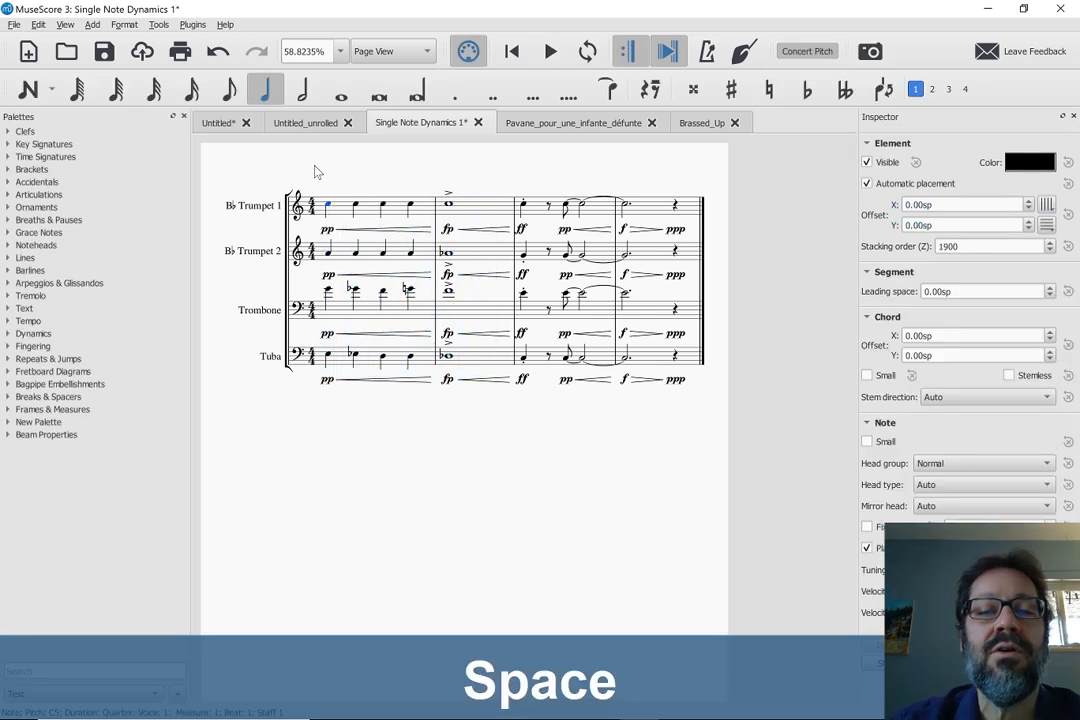
Select all hairpins similar to Trumpet 1's measure 2 crescendo throughout the score and bring up their hairpin properties.
click(500, 232)
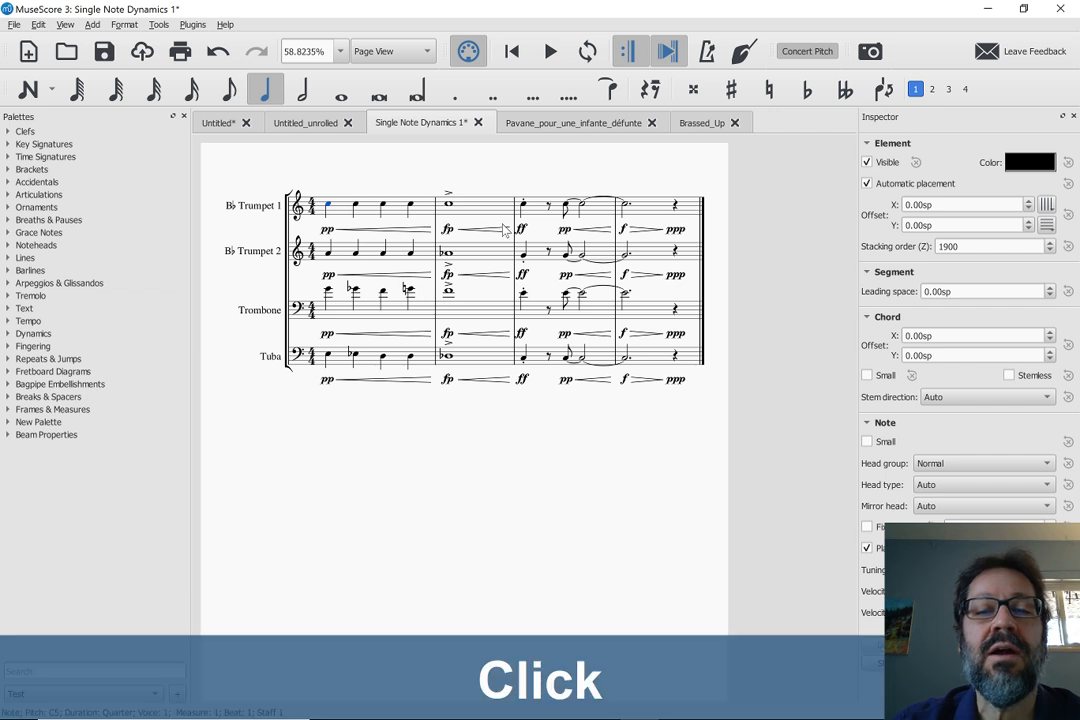
right_click(501, 231)
mouse_move(545, 325)
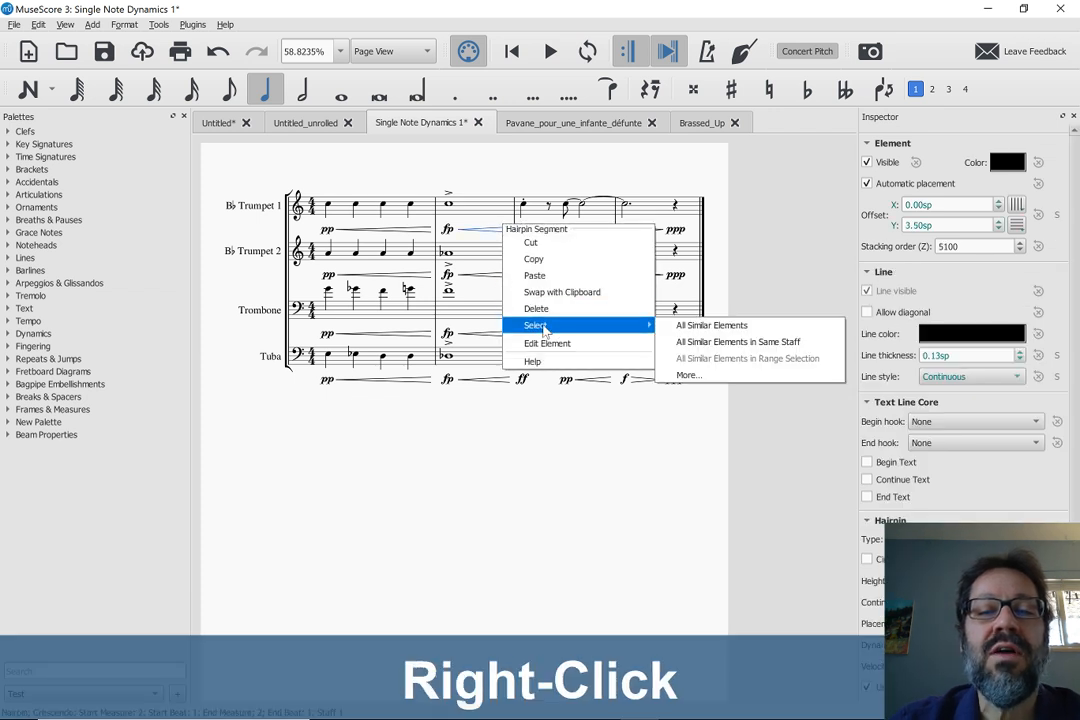
click(692, 326)
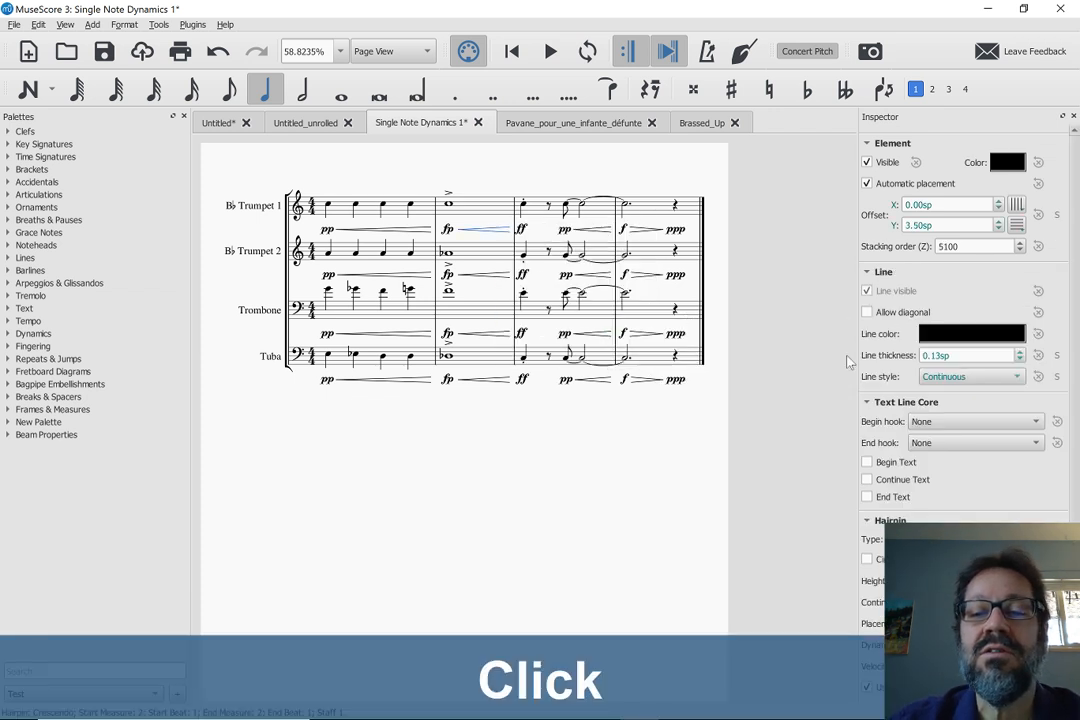
click(1076, 421)
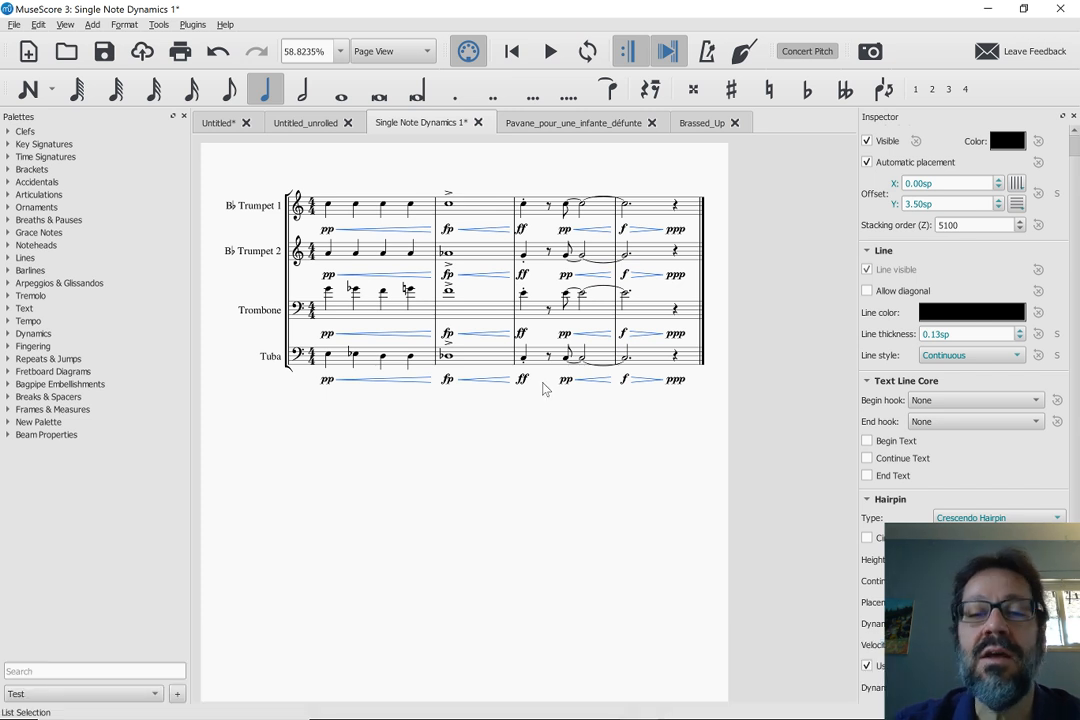
Play the whole excerpt again from the first note of Trumpet 1.
click(328, 206)
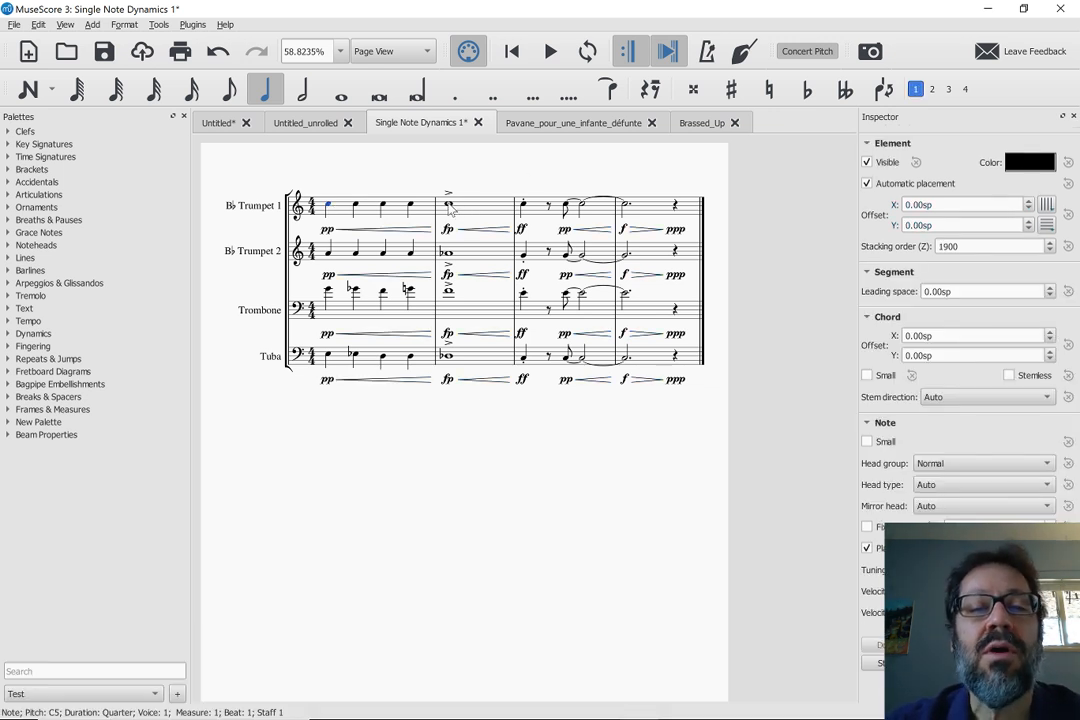
key(space)
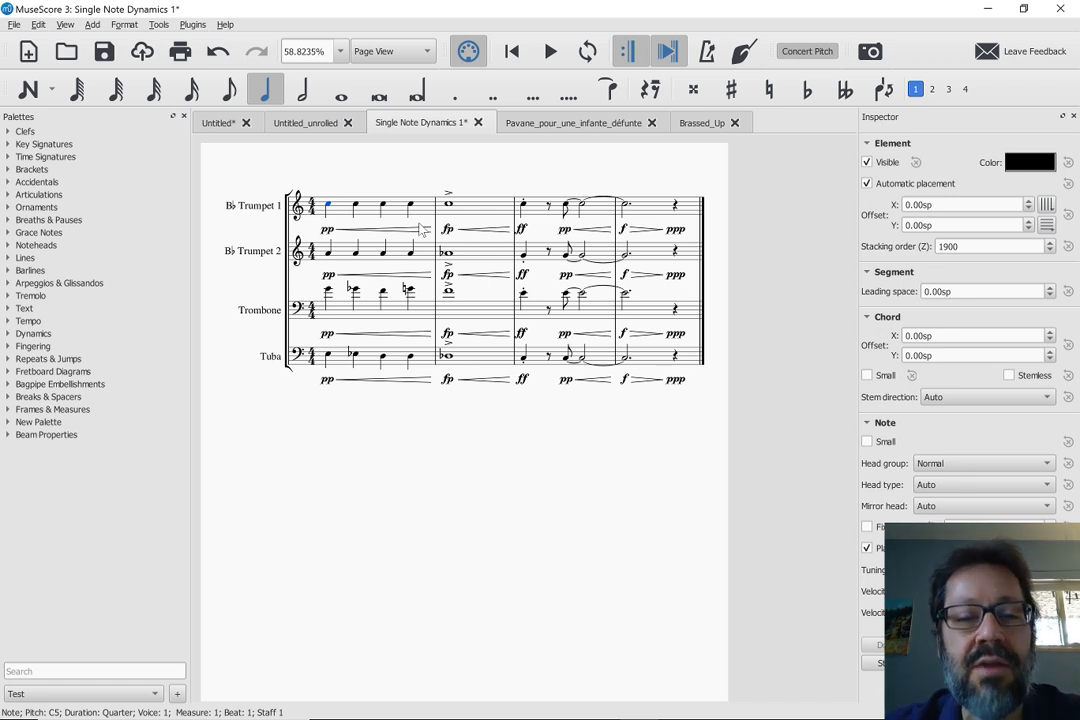
Switch to the Brassed_Up score, look over its first system and return to the beginning.
click(700, 122)
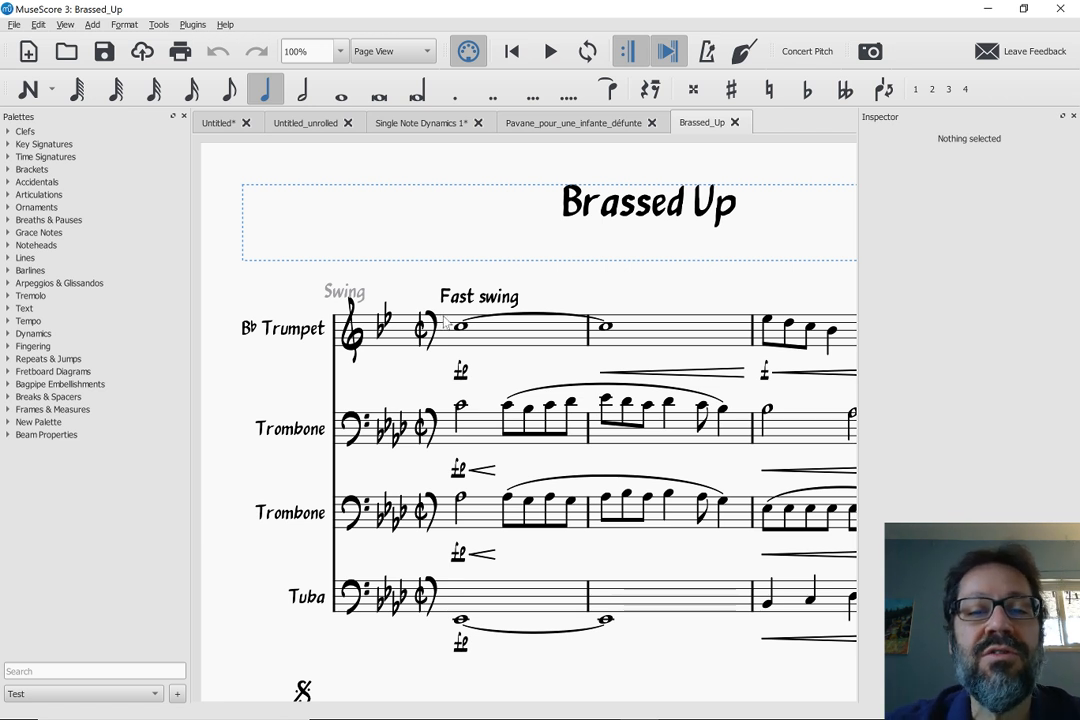
scroll(445, 320, right, 5)
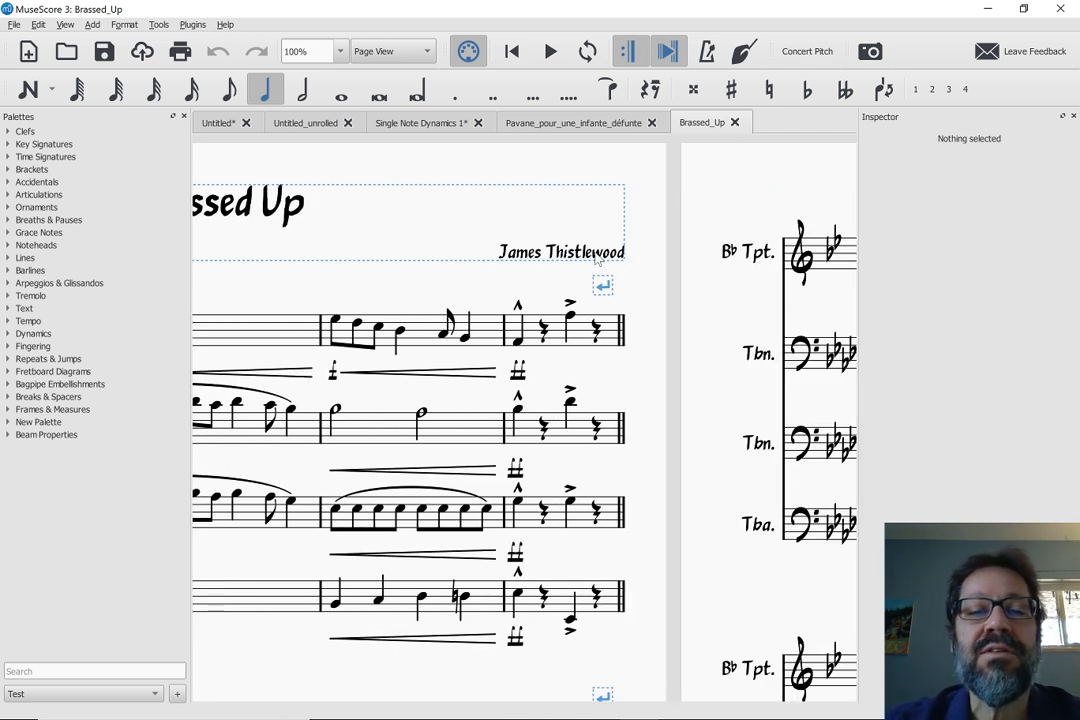
scroll(542, 263, left, 5)
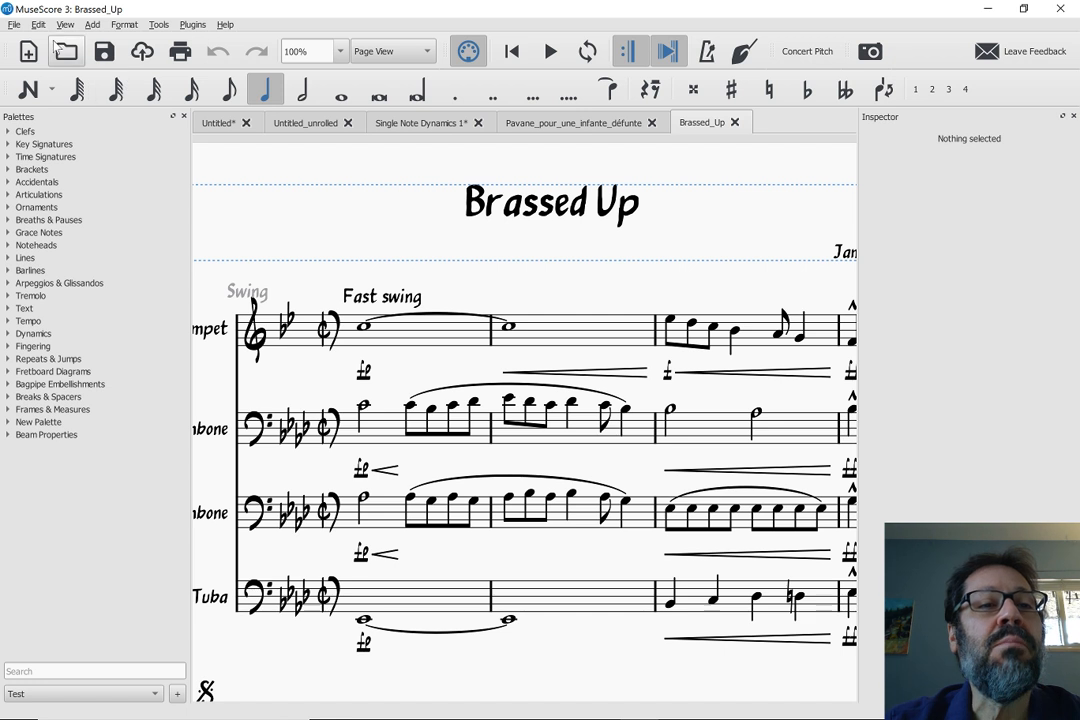
click(14, 25)
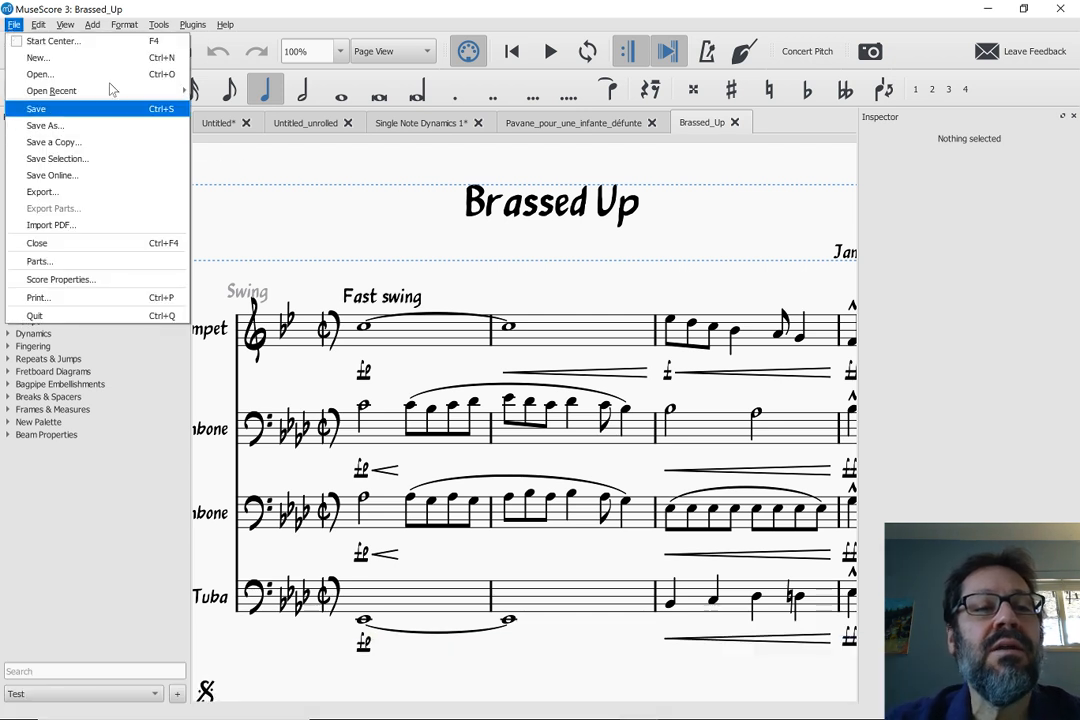
click(265, 169)
key(Home)
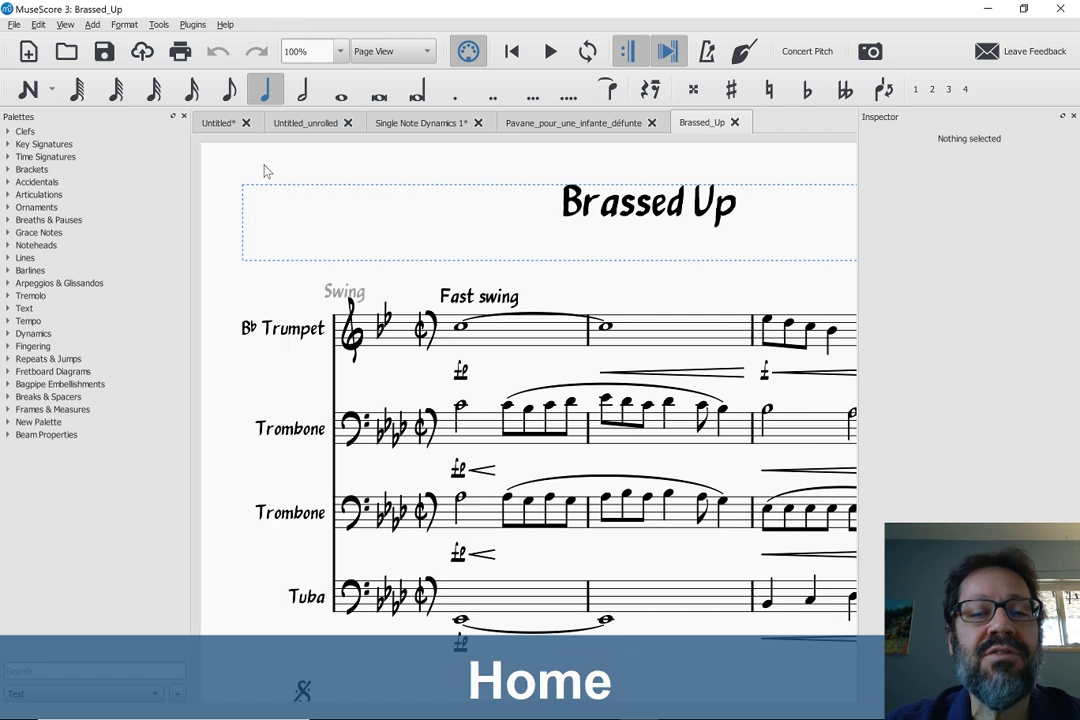
Play Brassed_Up from the trumpet's first whole note and stop playback near the D.S. al Coda.
click(461, 328)
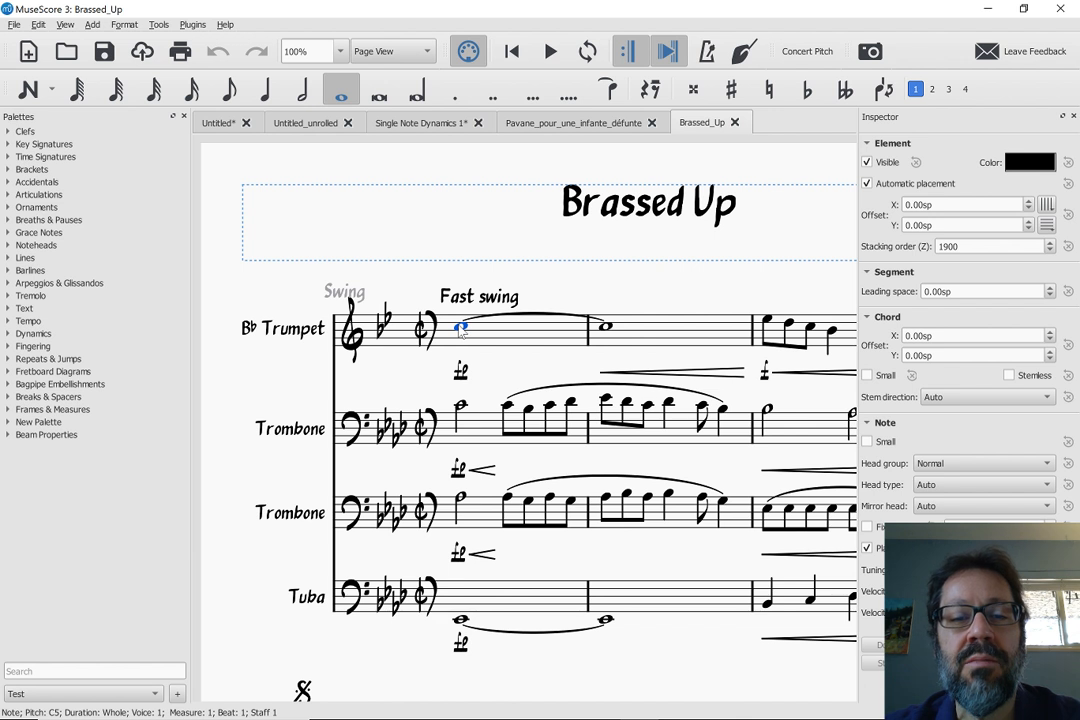
key(space)
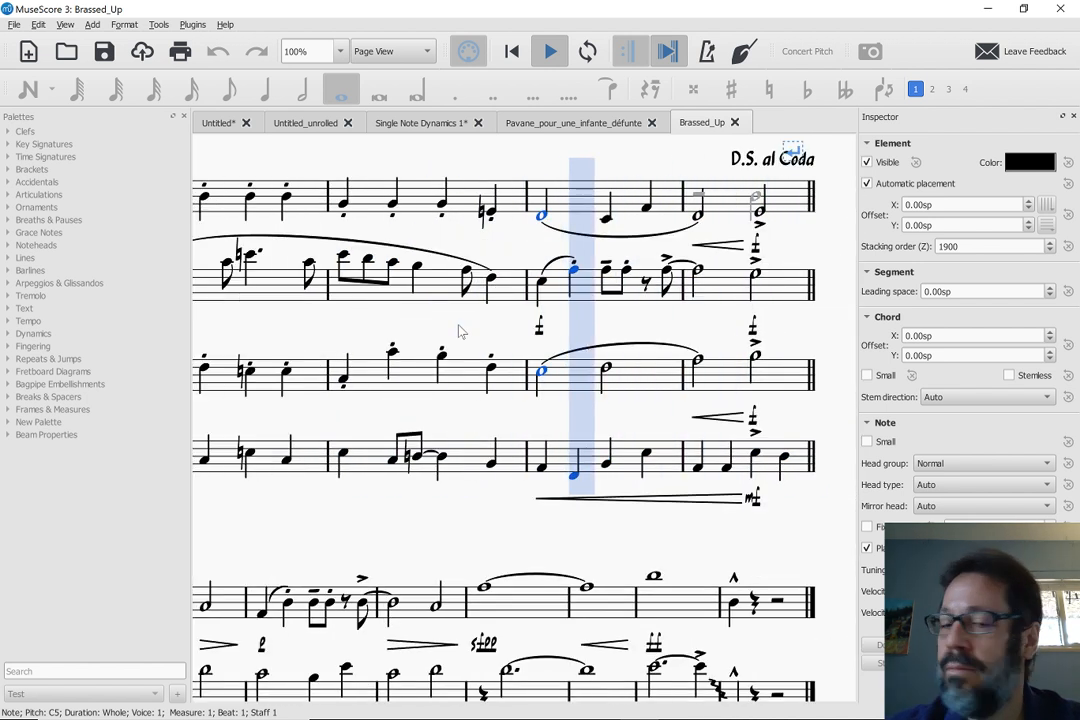
key(space)
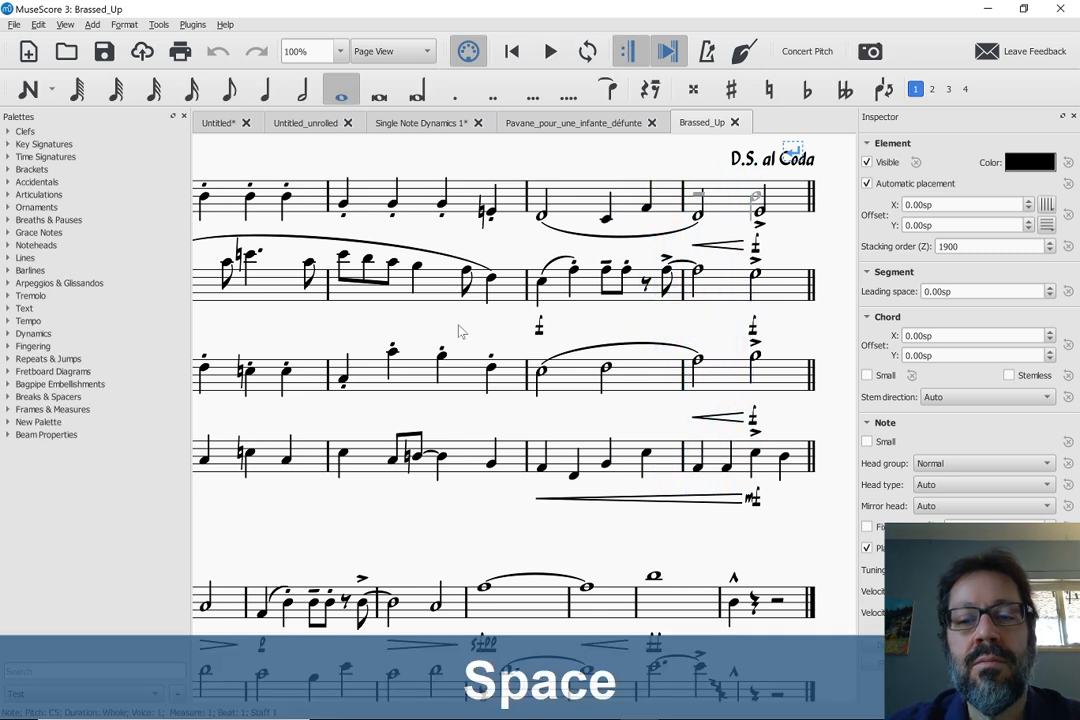
Show the MuseScore 3.1 Beta Release page in the browser and return to the Brassed_Up score in MuseScore 3.
key(alt+Tab)
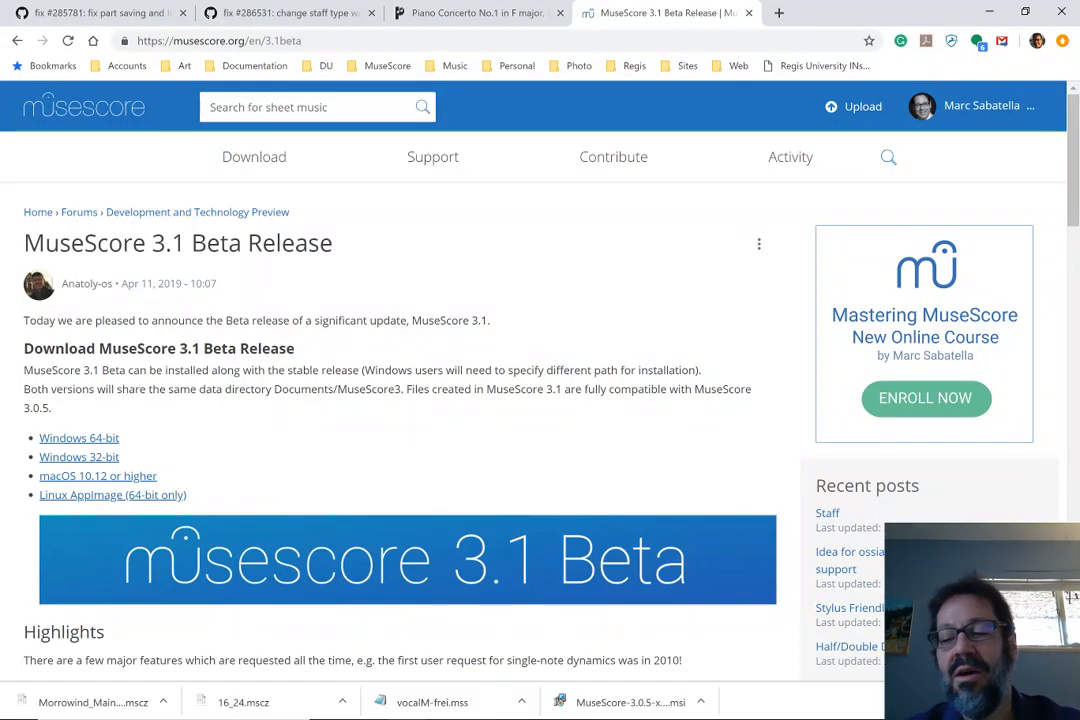
key(alt+Tab)
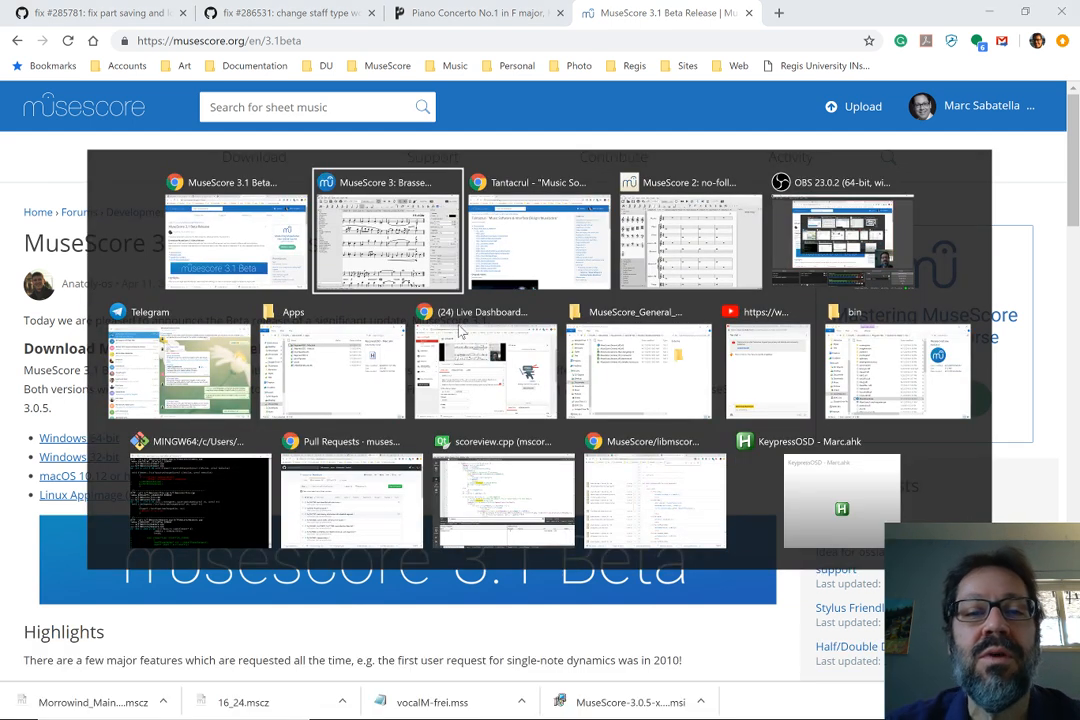
key(Tab)
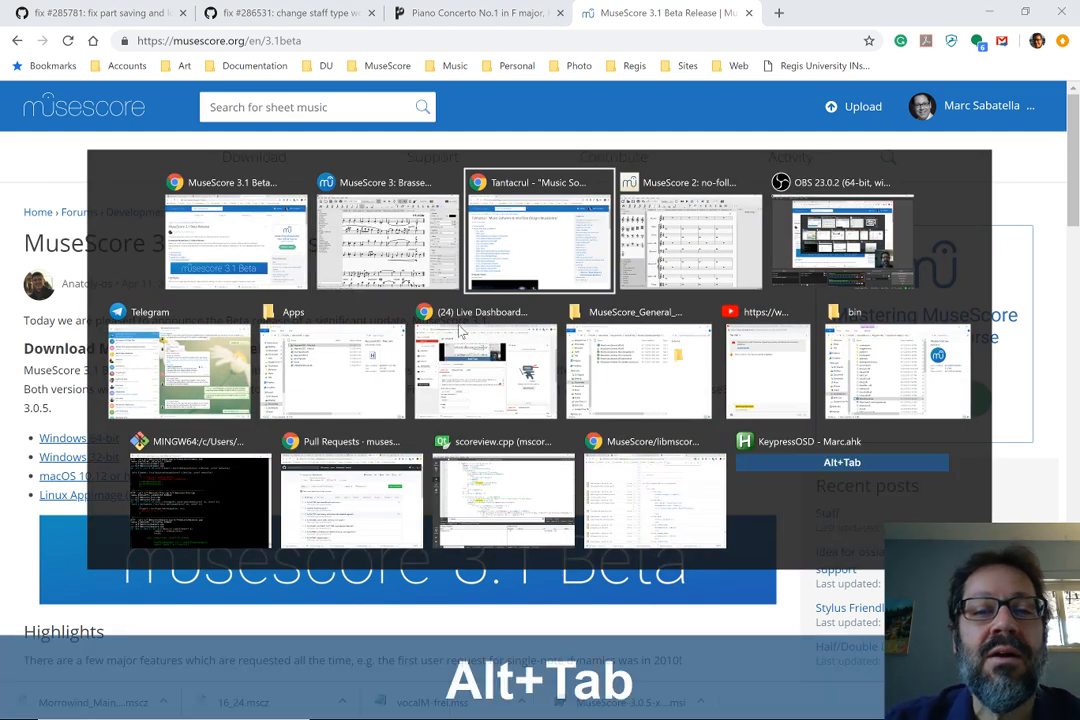
key(alt+Tab)
key(Tab)
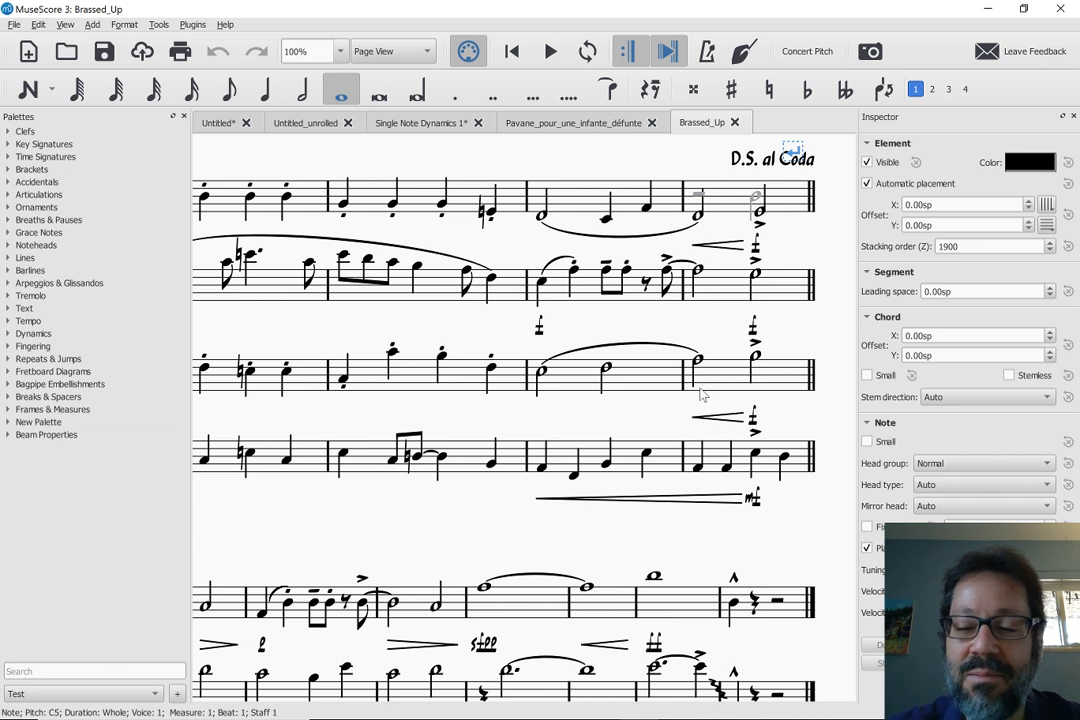
Switch from the score to the OBS window.
key(alt+Tab)
key(alt+Tab)
key(alt+Tab)
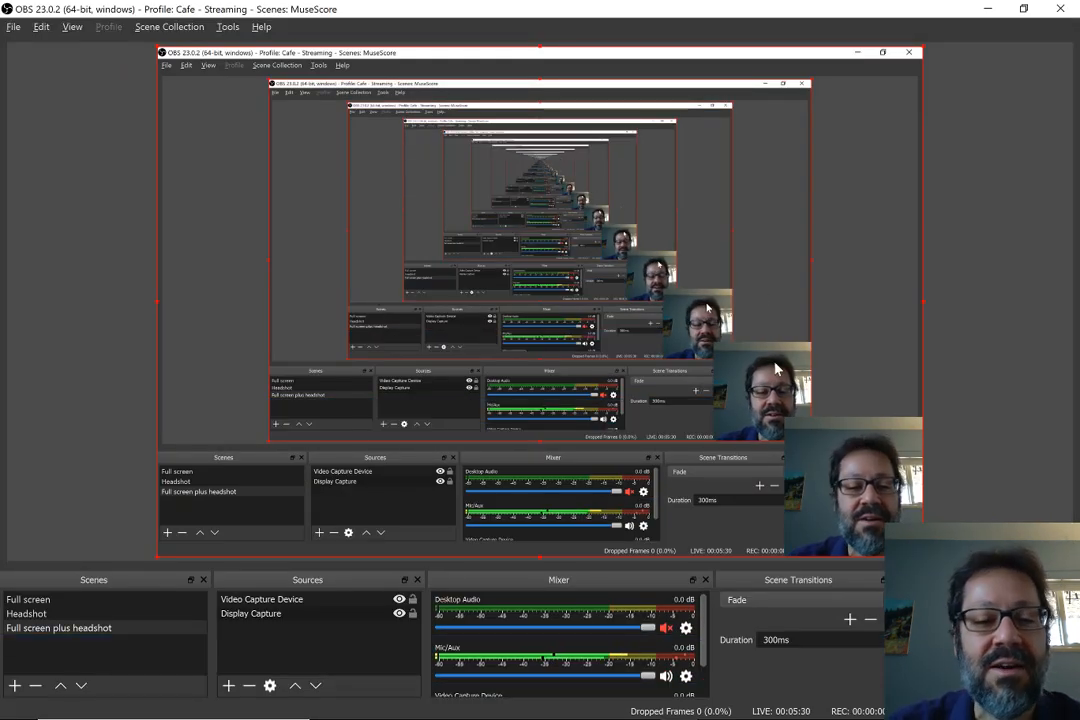
Set the OBS scene to Full screen and switch back to the Brassed_Up score in MuseScore 3.
click(38, 614)
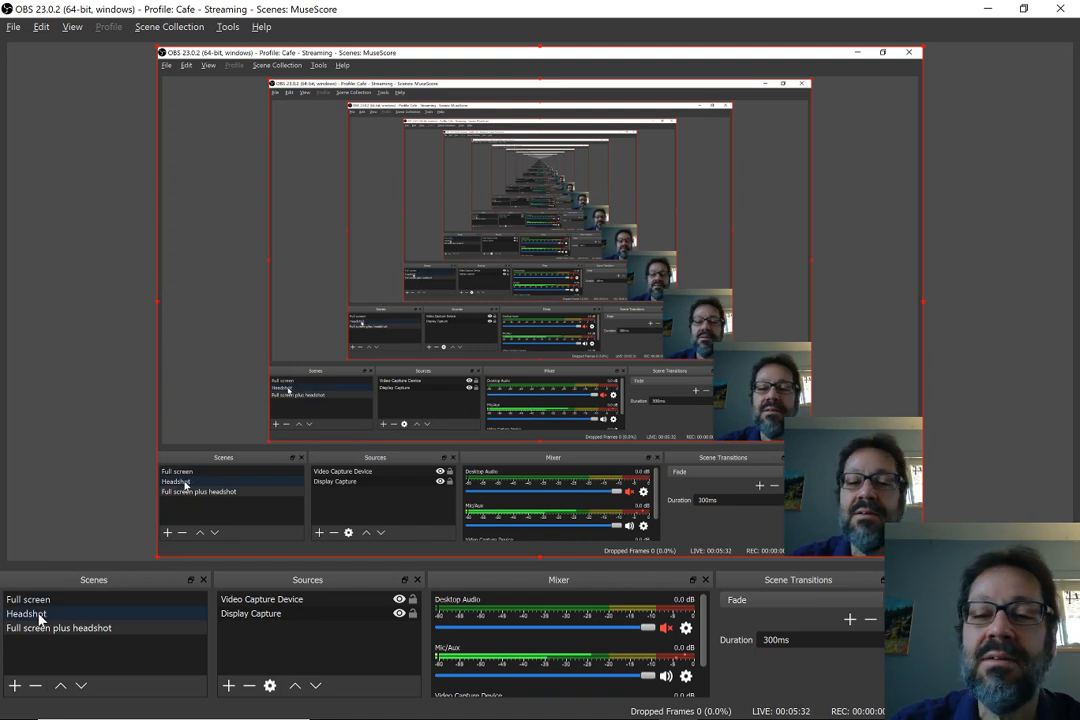
click(32, 602)
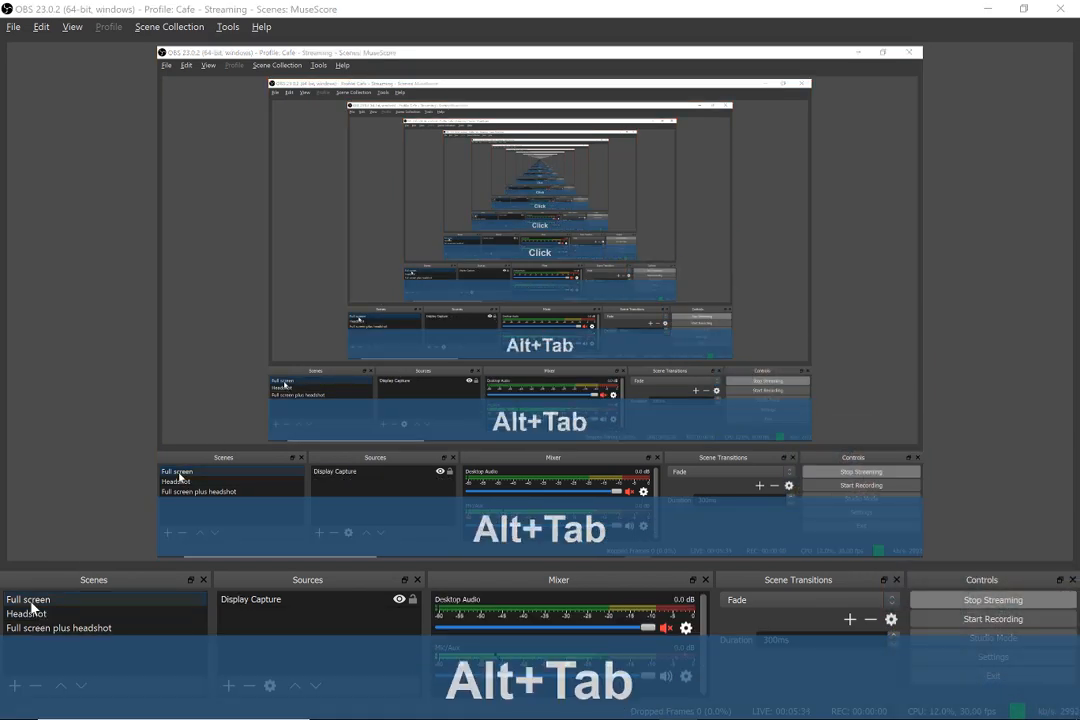
key(alt+Tab)
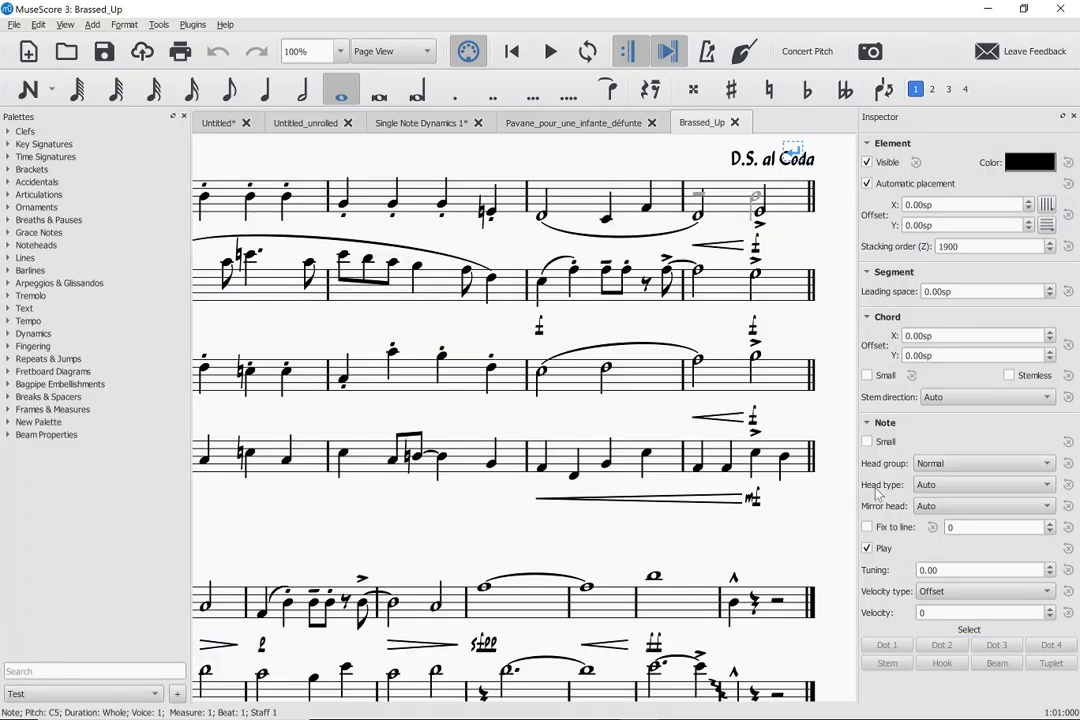
Examine the dynamics method choices of the crescendo hairpin below the lowest staff, before the mf, and leave the hairpin deselected.
click(622, 502)
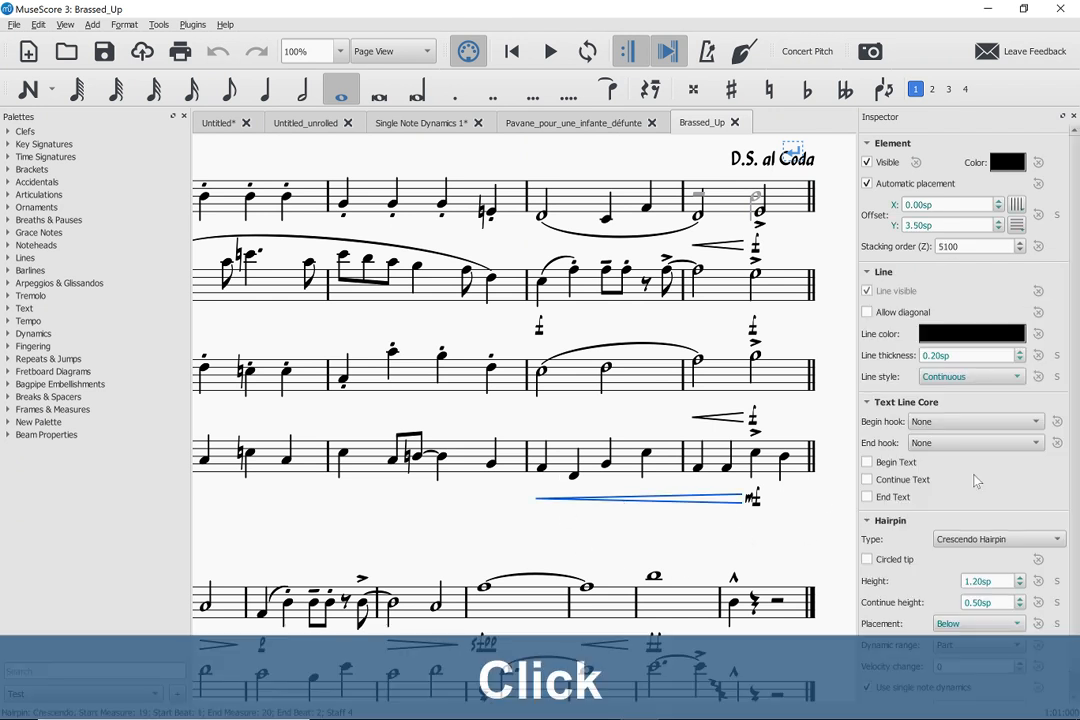
scroll(1020, 560, down, 1)
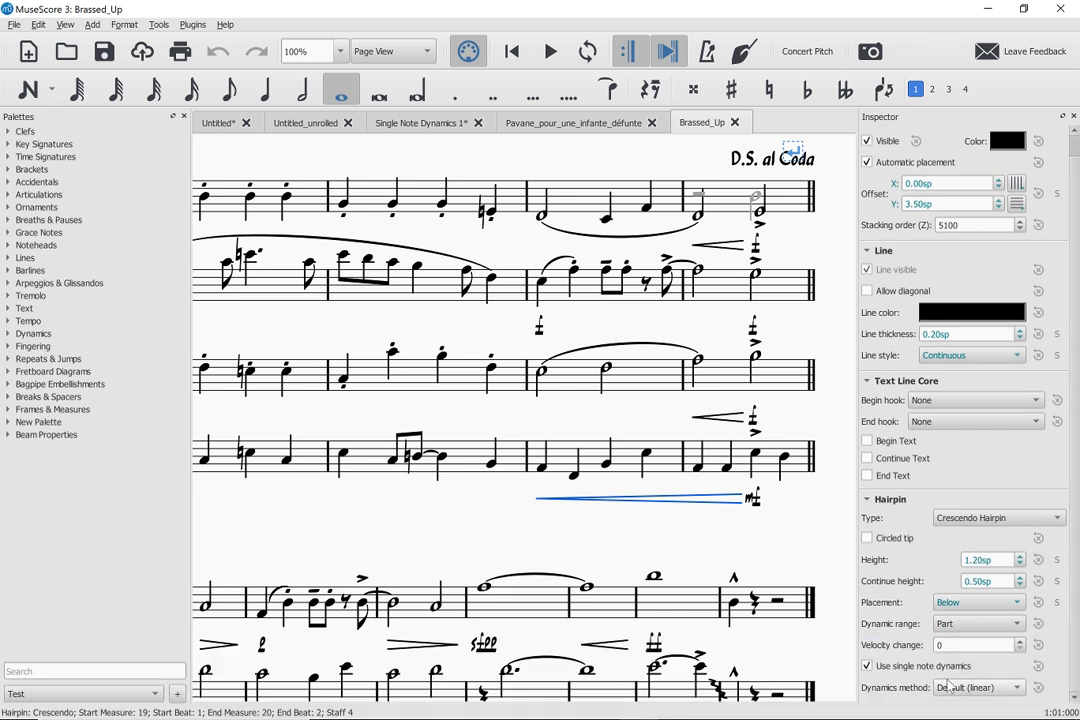
click(967, 688)
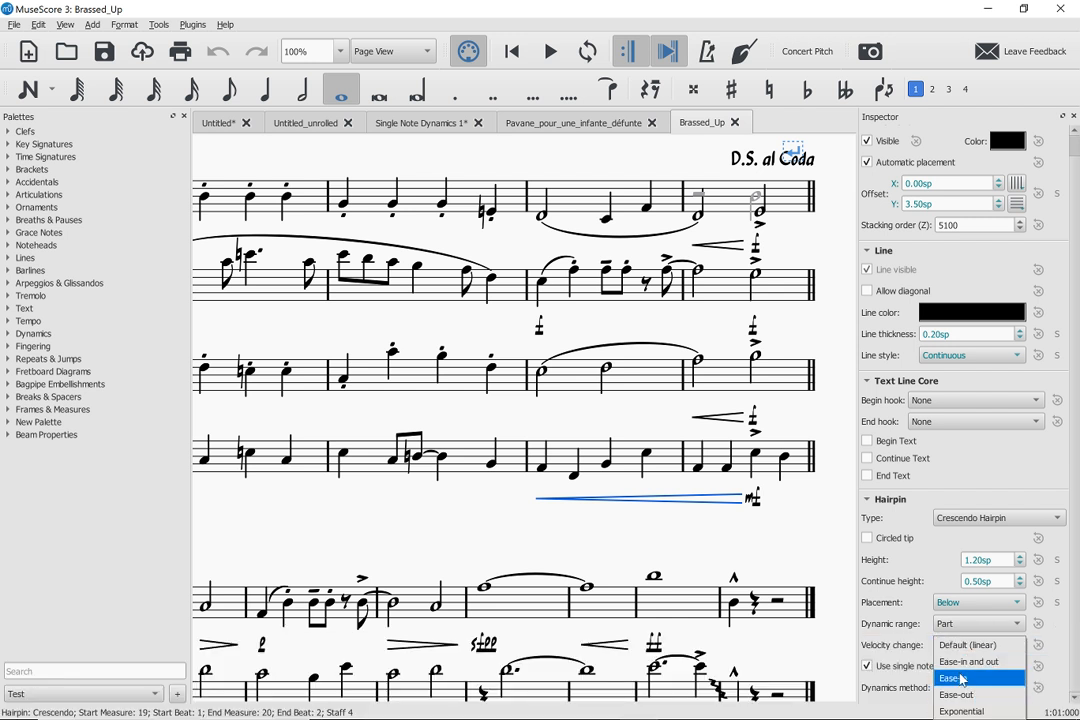
click(670, 557)
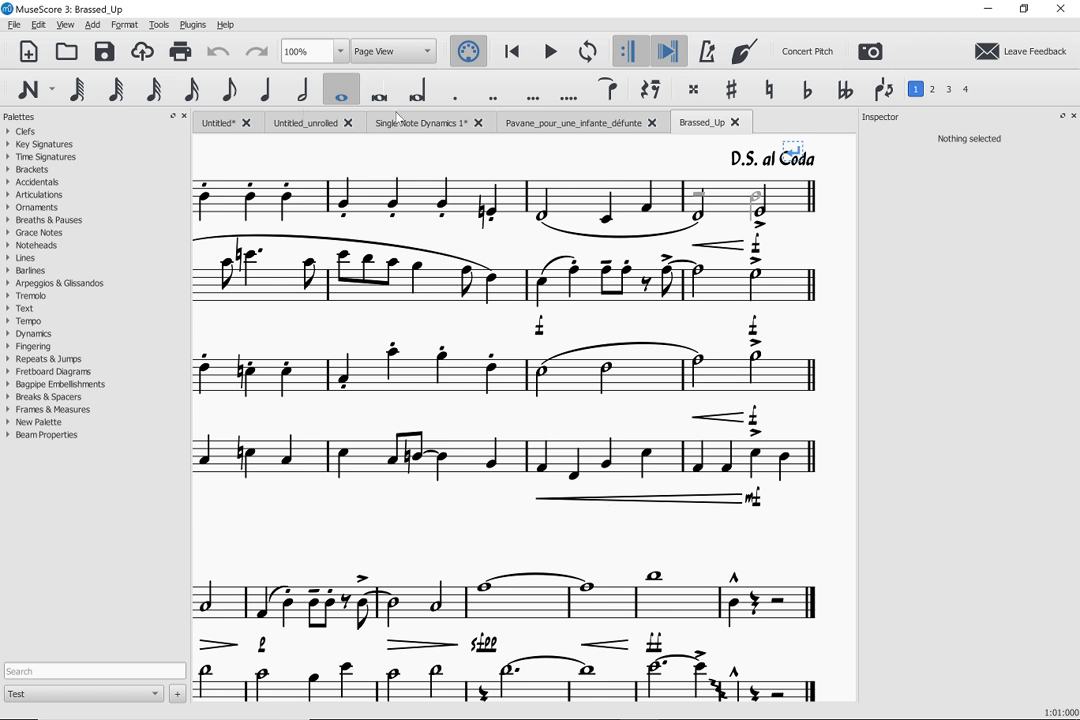
Play the Single Note Dynamics 1 score from the first measure, stop playback and clear the selection.
click(435, 131)
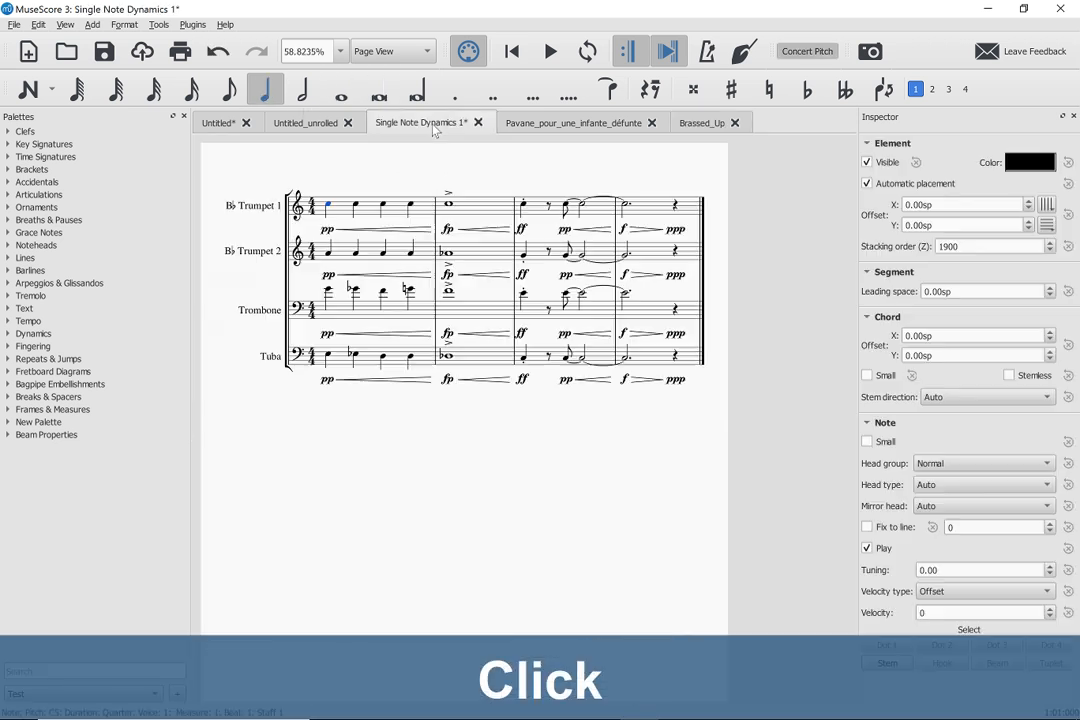
click(328, 207)
click(330, 215)
click(340, 210)
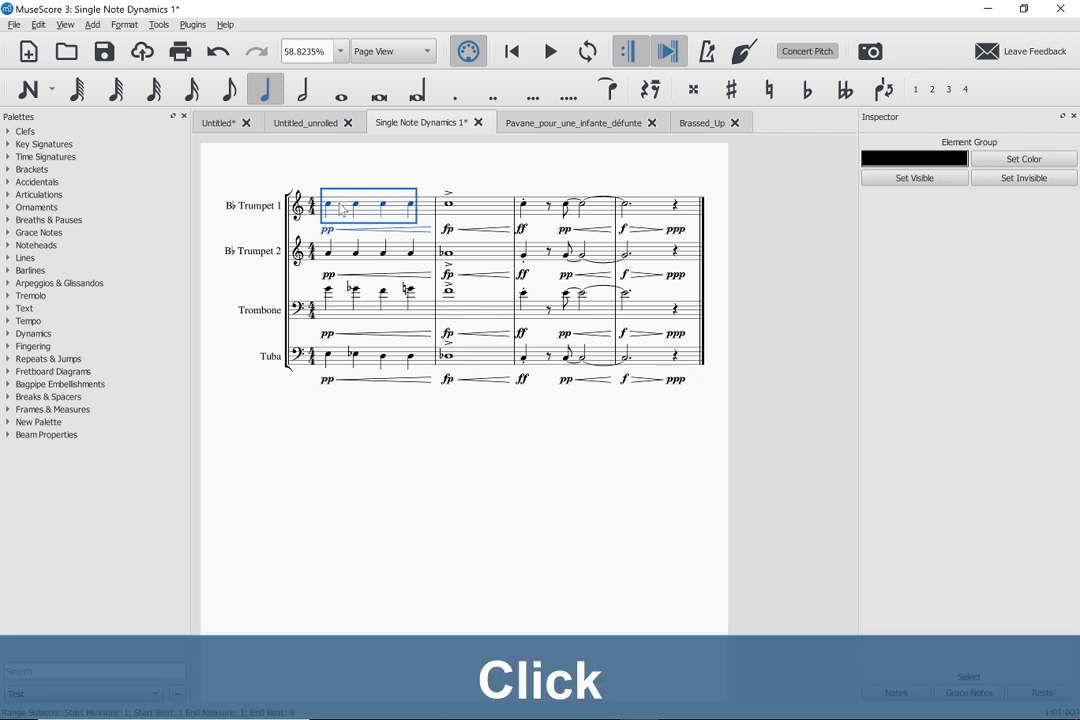
key(space)
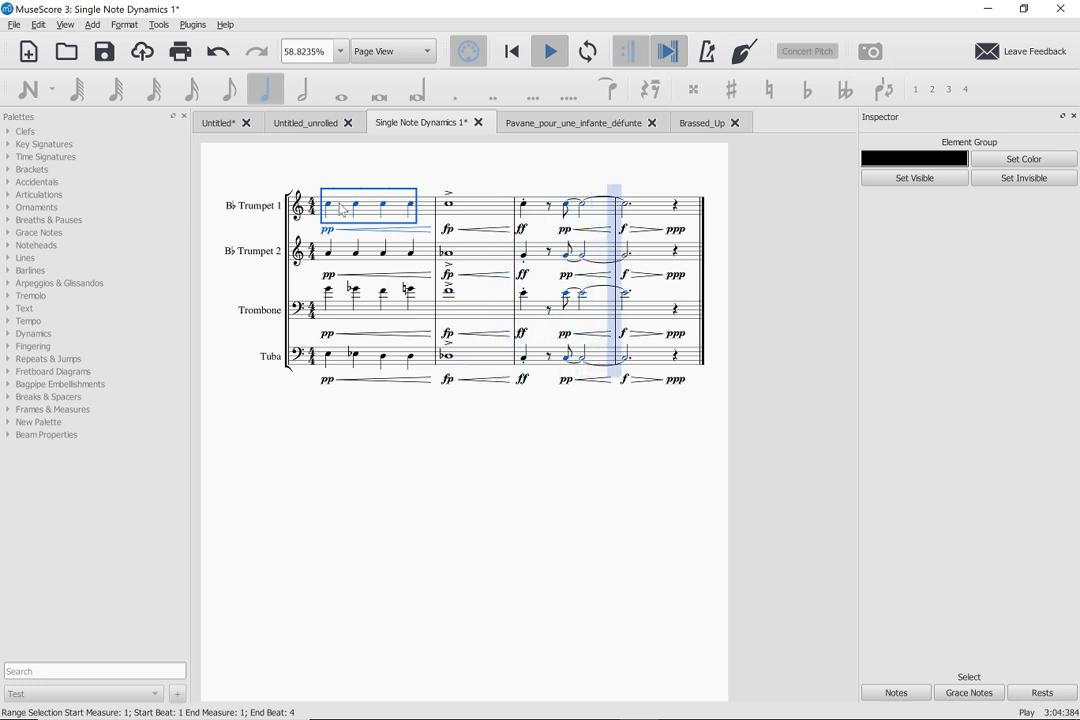
key(space)
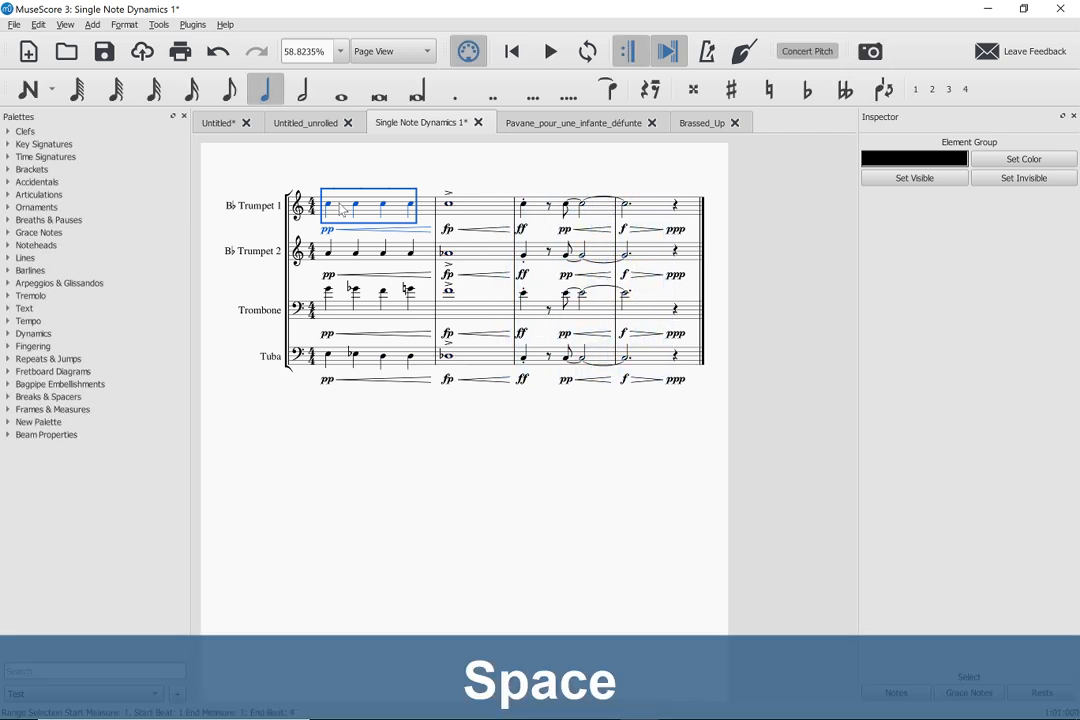
click(340, 432)
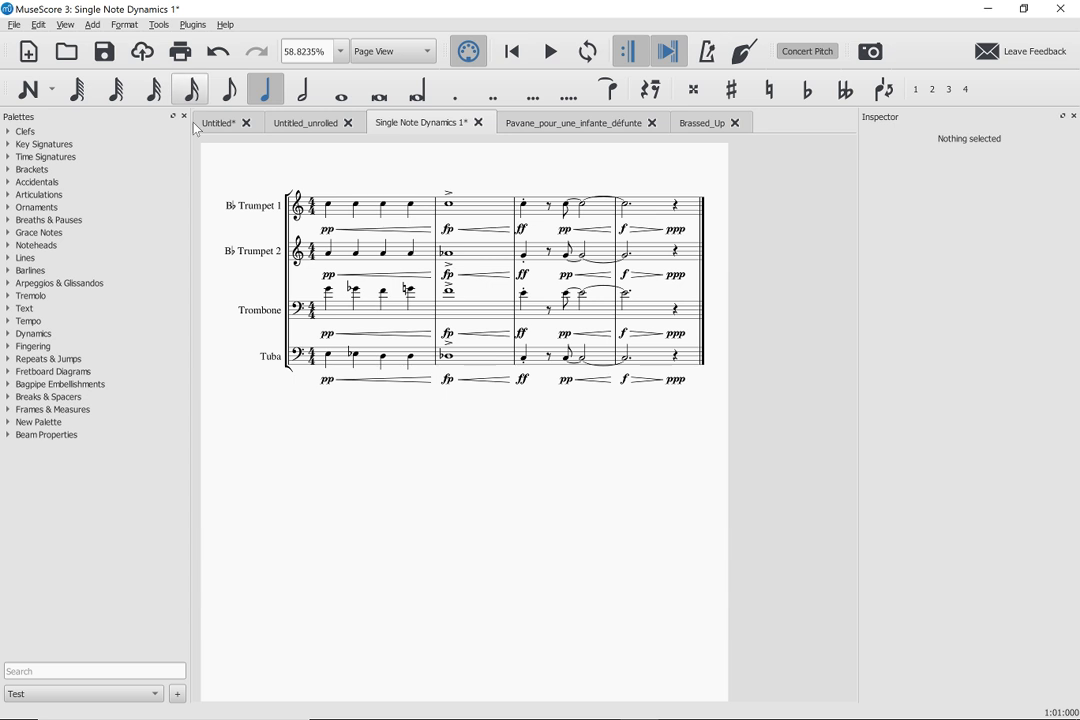
key(Home)
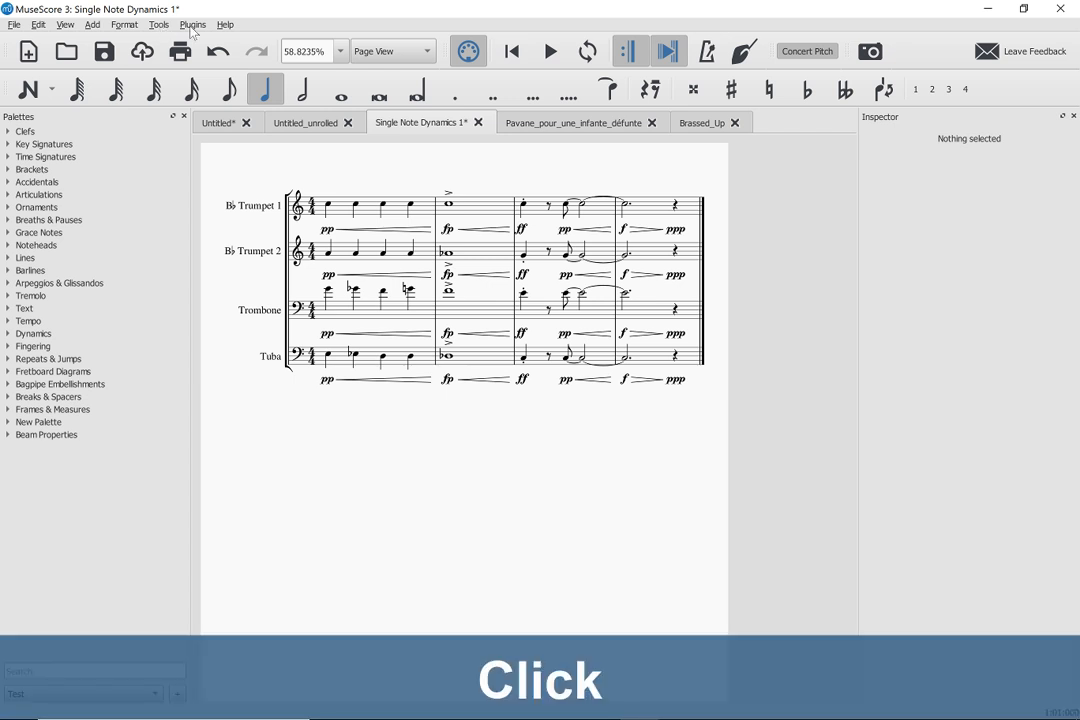
Examine the available extensions in the Resource Manager and close it.
click(192, 28)
mouse_move(224, 30)
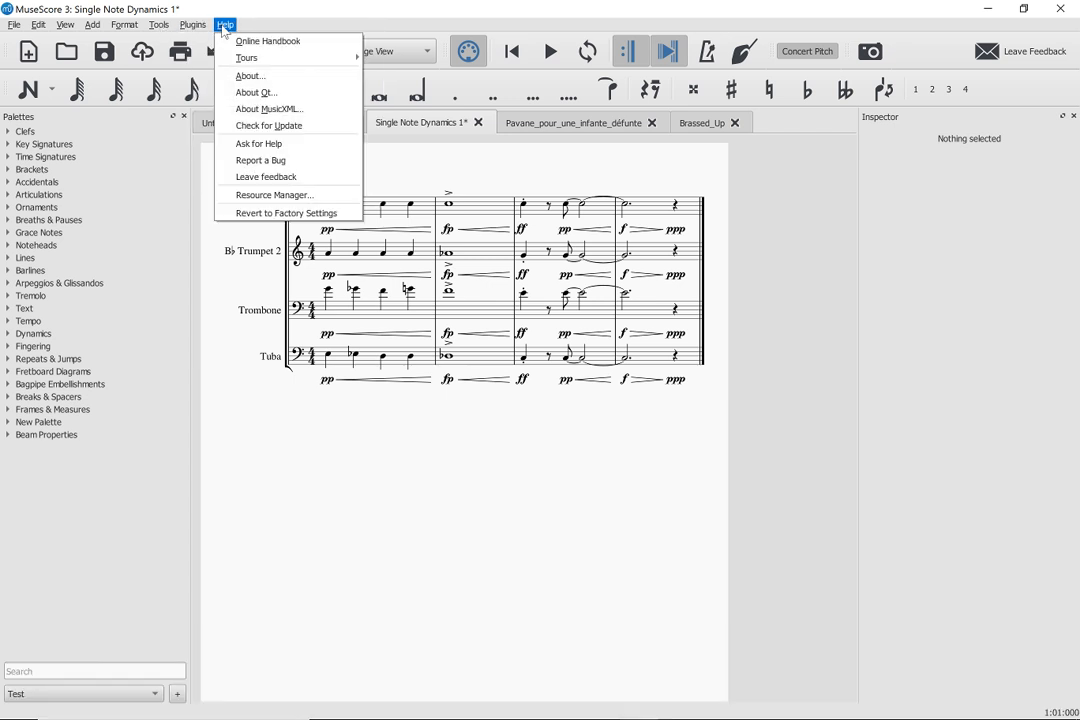
click(259, 198)
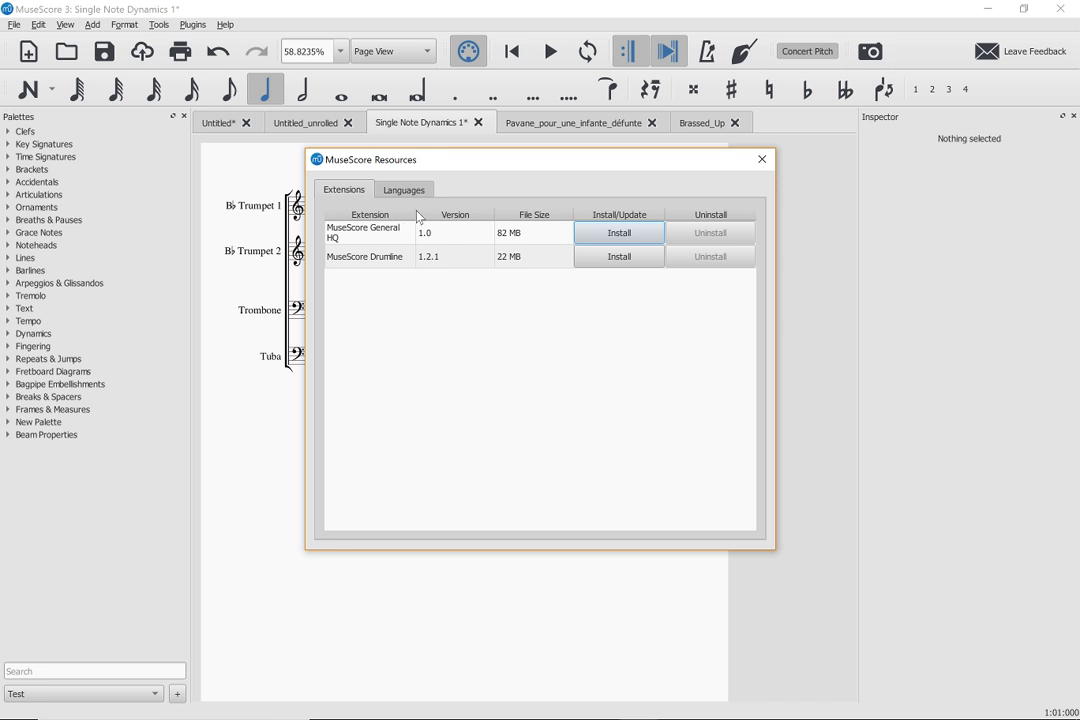
click(763, 162)
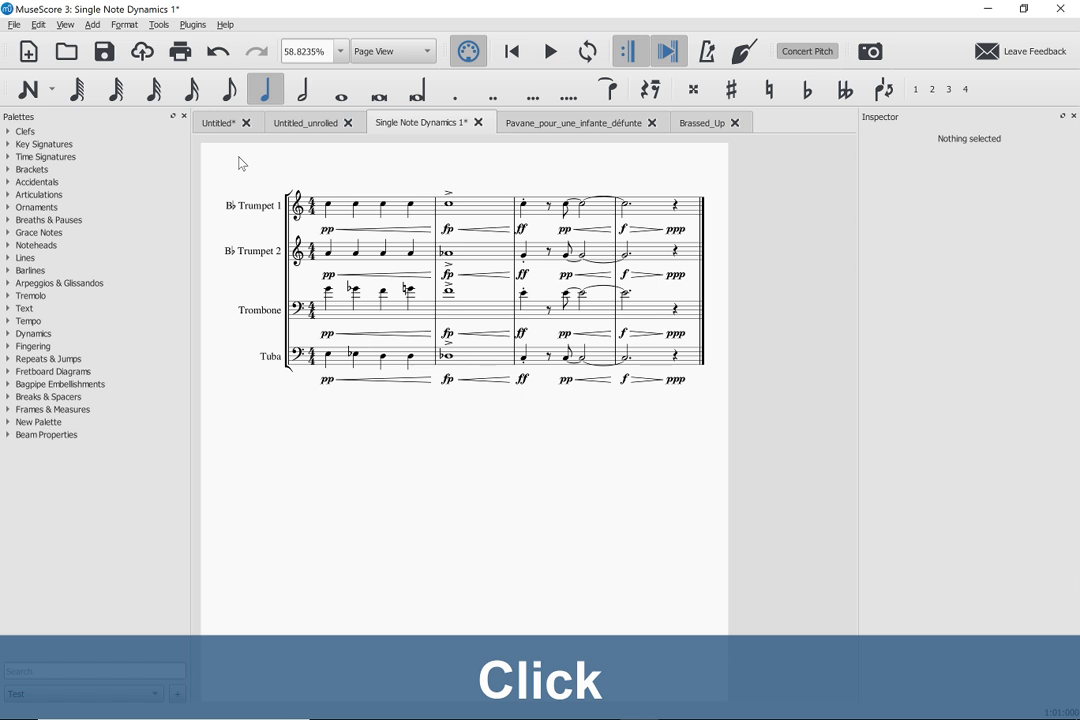
key(Home)
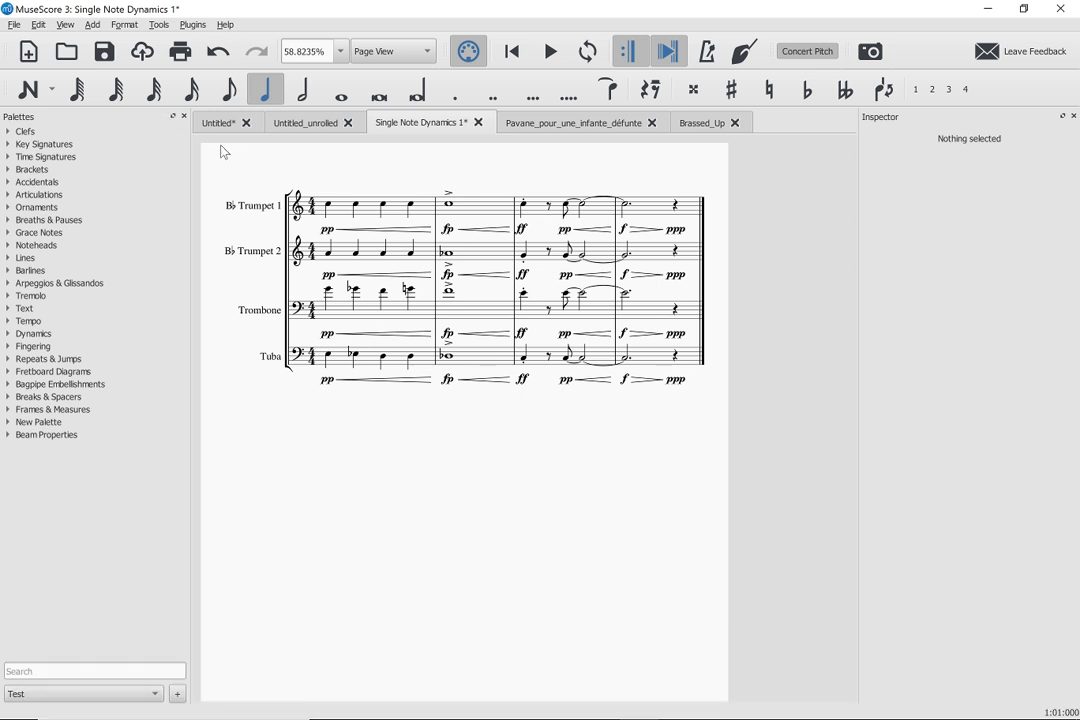
Examine the Synthesizer's Fluid soundfont list and the CC choices in its Dynamics settings, and close it.
click(60, 25)
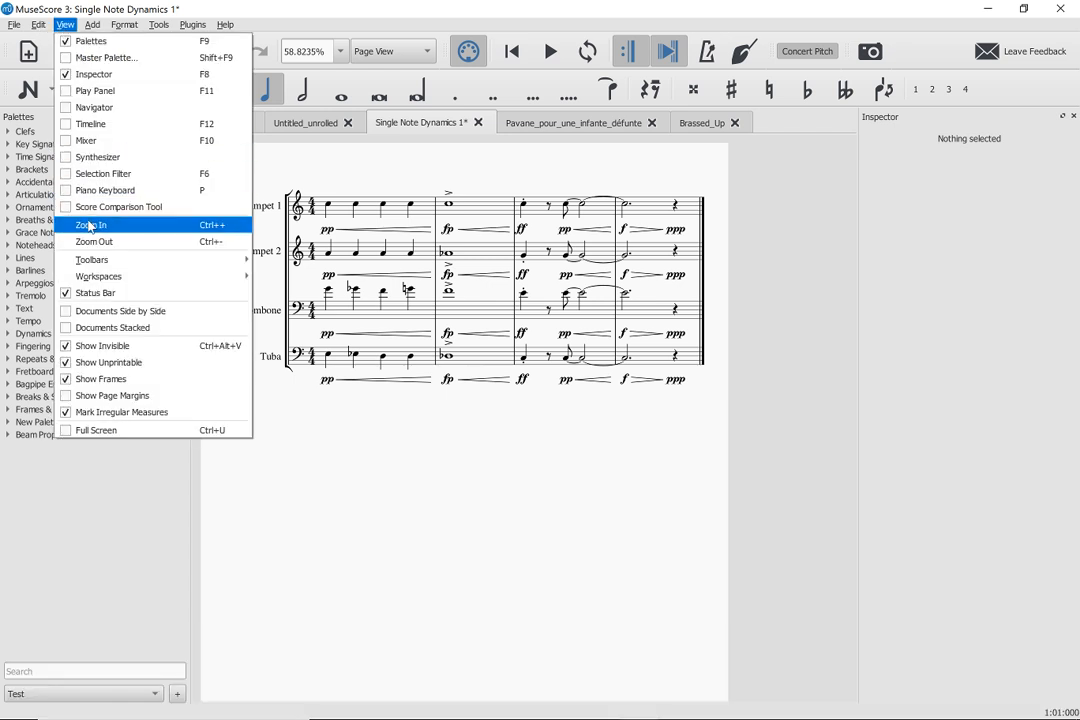
click(90, 157)
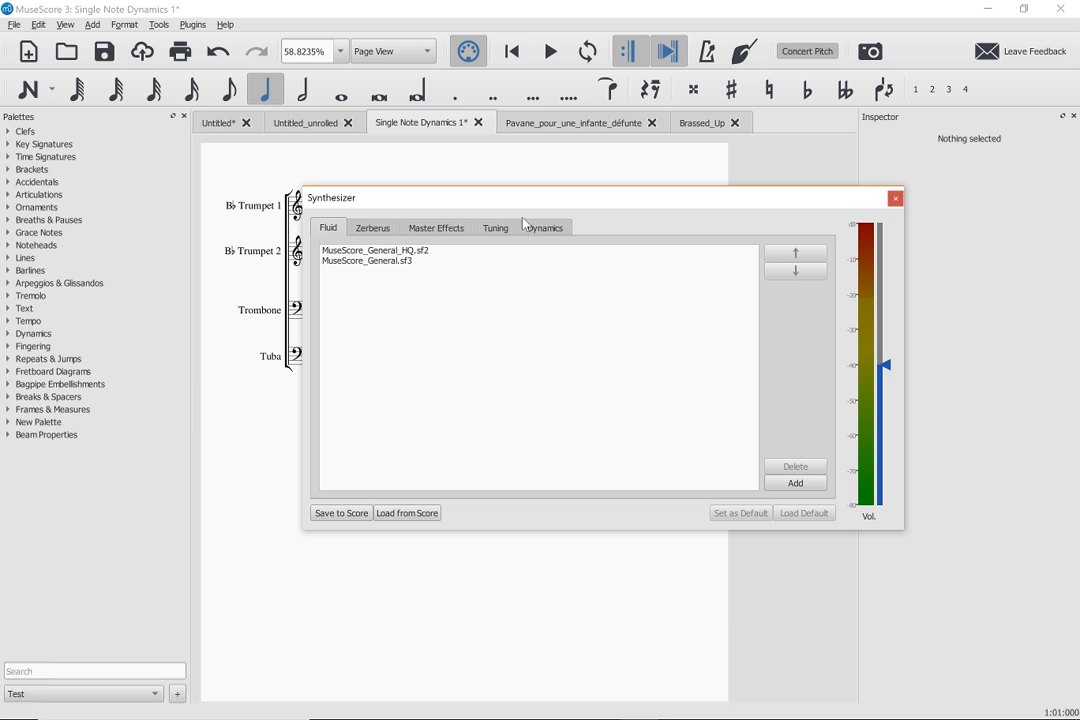
click(354, 252)
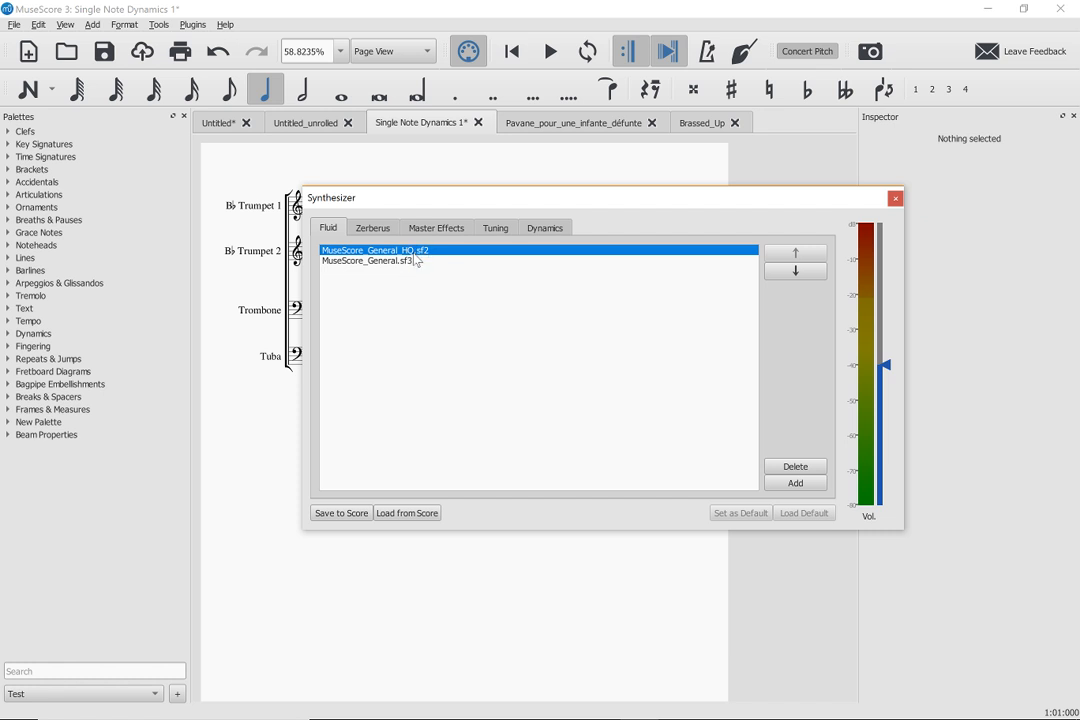
click(543, 227)
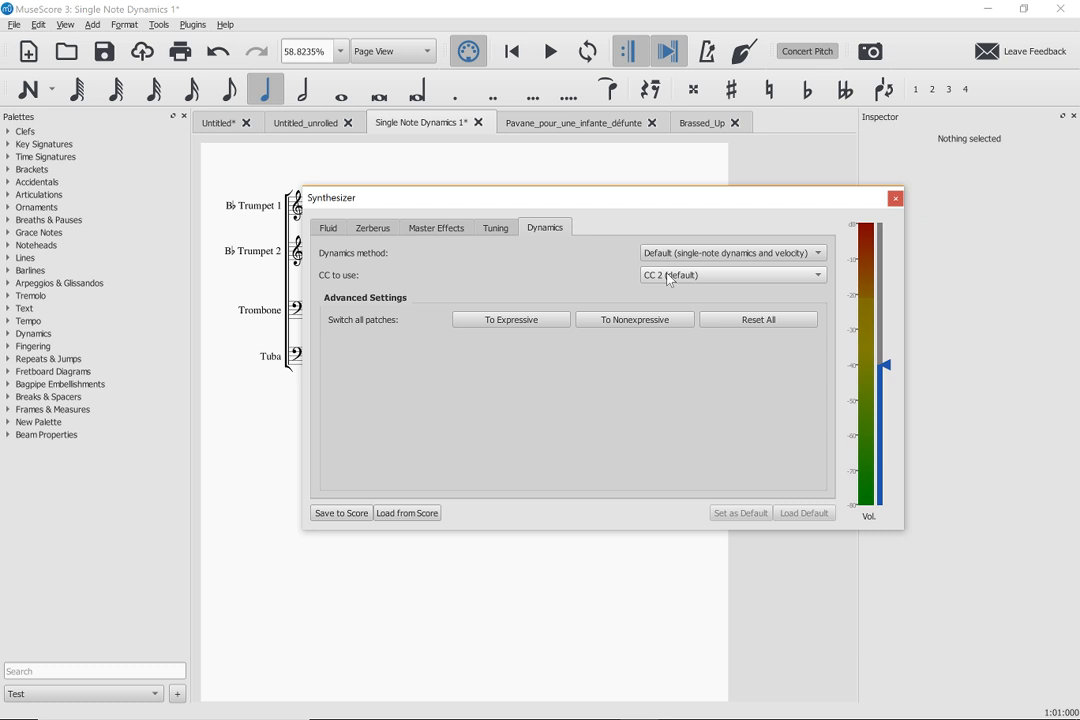
click(669, 275)
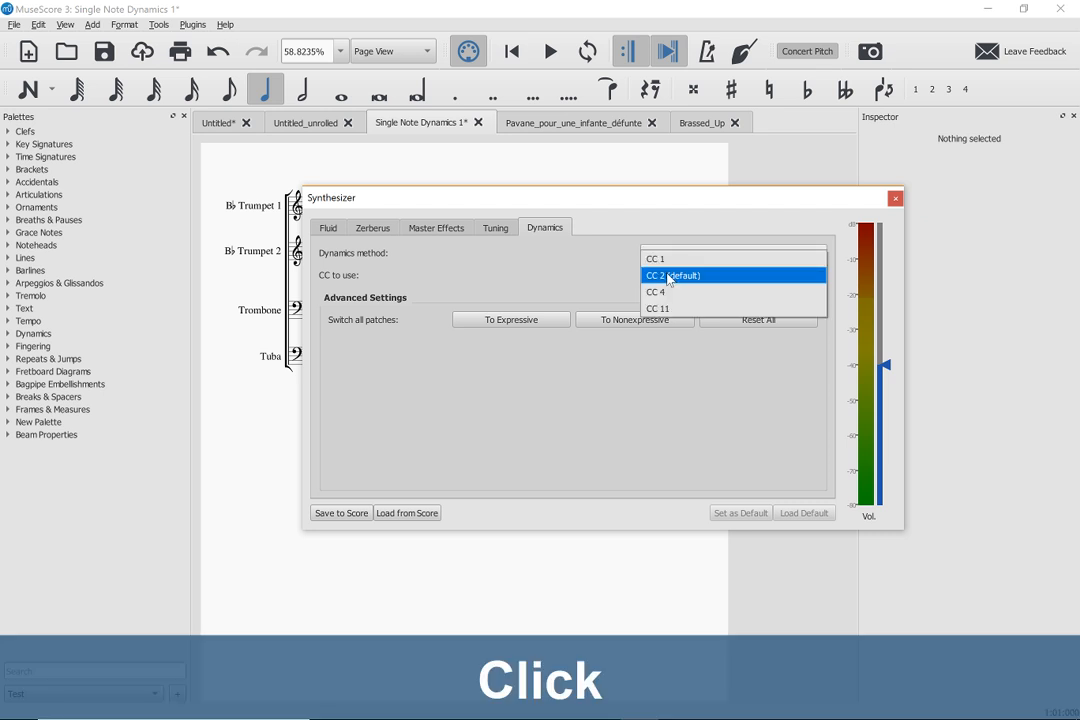
click(642, 279)
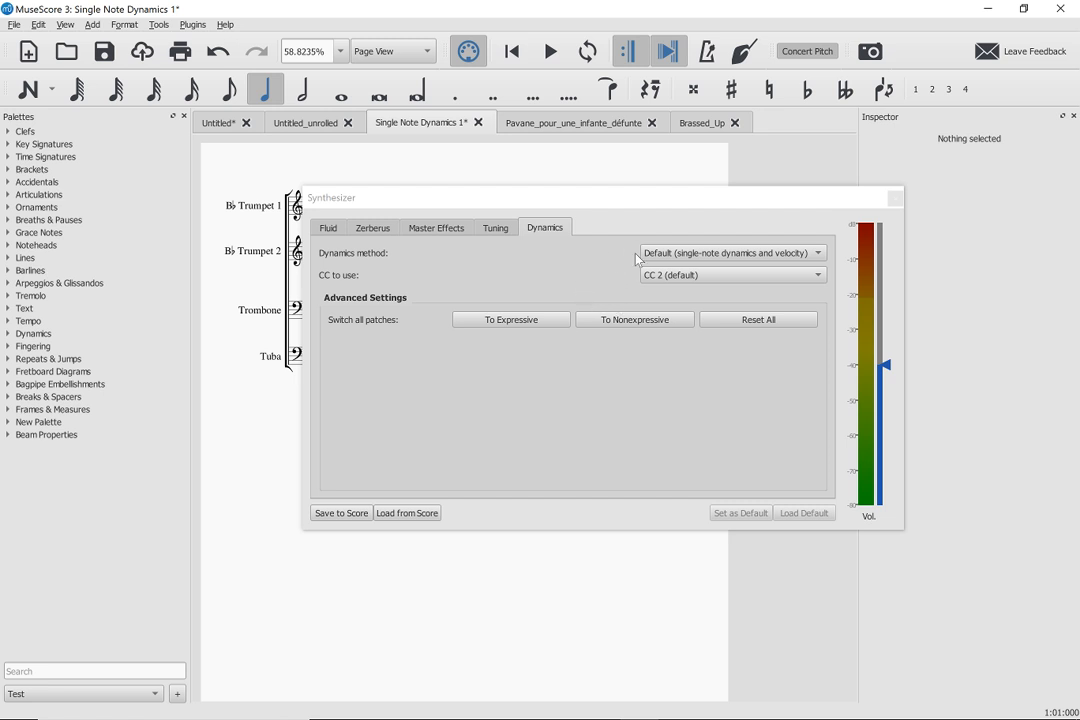
click(895, 201)
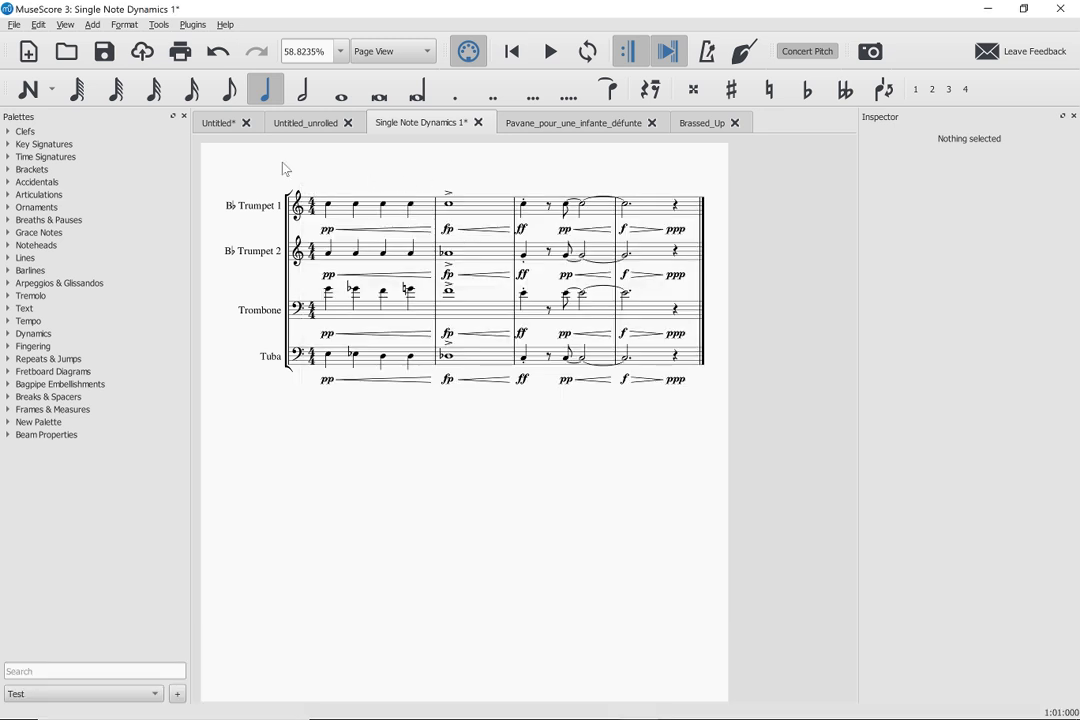
key(Home)
Switch from the Single Note Dynamics 1 score to the Untitled score.
click(217, 126)
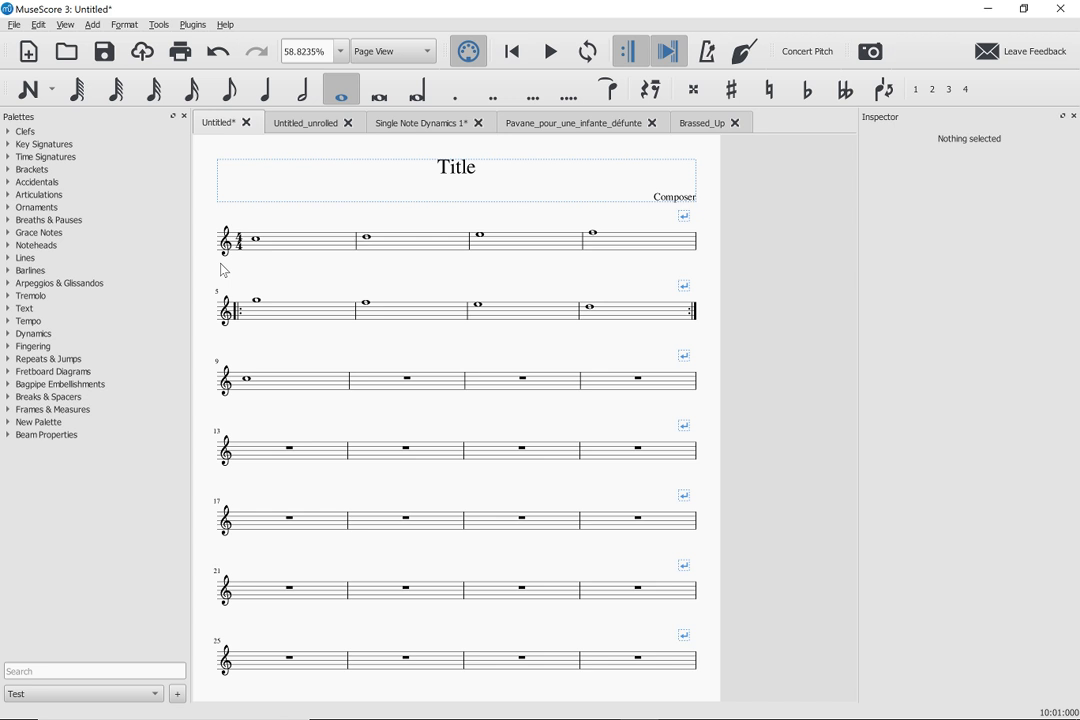
click(412, 121)
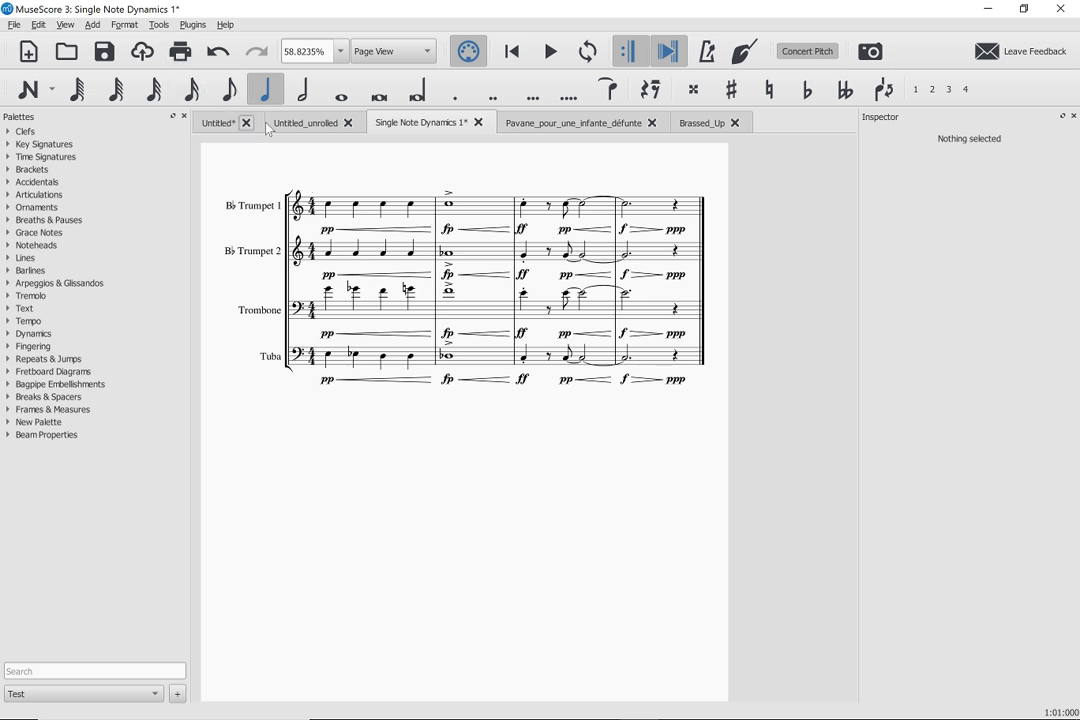
click(212, 124)
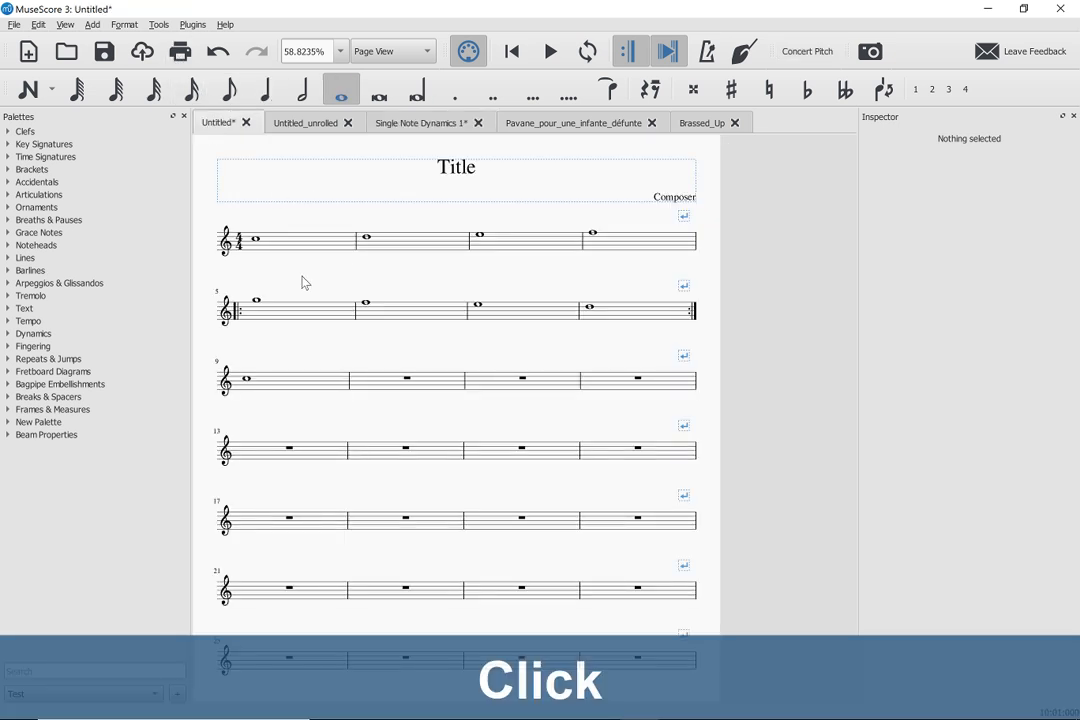
click(297, 313)
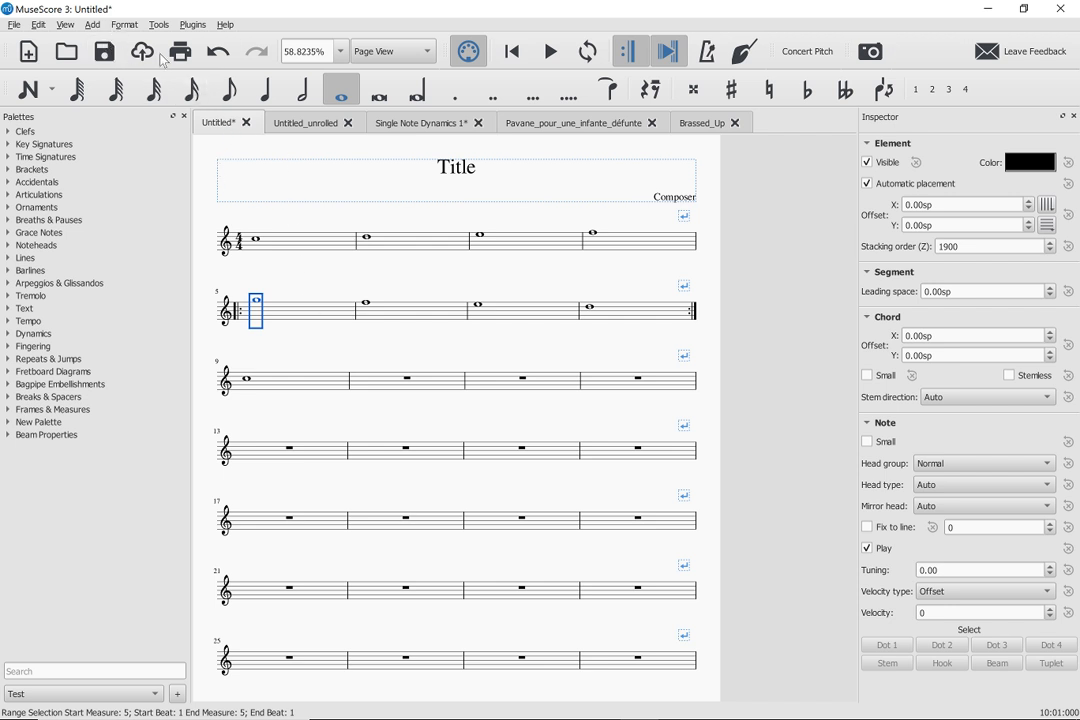
key(ctrl+a)
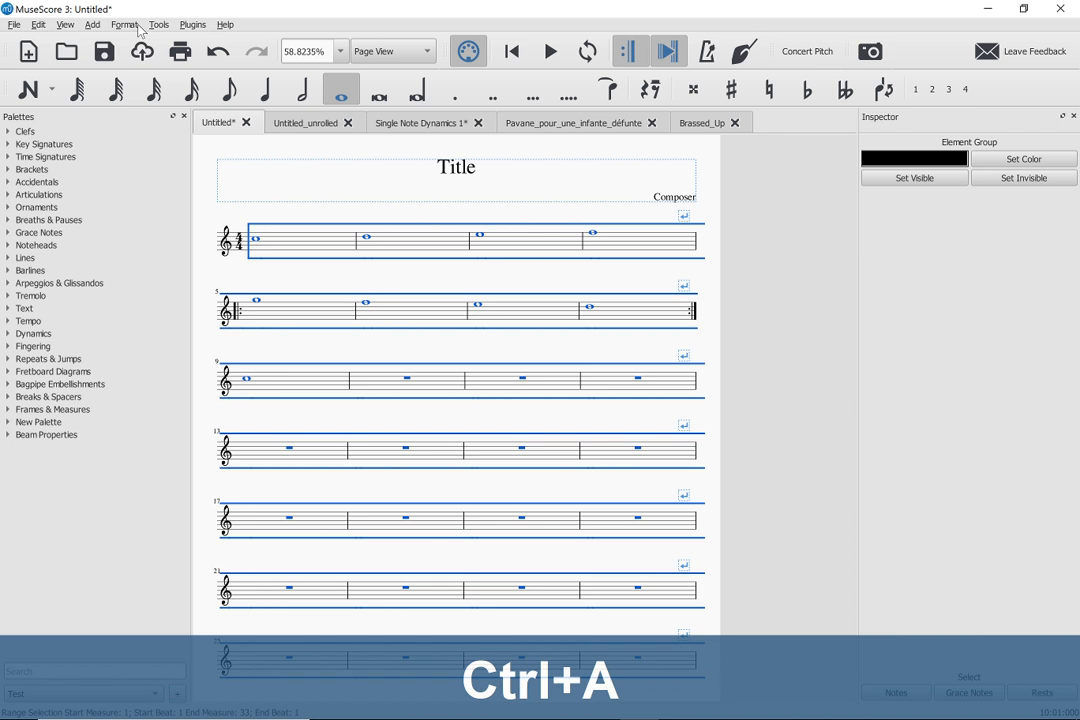
click(205, 149)
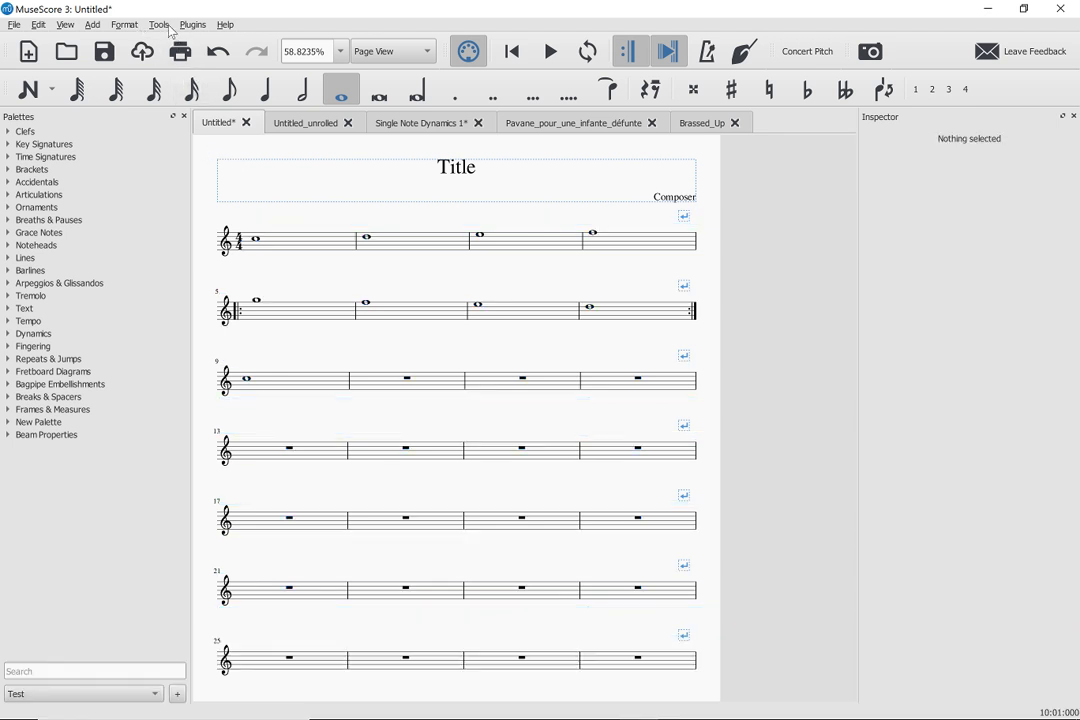
Unroll the repeats of the Untitled score into a new score, look it over and return to the original.
click(158, 24)
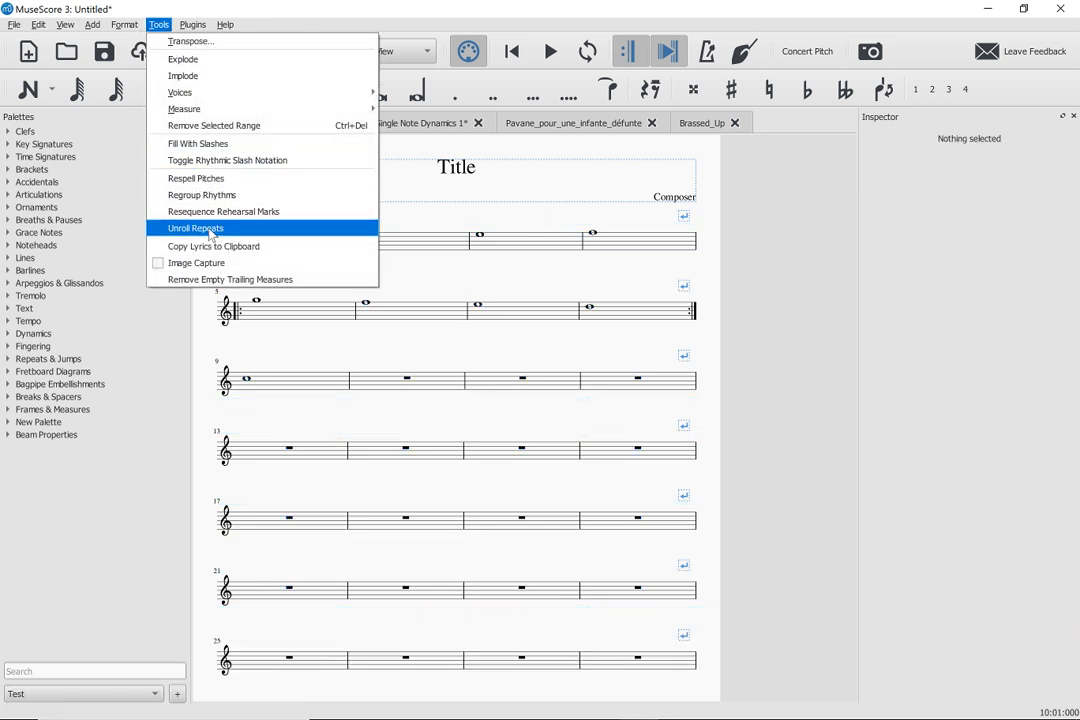
click(210, 229)
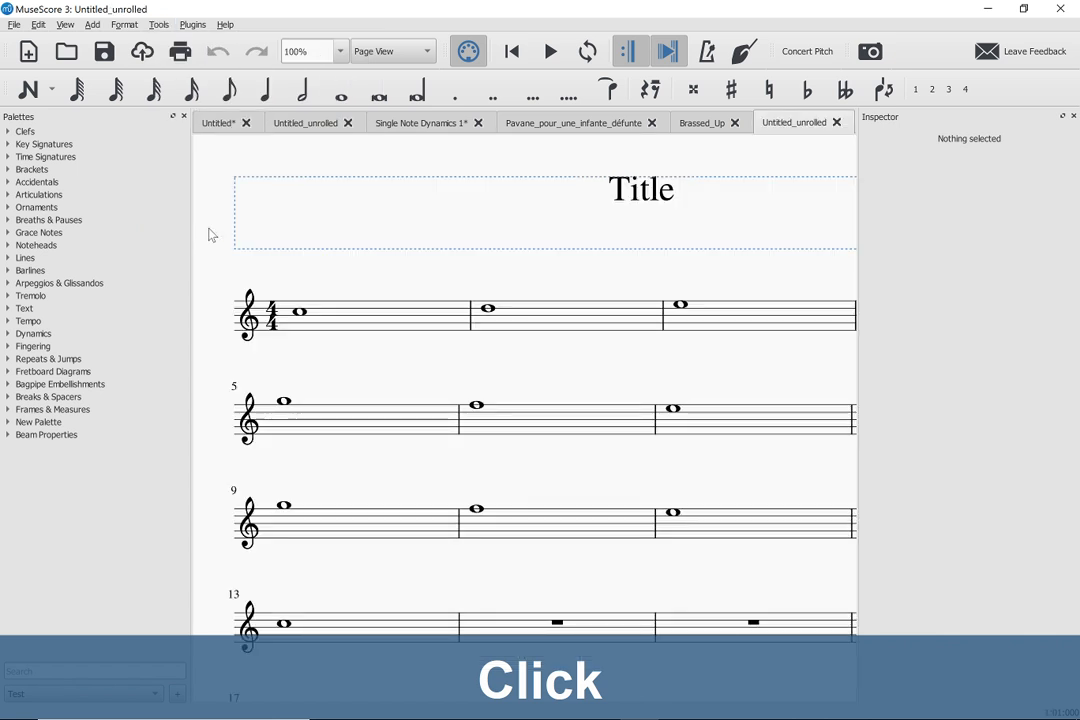
scroll(347, 376, down, 3)
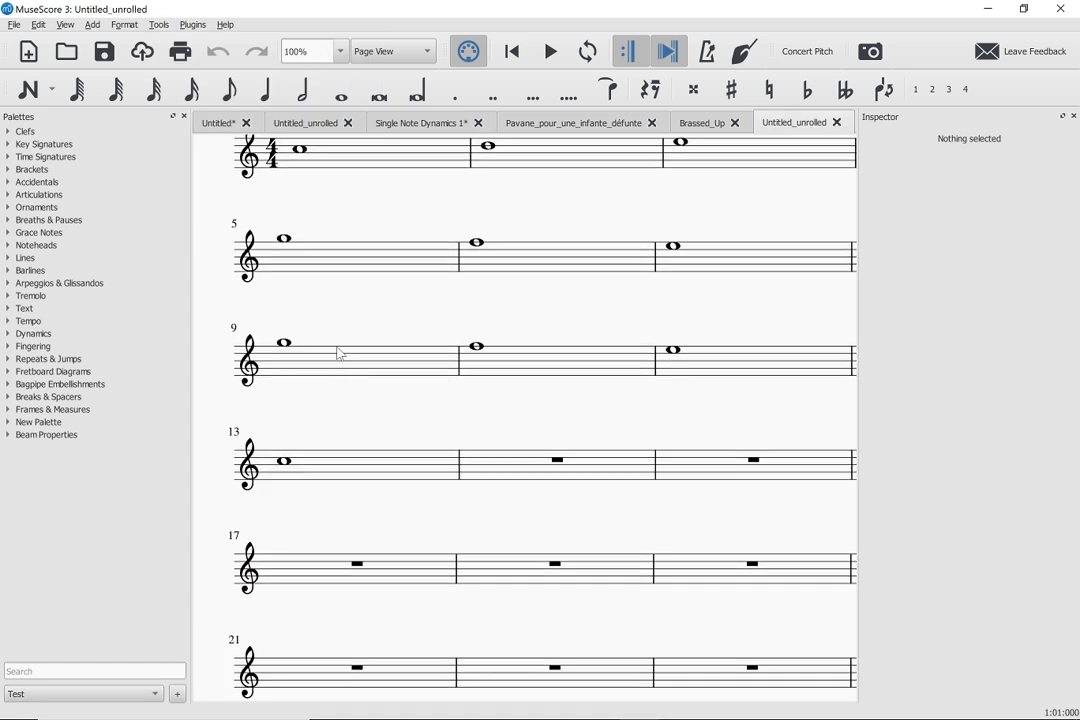
key(ctrl+minus)
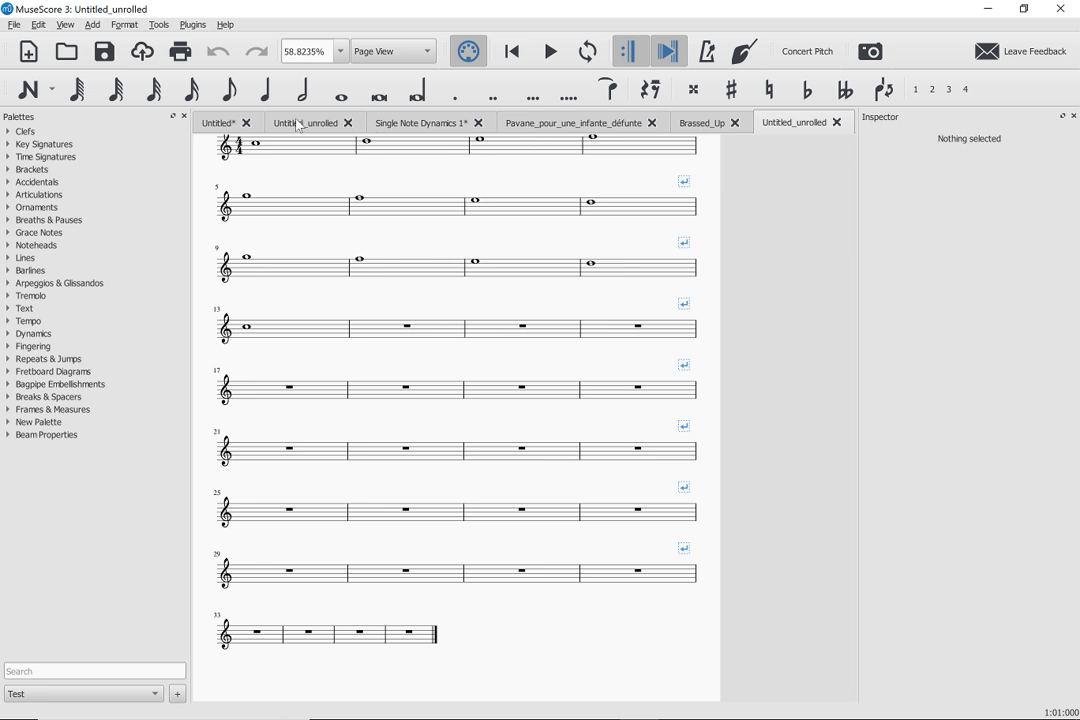
click(214, 121)
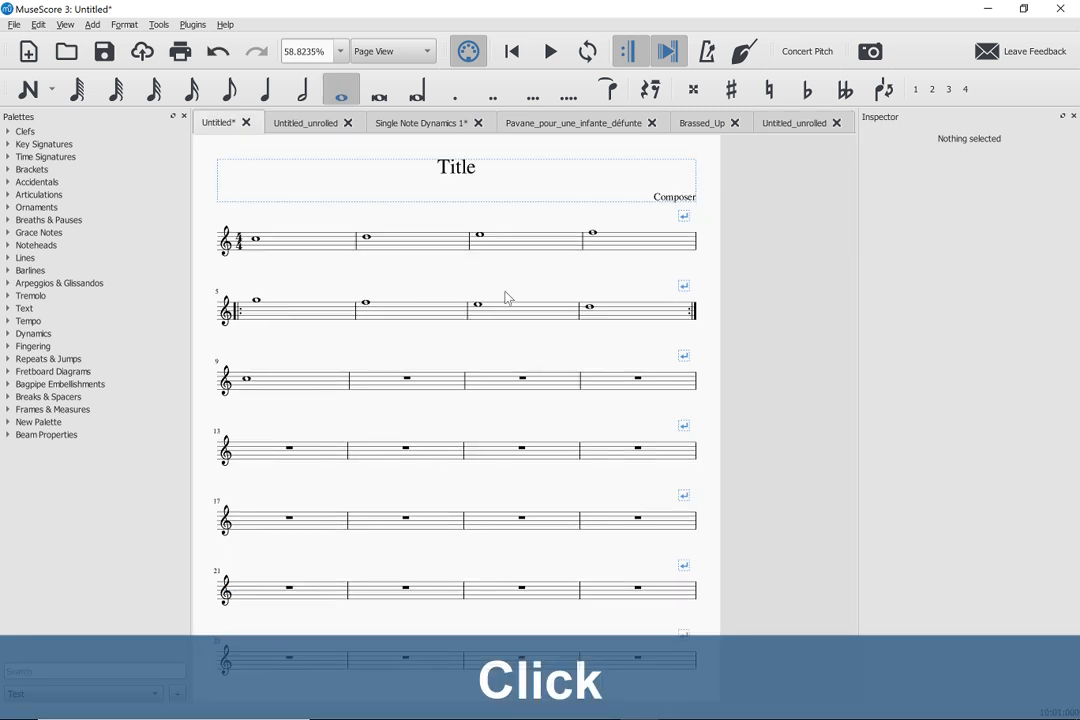
Look over the newest Untitled_unrolled score, then close its duplicate copy.
click(791, 130)
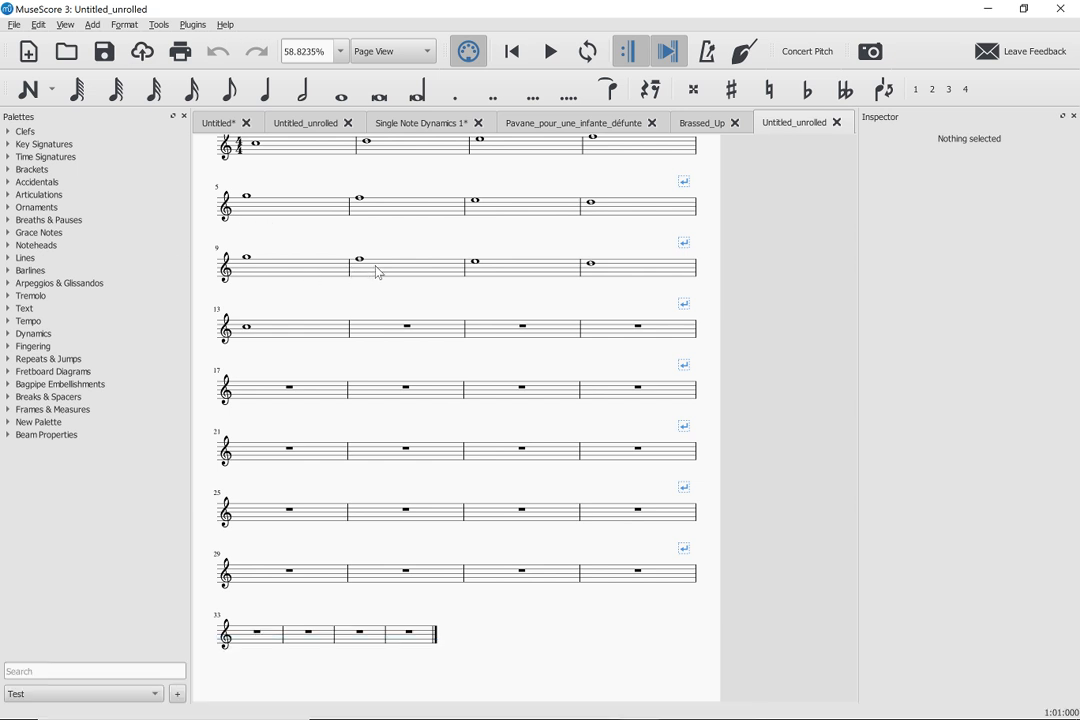
click(360, 262)
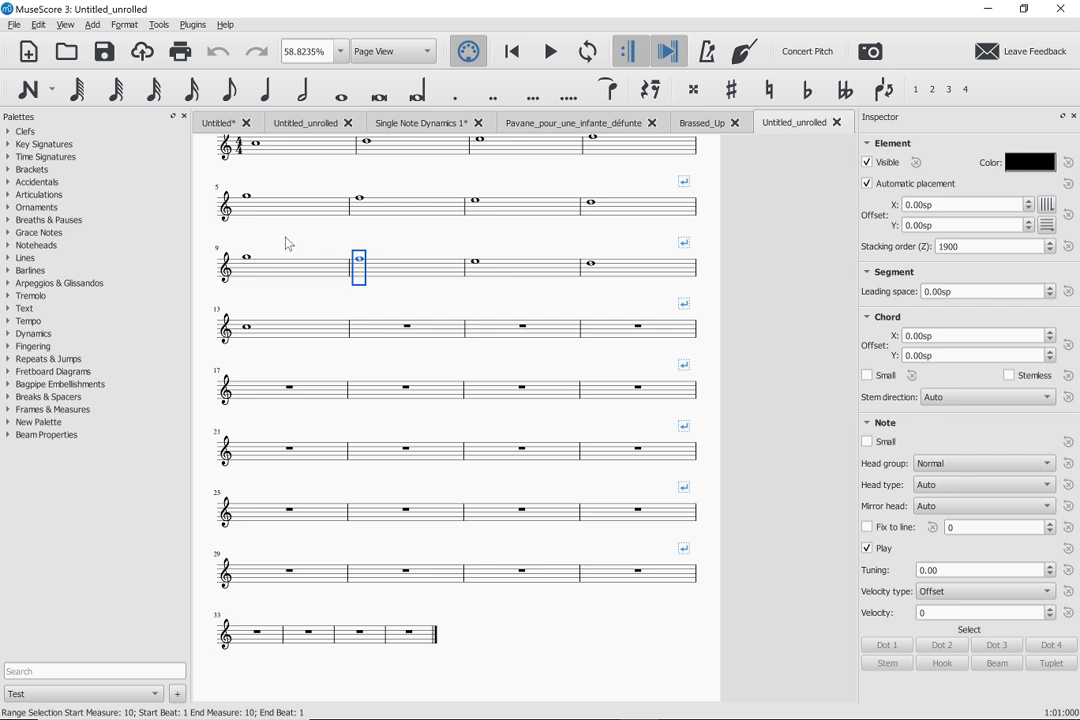
mouse_move(282, 125)
mouse_down()
mouse_move(224, 130)
mouse_move(284, 137)
mouse_up()
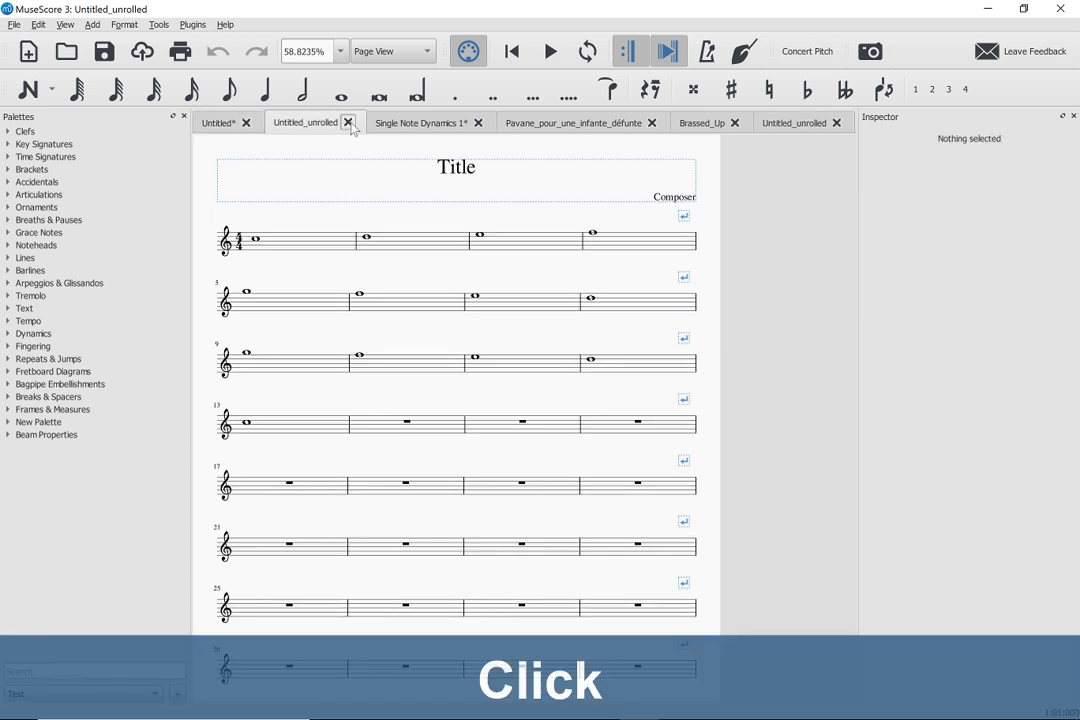
click(349, 124)
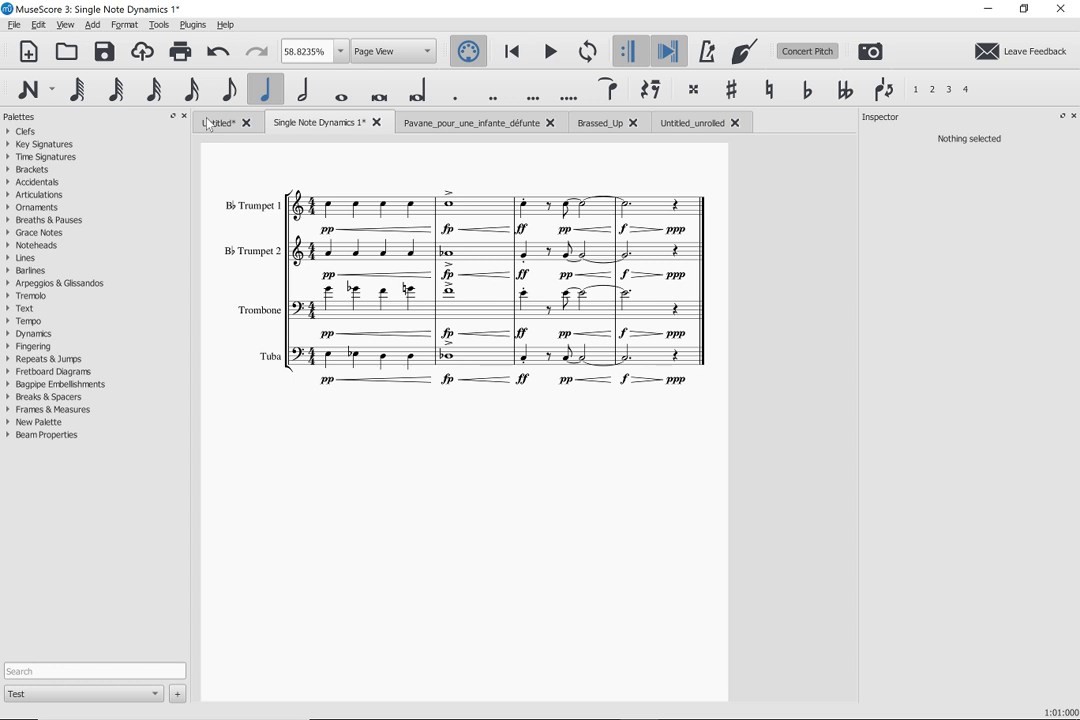
Move the remaining Untitled_unrolled score directly beside the Untitled score and compare the two.
click(699, 130)
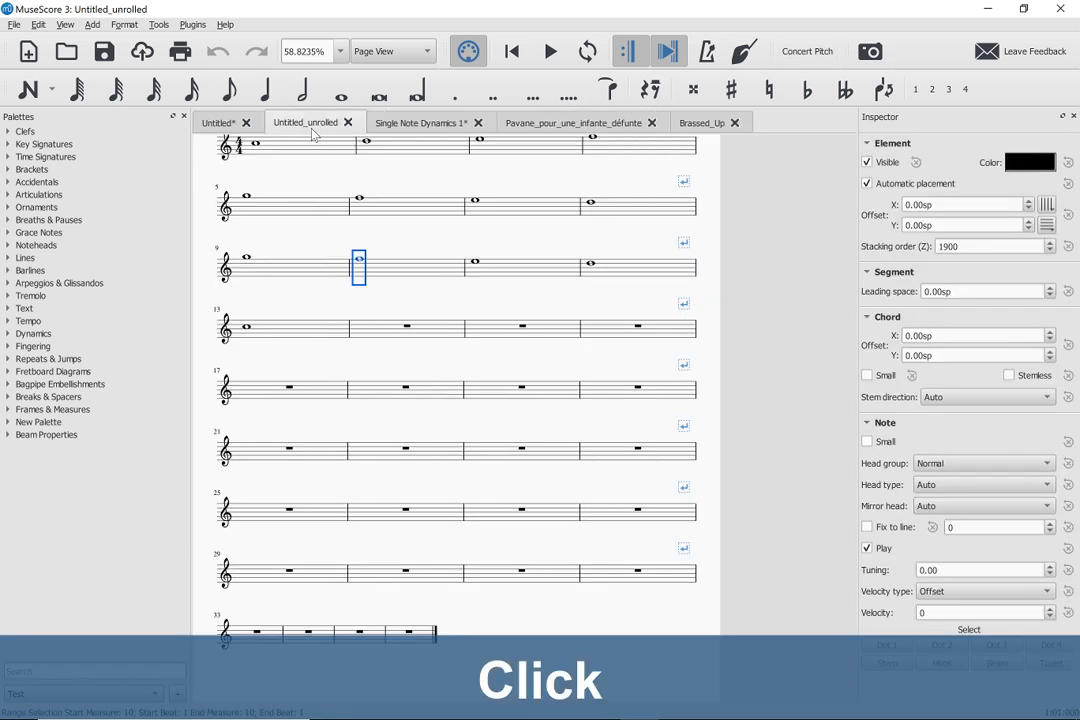
click(218, 124)
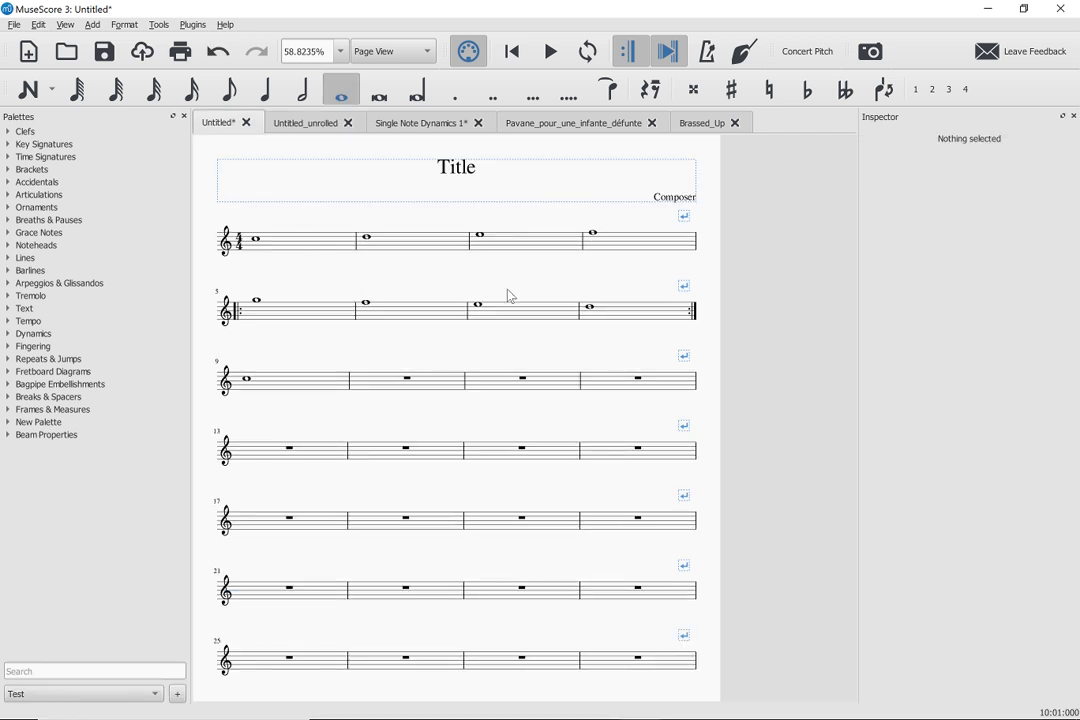
click(298, 124)
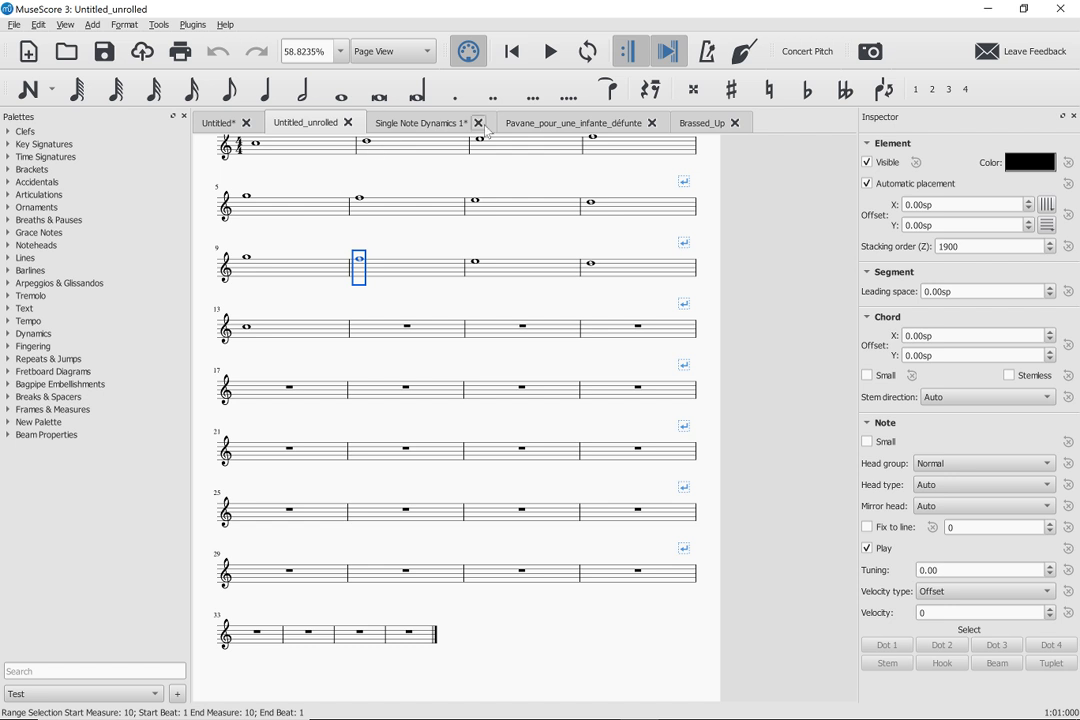
Switch to the Brassed_Up score and unroll its repeats into a new score.
click(680, 124)
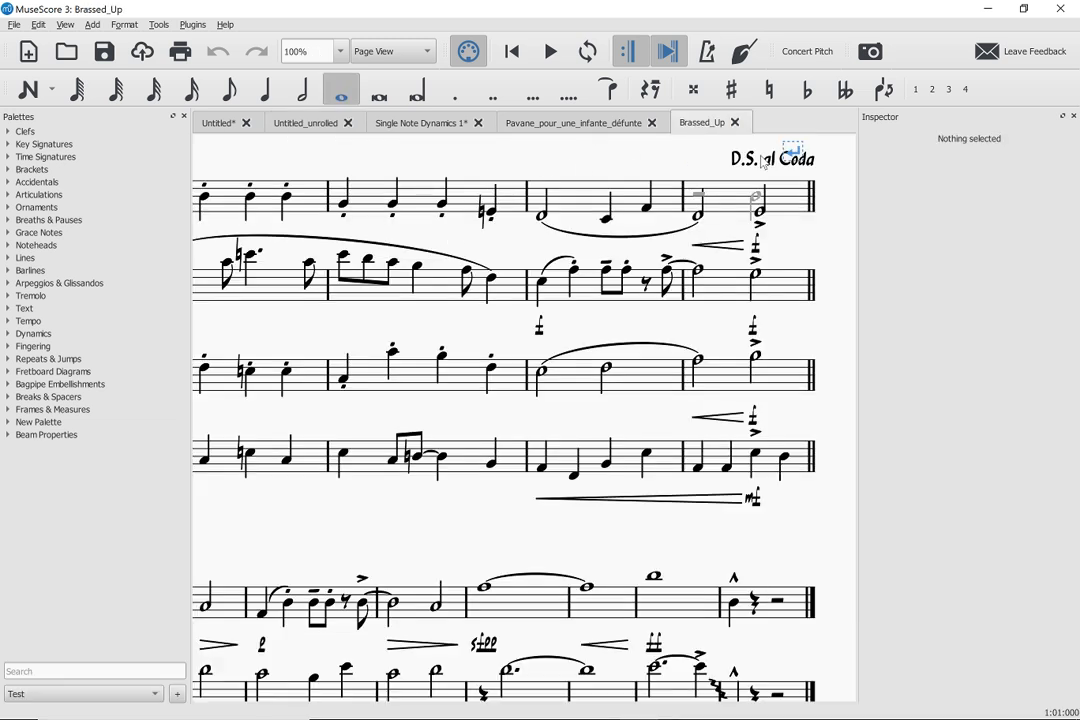
key(Home)
key(ctrl+minus)
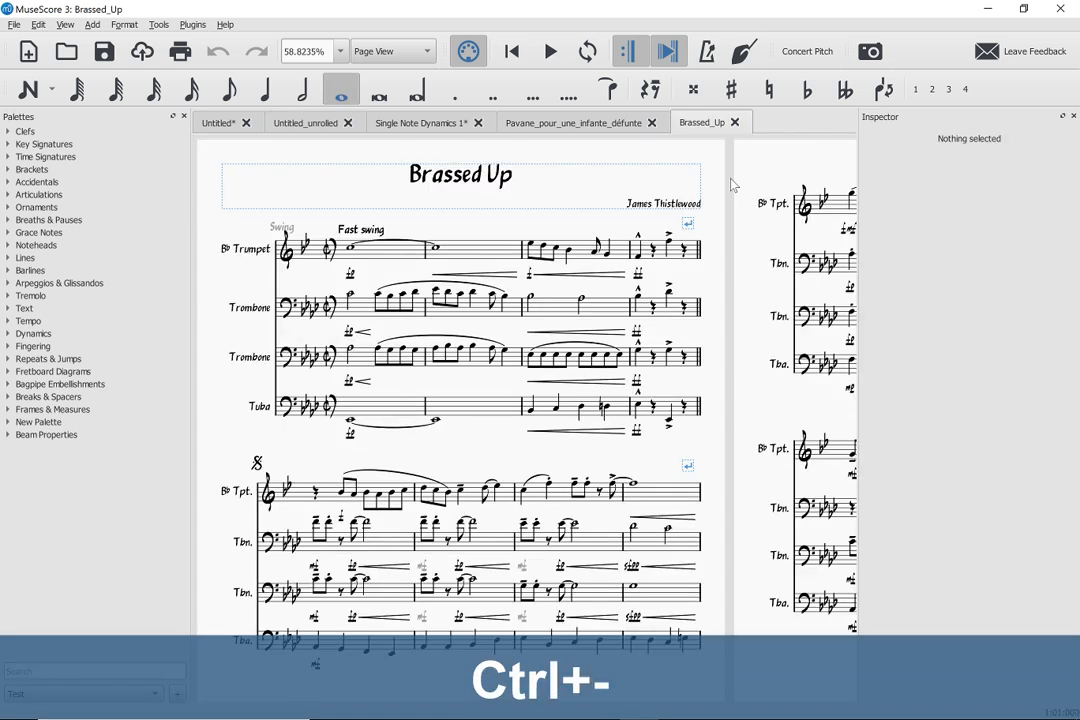
scroll(731, 185, down, 3)
scroll(731, 185, up, 1)
scroll(731, 185, right, 3)
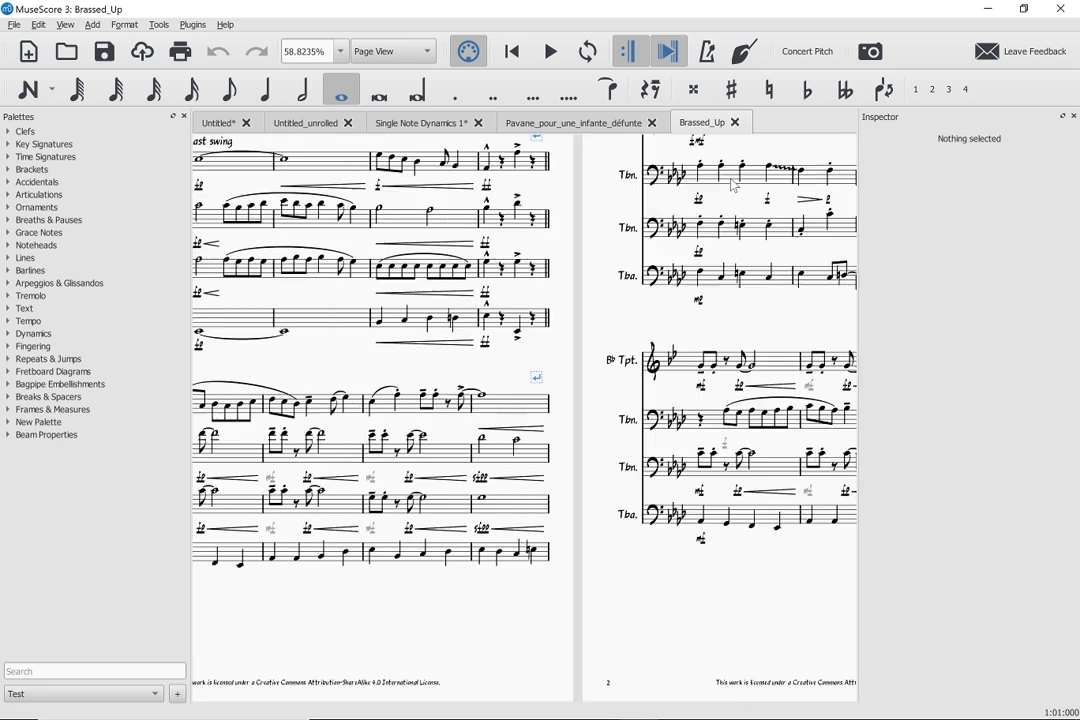
scroll(732, 182, right, 10)
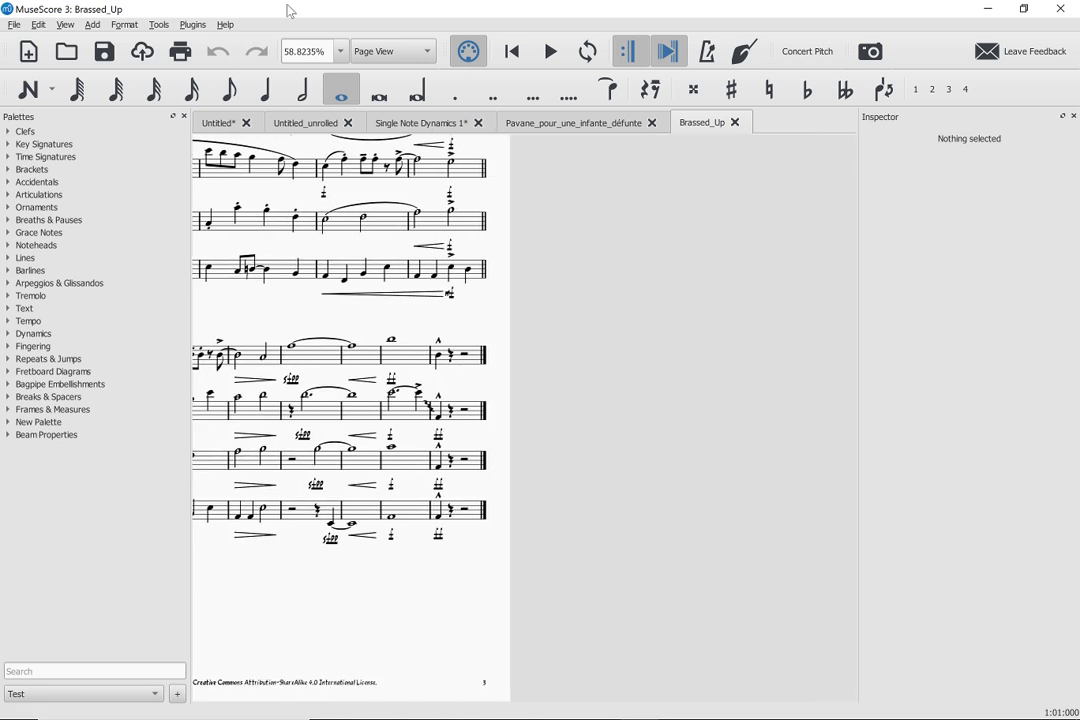
click(163, 28)
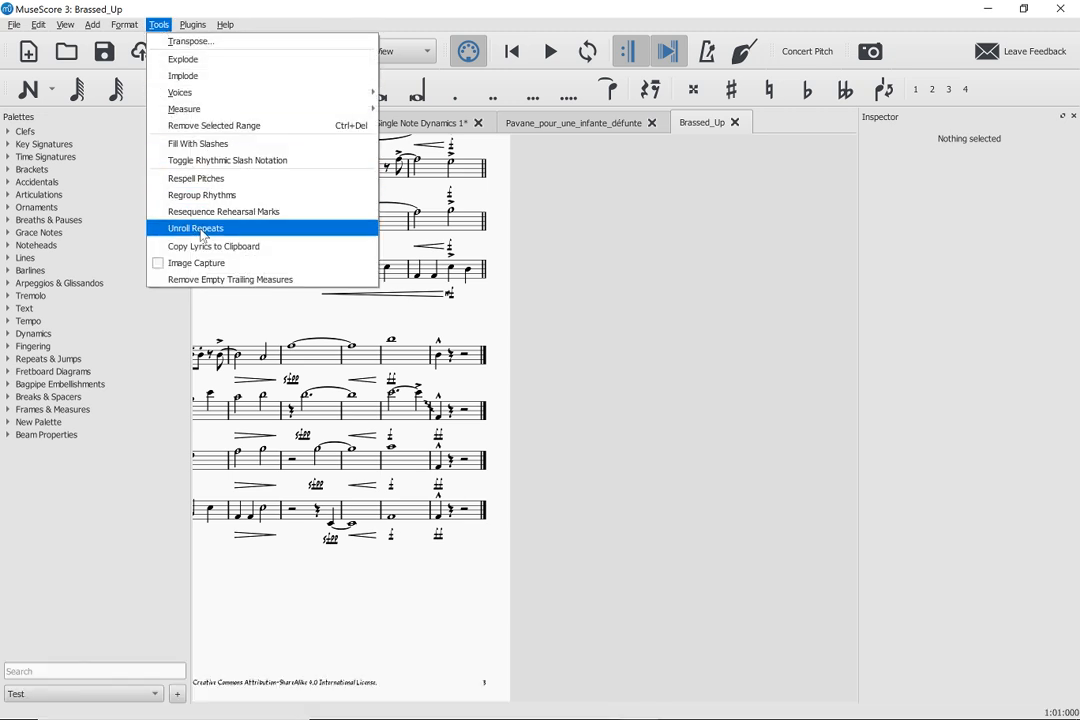
click(201, 228)
Examine the unrolled Brassed Up score across its pages and return to its beginning.
key(ctrl+minus)
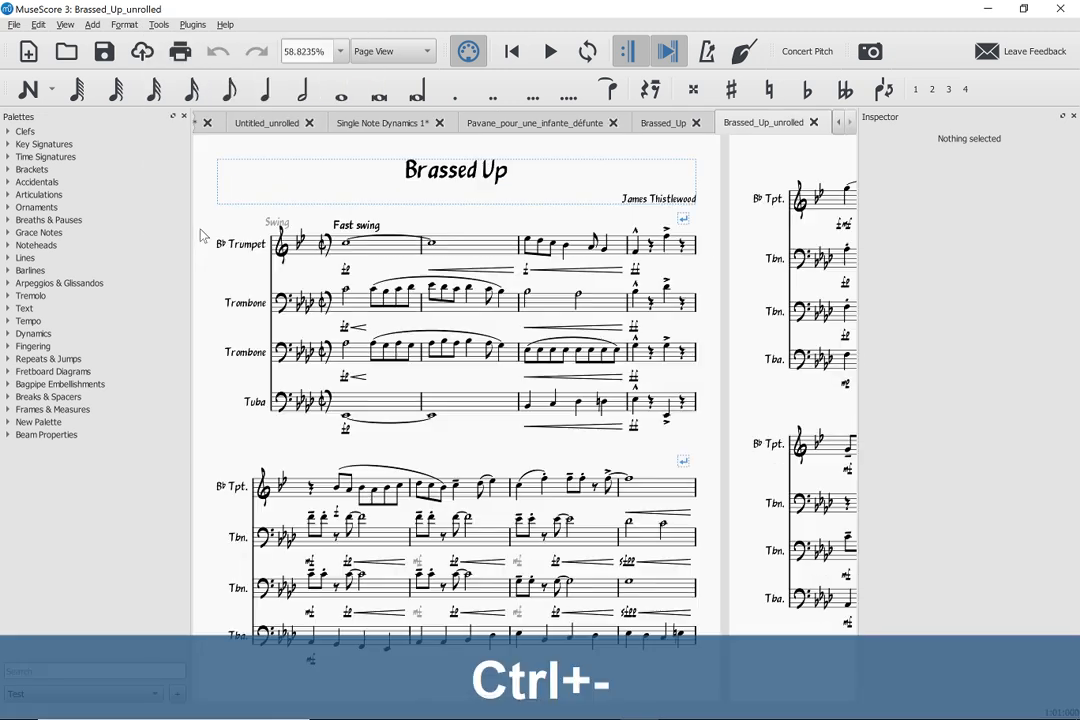
scroll(201, 236, down, 3)
scroll(201, 236, right, 10)
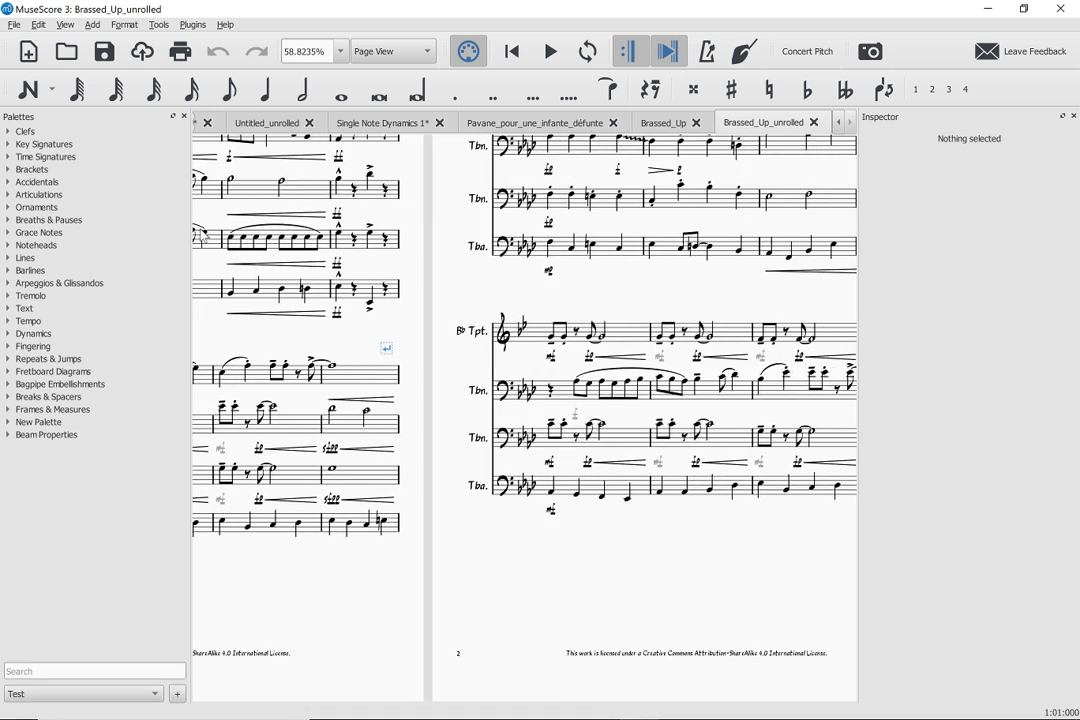
scroll(201, 236, up, 3)
scroll(201, 236, right, 10)
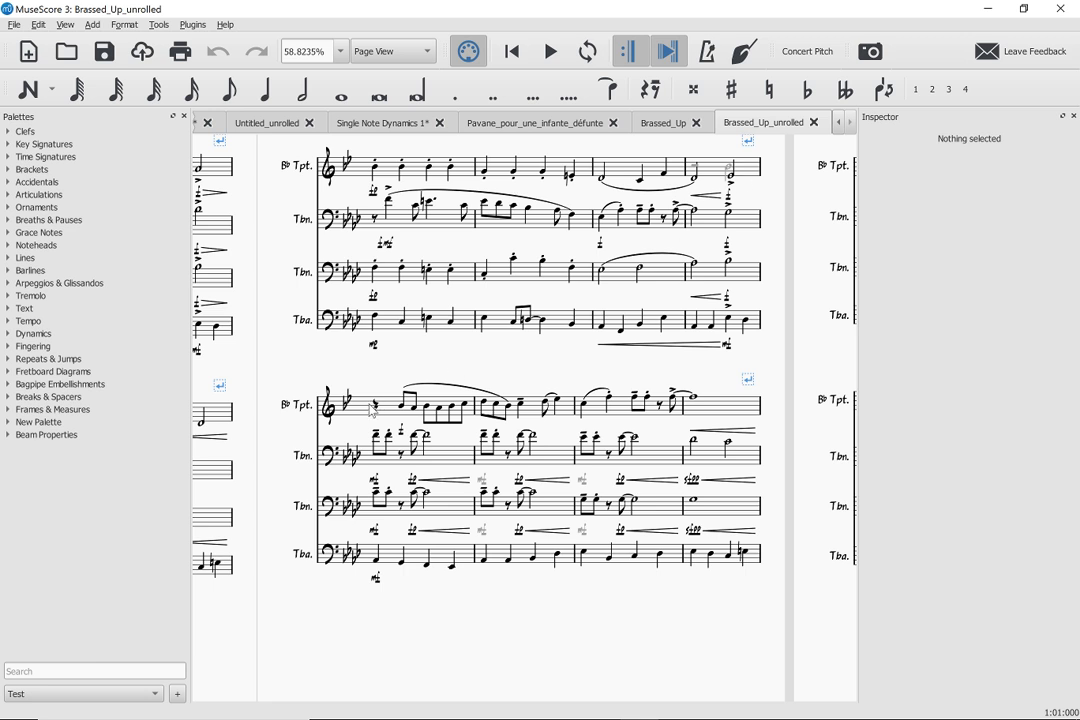
scroll(371, 410, left, 5)
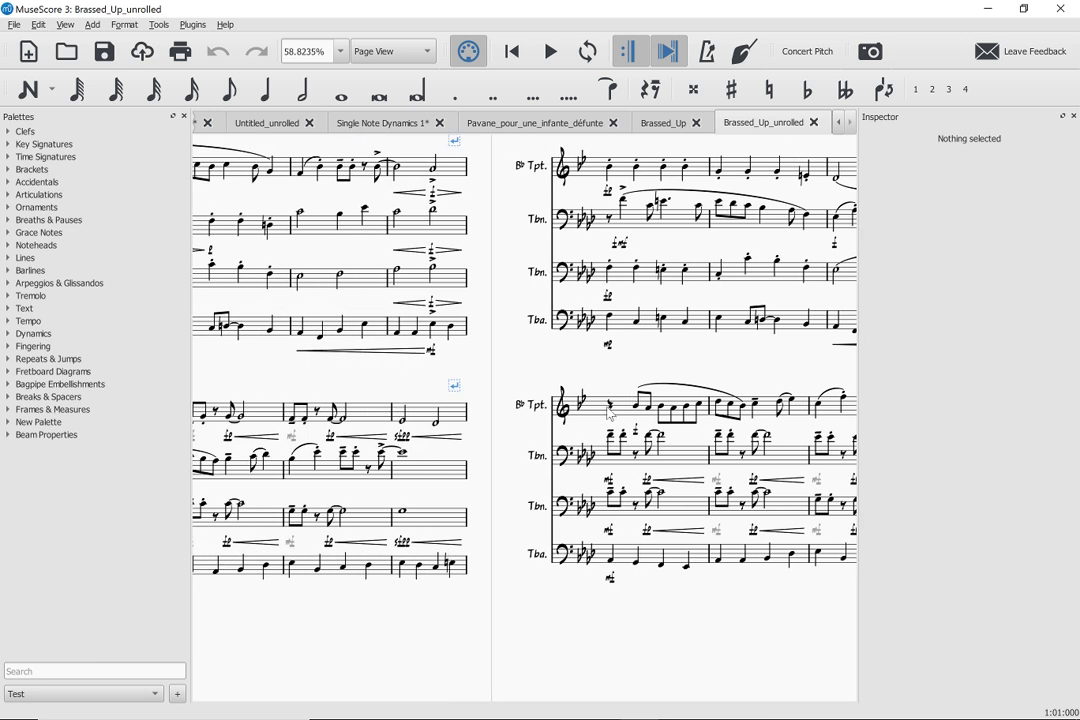
scroll(610, 412, left, 5)
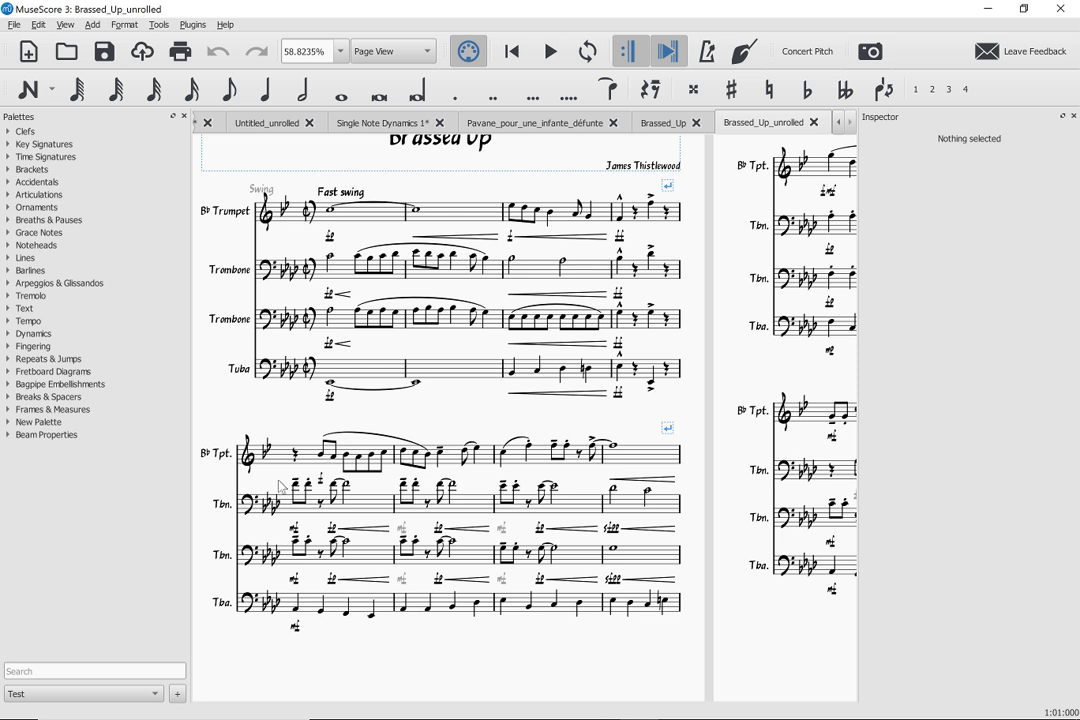
scroll(281, 487, right, 3)
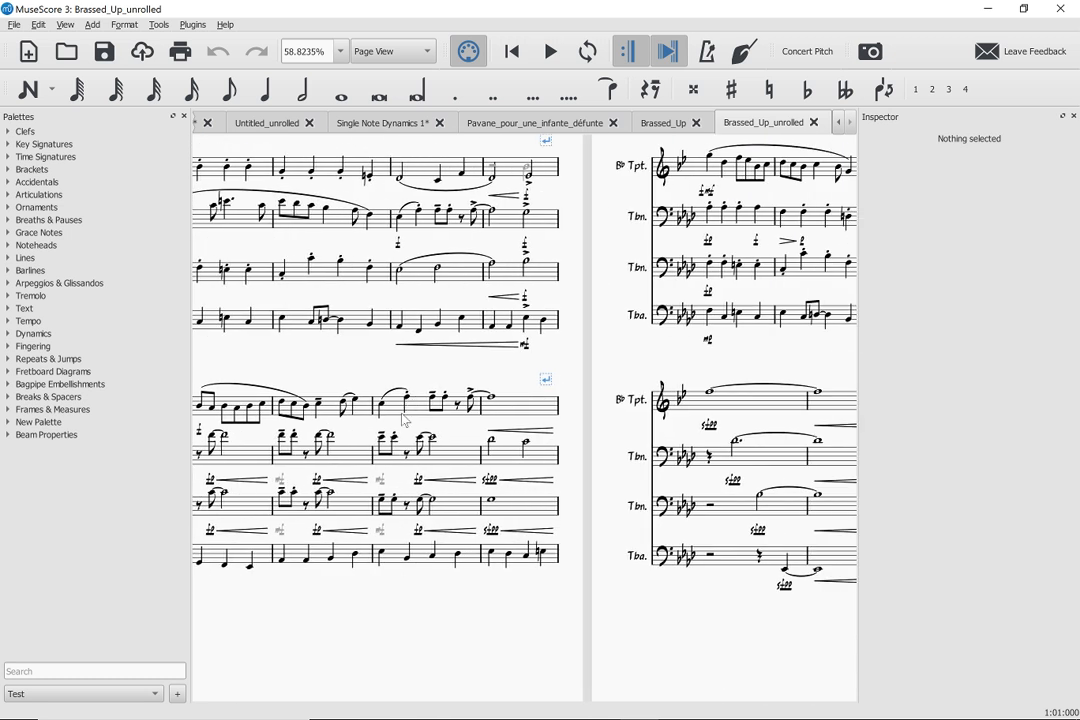
scroll(404, 420, right, 6)
scroll(404, 420, left, 10)
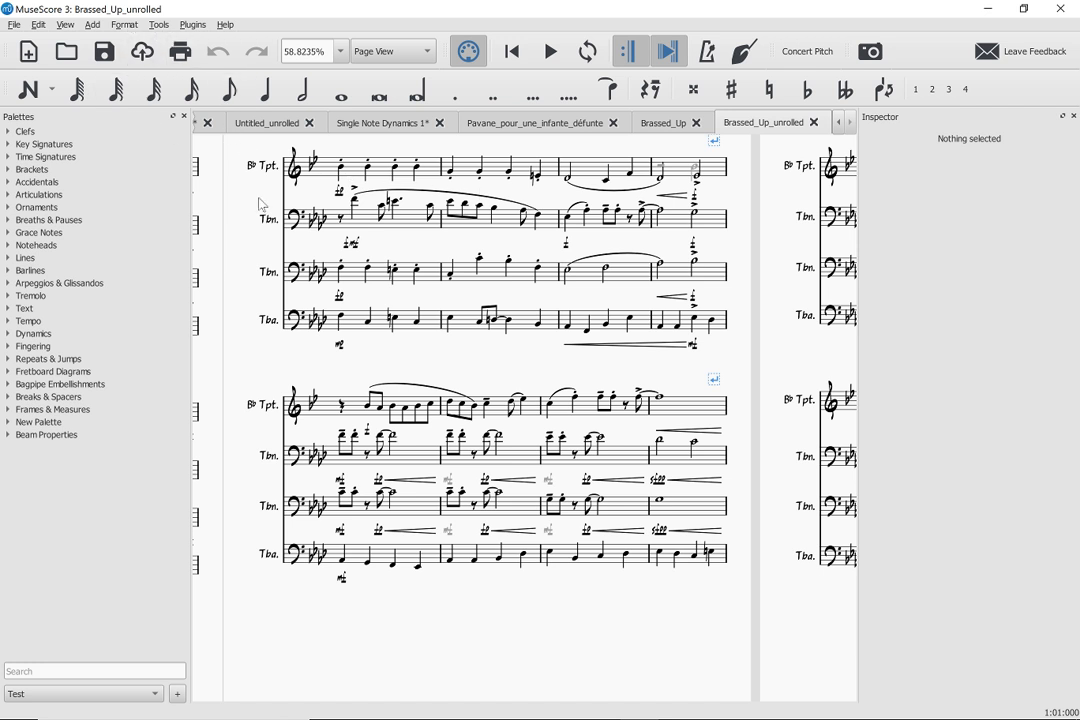
key(Home)
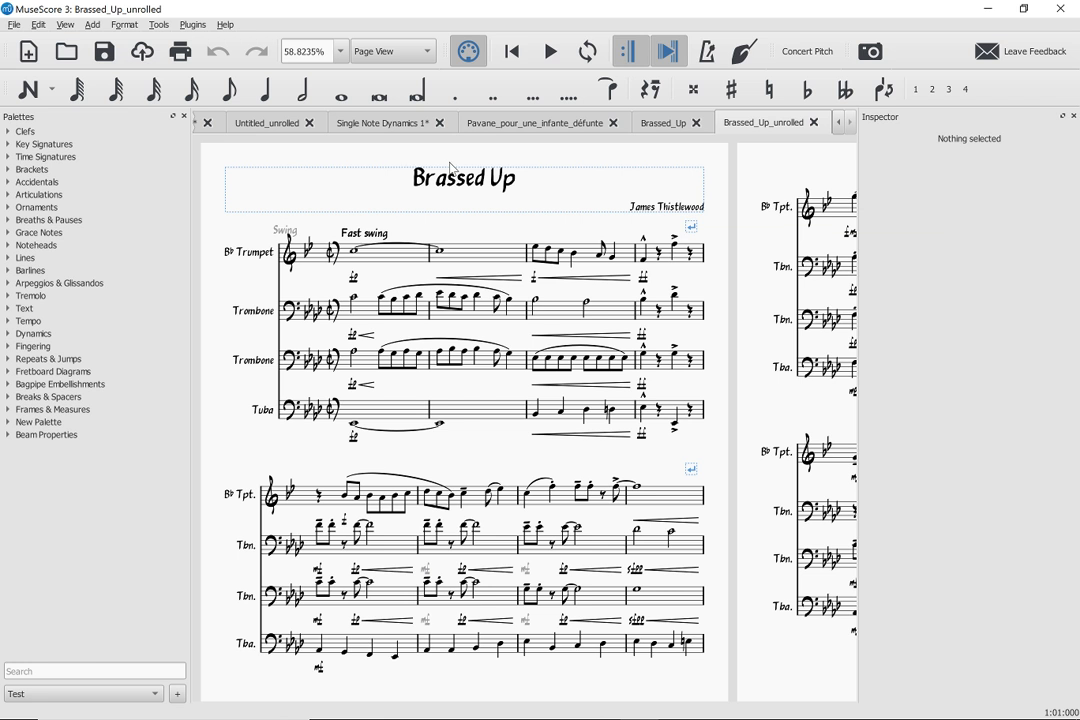
key(Home)
Select all hairpins in the unrolled Brassed Up score and delete them.
right_click(503, 284)
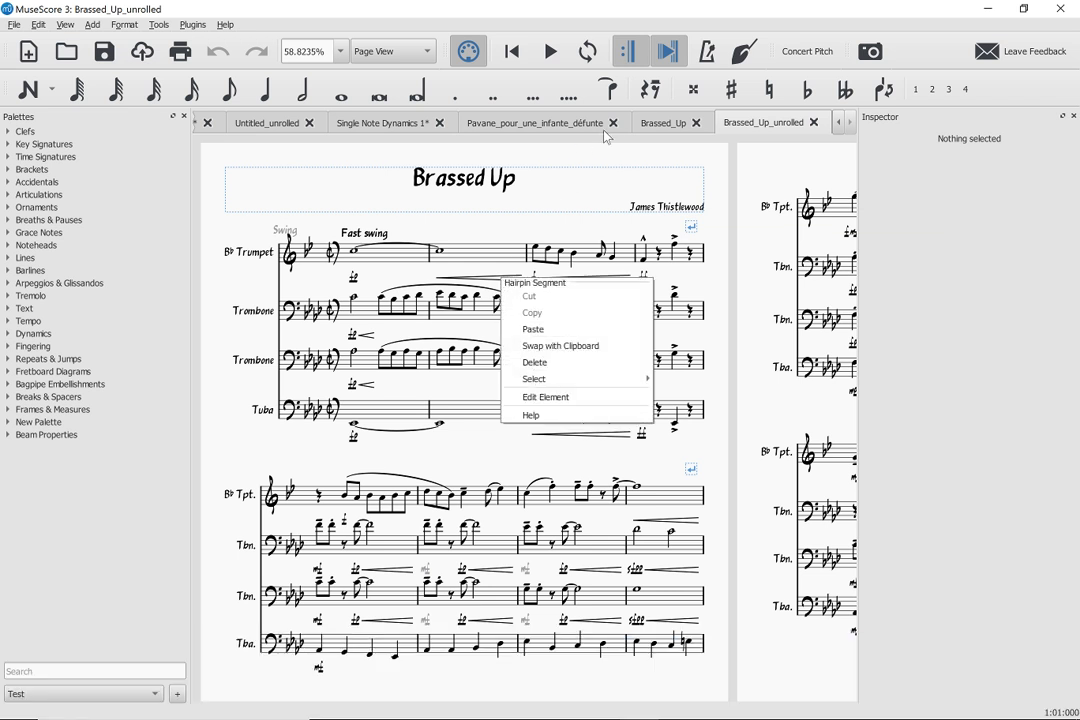
mouse_move(620, 380)
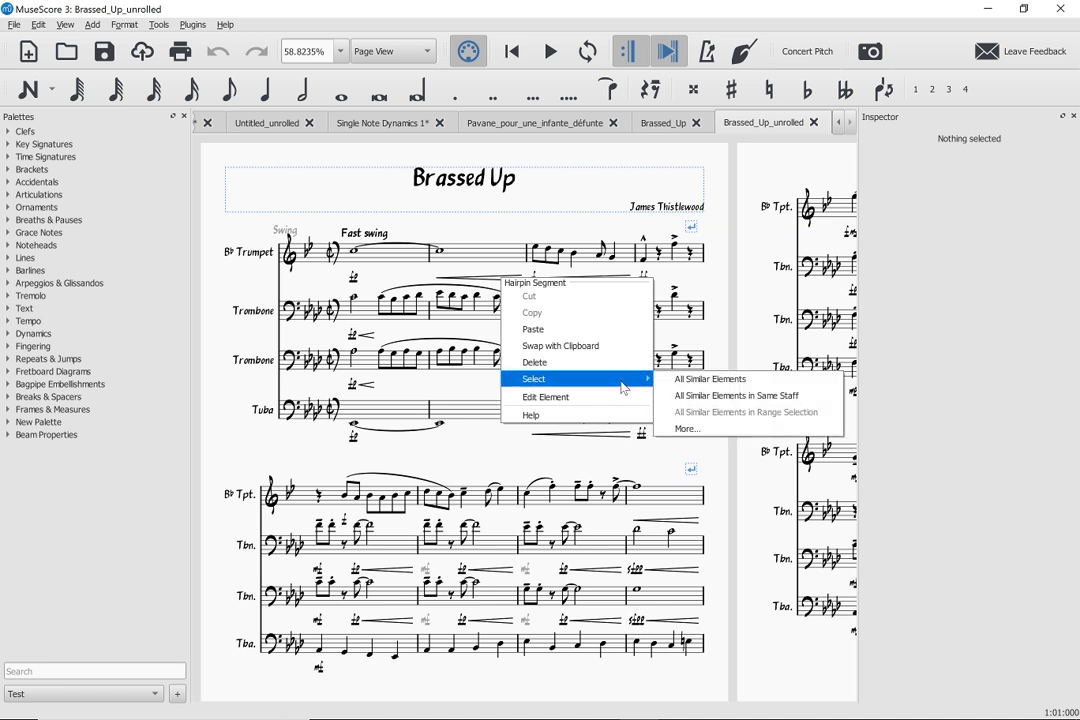
click(680, 379)
key(Delete)
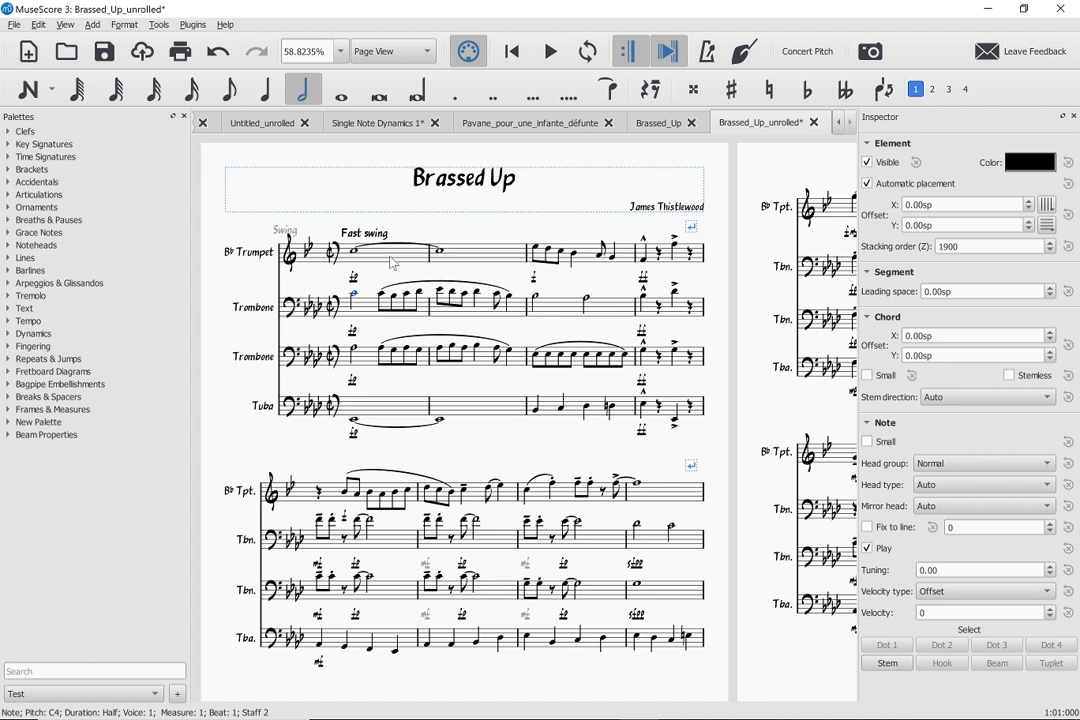
Select the entire unrolled Brassed Up score and cut its music to the clipboard.
key(ctrl+a)
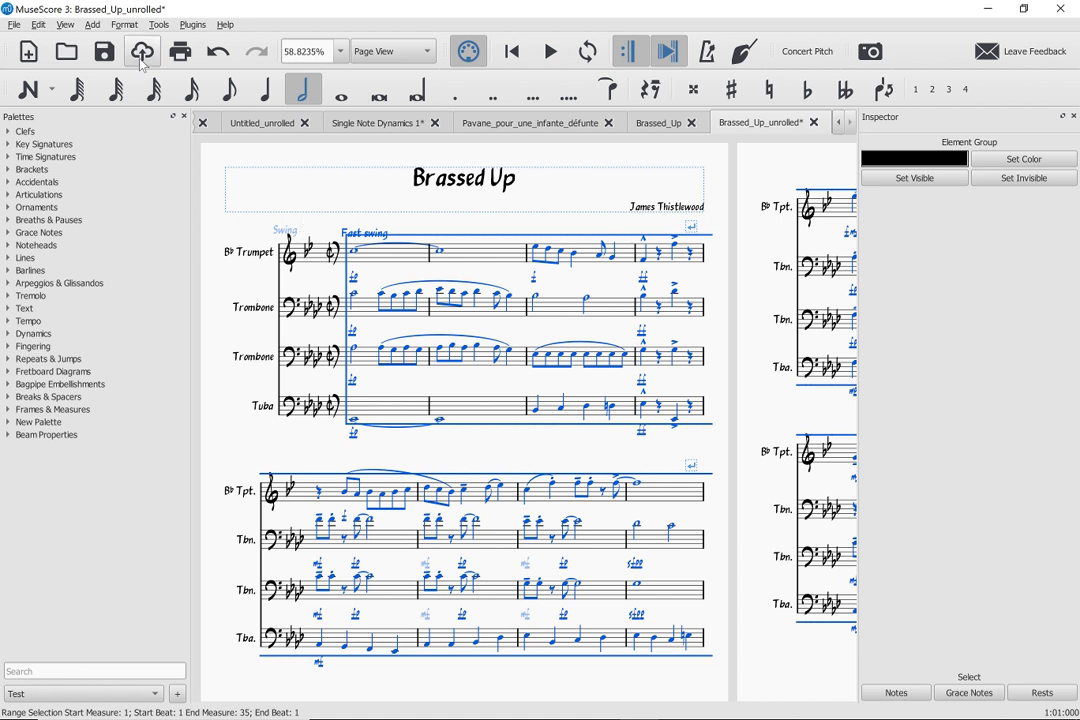
click(38, 24)
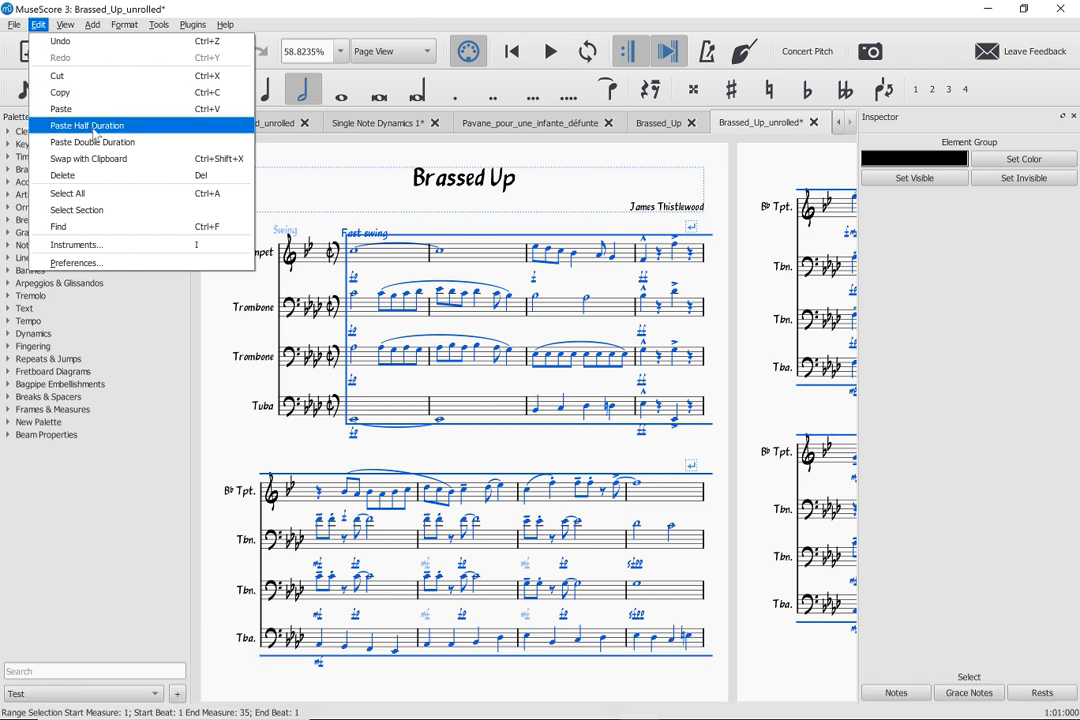
click(395, 252)
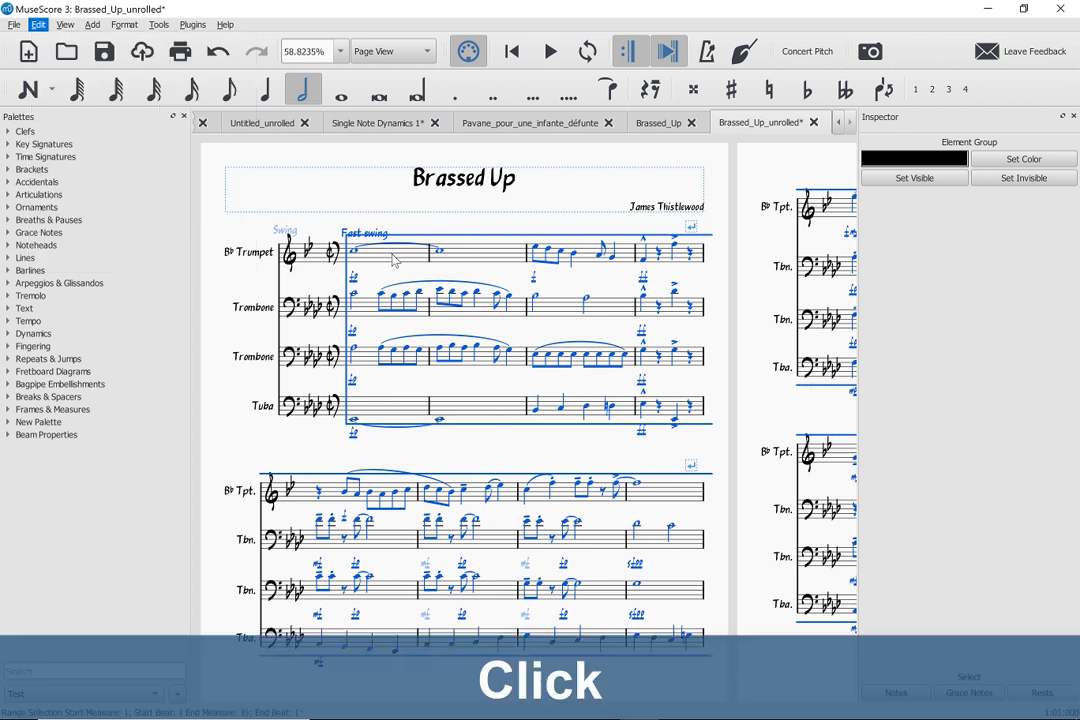
click(394, 254)
key(ctrl+a)
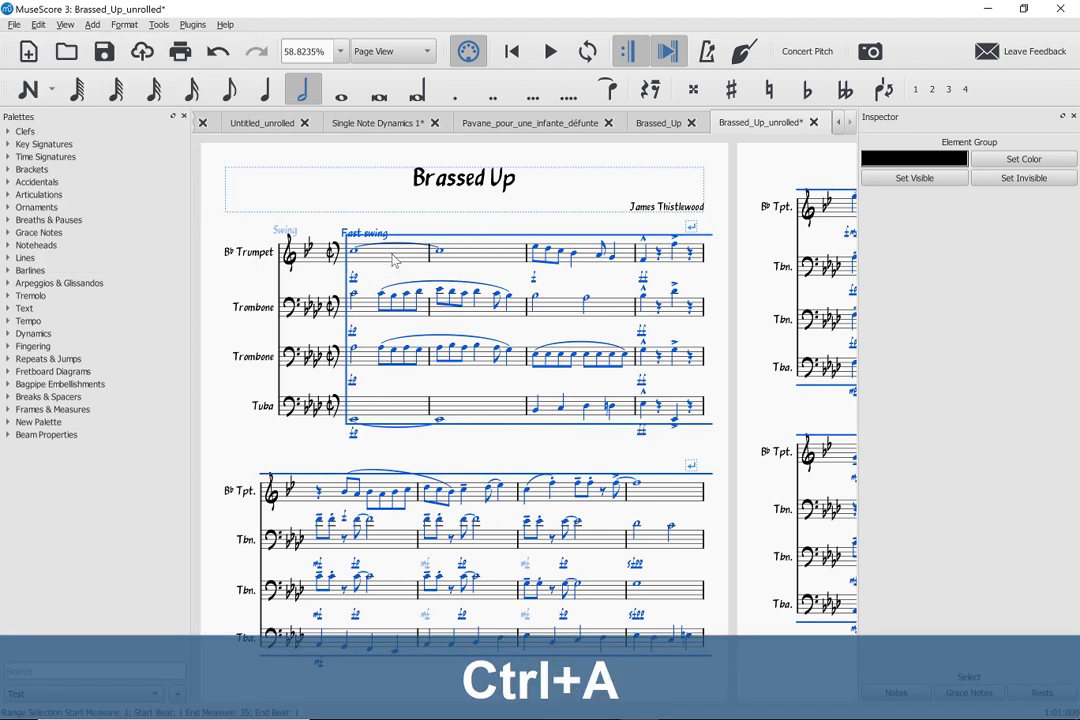
key(ctrl+c)
key(ctrl+x)
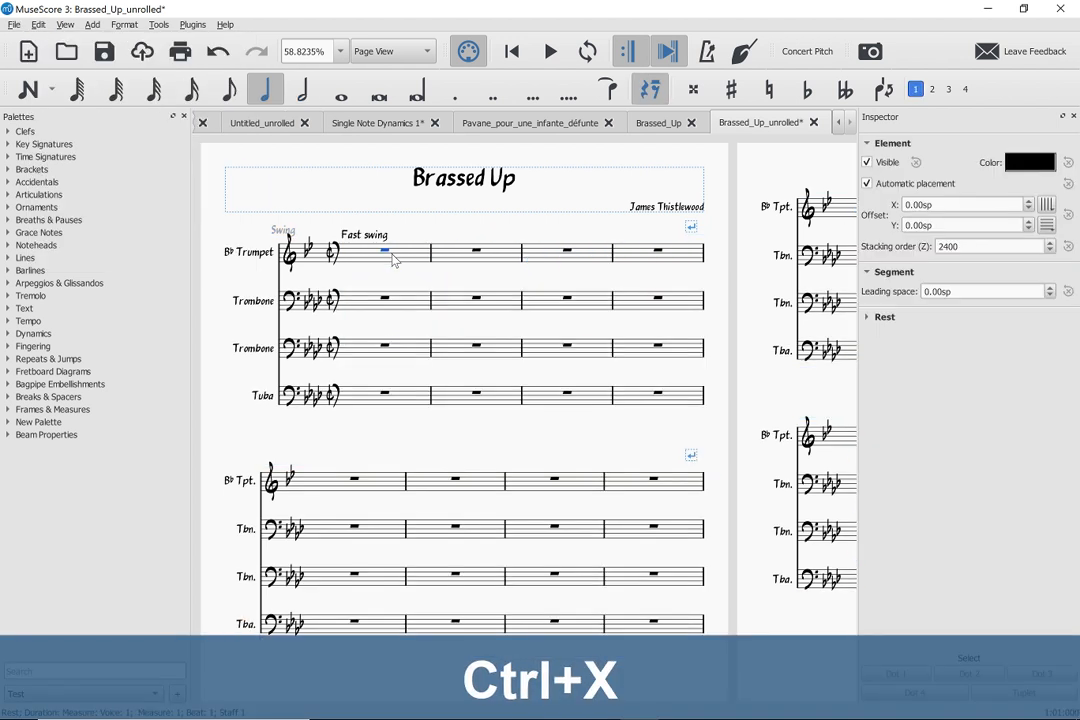
Paste the cut music at half duration, starting from the B♭ Trumpet's first measure.
click(386, 252)
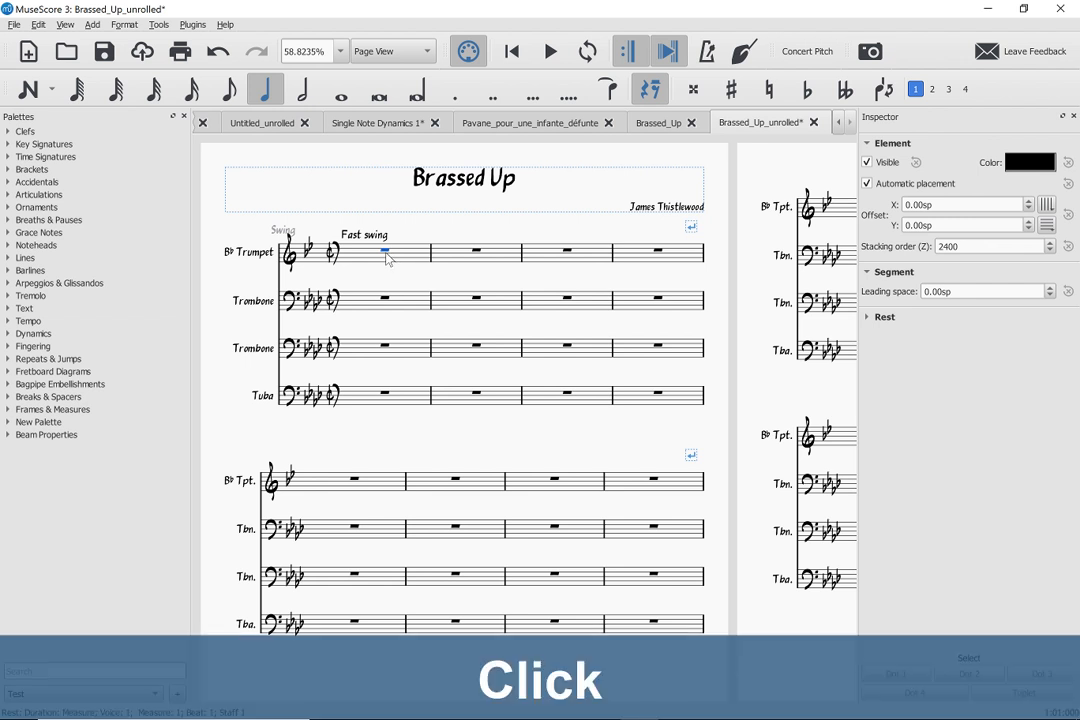
click(38, 24)
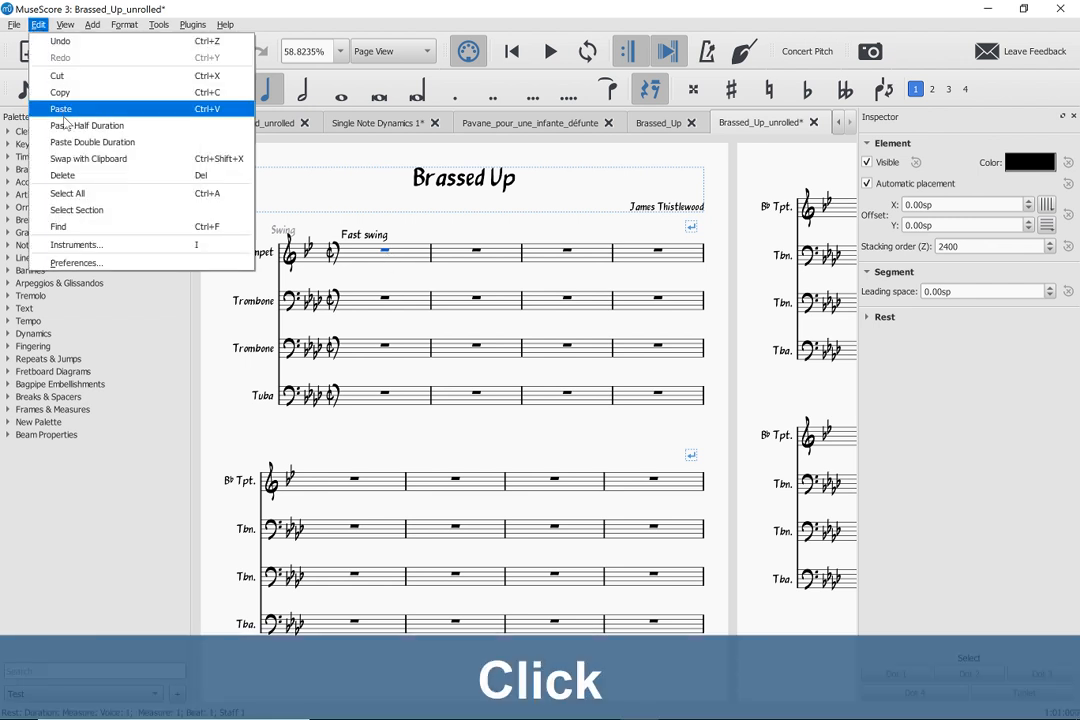
click(65, 126)
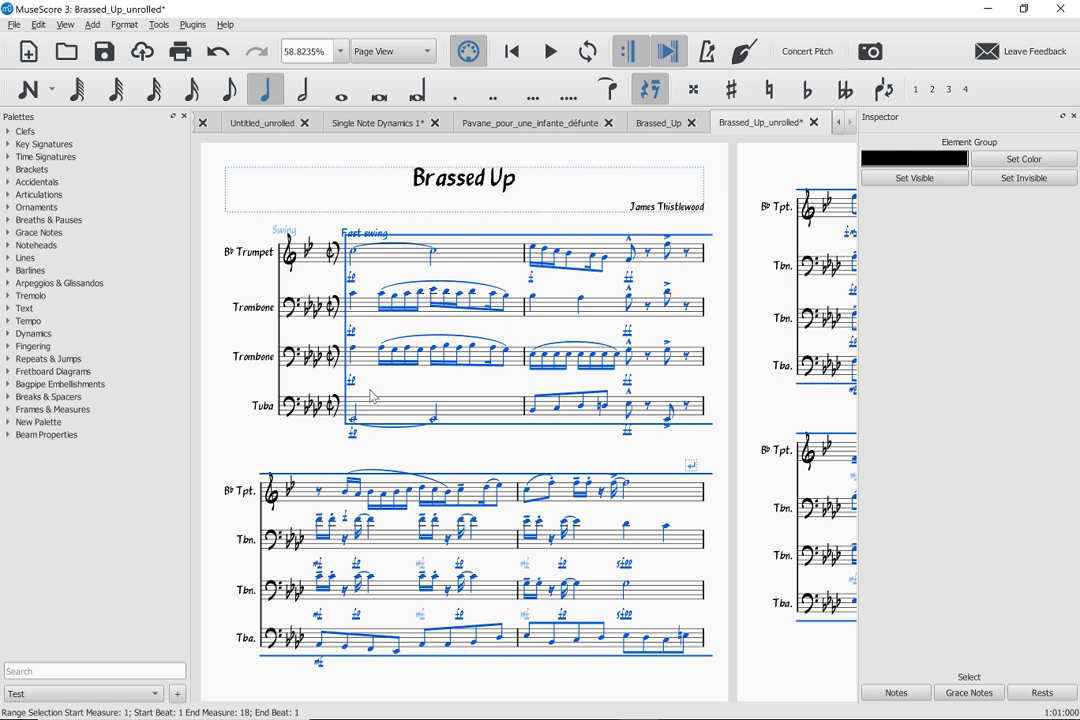
Undo the cut and the half-duration paste, then redo both to compare the rhythms.
key(ctrl+z)
key(ctrl+z)
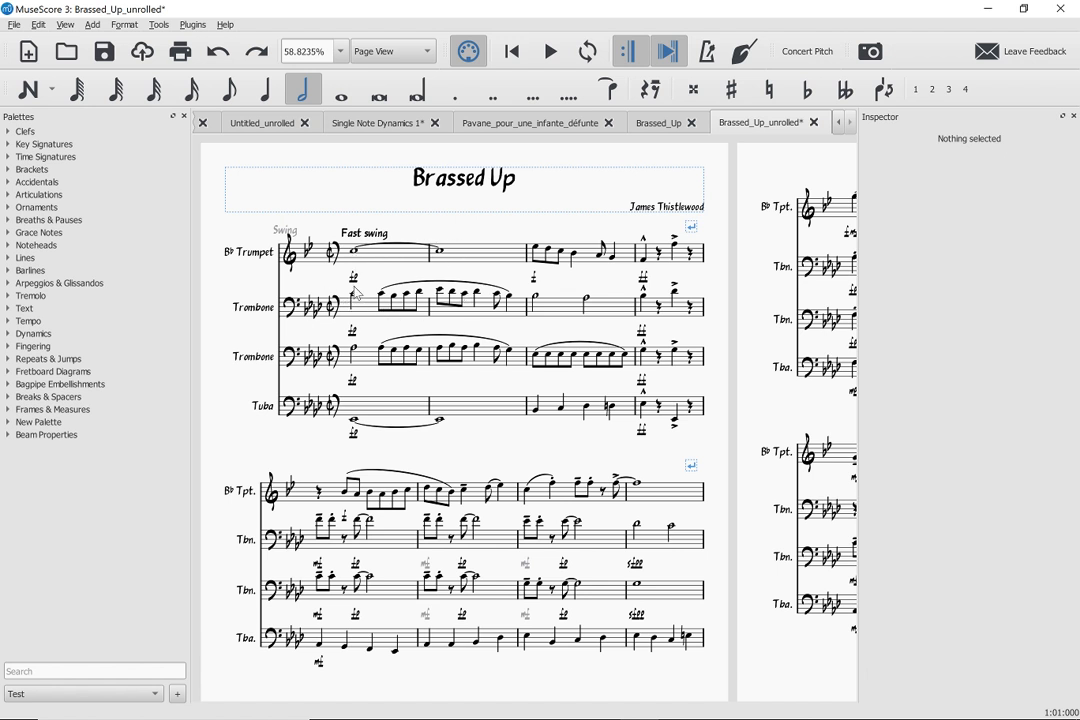
key(ctrl+shift+z)
key(ctrl+shift+z)
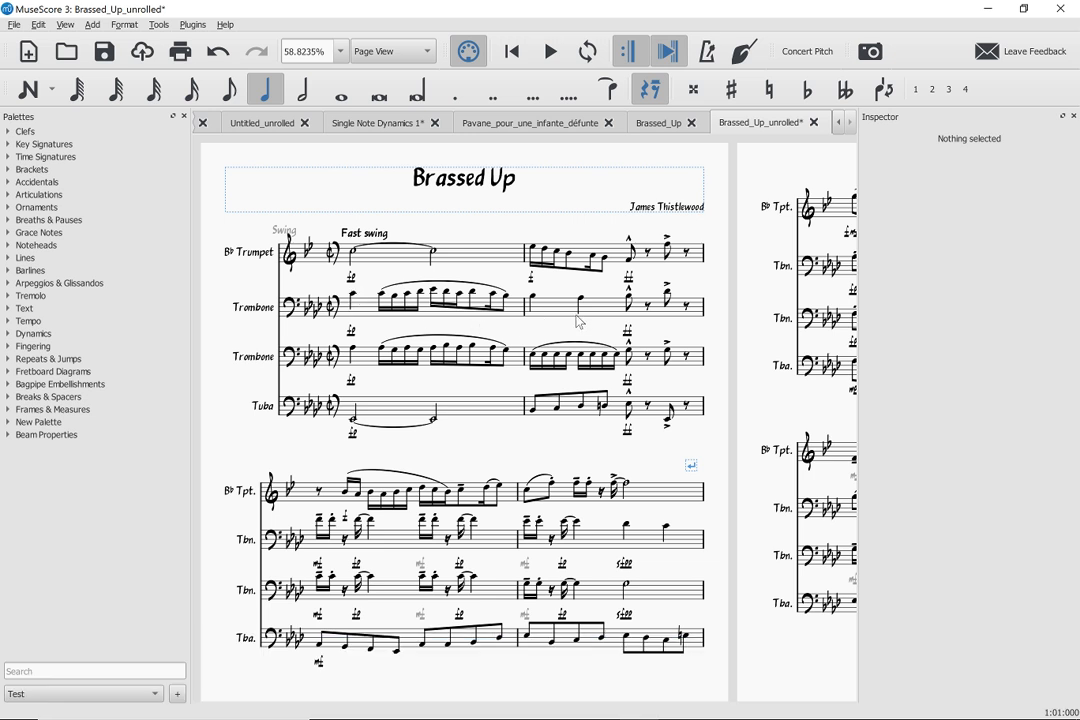
Look over the halved note durations on the following pages of the unrolled score.
scroll(533, 437, right, 5)
scroll(533, 437, right, 8)
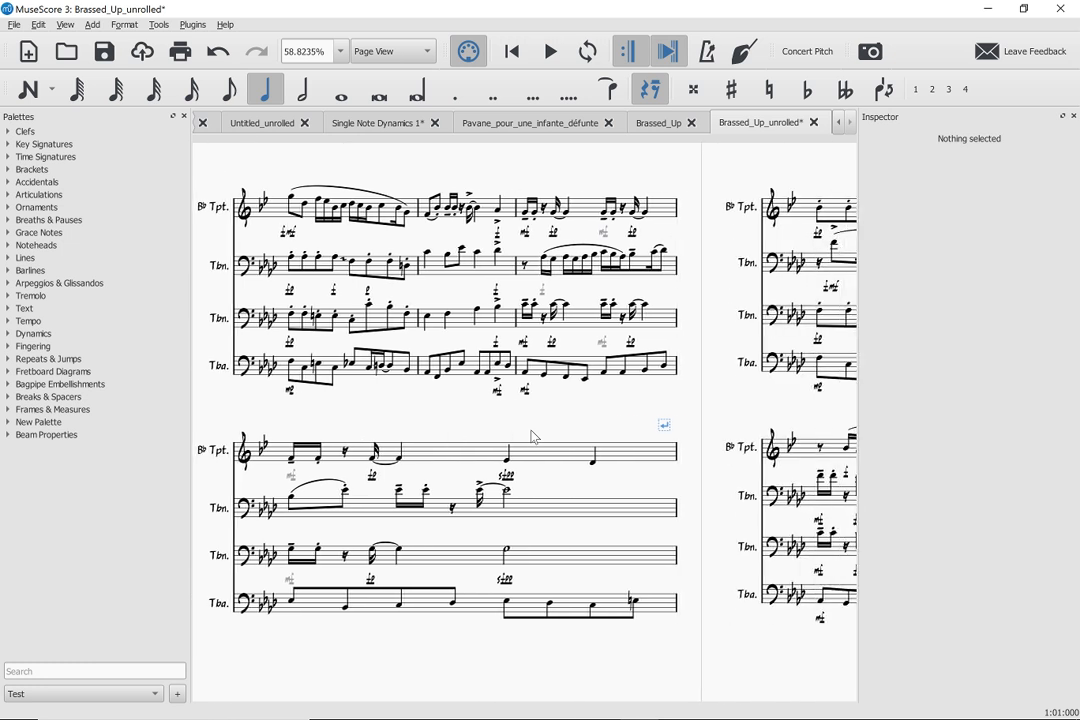
scroll(533, 437, right, 3)
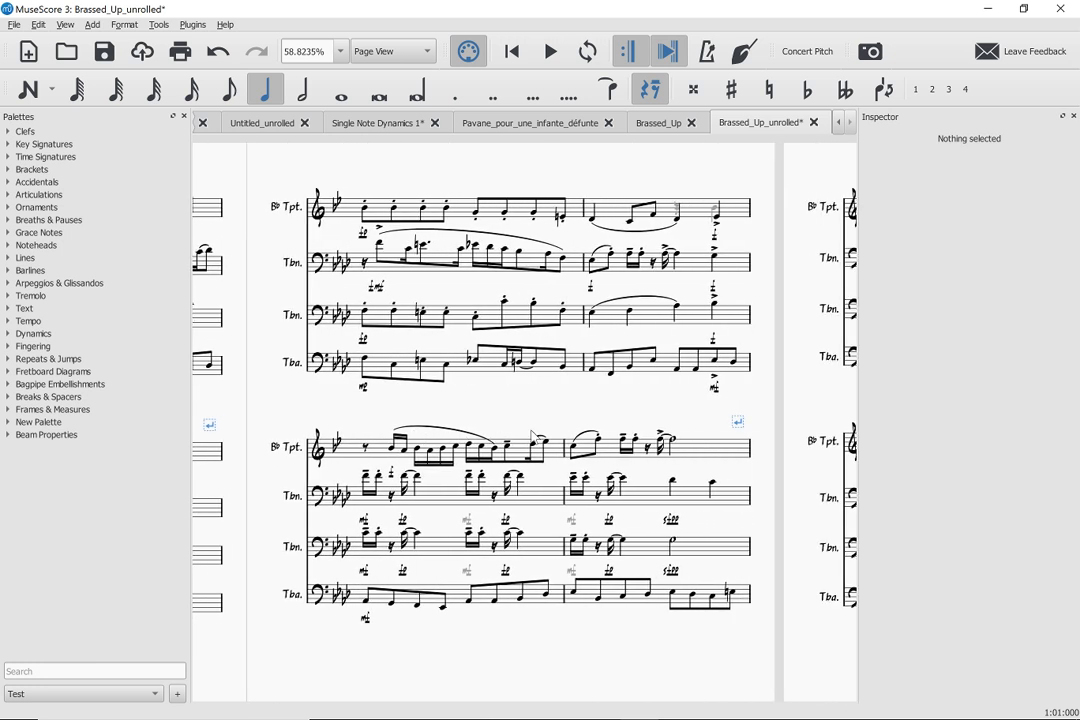
Undo the half-duration paste and paste the cut music at double duration from the B♭ Trumpet's first measure.
scroll(533, 437, right, 6)
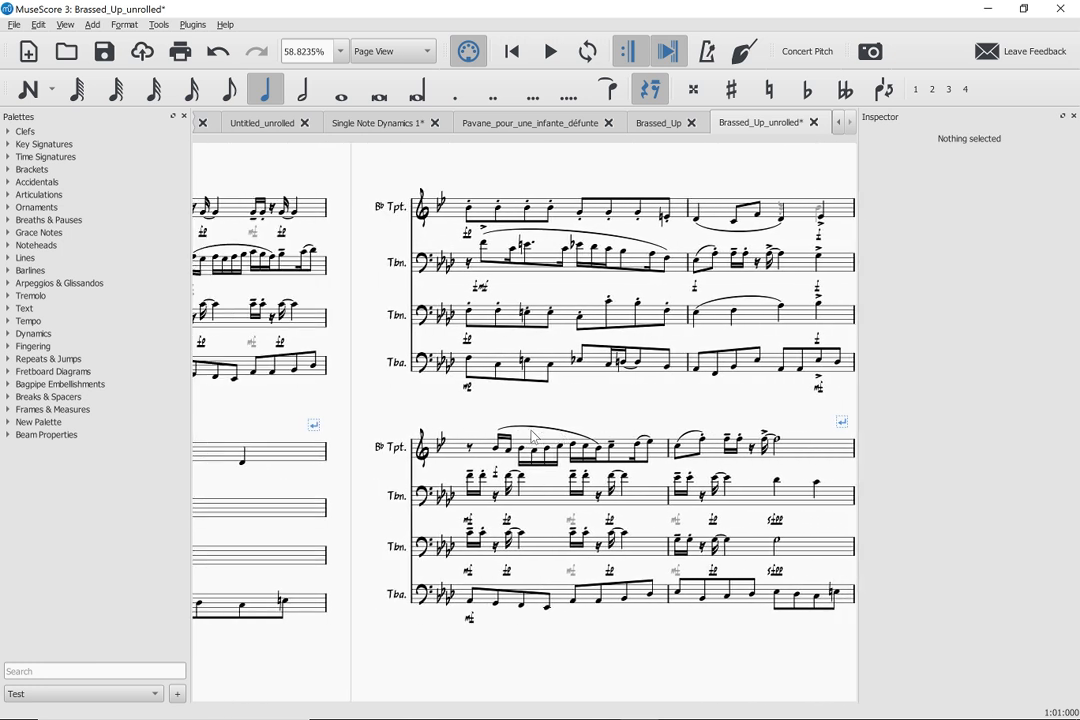
scroll(533, 437, left, 8)
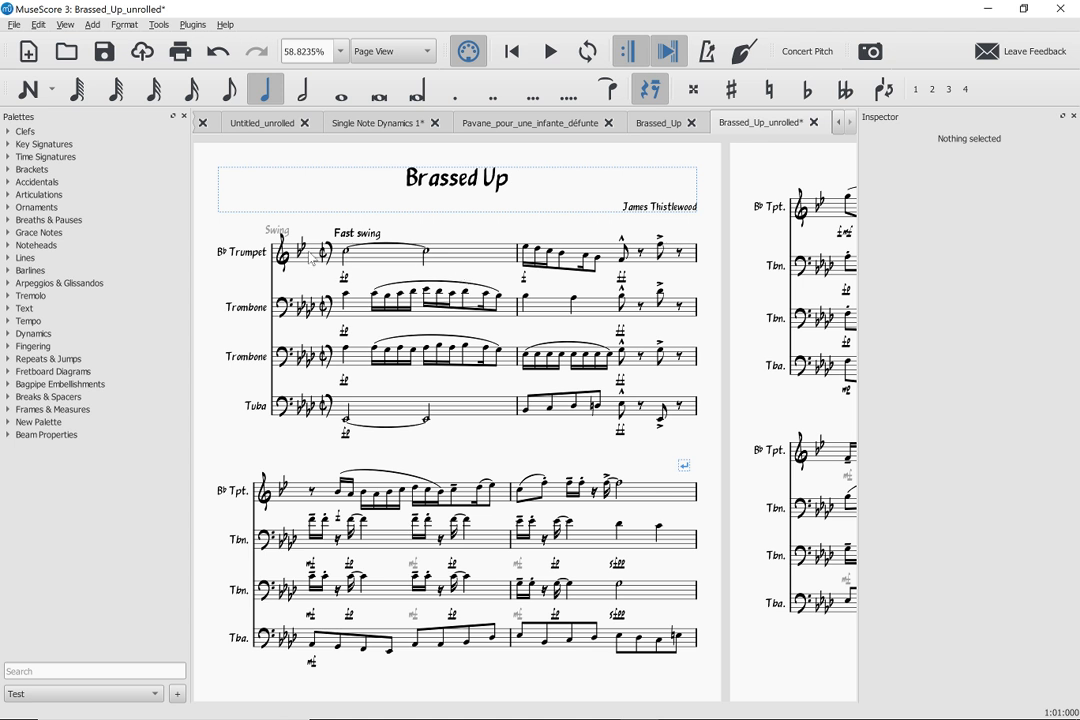
key(ctrl+z)
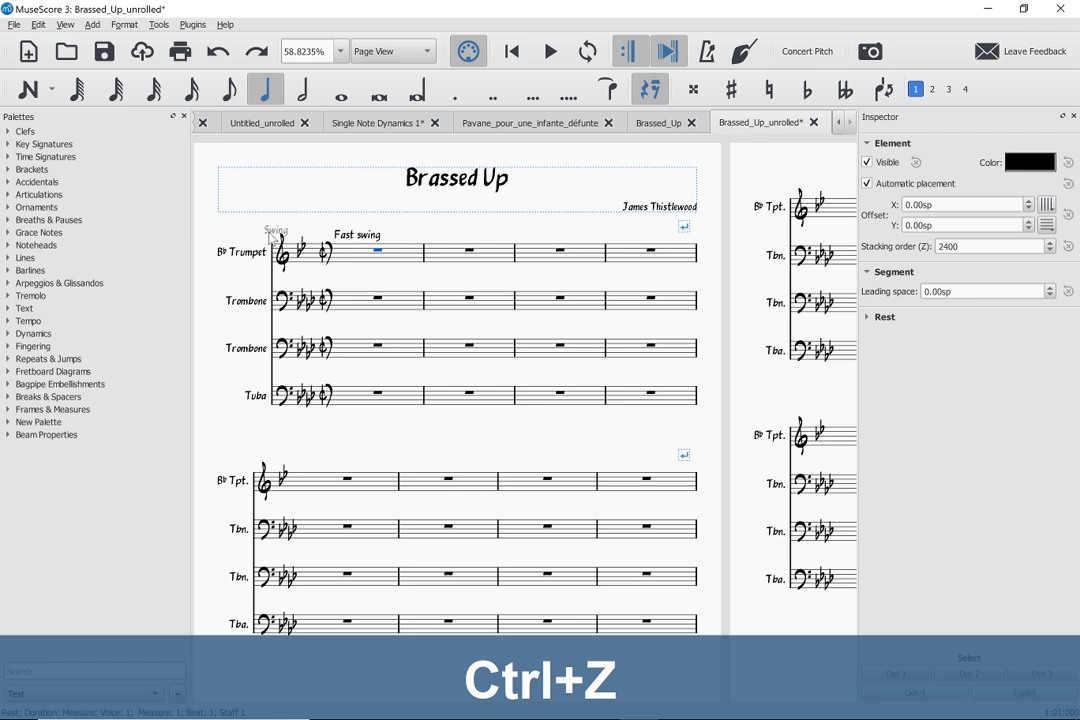
click(40, 26)
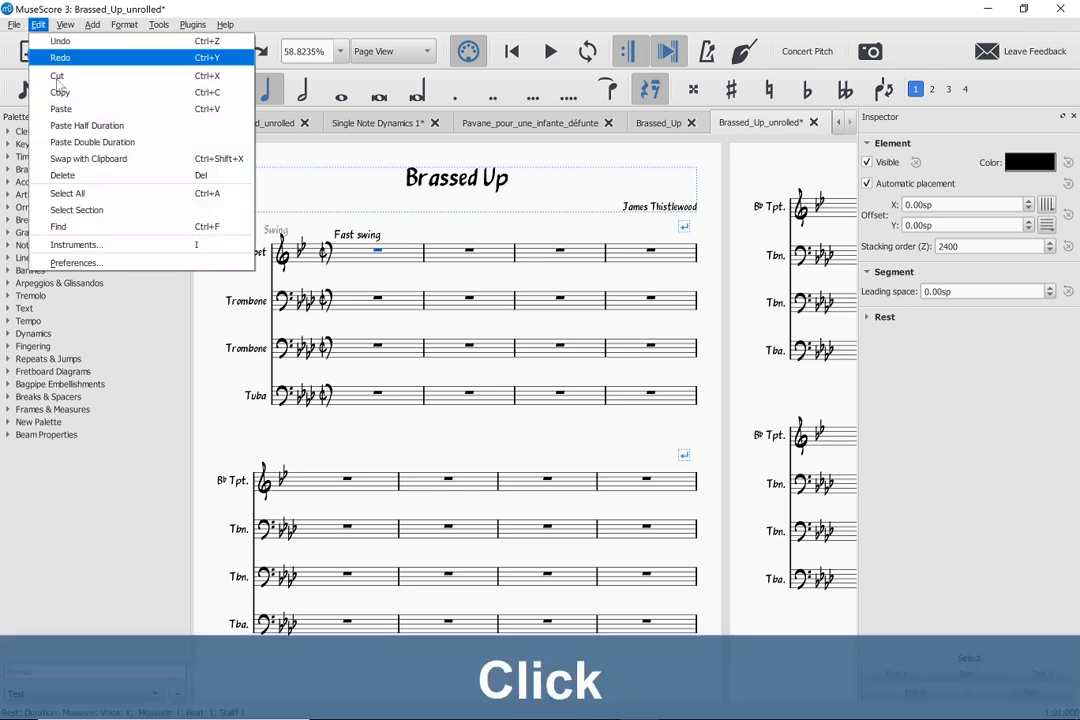
click(100, 140)
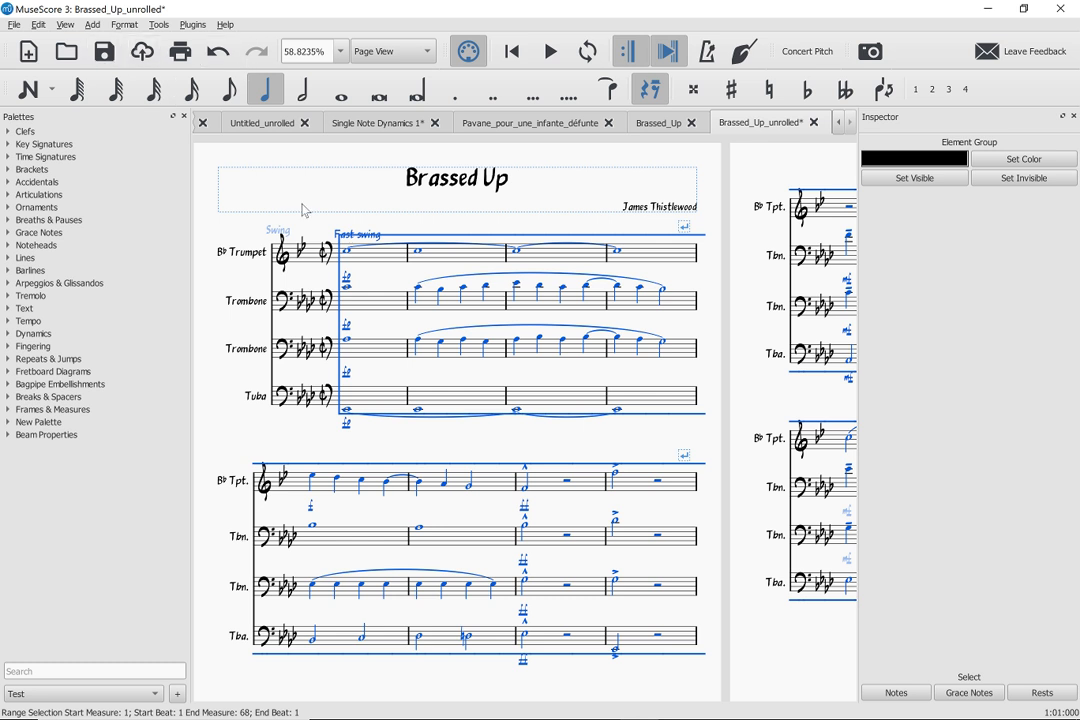
click(418, 293)
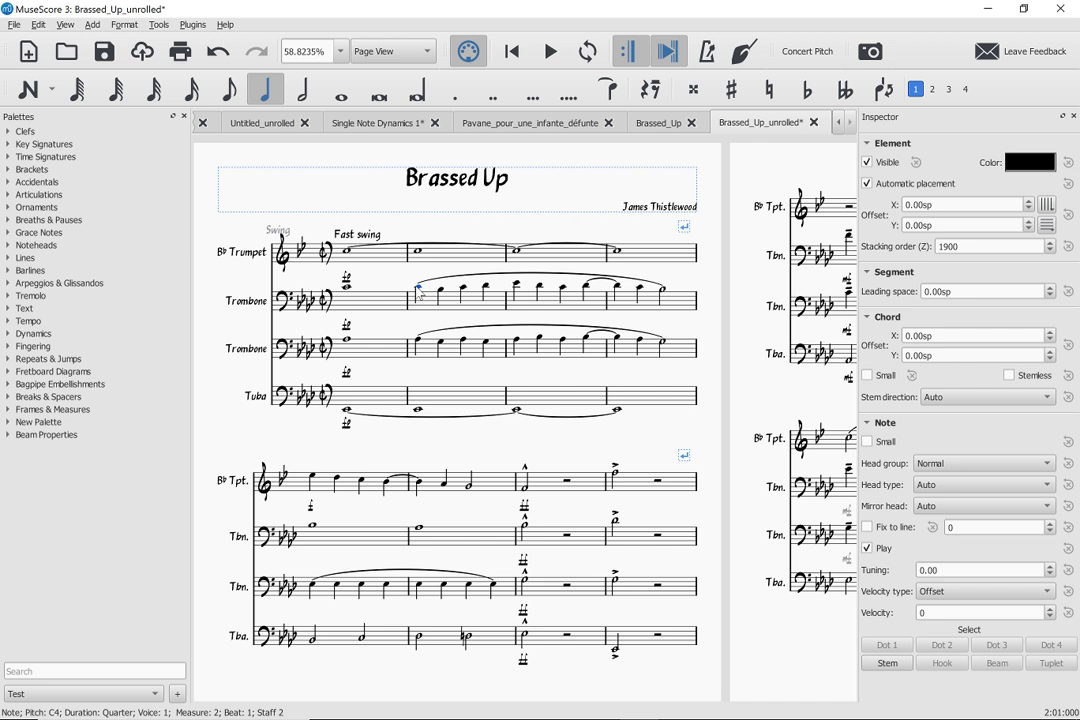
Switch to the browser and look over the Tantacrul "Music Software & Interface Design: MuseScore" review page.
key(alt+Tab)
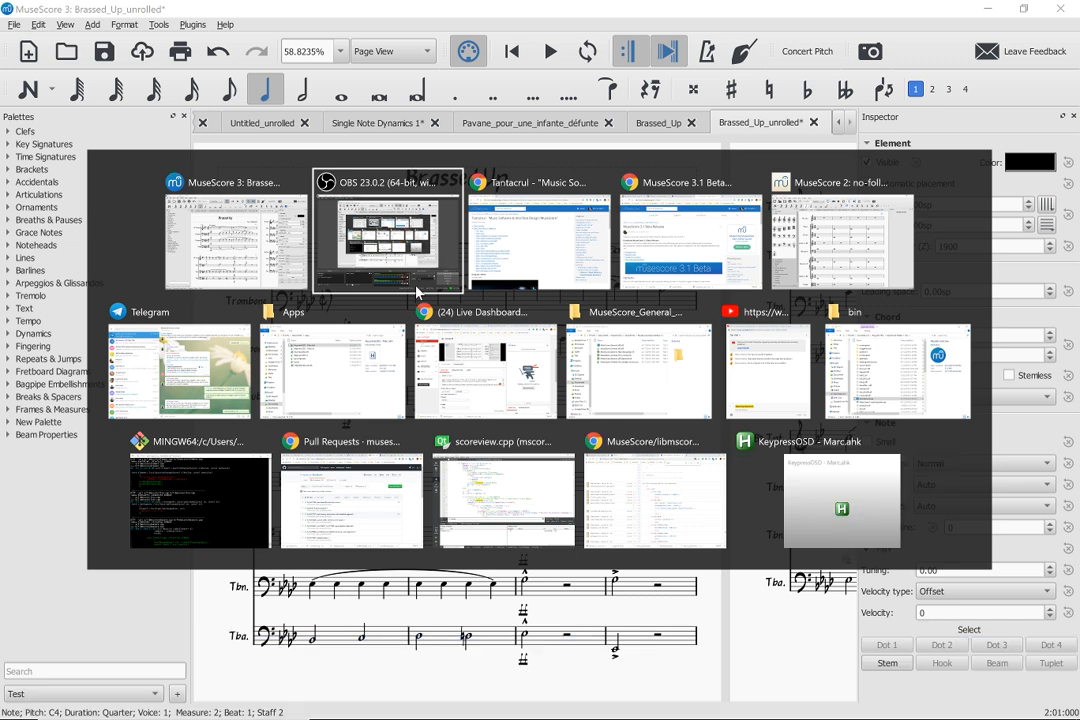
key(alt+Tab)
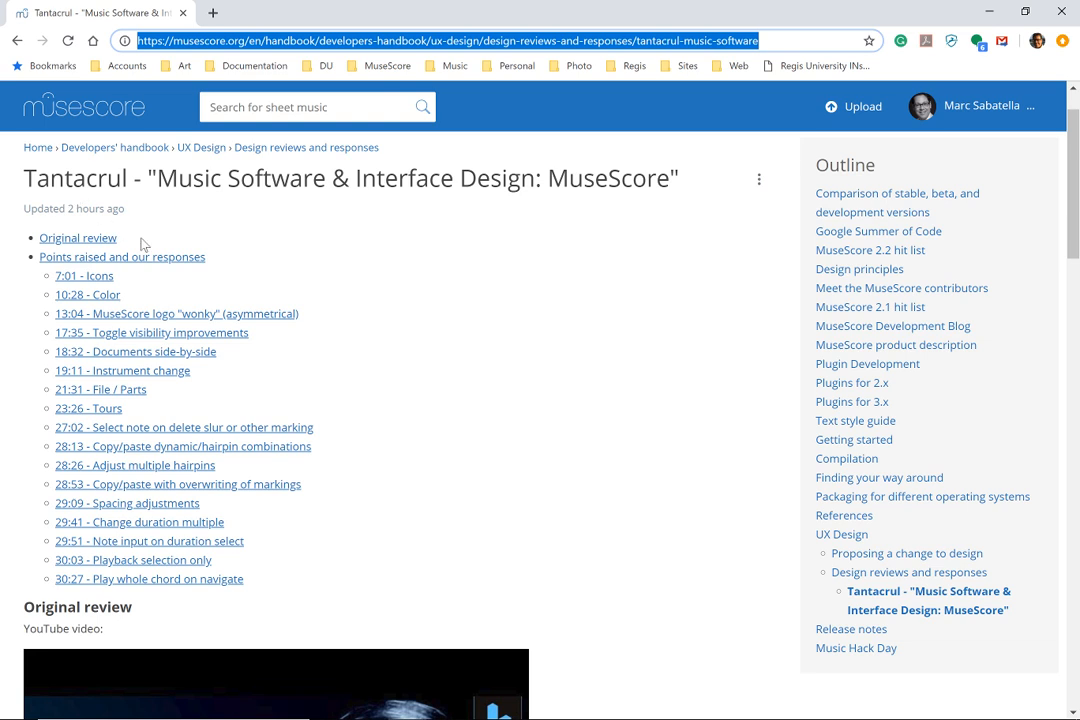
scroll(211, 304, down, 6)
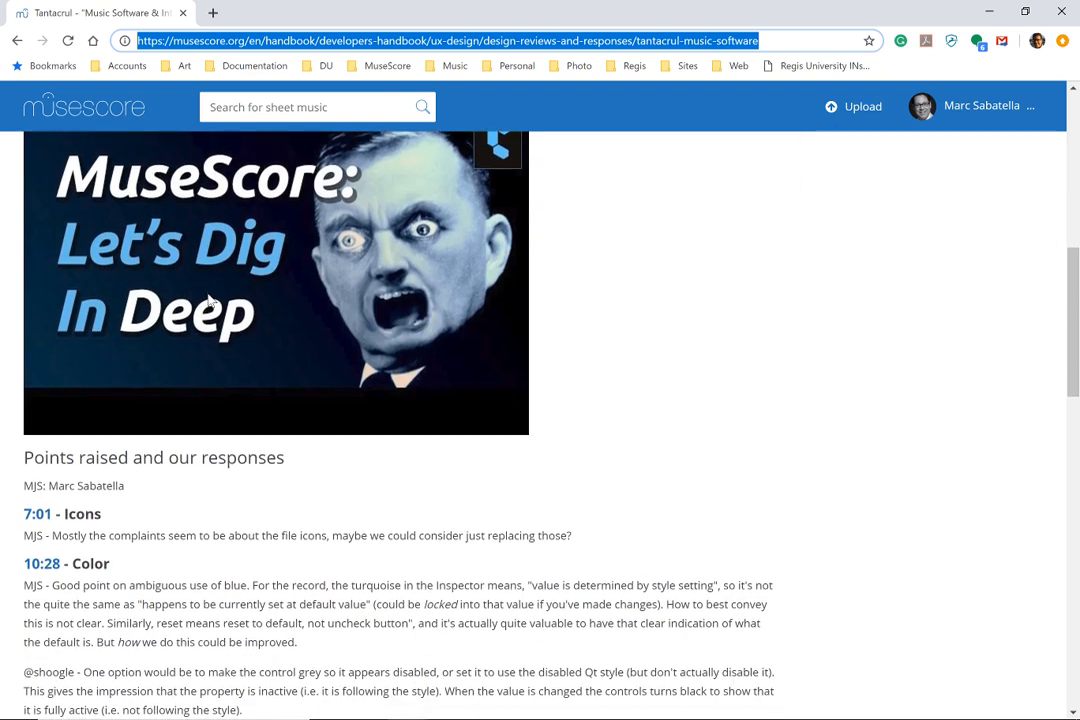
scroll(212, 434, up, 2)
scroll(212, 434, up, 5)
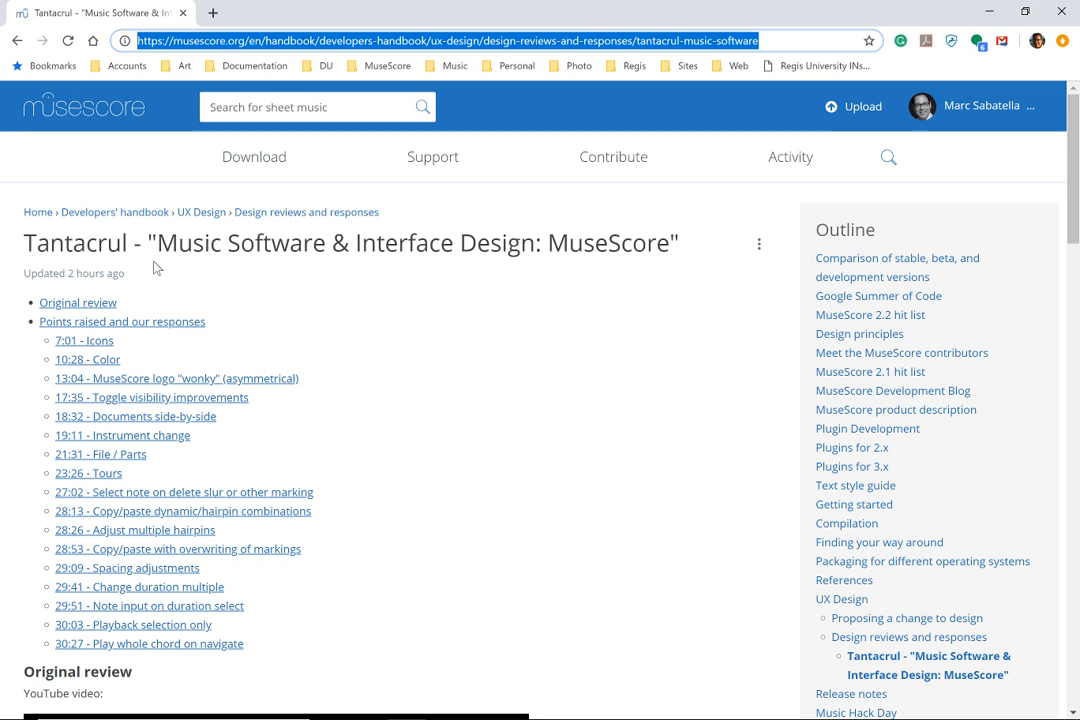
scroll(155, 268, down, 5)
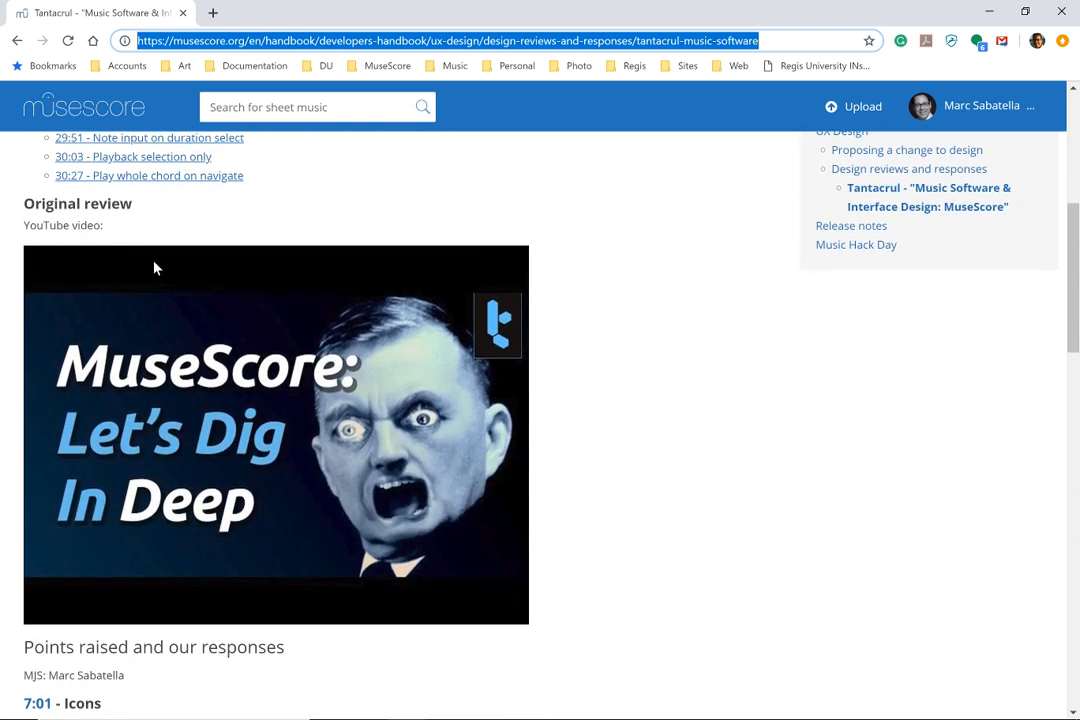
Open the linked YouTube review video past its ad and cue it, paused, at 6:04.
click(258, 418)
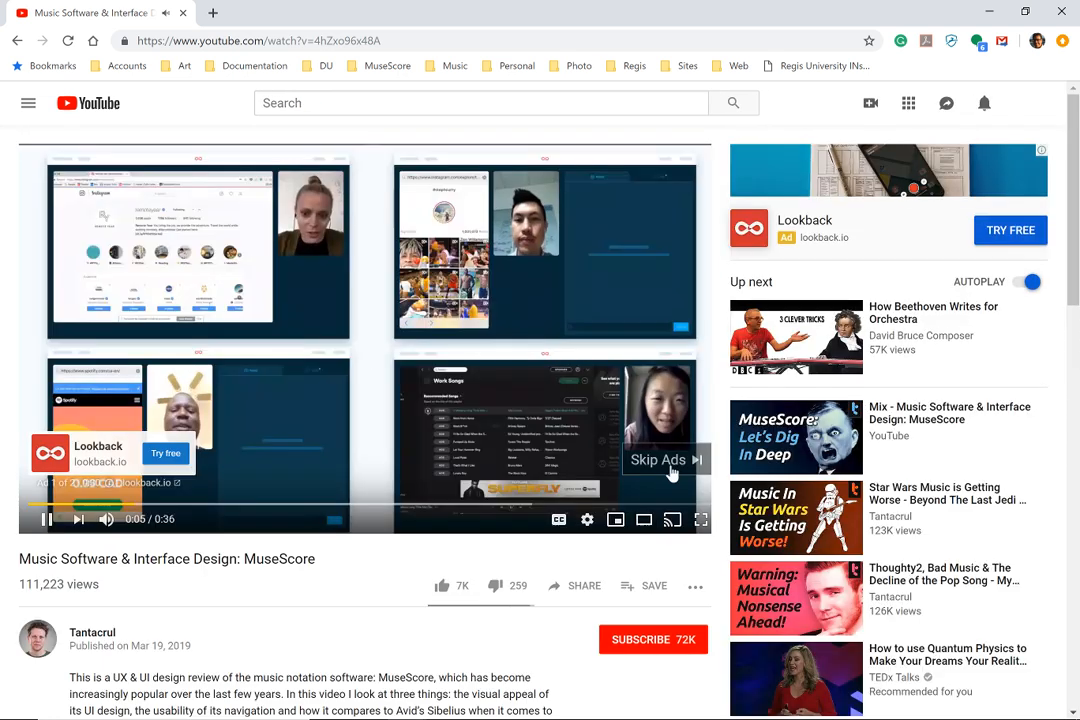
click(668, 466)
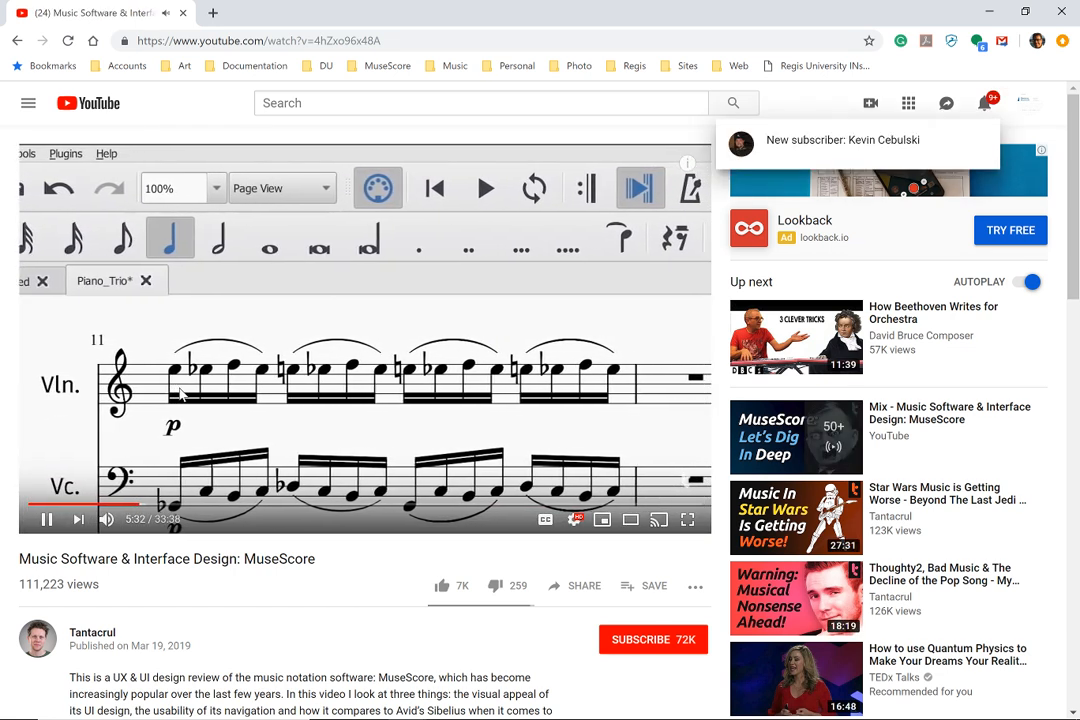
click(44, 519)
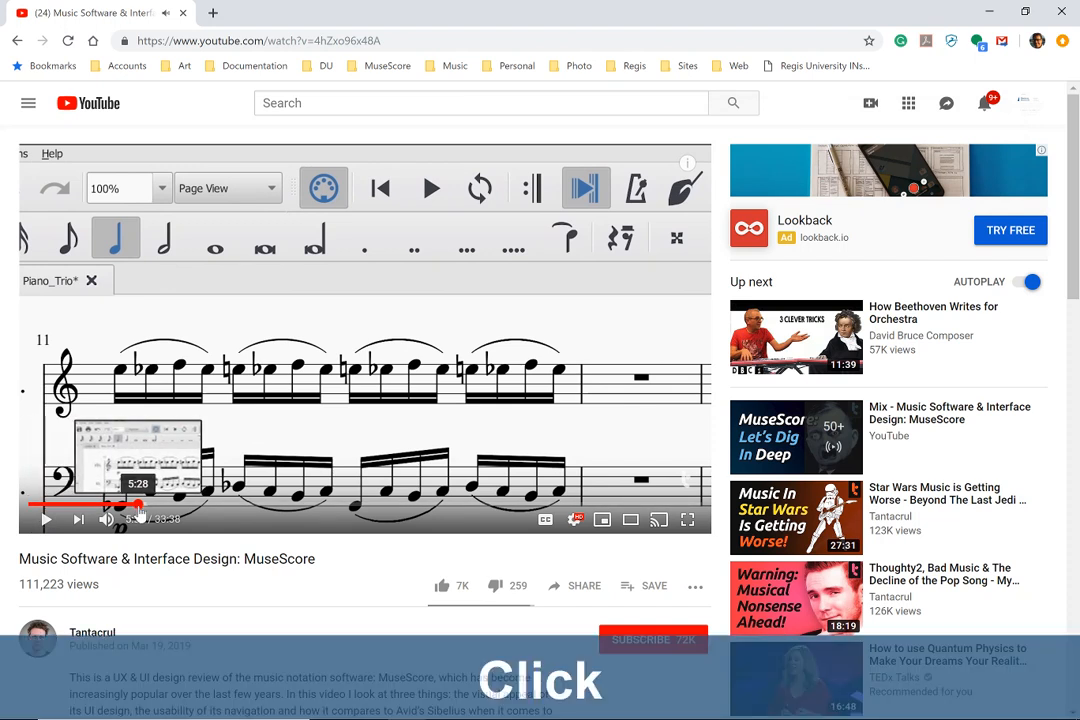
click(120, 506)
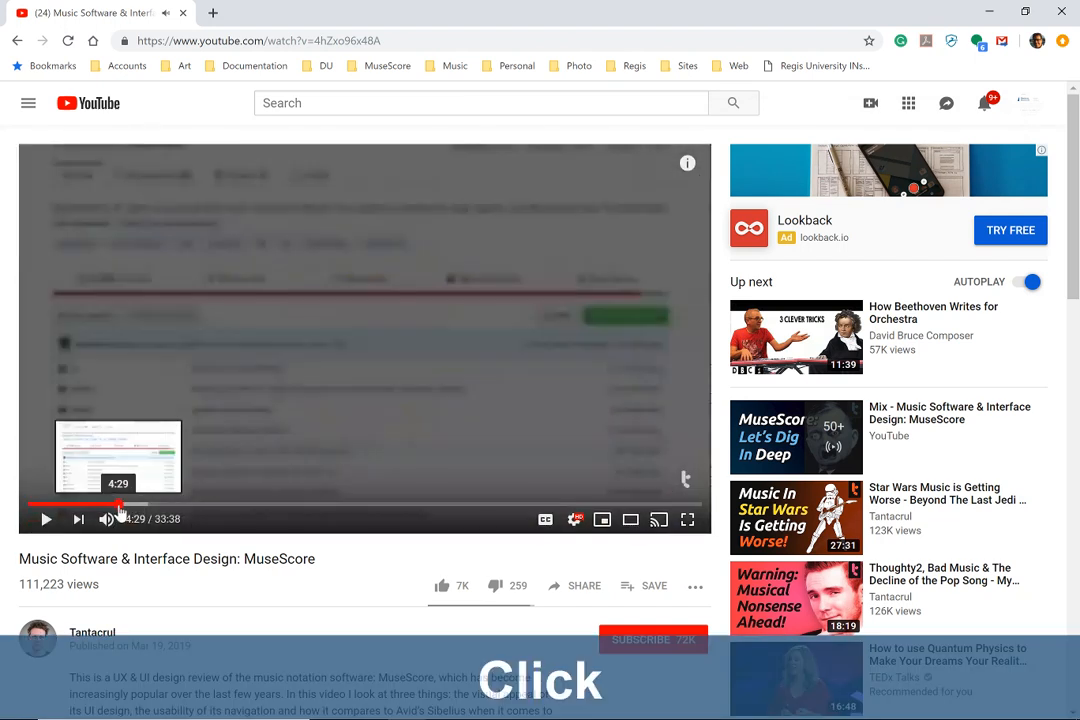
drag(120, 508, 151, 510)
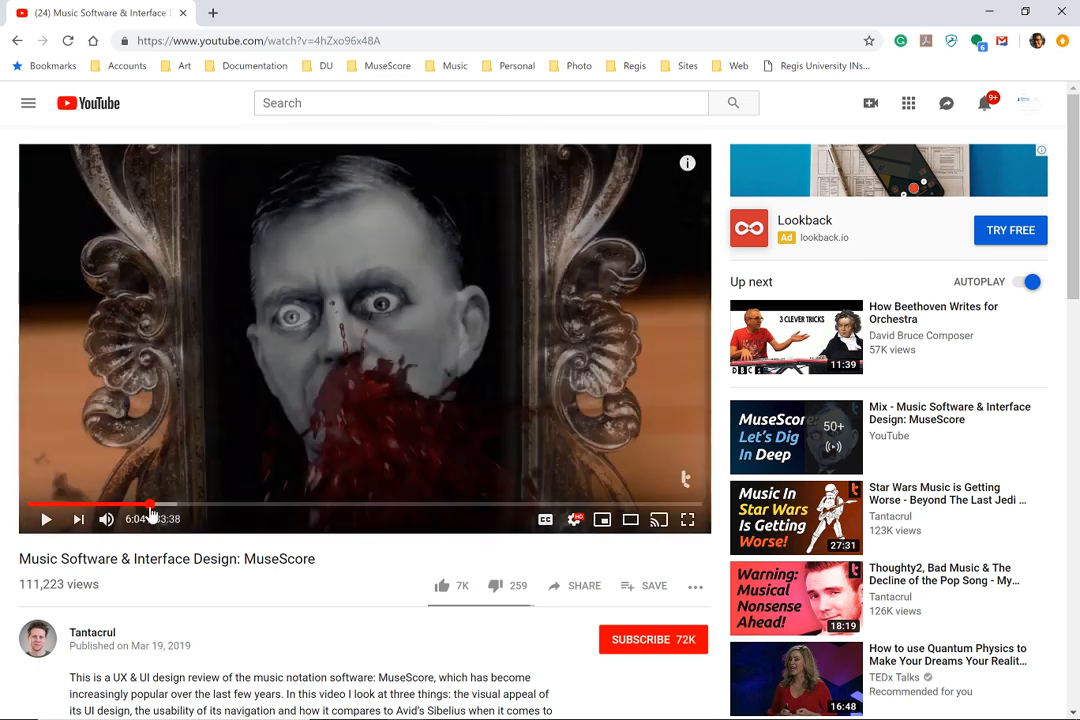
Rewind the review video by a few seconds and watch the passage up to 6:05, pausing it there.
key(Left)
key(Left)
key(Left)
key(Left)
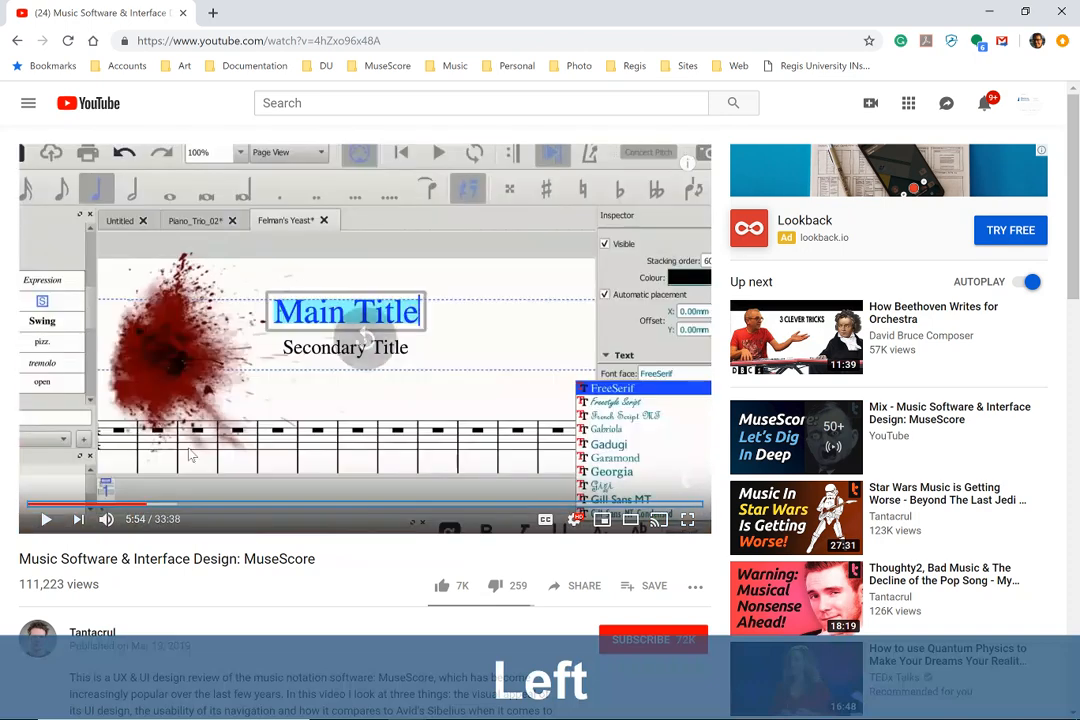
key(space)
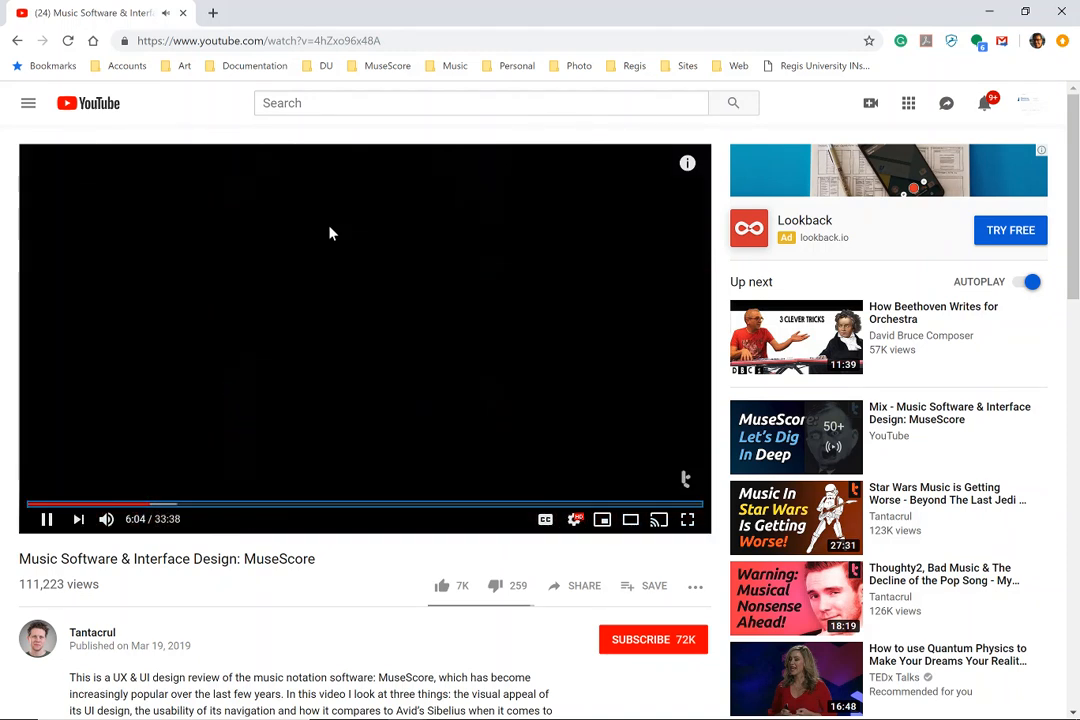
key(space)
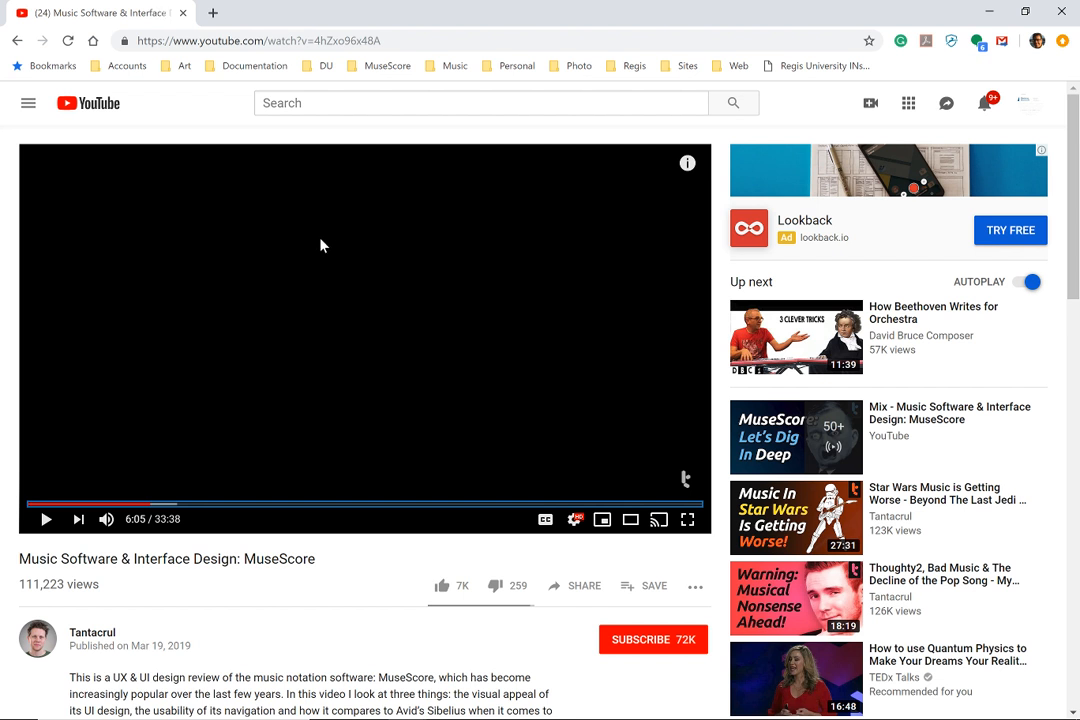
Return to the Tantacrul design review page on musescore.org and copy its web address.
key(alt+Tab)
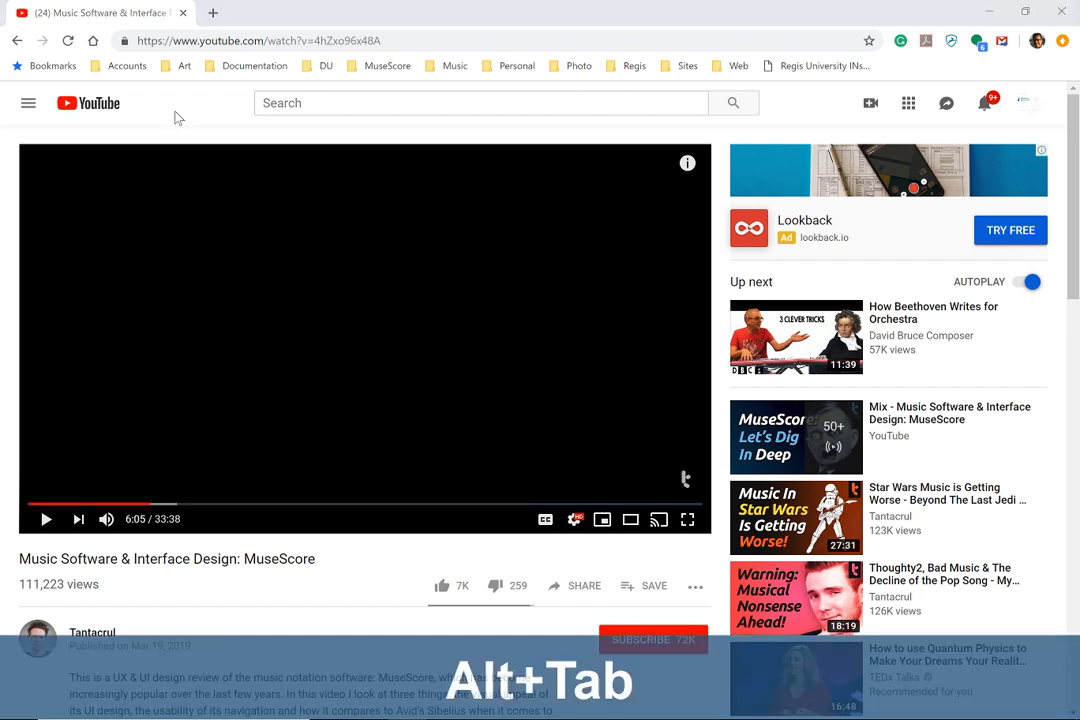
key(alt+Tab)
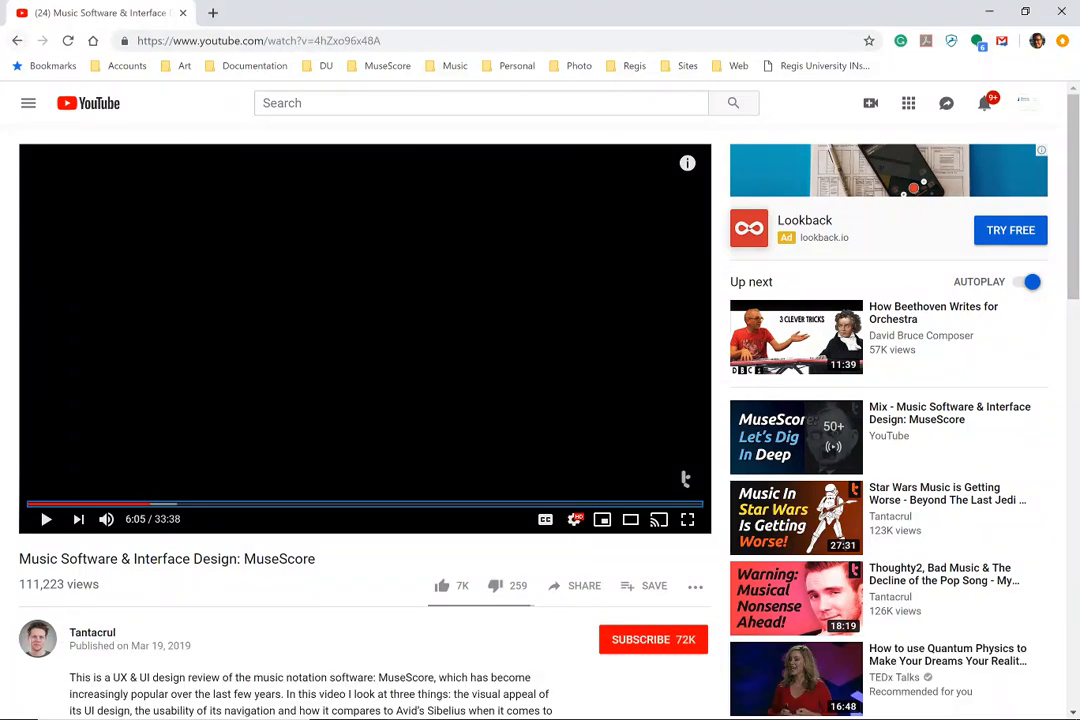
click(17, 41)
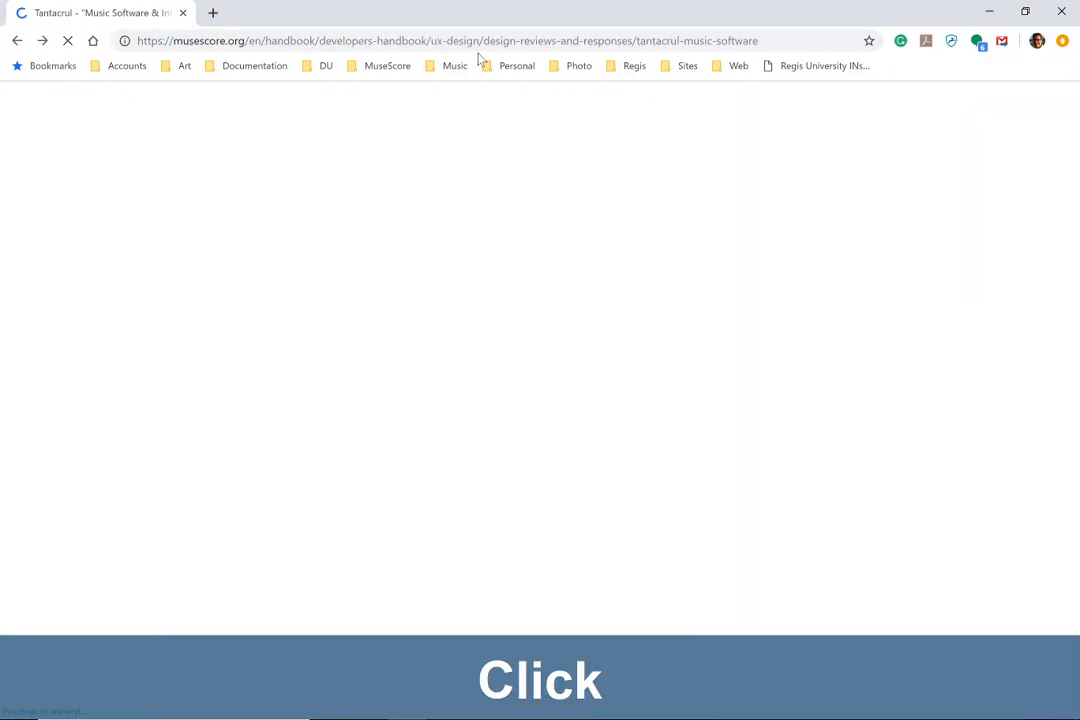
click(474, 42)
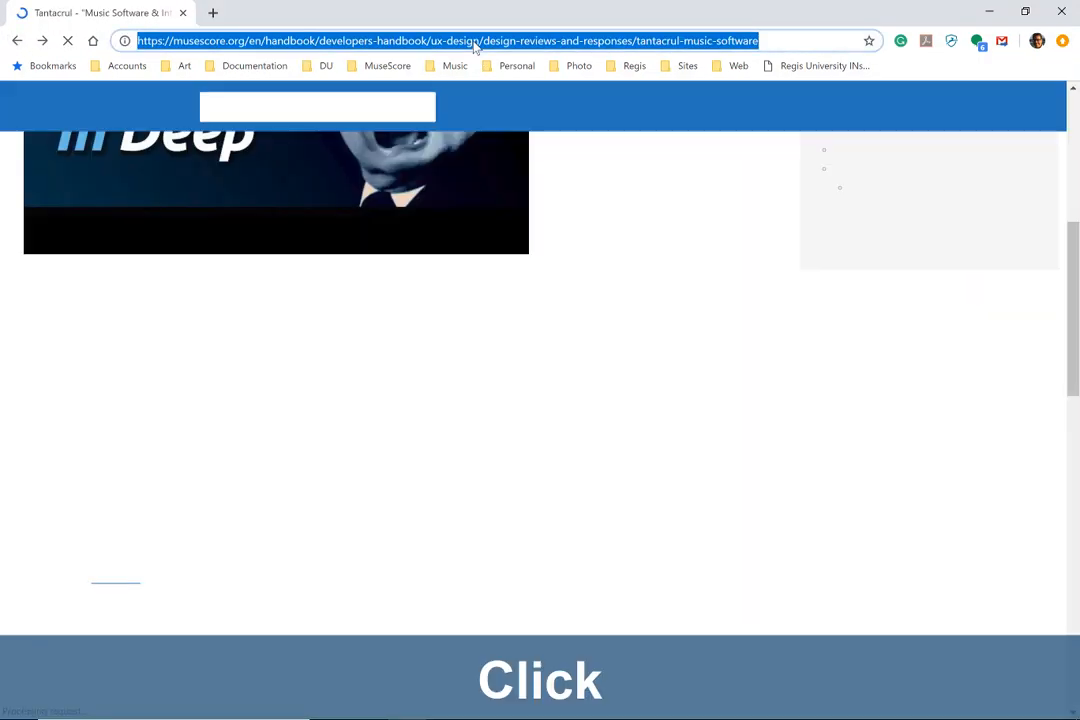
key(ctrl+c)
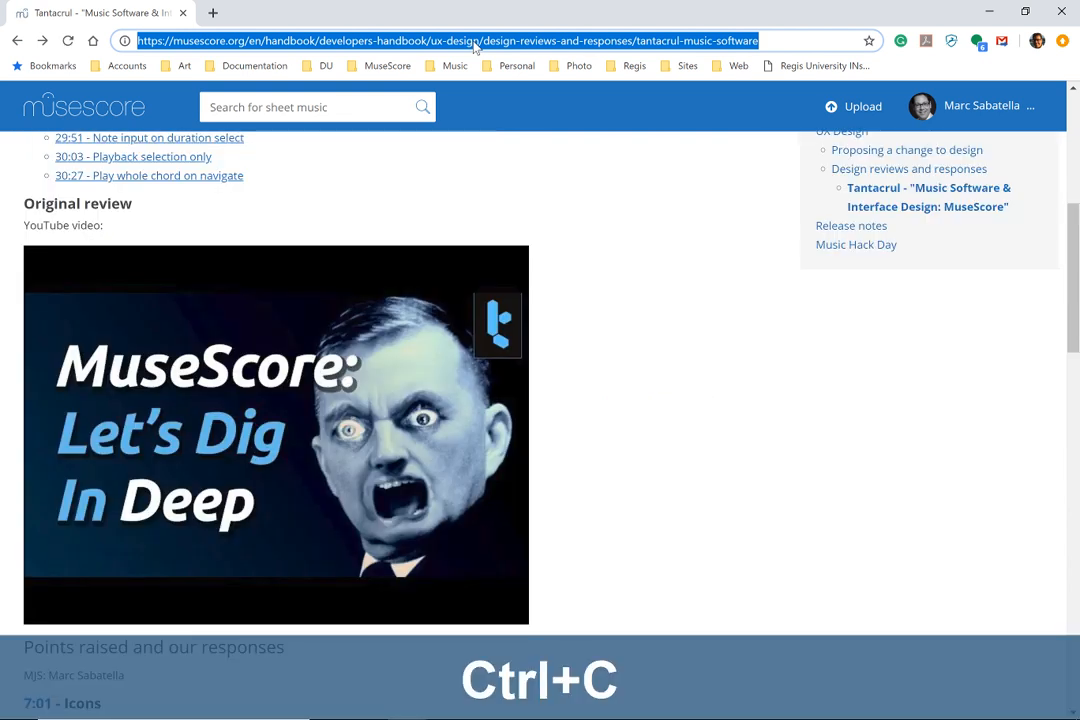
Switch to the pop-out YouTube live chat window.
key(alt+Tab)
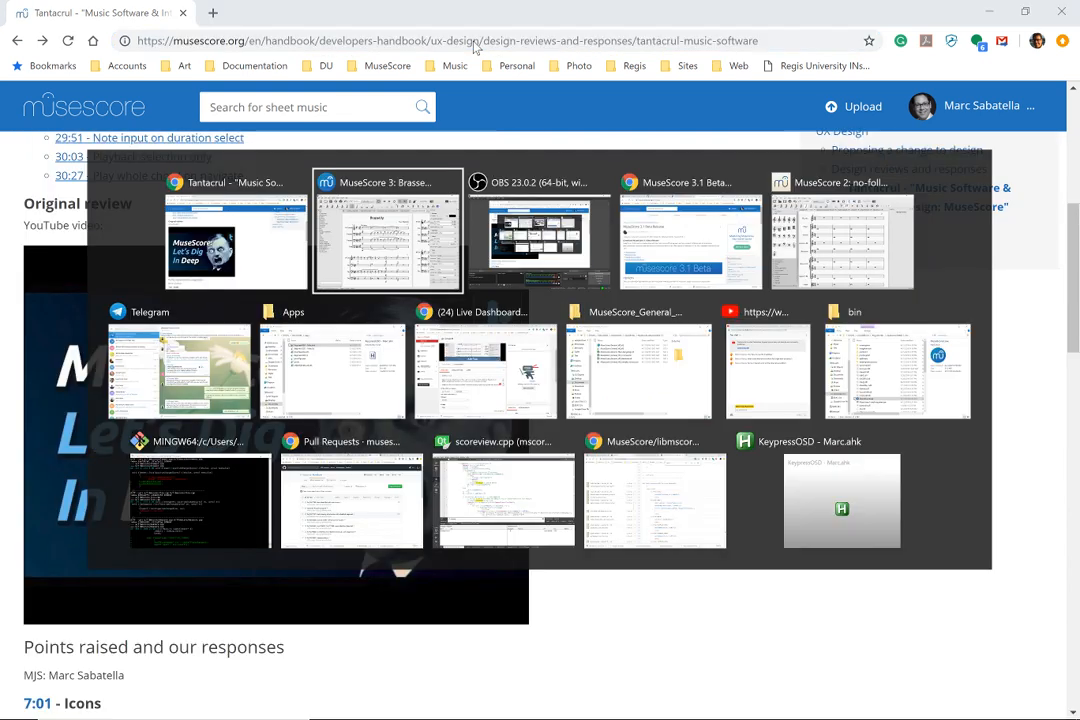
key(alt+Tab)
key(alt+Tab)
key(alt+Tab)
key(alt+Tab)
key(alt+Tab)
key(alt+Tab)
key(alt+Tab)
key(alt+Tab)
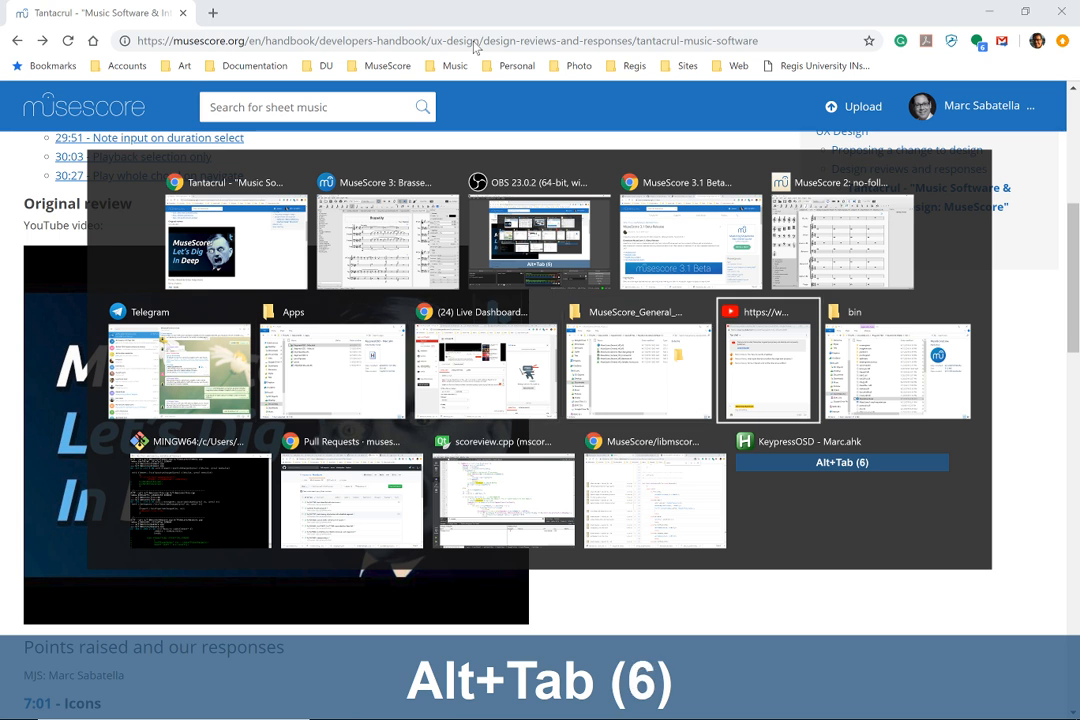
key(n)
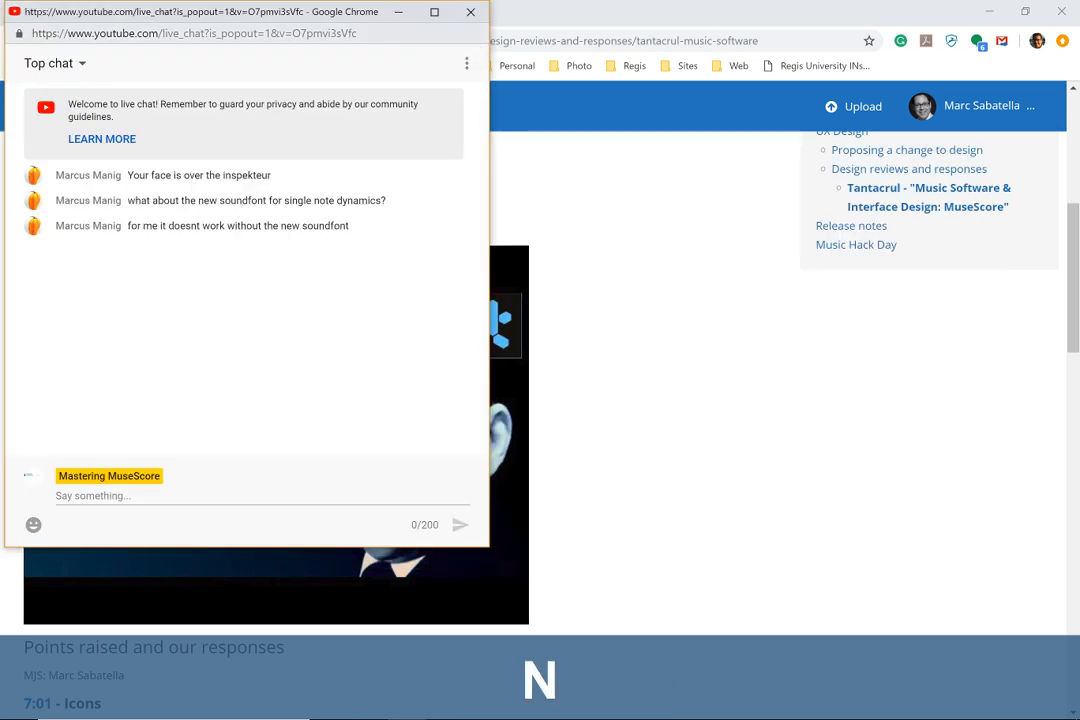
key(r)
key(c)
key(u)
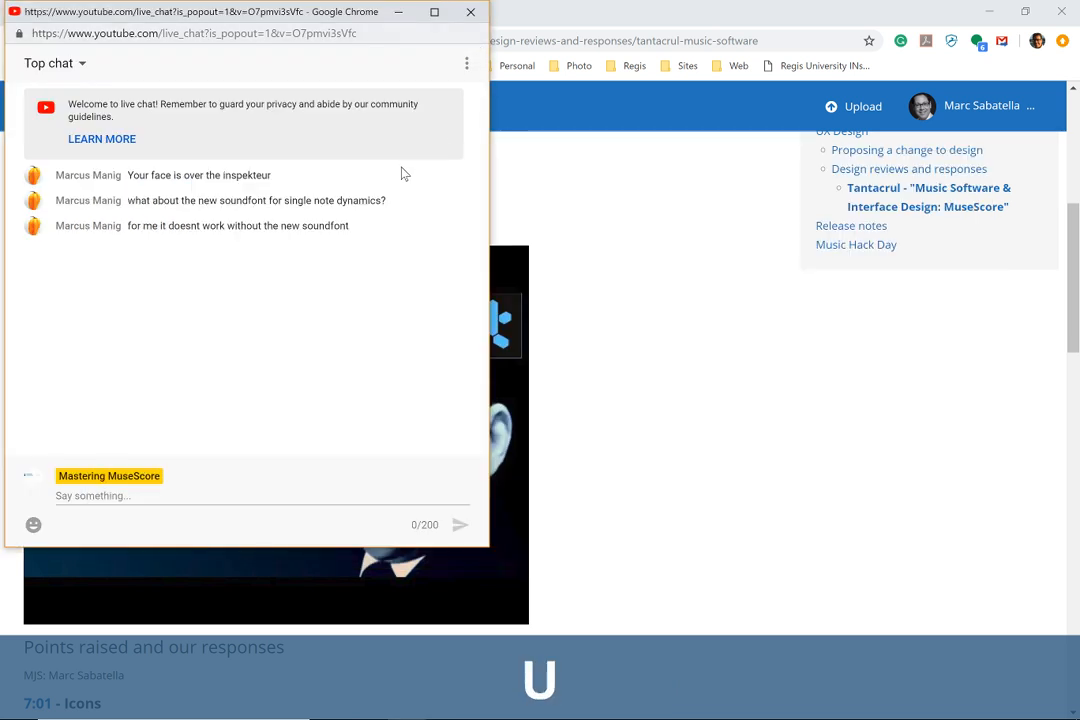
Post the live chat message "Tantacrul video:" followed by the copied address of the design review page.
click(340, 494)
text(Tan)
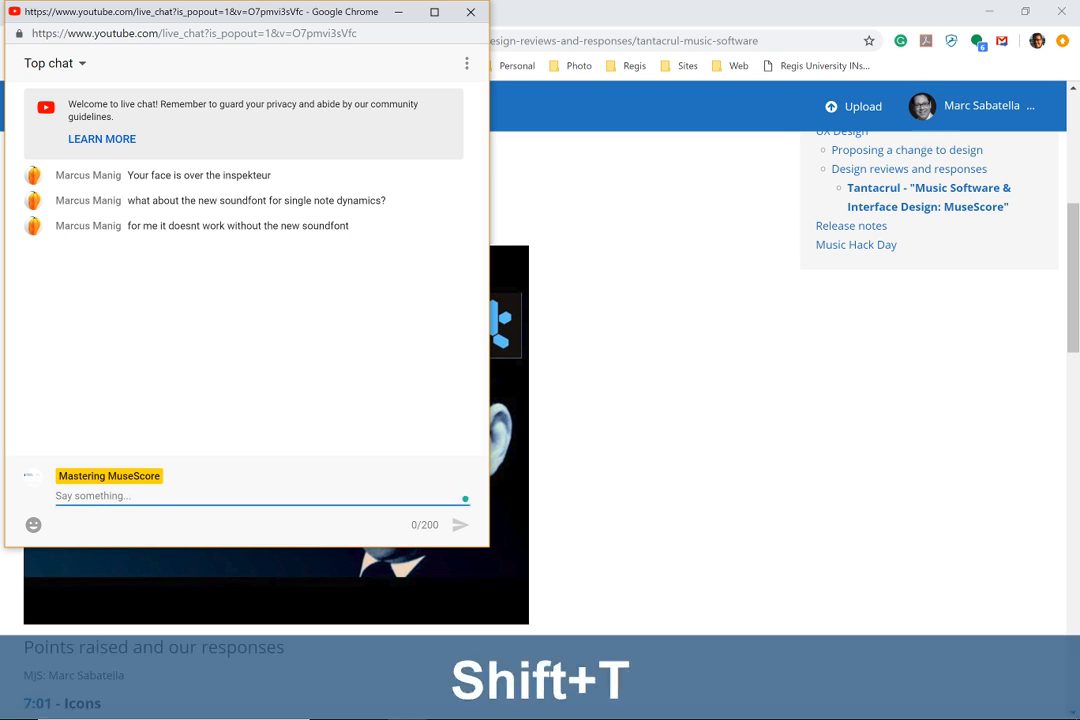
text(tacru)
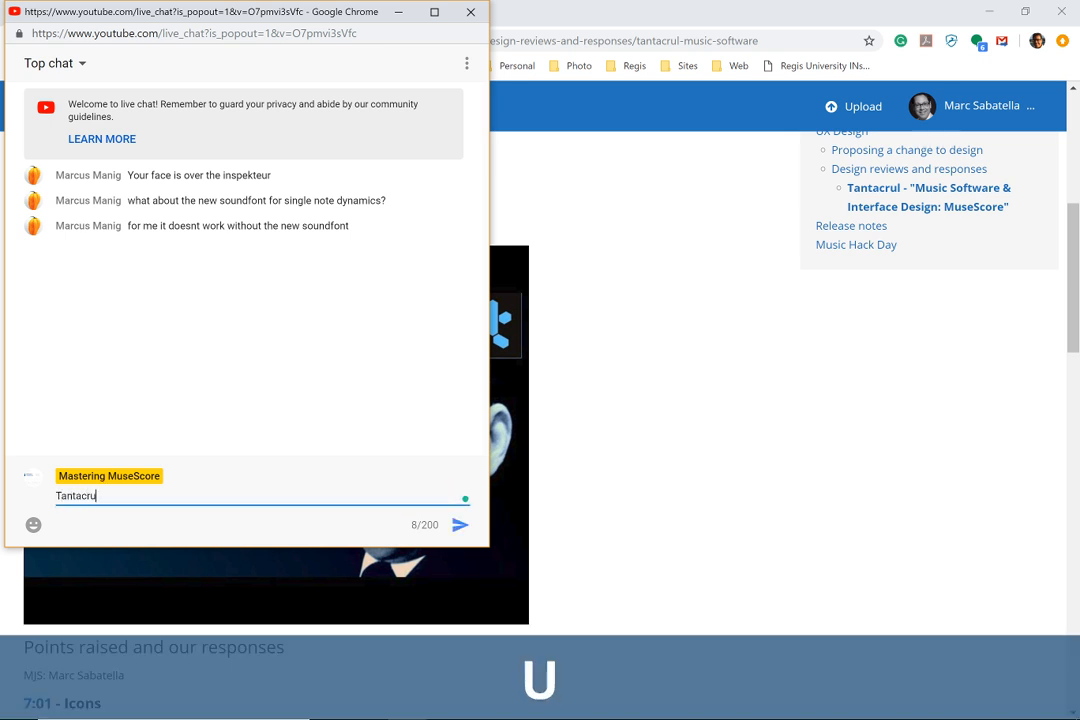
text( video)
key(Left)
key(Left)
key(Left)
key(Left)
key(Left)
key(Left)
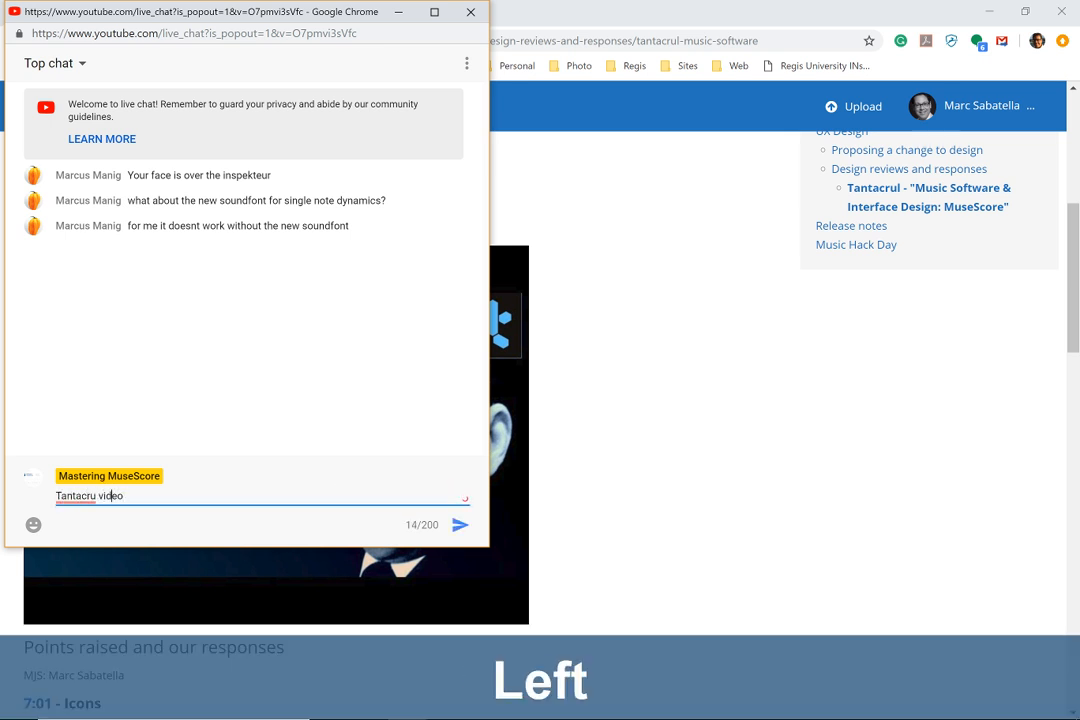
text(l)
key(End)
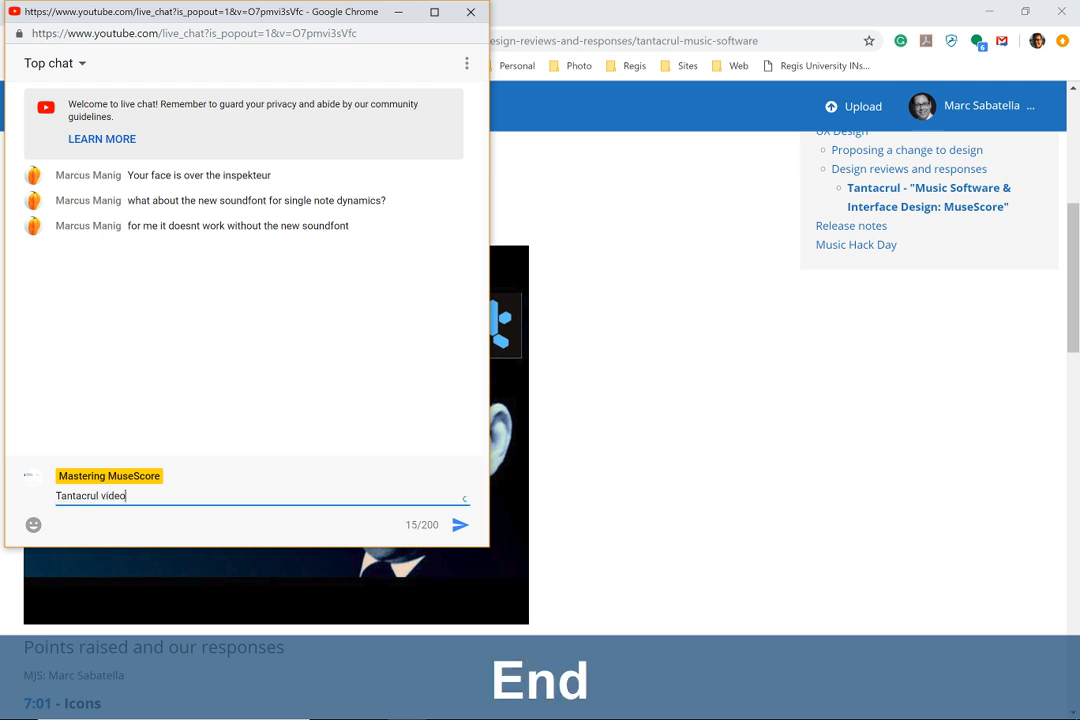
text(:)
key(ctrl+v)
key(Return)
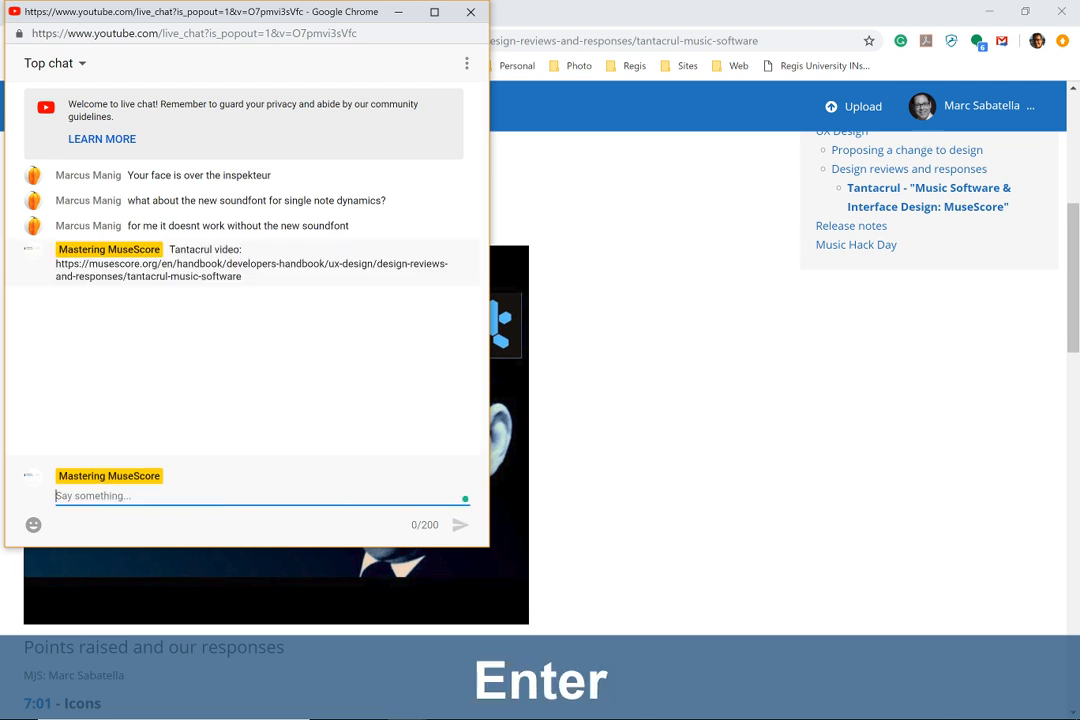
Return to the design review page and view the "Points raised and our responses" section.
key(alt+Tab)
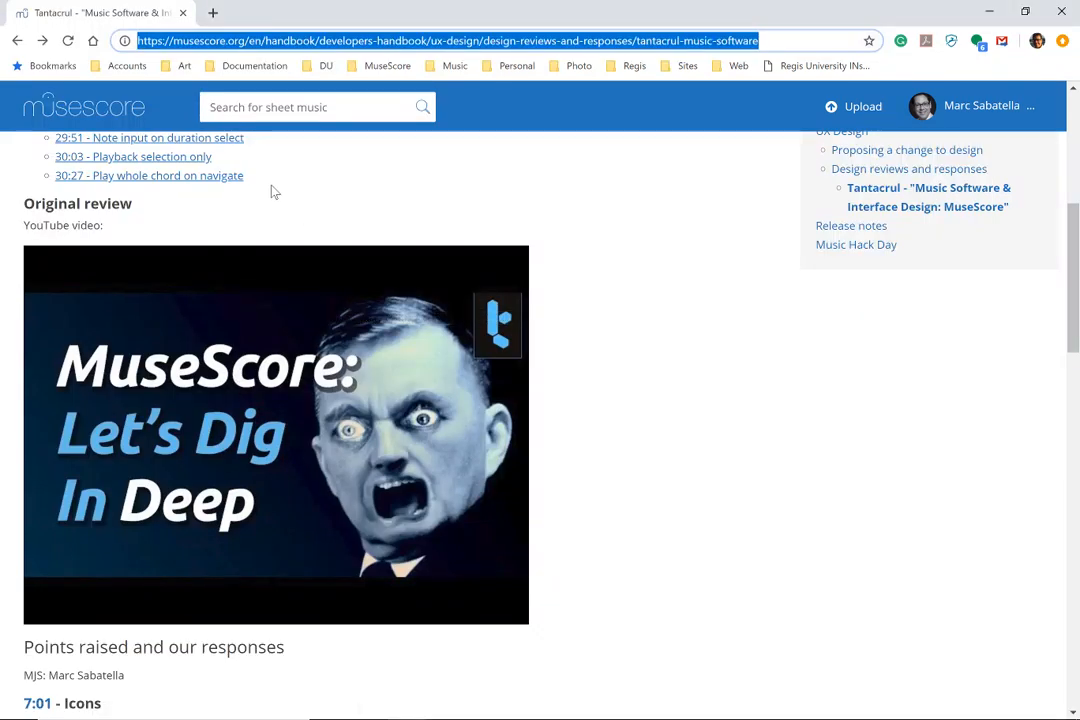
scroll(274, 193, down, 1)
scroll(525, 427, down, 2)
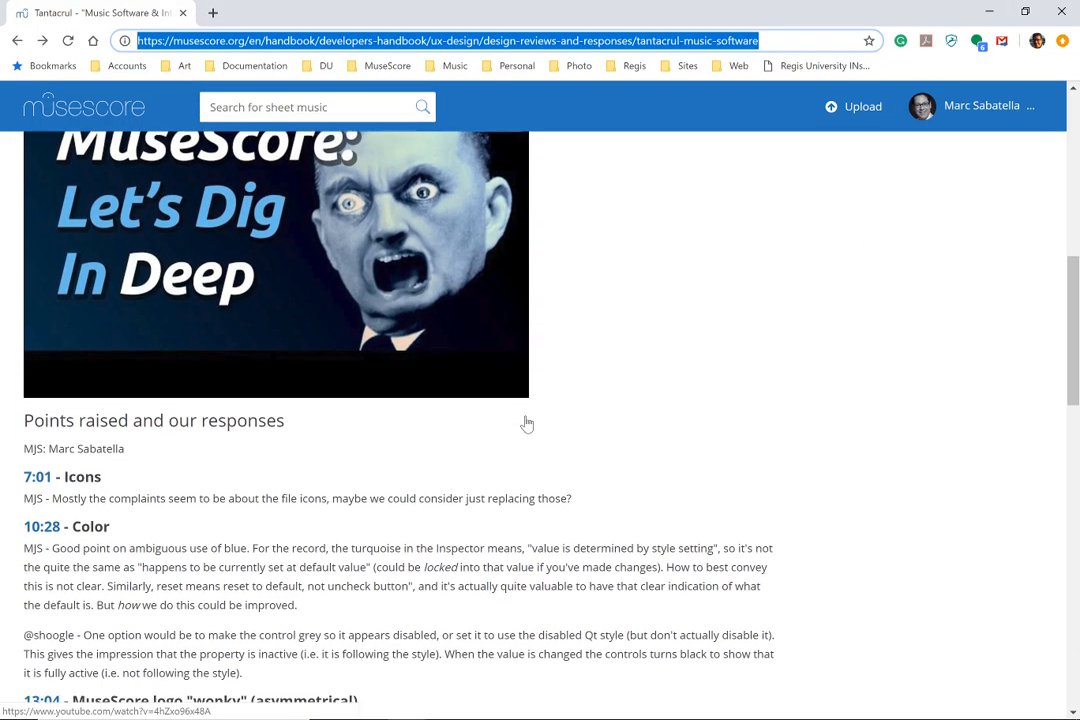
Read through the design review responses from the Icons point to the point about copy/paste with overwriting of markings.
scroll(527, 424, down, 1)
scroll(527, 424, up, 3)
scroll(527, 424, down, 2)
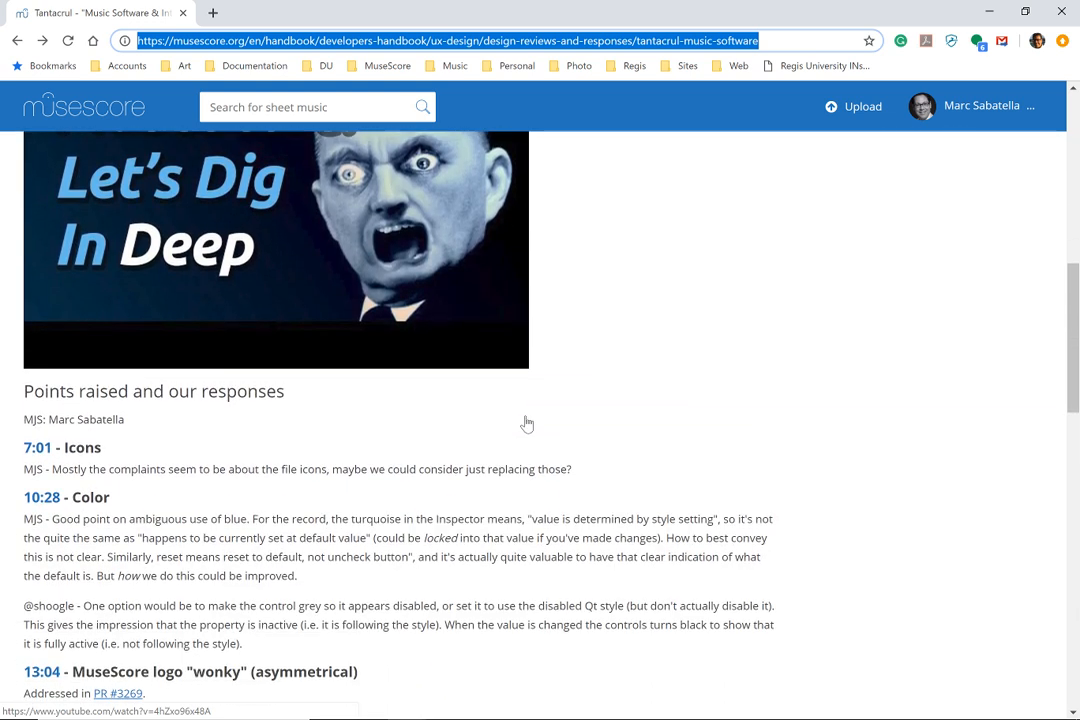
scroll(527, 424, down, 2)
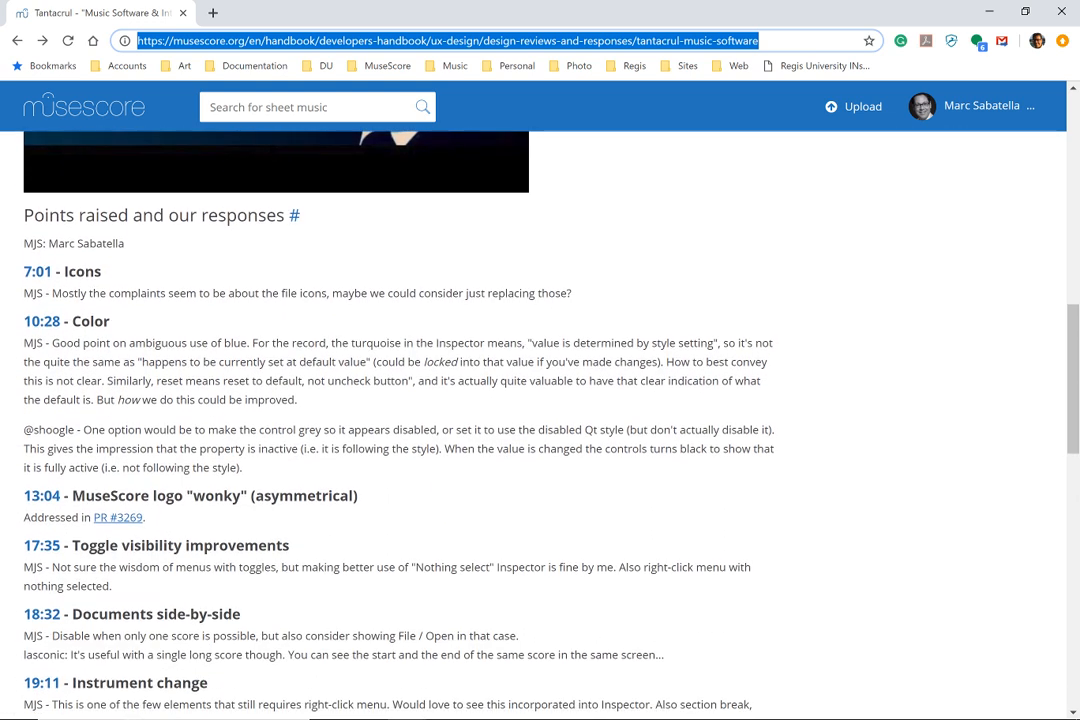
scroll(53, 282, down, 1)
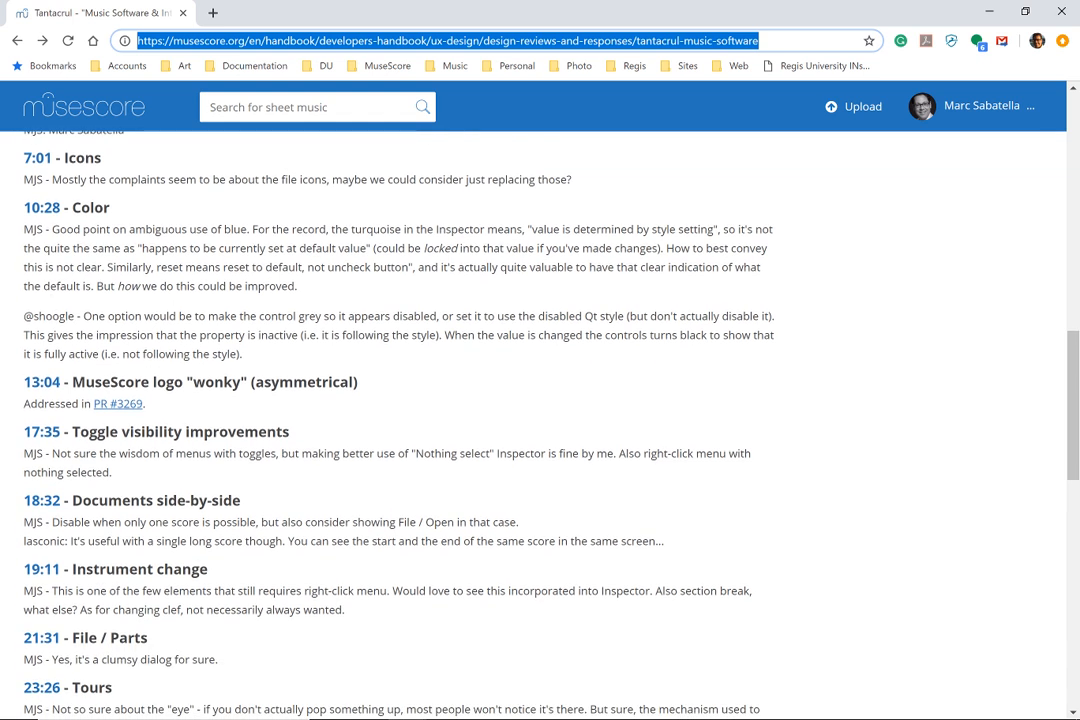
scroll(97, 264, up, 1)
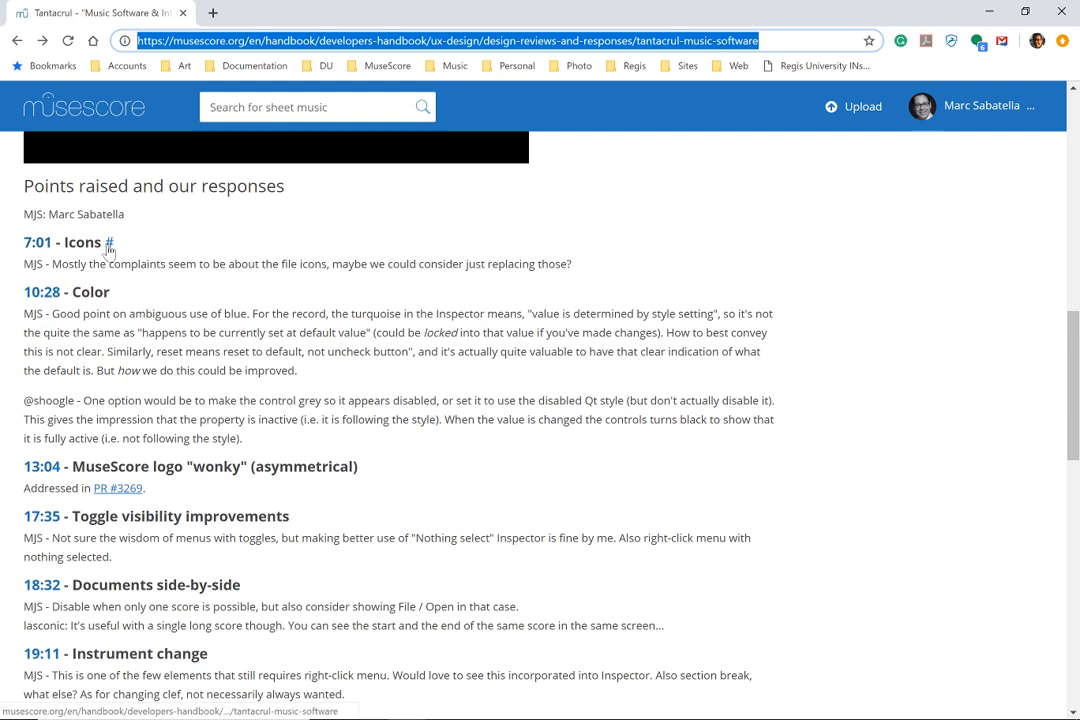
scroll(123, 309, down, 2)
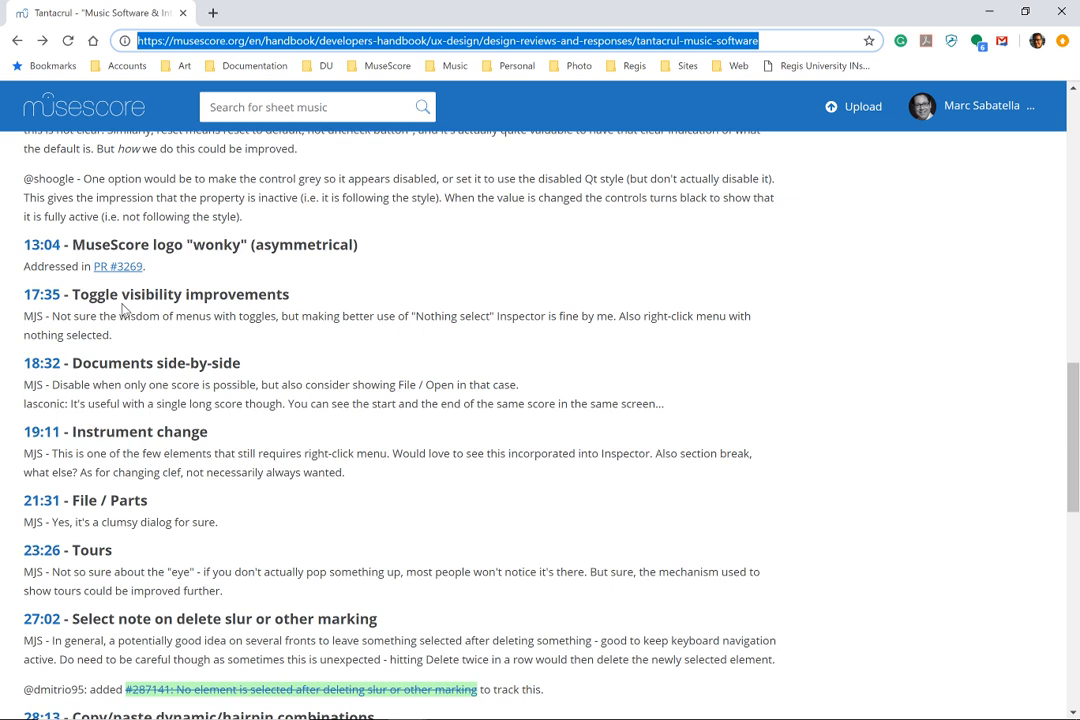
scroll(122, 309, down, 1)
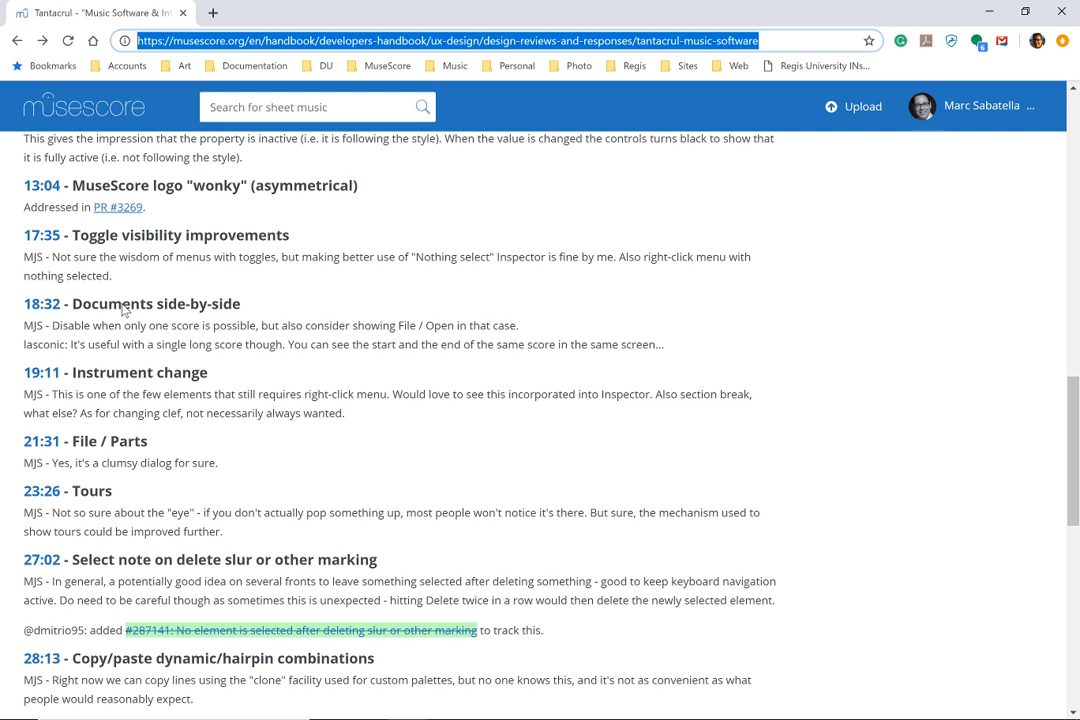
scroll(292, 470, down, 2)
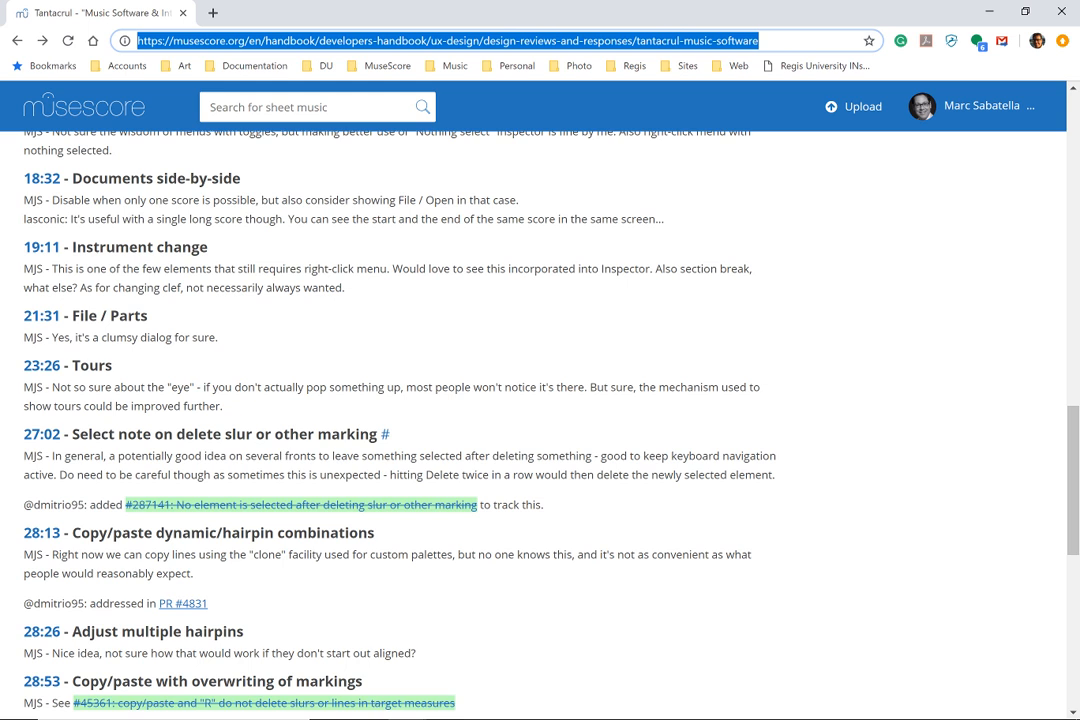
Switch to the Brassed_Up_unrolled score in MuseScore and delete the first trombone's slur spanning measures 2 to 4.
key(alt+Tab)
key(alt+Tab)
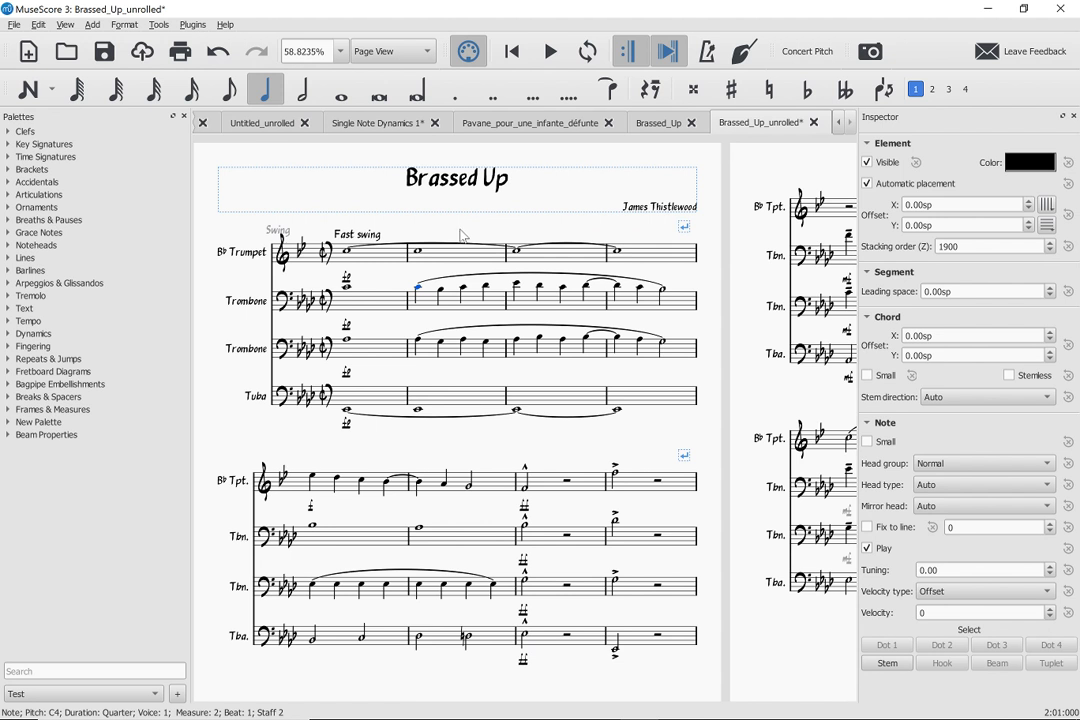
click(461, 277)
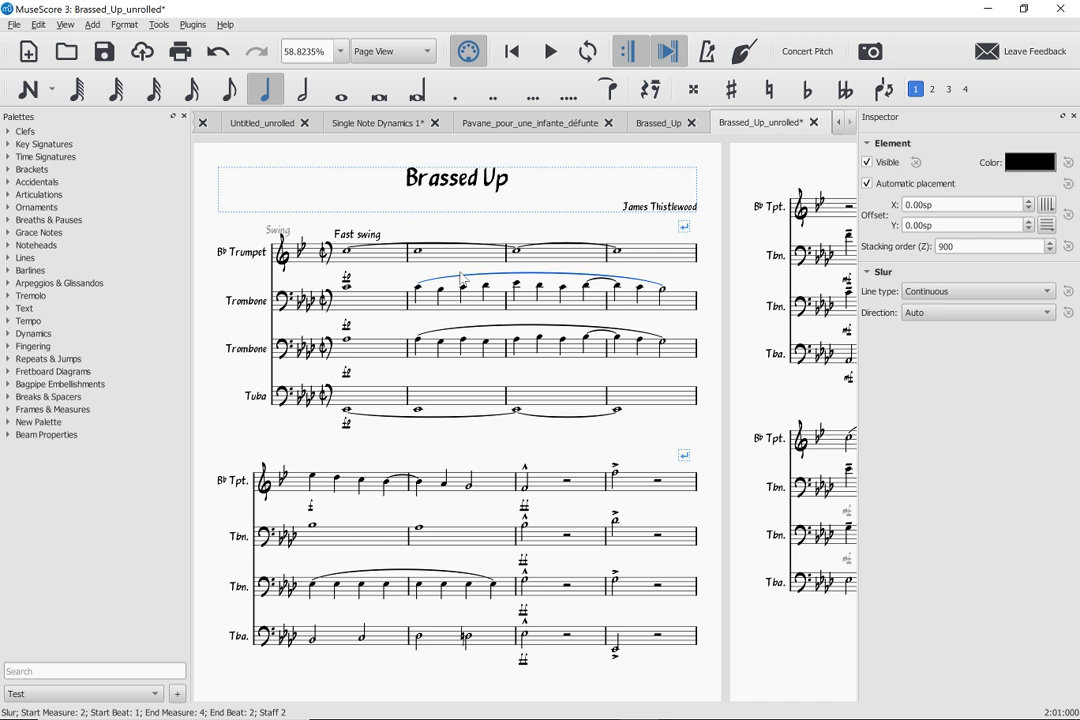
key(Delete)
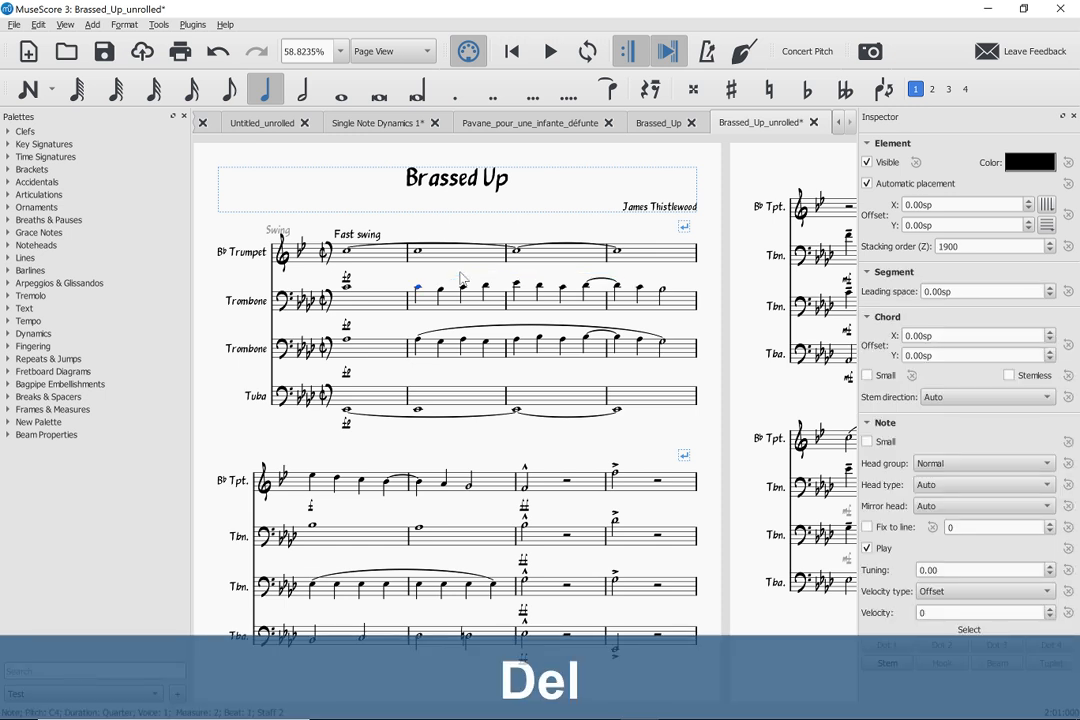
scroll(410, 287, up, 10)
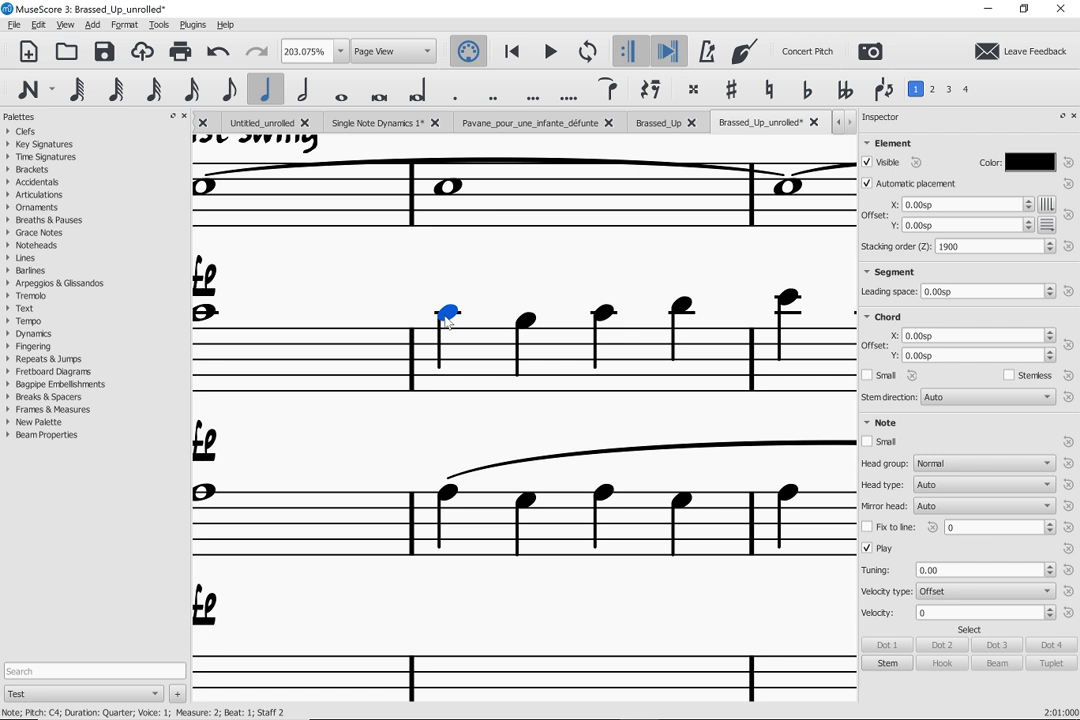
Shorten the second trombone's slur that starts in measure 2 so it ends on the second note of that measure.
click(621, 456)
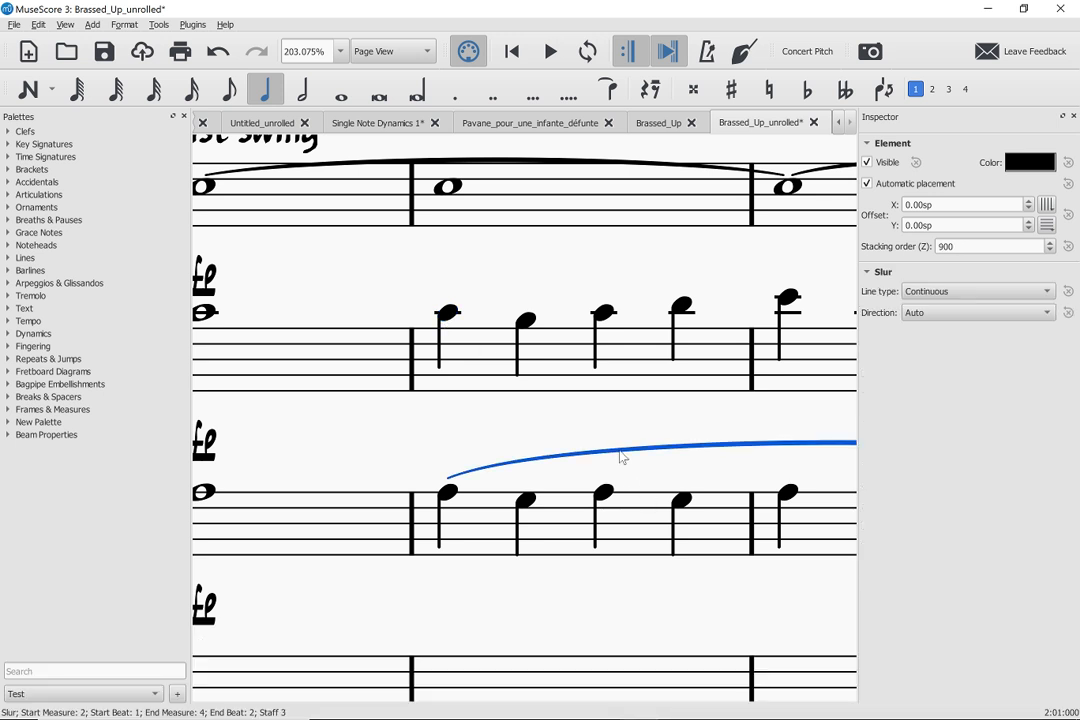
scroll(621, 456, down, 10)
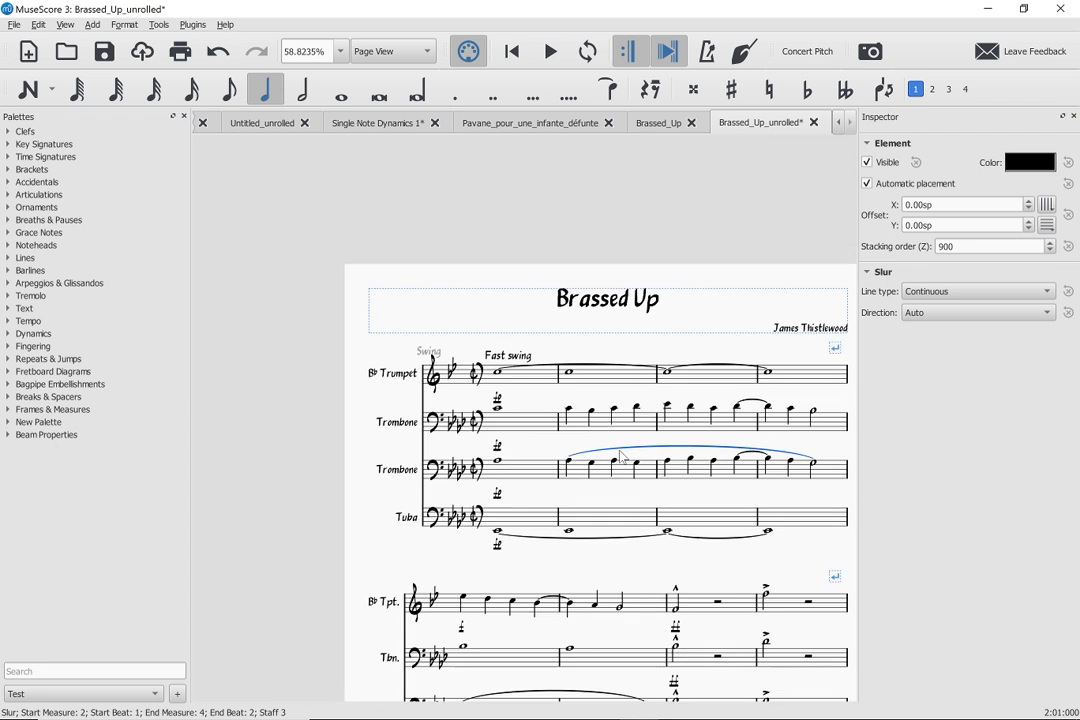
double_click(621, 456)
key(shift+Left)
key(Left)
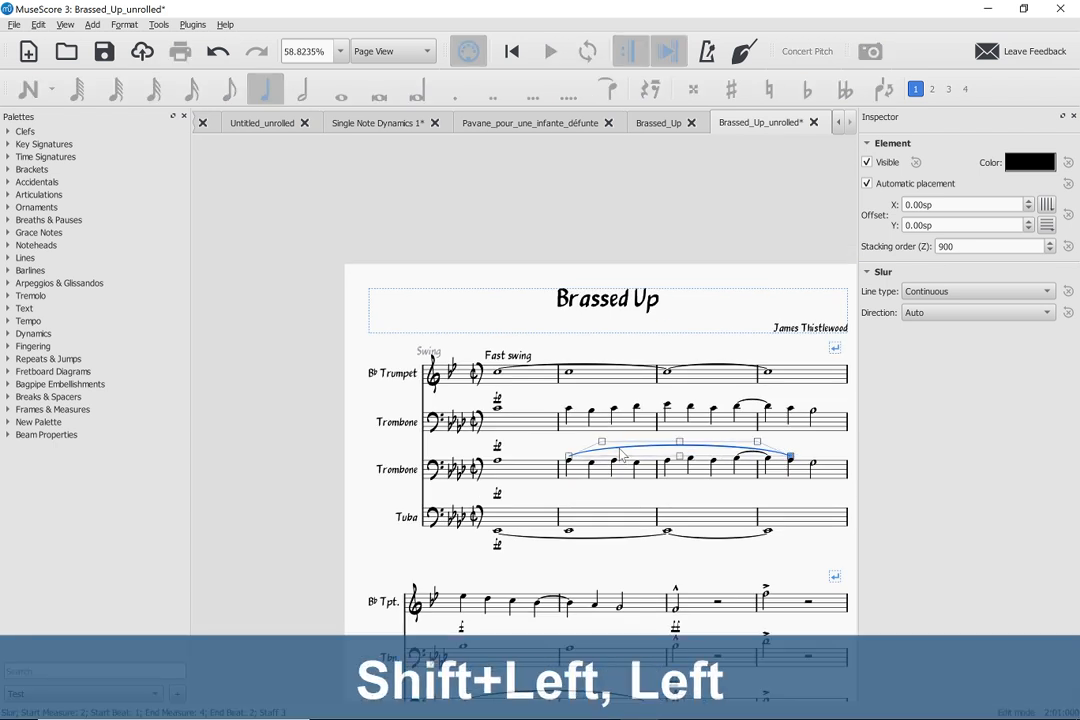
key(shift+Left)
key(shift+Left)
key(shift+Left)
key(shift+Left)
key(shift+Left)
key(shift+Left)
key(shift+Left)
key(shift+Left)
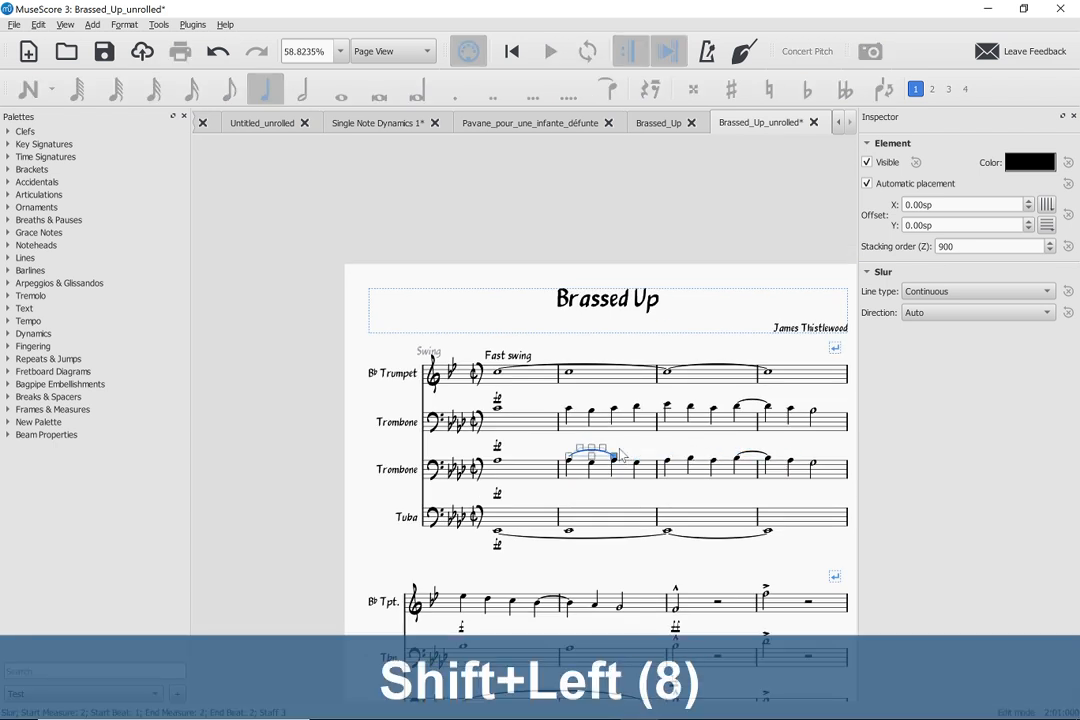
key(shift+Left)
key(Escape)
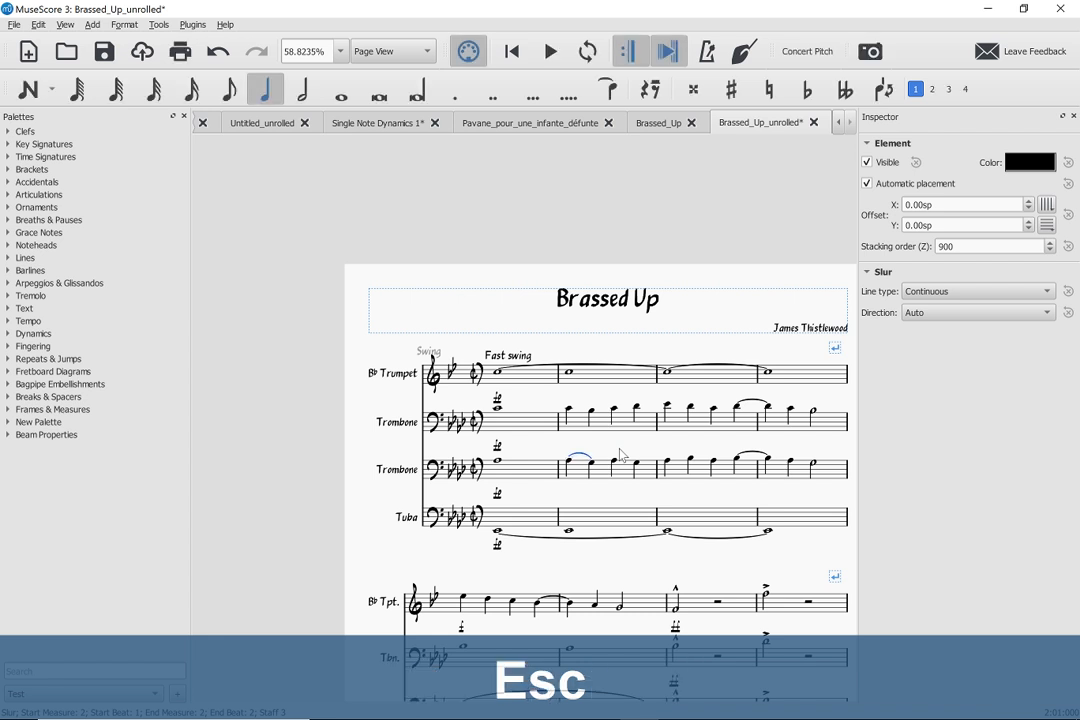
Undo all the end-point changes made to the second trombone's slur.
key(ctrl+z)
key(ctrl+z)
key(ctrl+z)
key(ctrl+z)
key(ctrl+z)
key(ctrl+z)
key(ctrl+z)
key(ctrl+z)
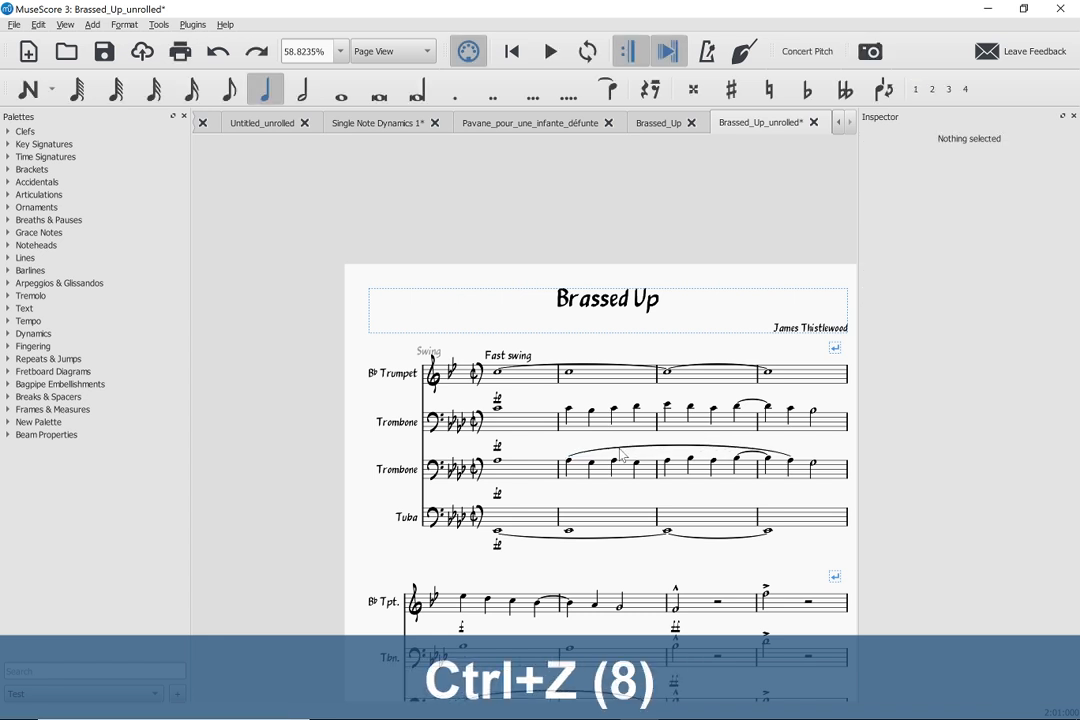
key(ctrl+z)
key(Escape)
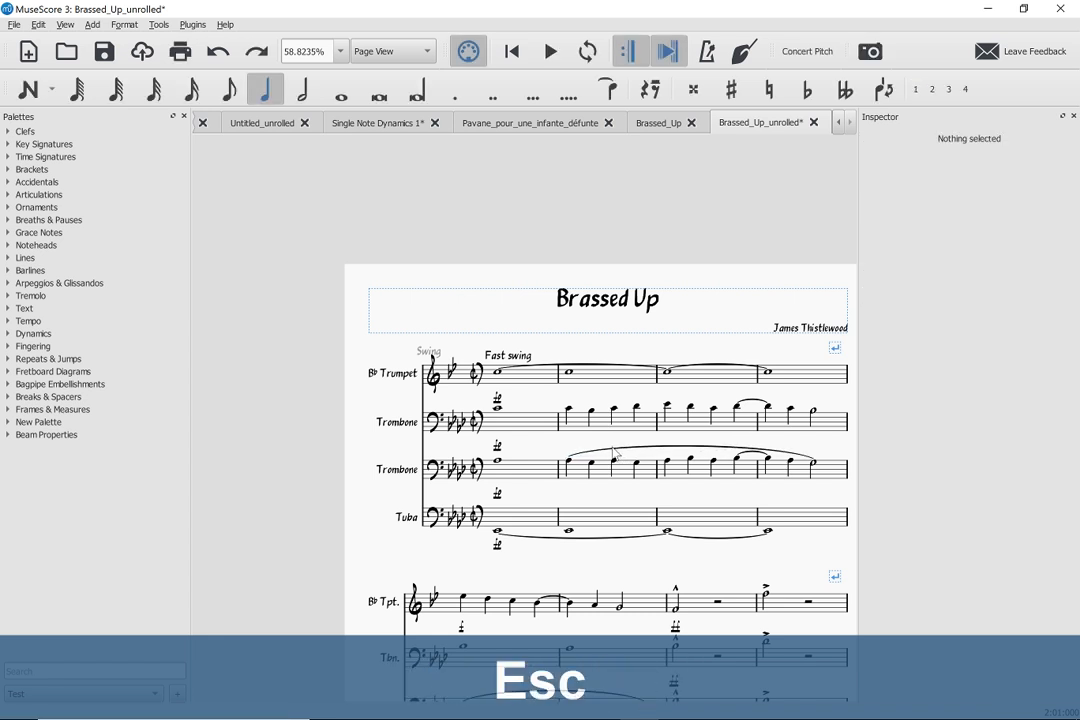
Replace the second trombone's long slur starting in measure 2 with a new slur joining that measure's first two notes.
click(614, 453)
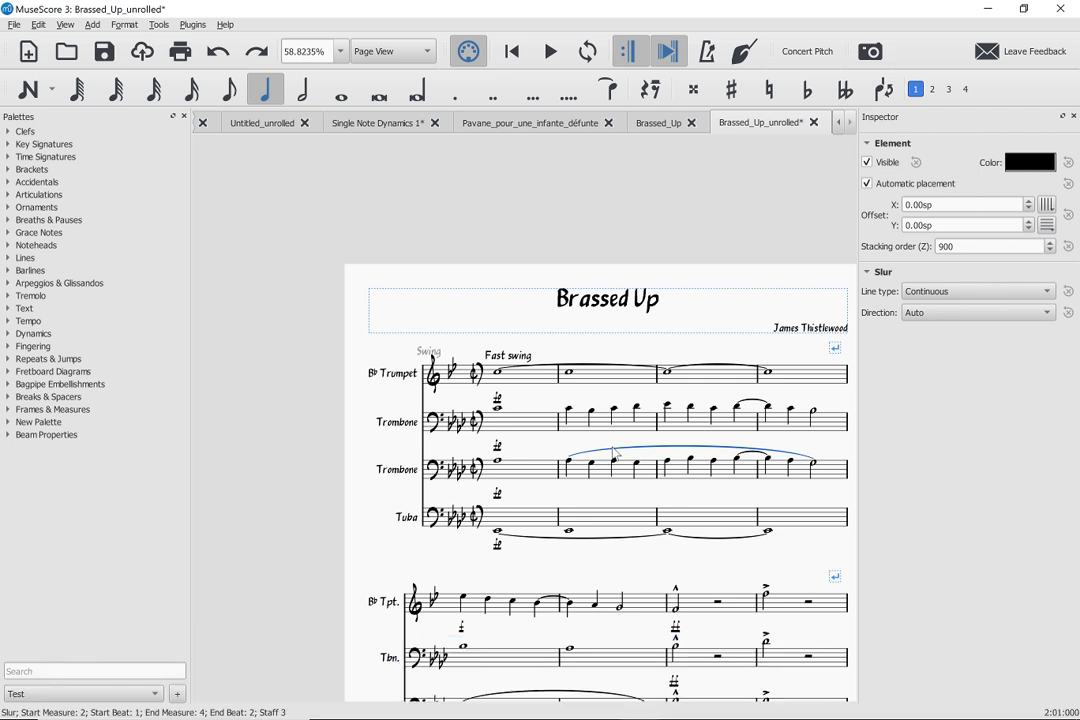
key(Delete)
key(shift+s)
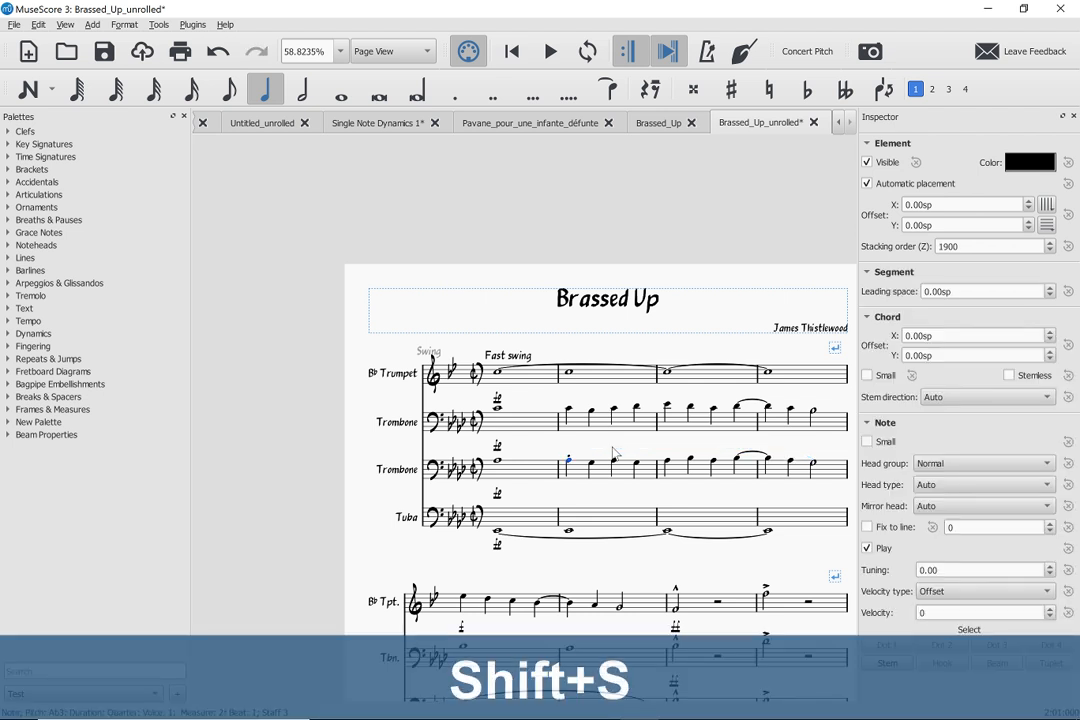
key(ctrl+z)
key(s)
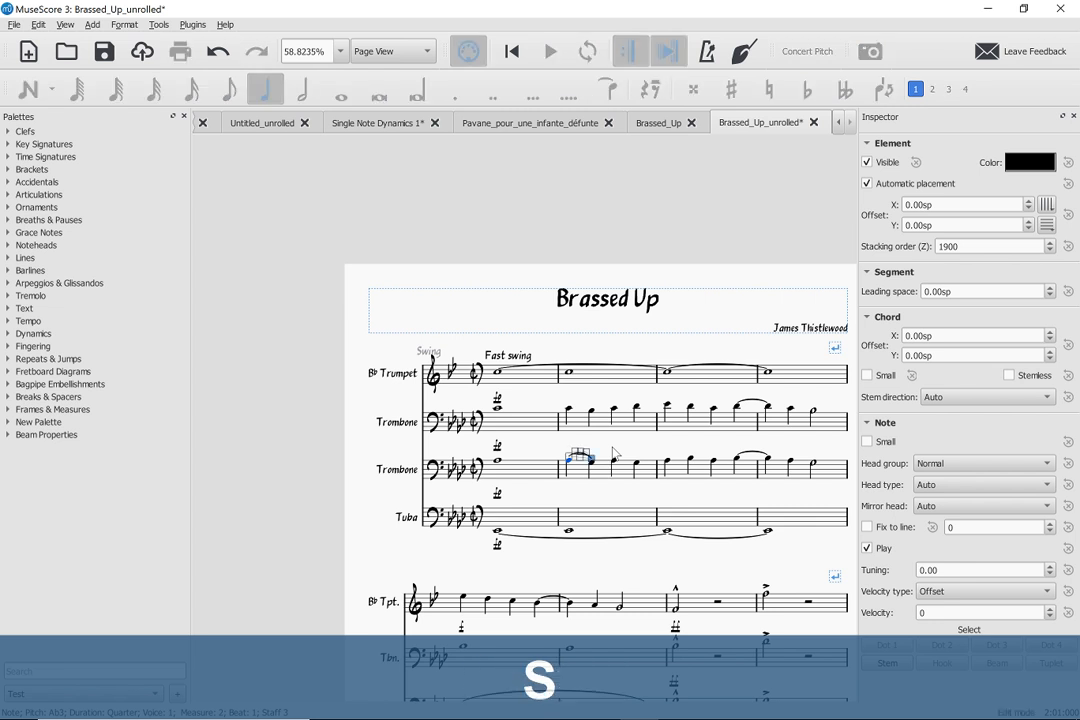
key(Escape)
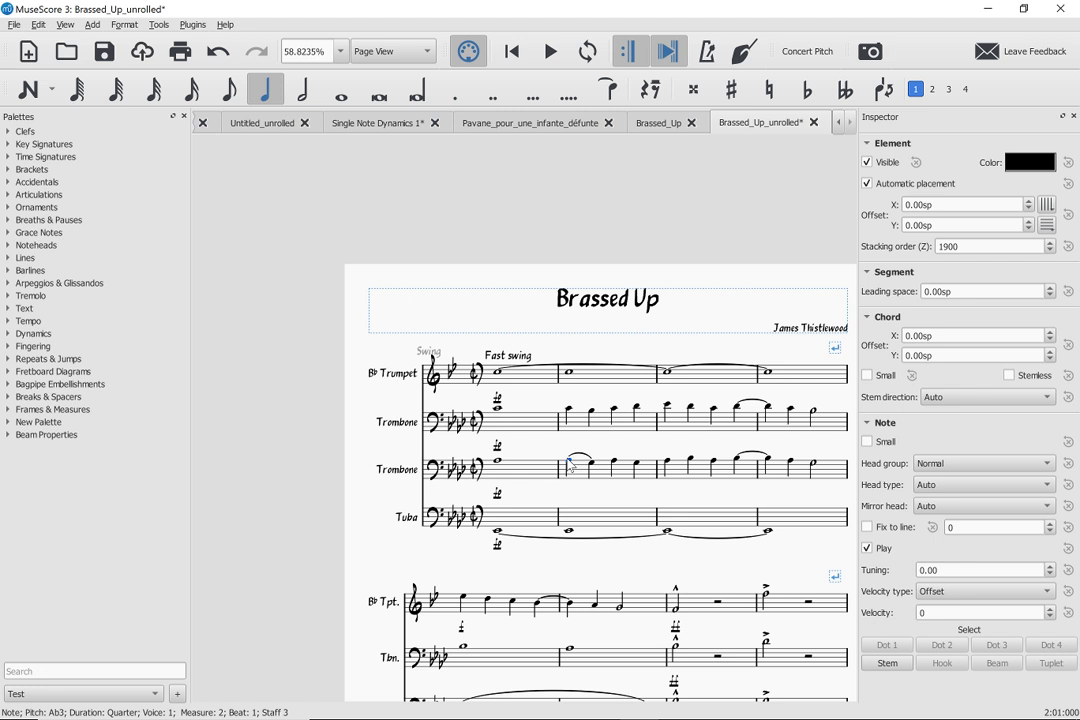
Switch back to the design review page in Chrome and read the remaining points through "Play whole chord on navigate".
key(alt+Tab)
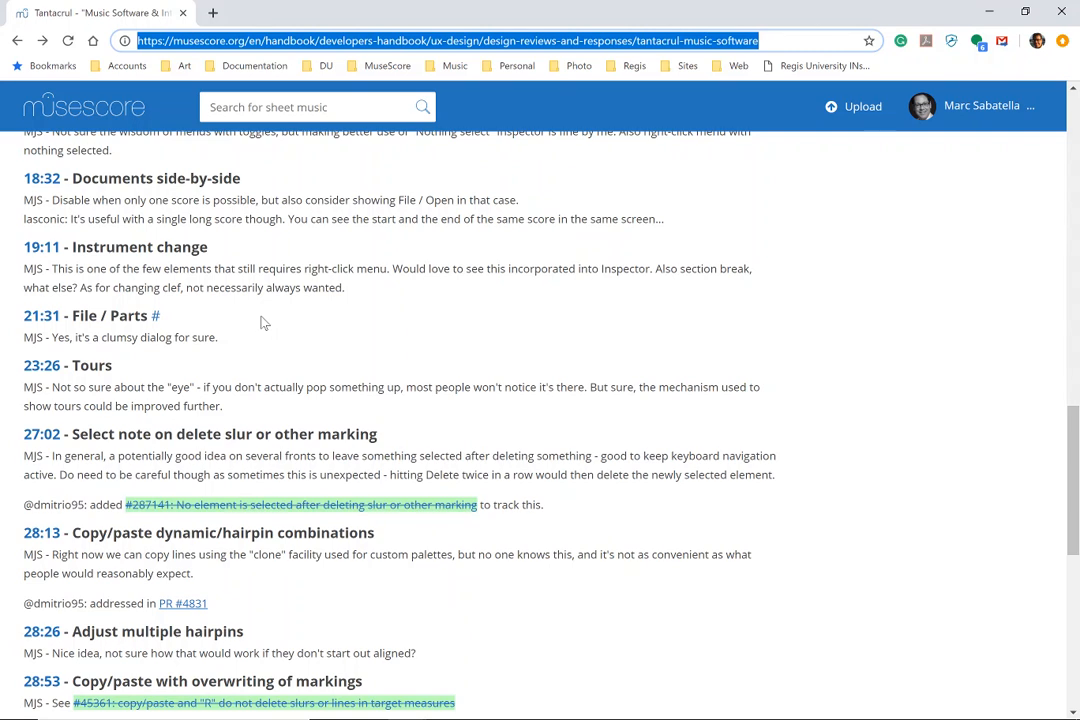
scroll(263, 322, down, 1)
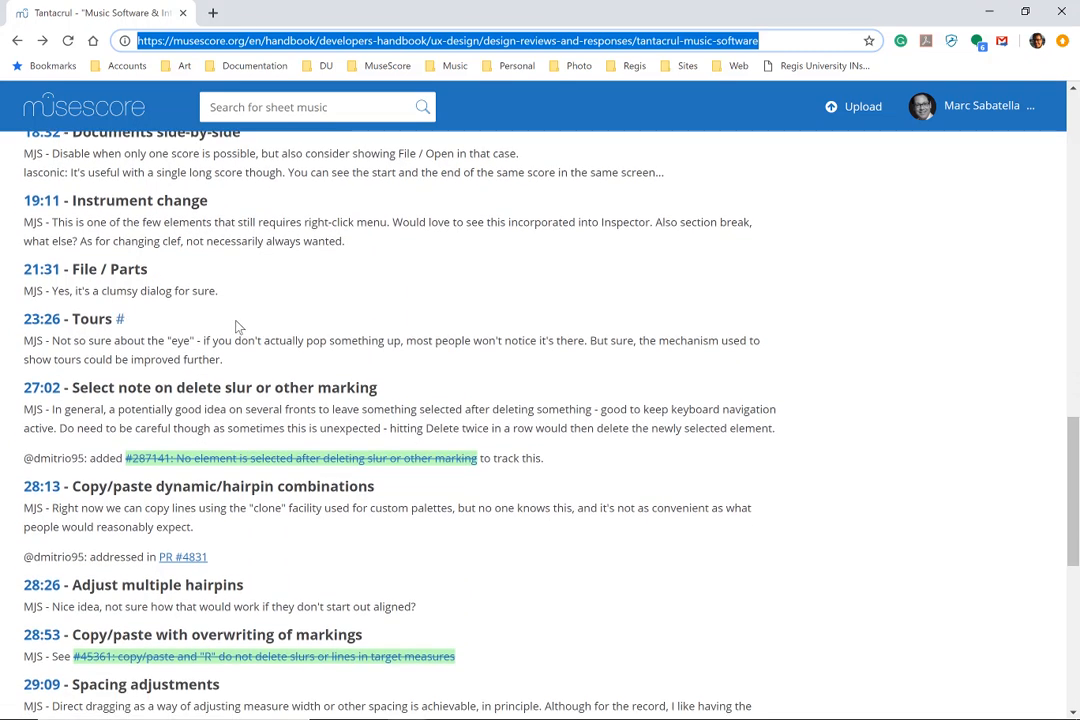
scroll(238, 327, down, 2)
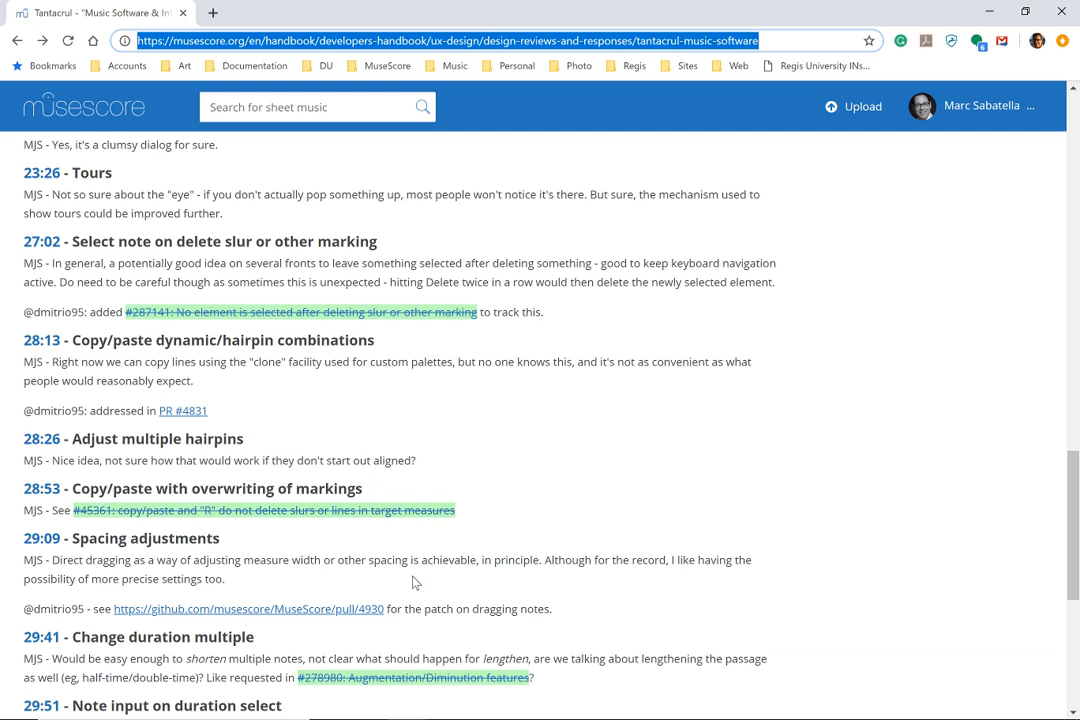
scroll(414, 581, down, 2)
scroll(395, 537, up, 1)
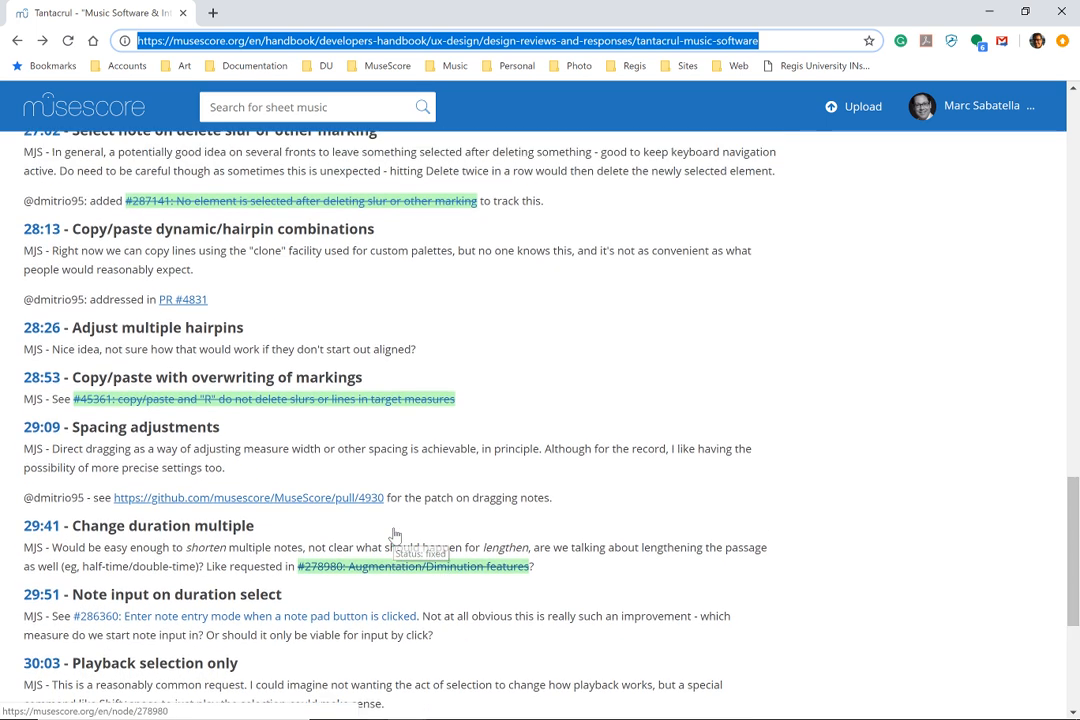
scroll(422, 493, up, 1)
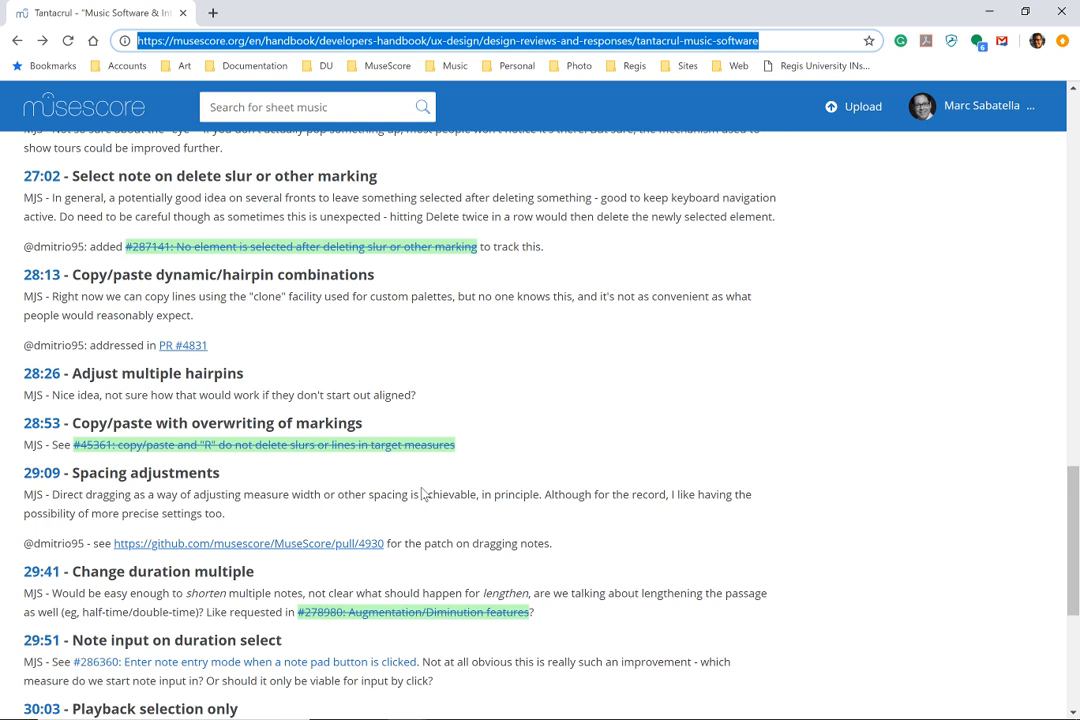
scroll(422, 493, down, 3)
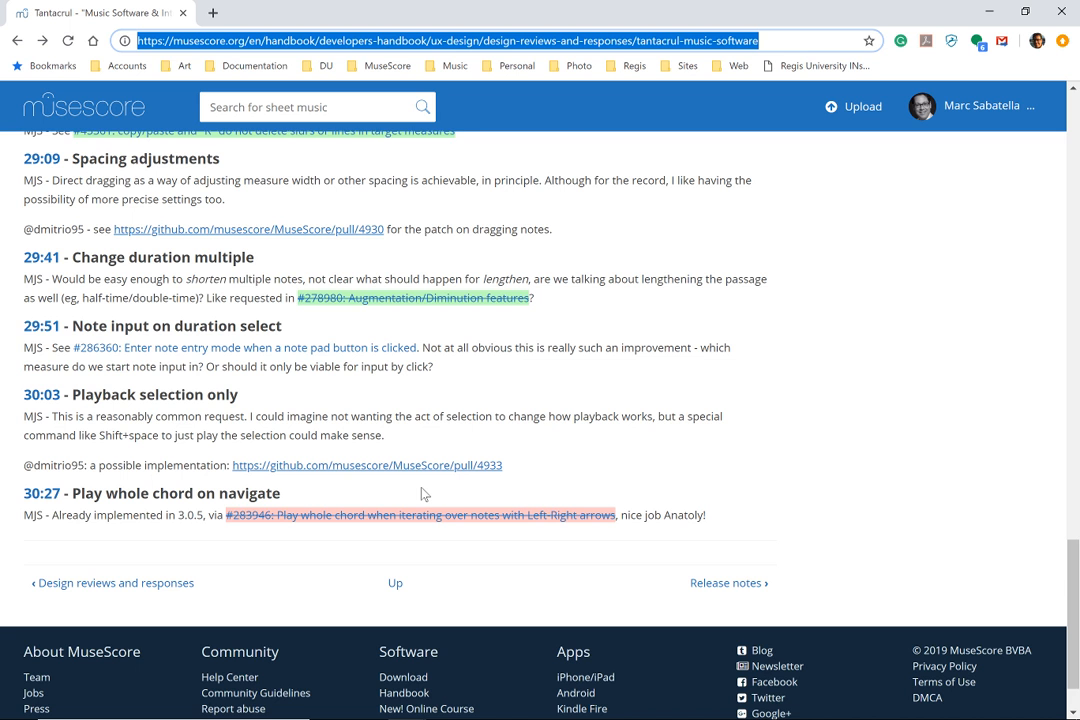
key(Home)
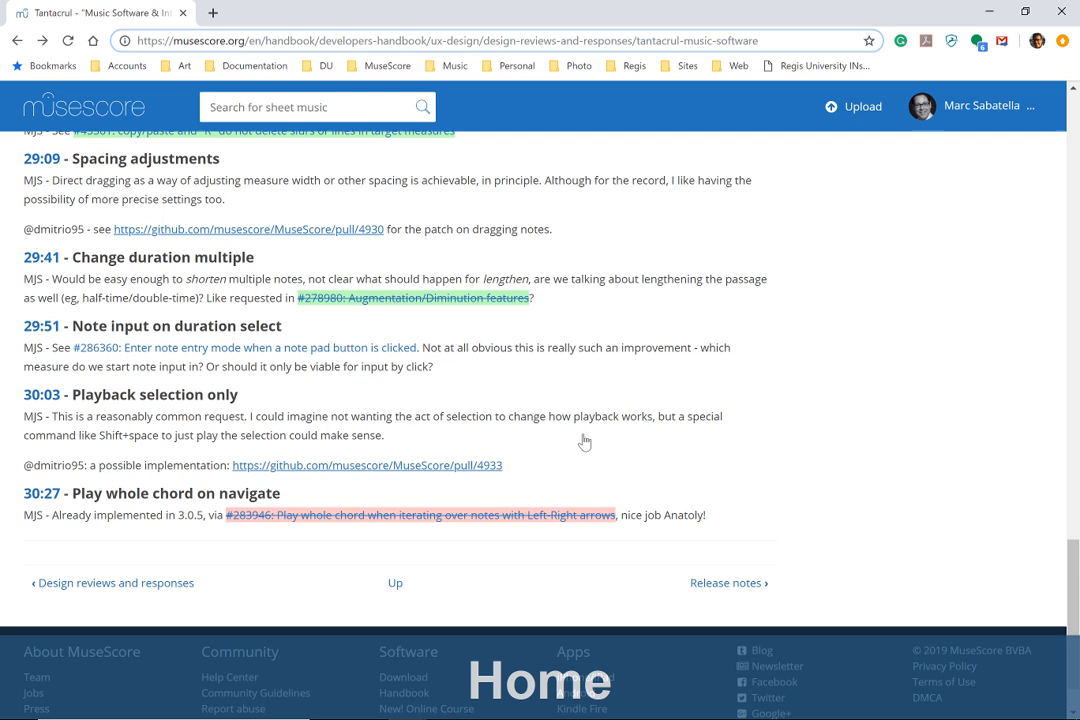
click(723, 296)
Return to the Brassed_Up_unrolled score in MuseScore, show its beginning and clear the note selection.
key(alt+Tab)
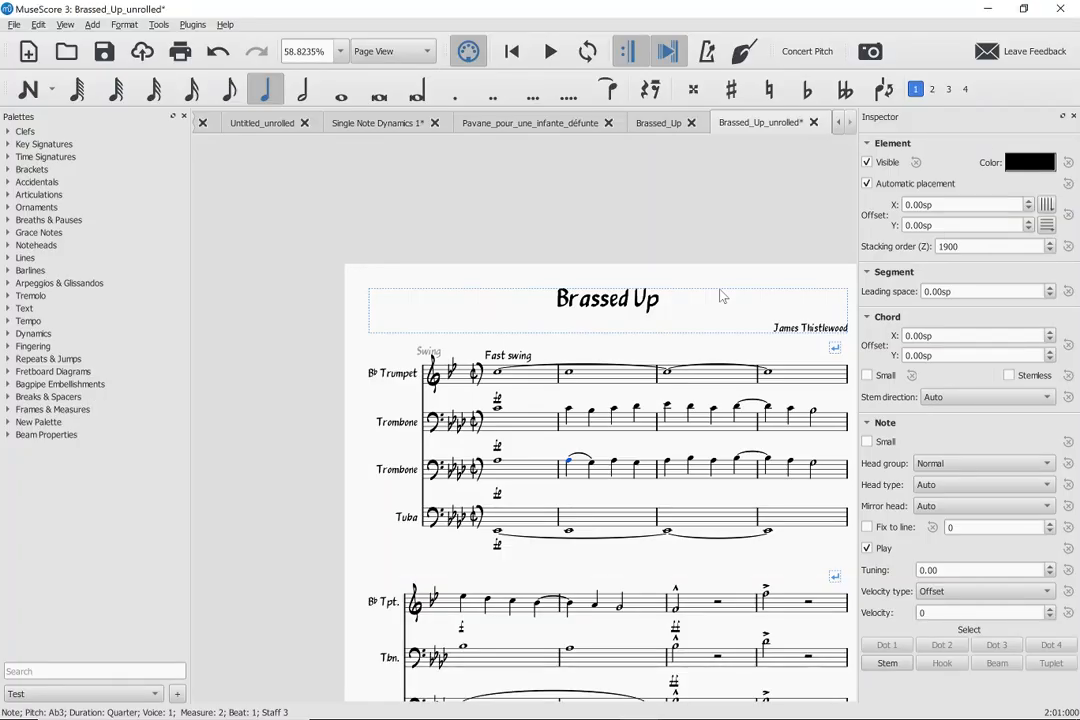
key(Home)
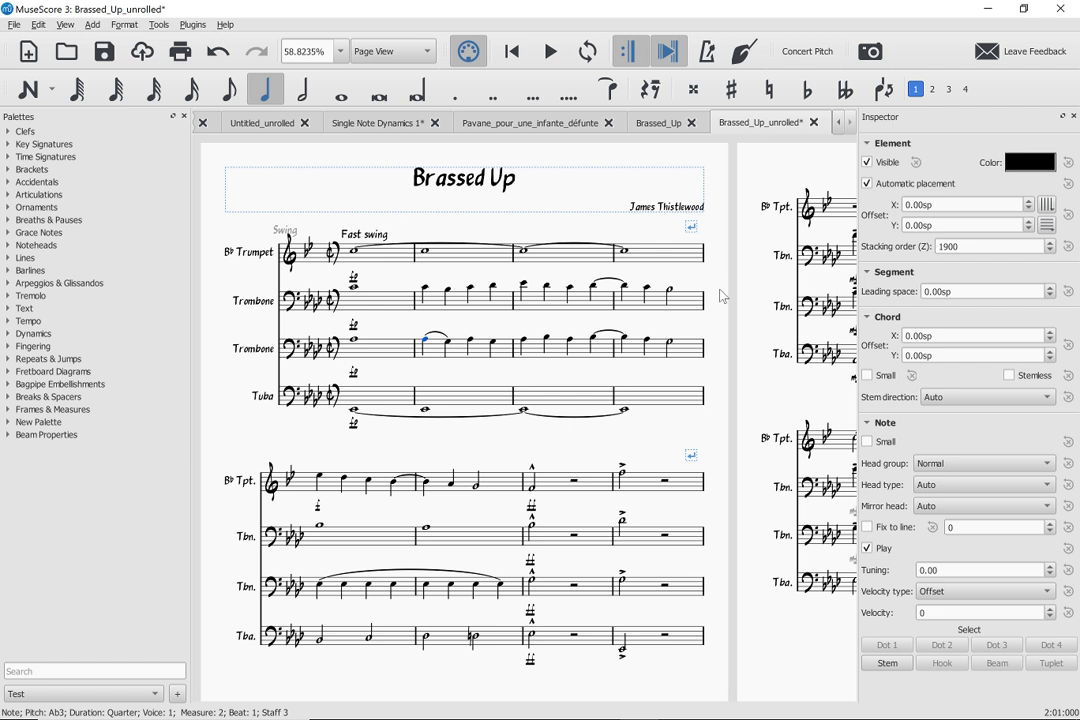
key(Home)
click(552, 238)
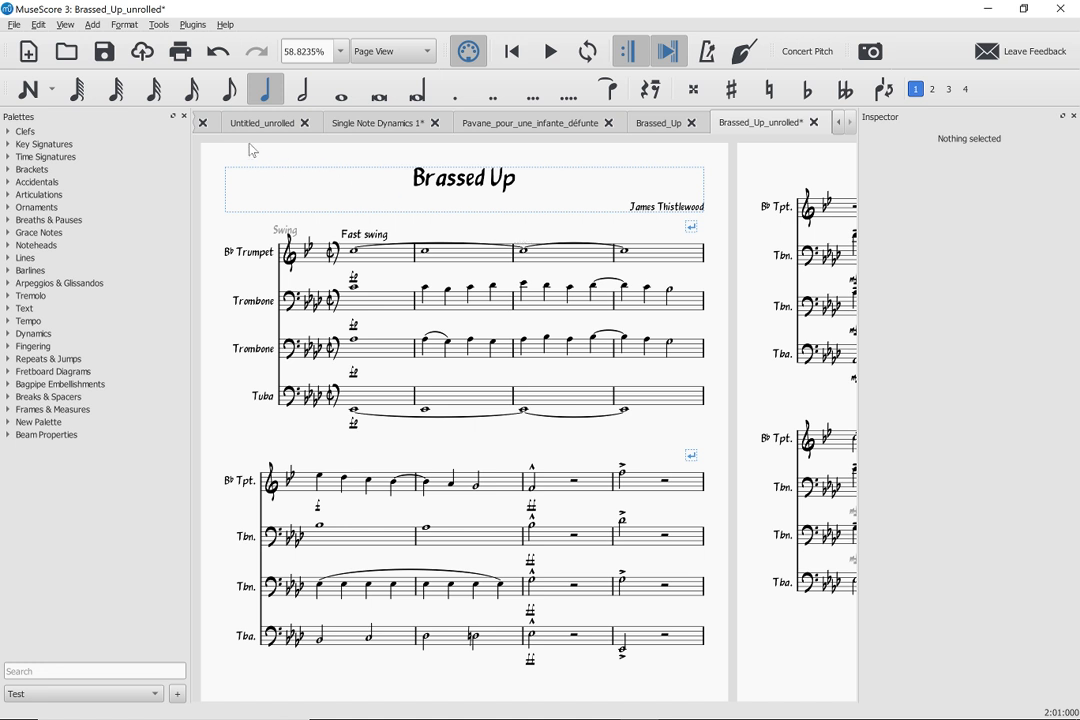
key(Home)
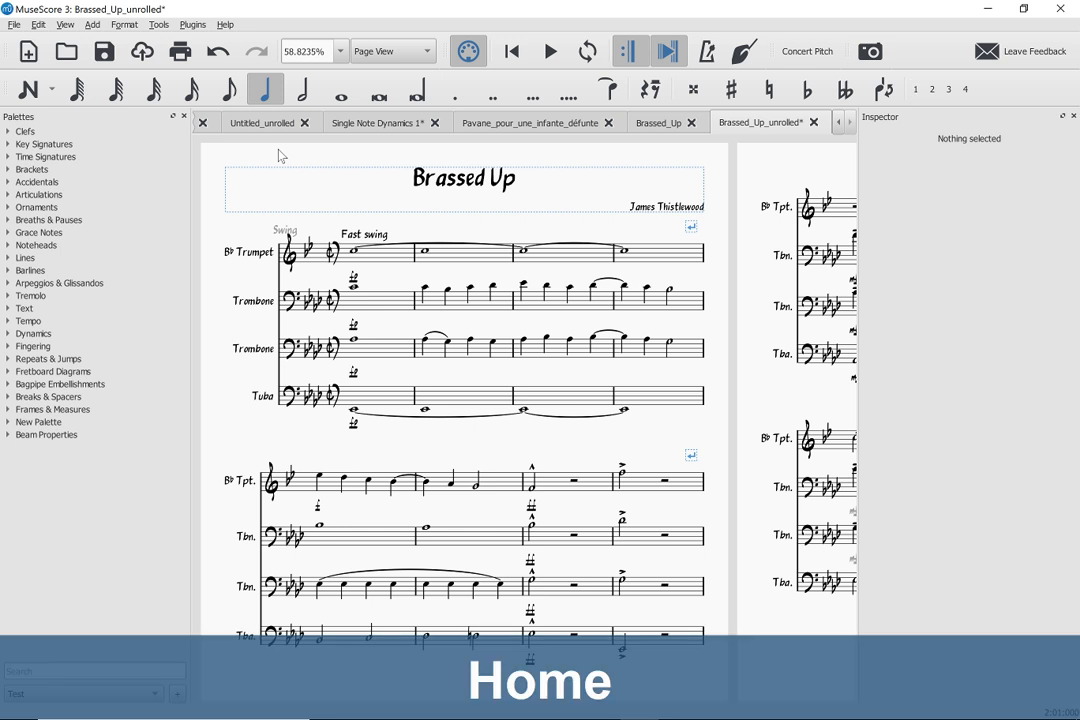
click(216, 163)
key(Home)
click(216, 163)
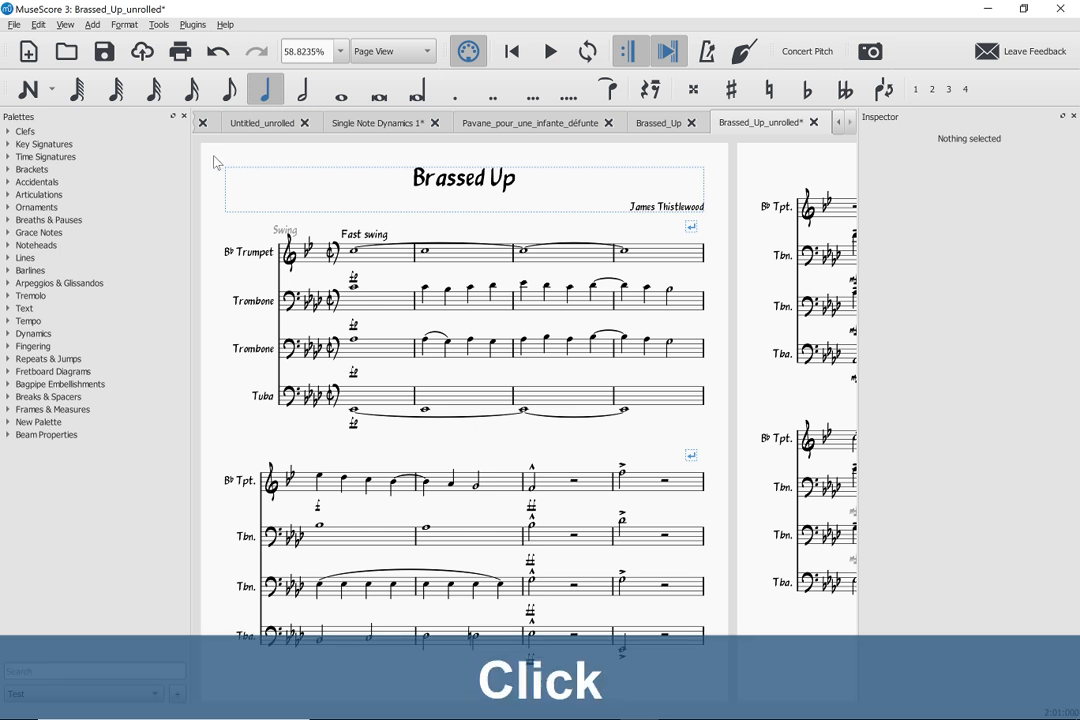
key(Home)
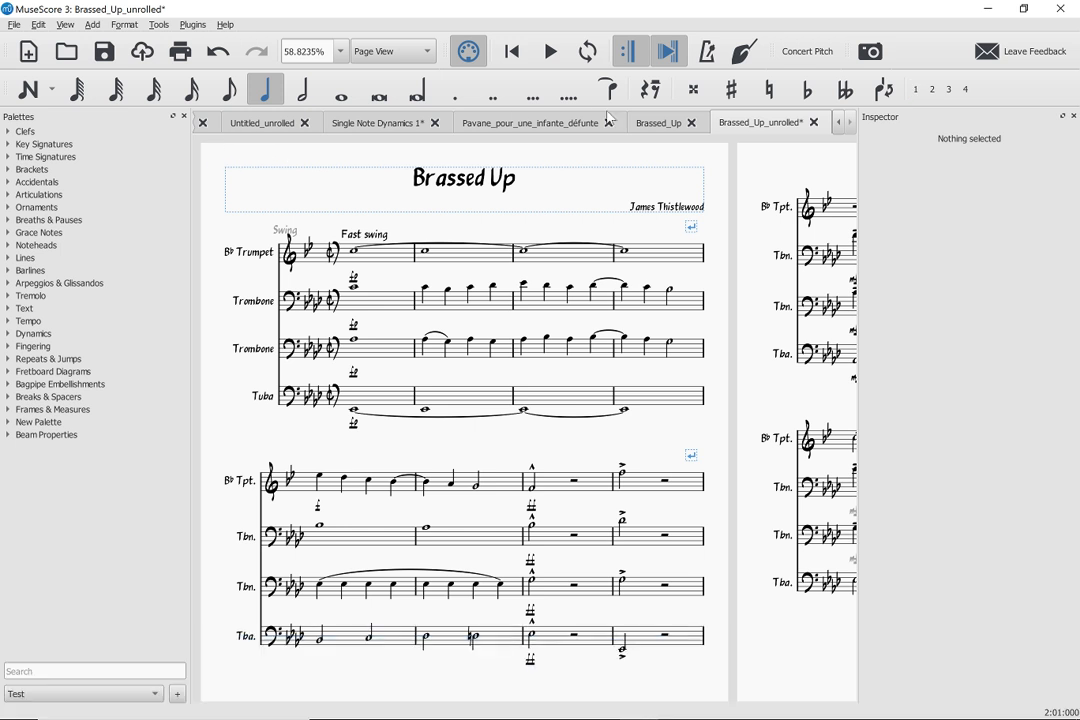
Make the first trombone staff a small staff in its staff and part properties.
double_click(842, 123)
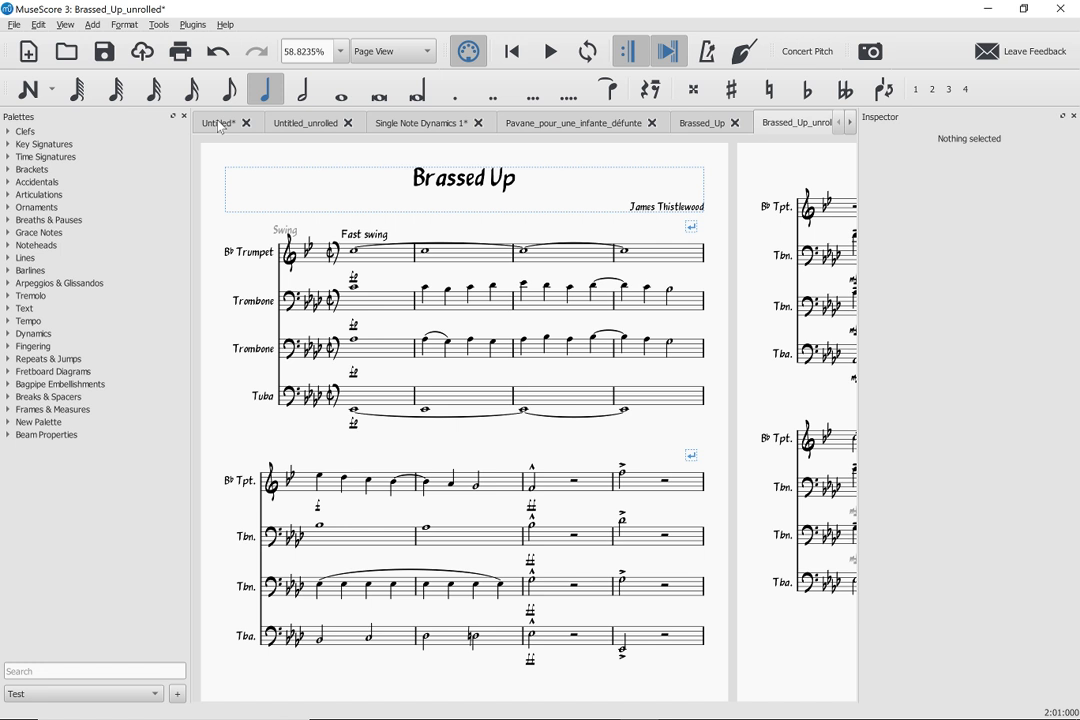
right_click(383, 304)
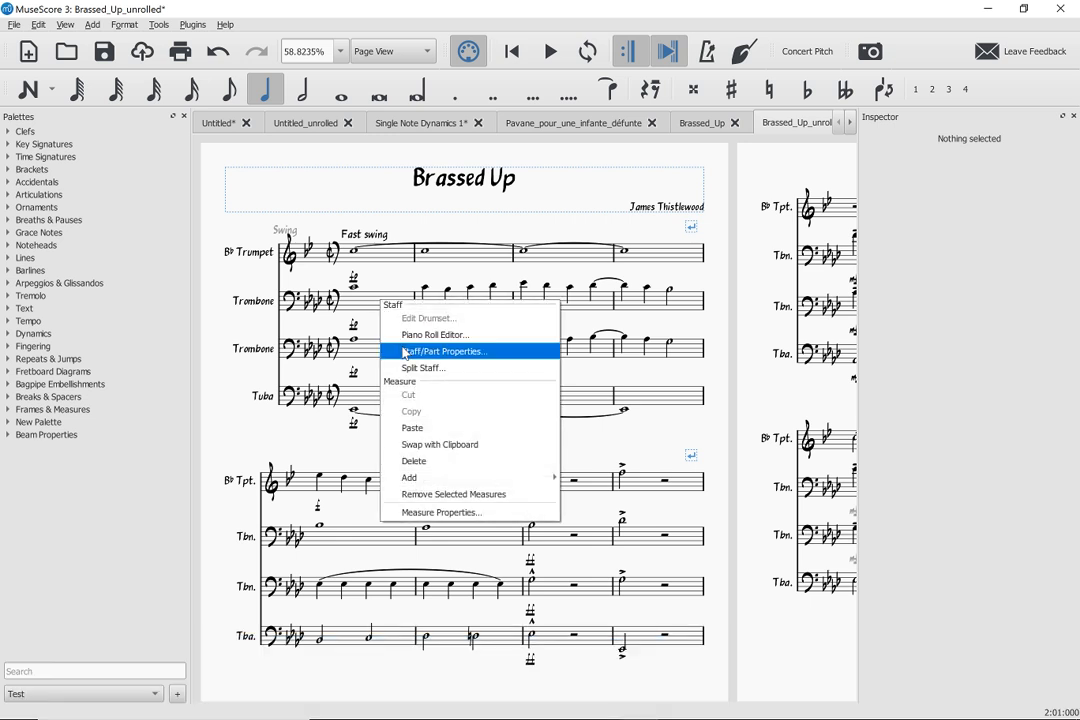
click(404, 352)
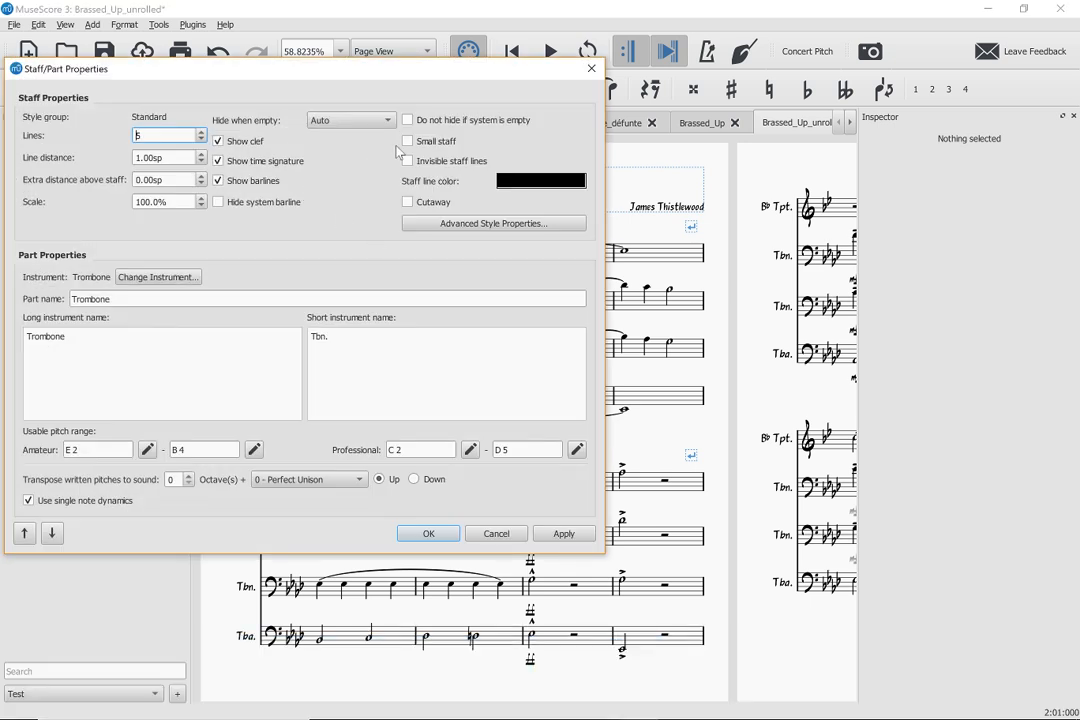
click(407, 141)
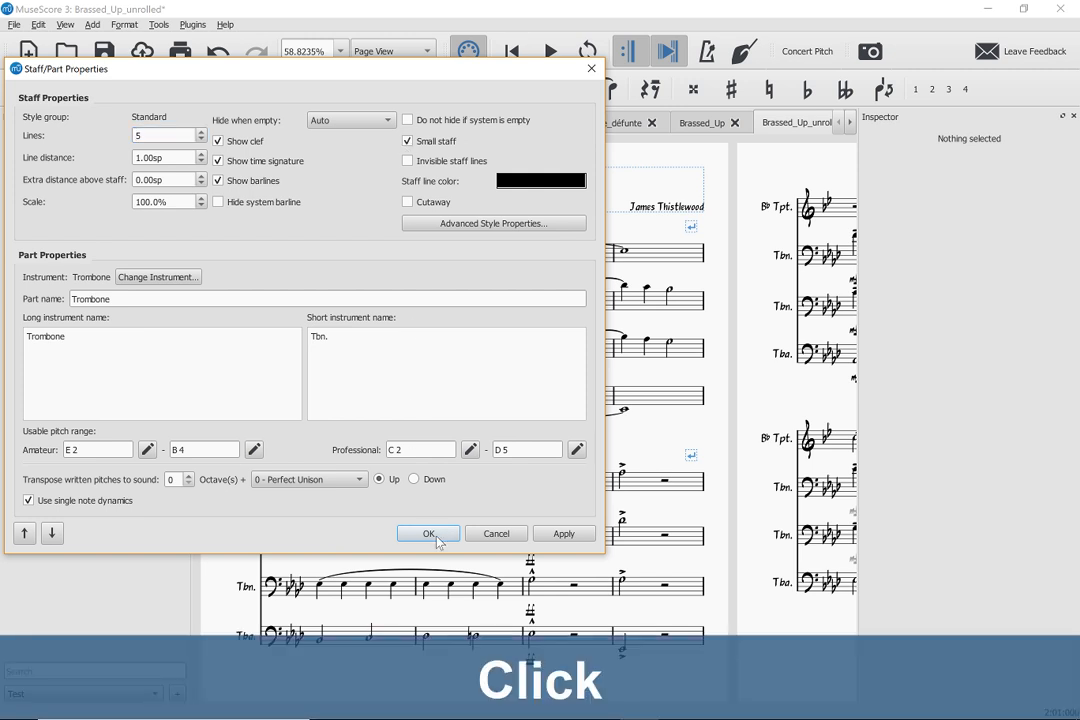
click(428, 534)
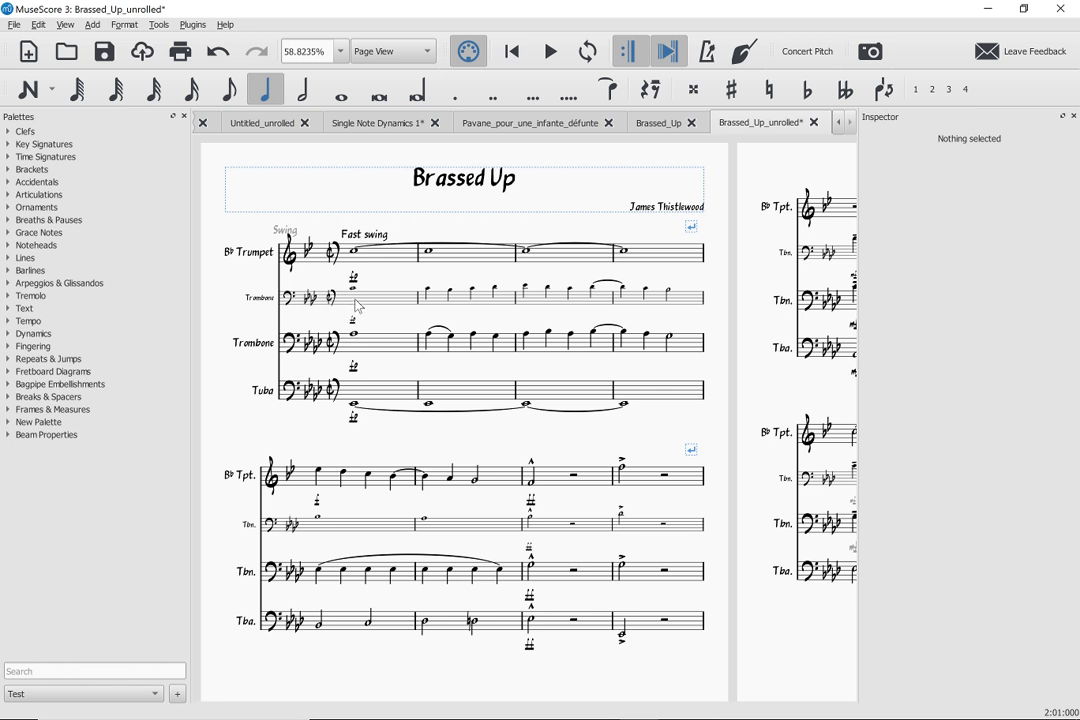
Examine how the small first trombone staff looks across the following pages, and return to the score's beginning.
scroll(460, 305, down, 3)
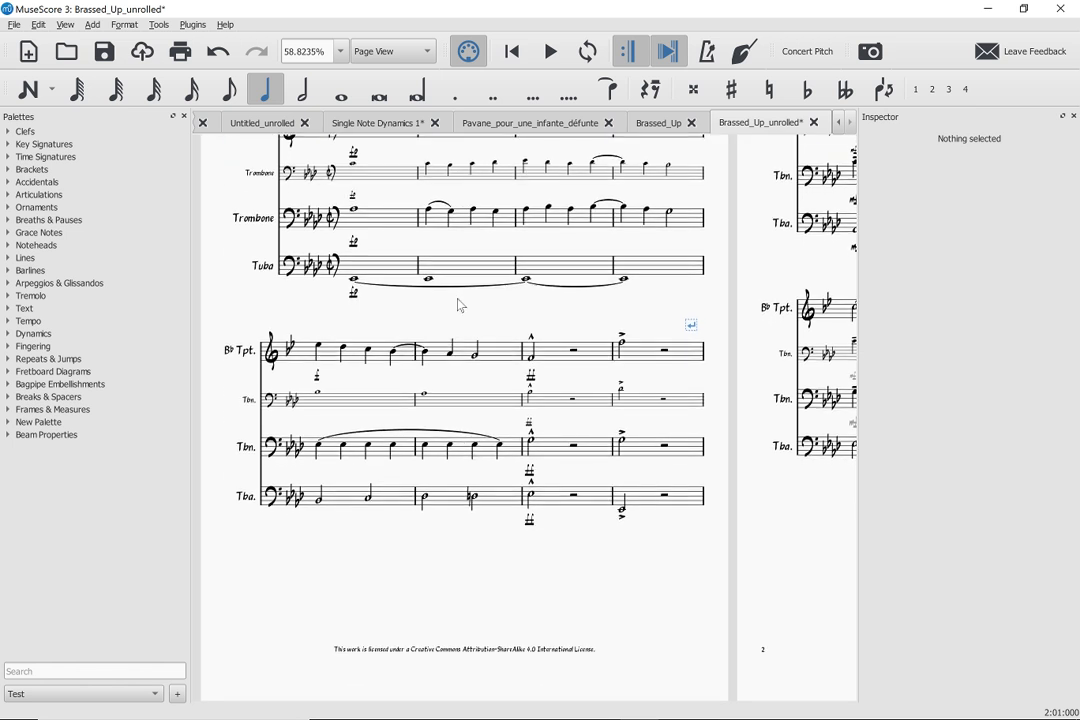
scroll(458, 305, down, 2)
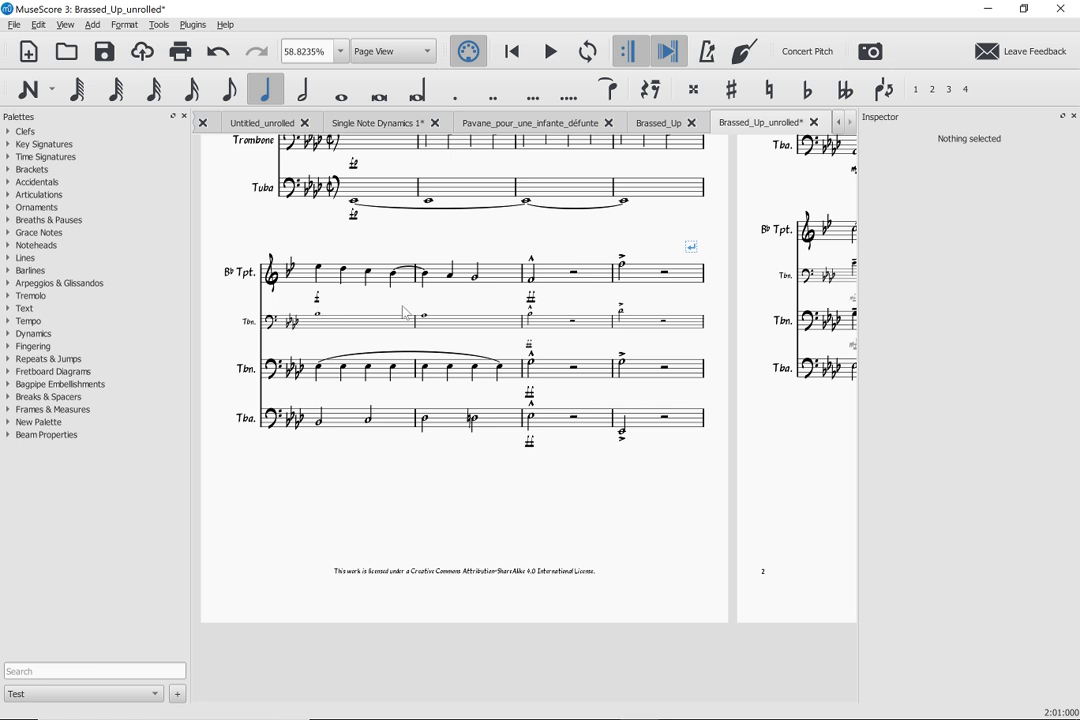
scroll(484, 315, right, 10)
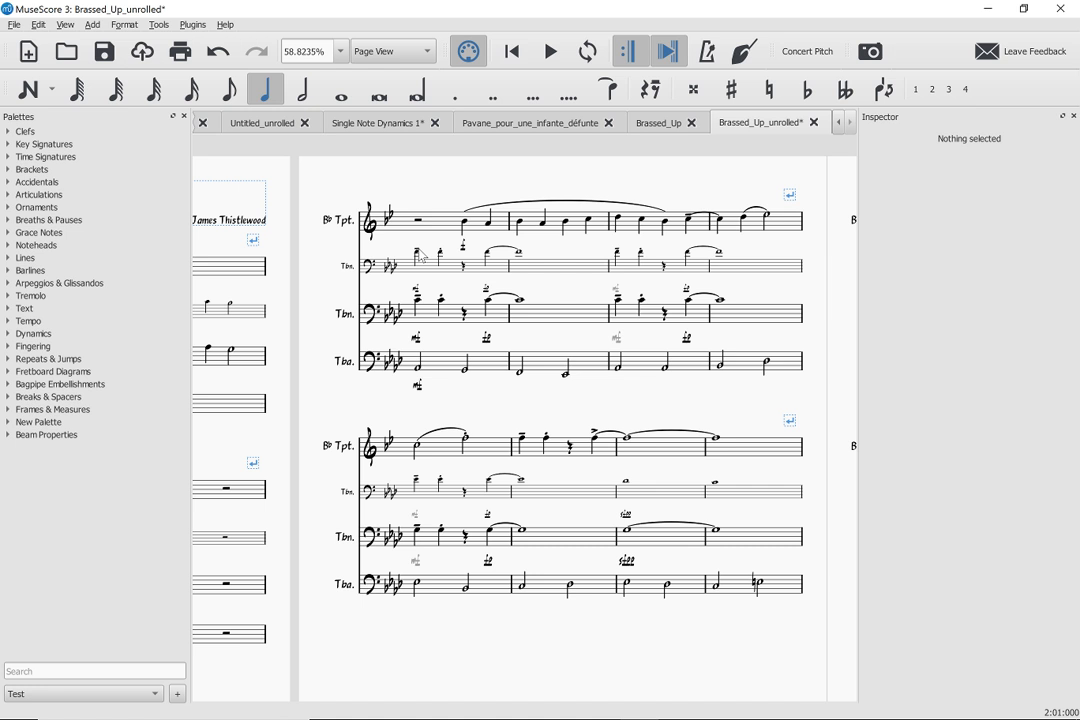
scroll(420, 255, right, 10)
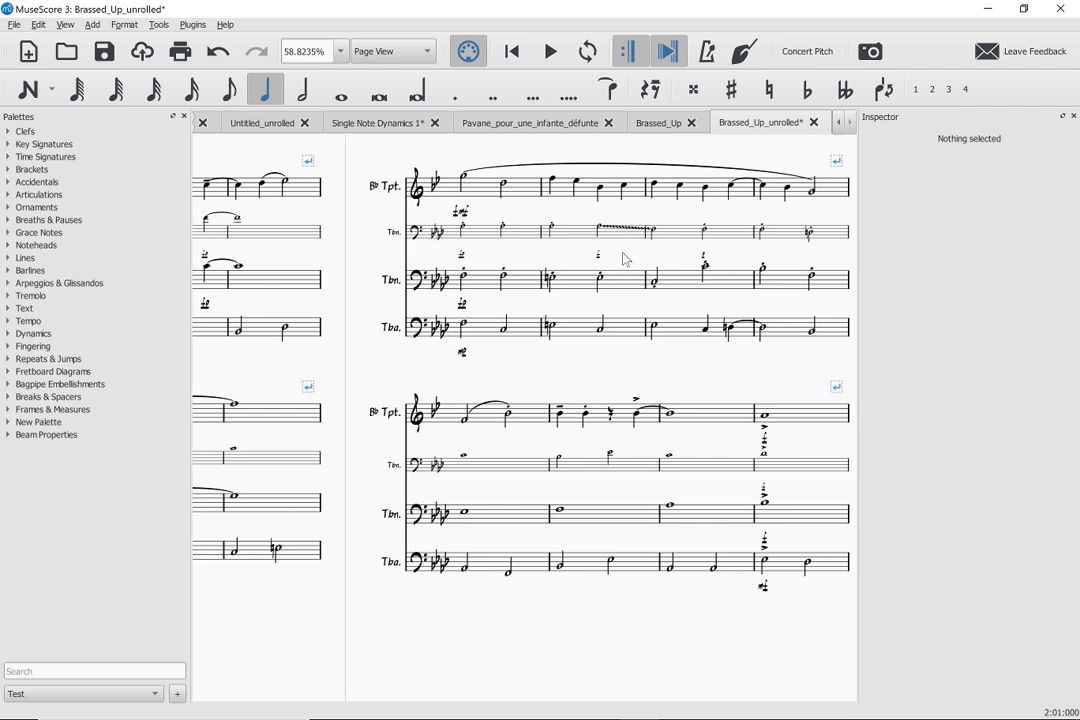
scroll(618, 268, left, 3)
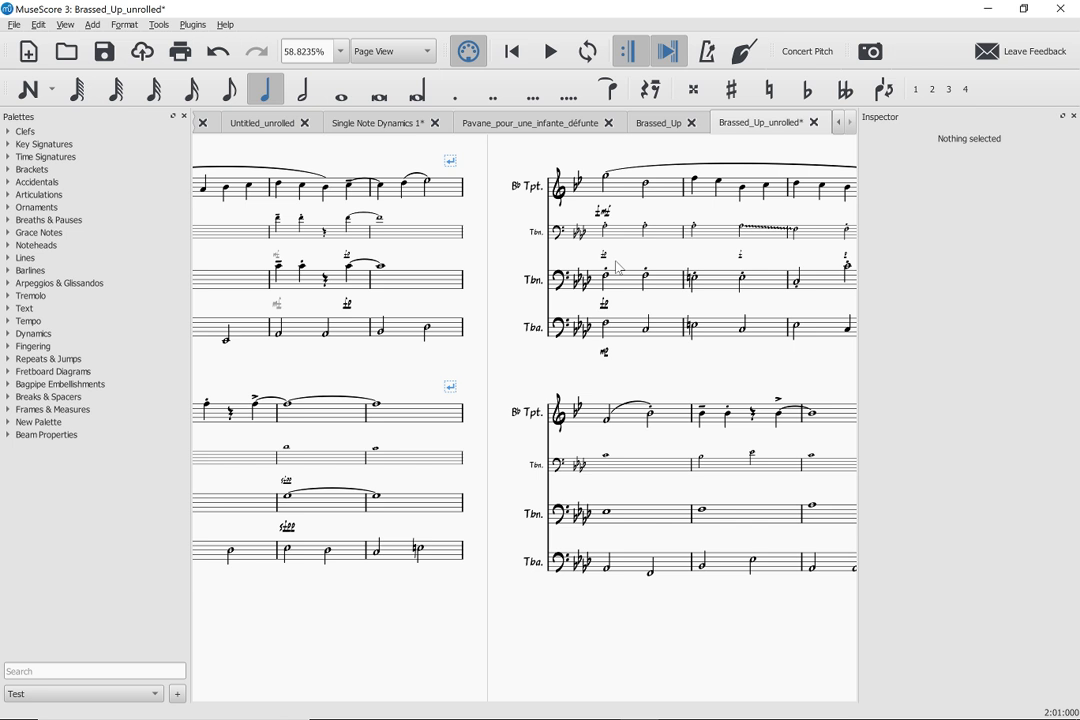
key(Home)
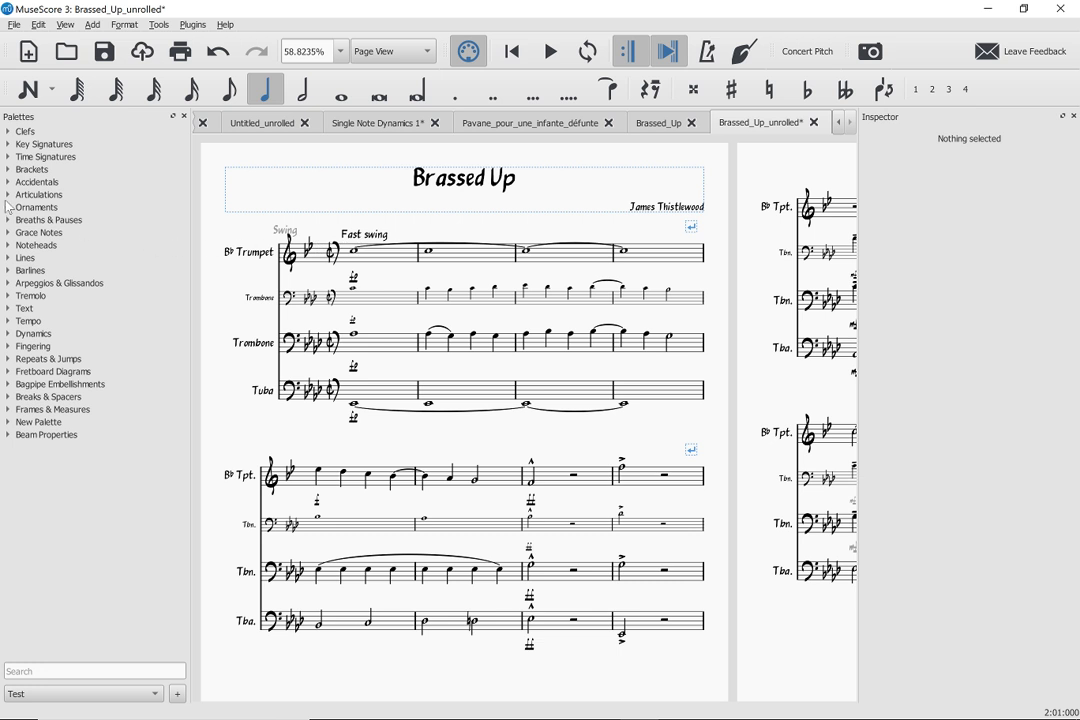
Show the available barline types and generate a separate part for every instrument in the score.
click(17, 272)
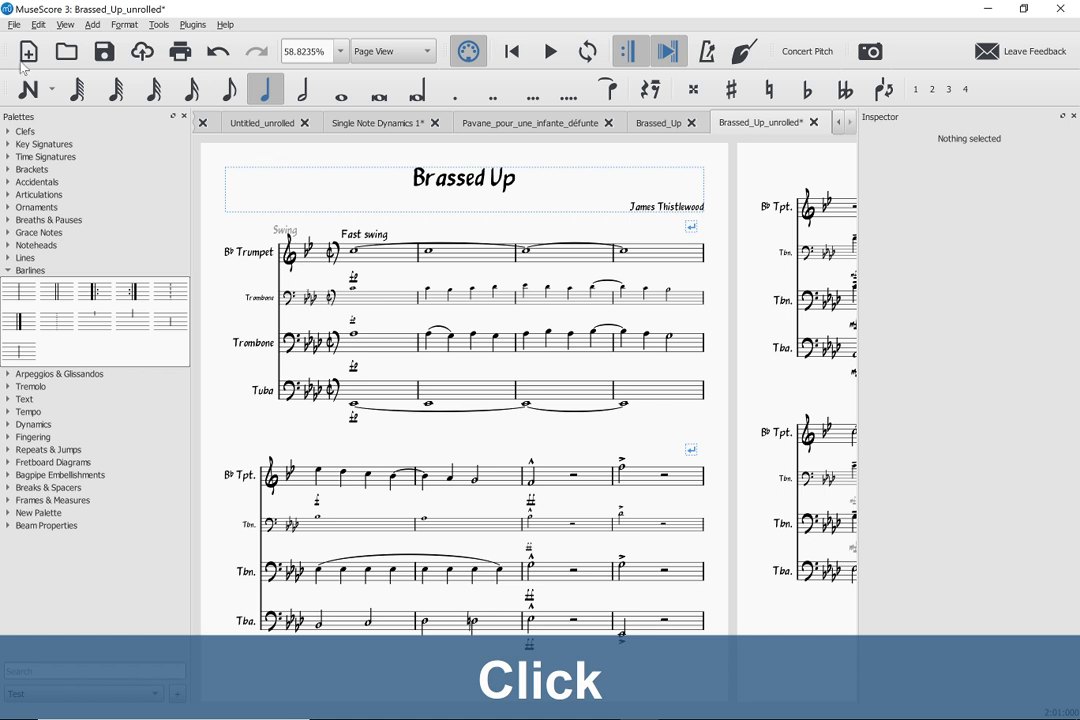
click(14, 24)
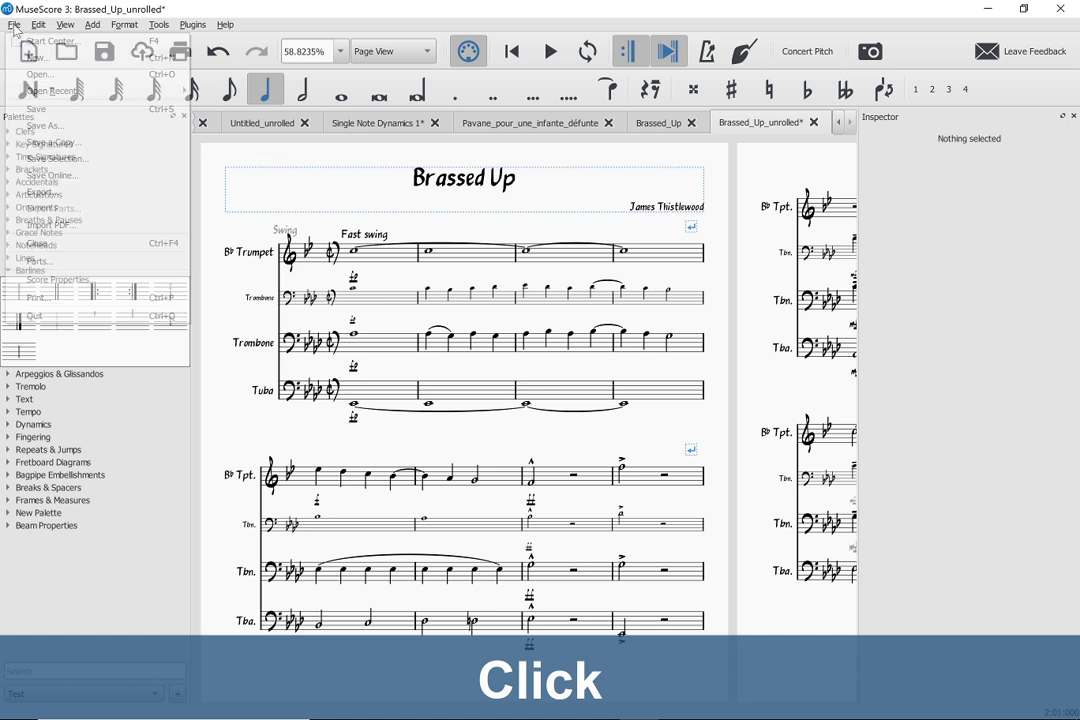
click(42, 262)
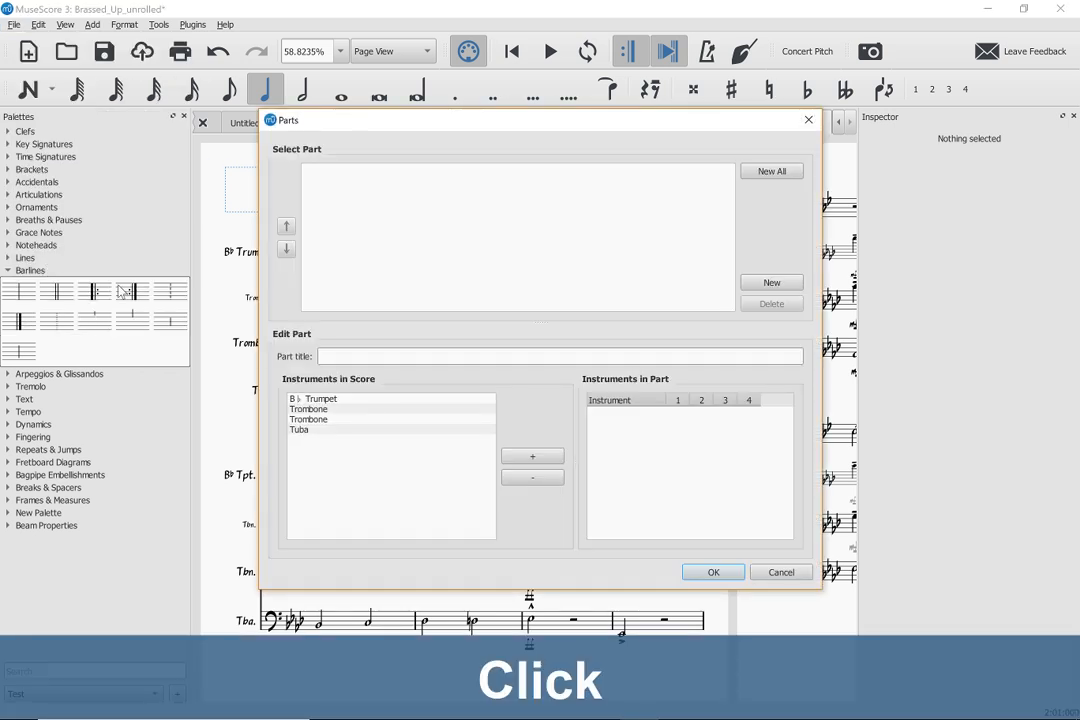
click(767, 178)
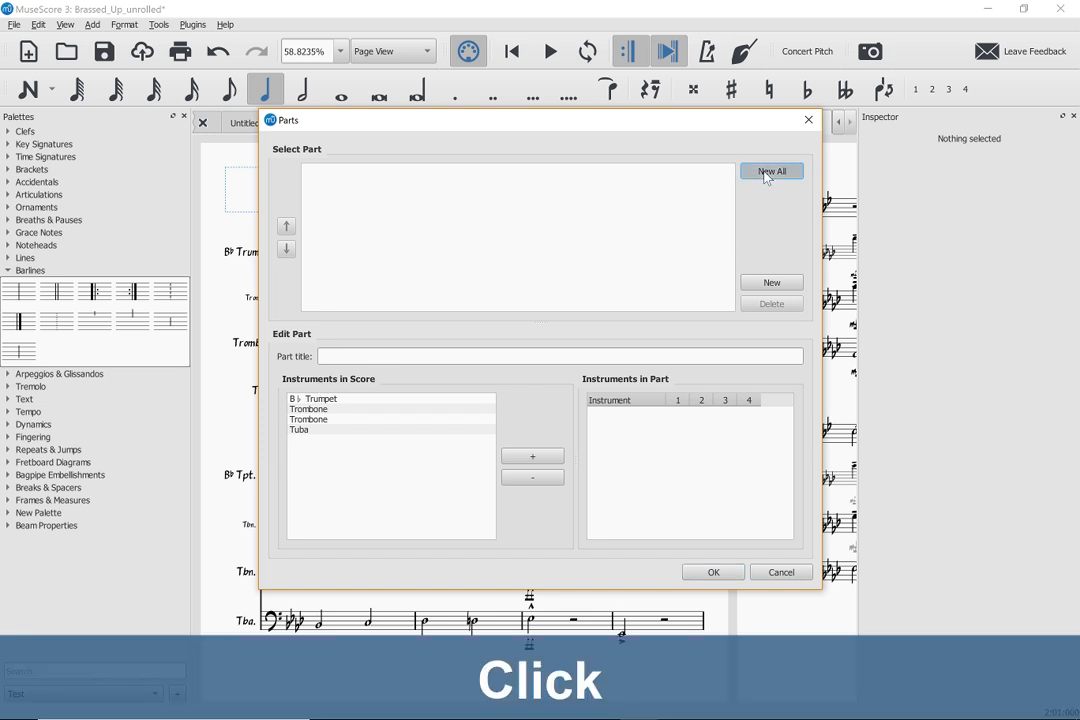
click(709, 572)
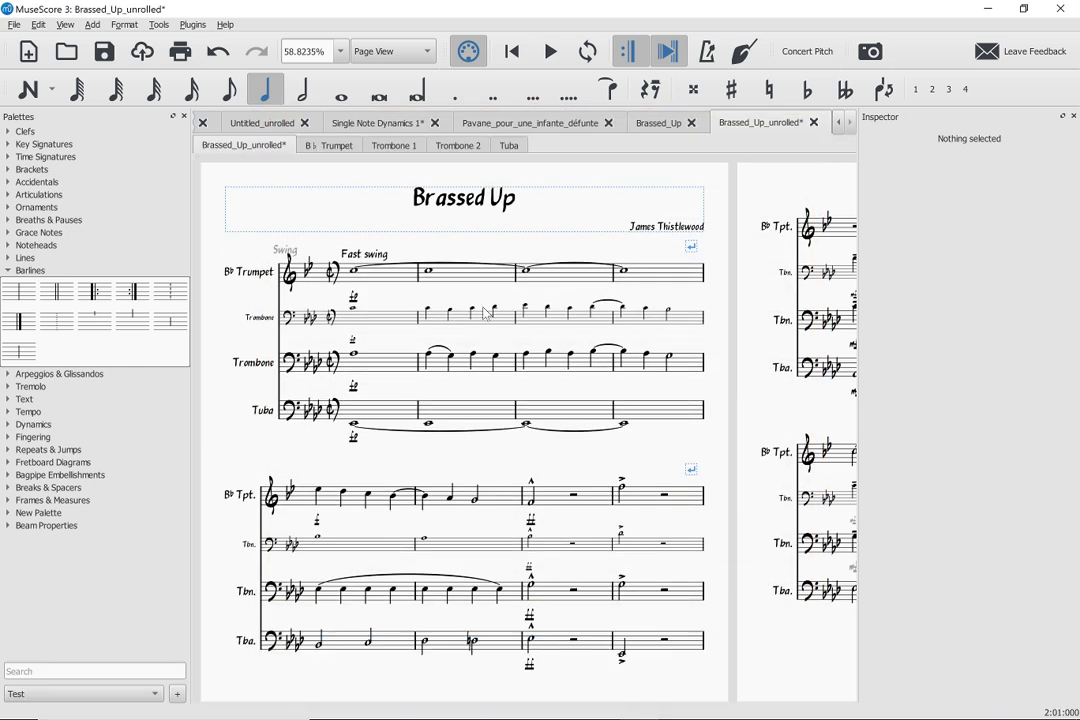
Add a double barline at the end of measure 8 in the full score and check it in the B♭ Trumpet part.
scroll(485, 314, down, 2)
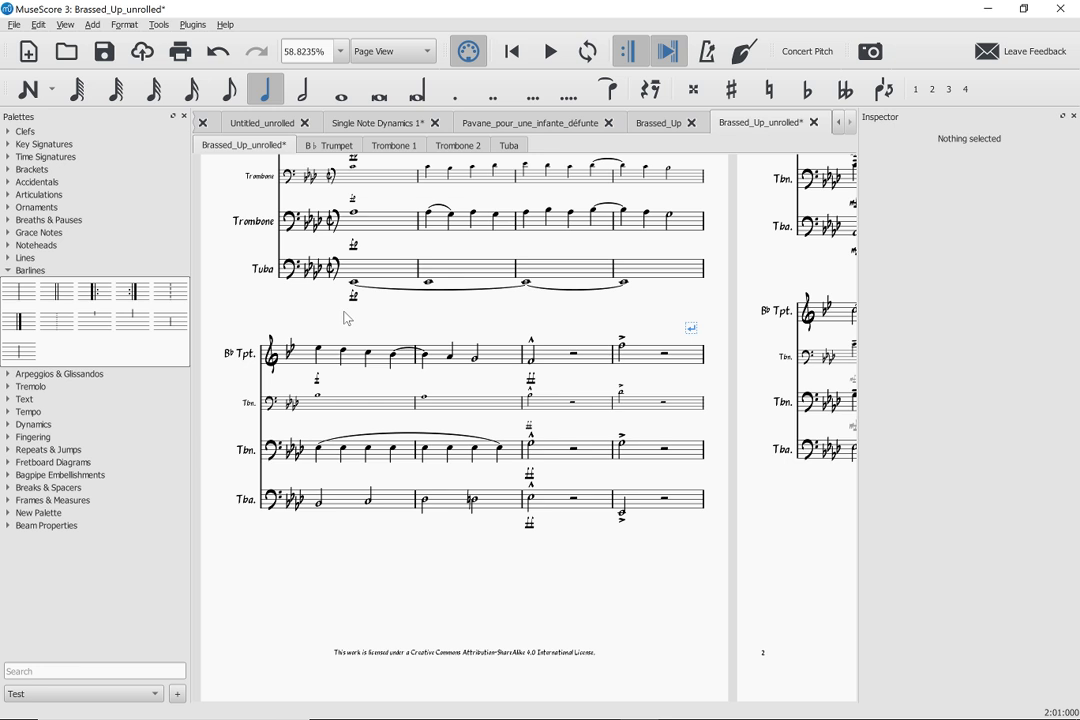
scroll(563, 310, up, 2)
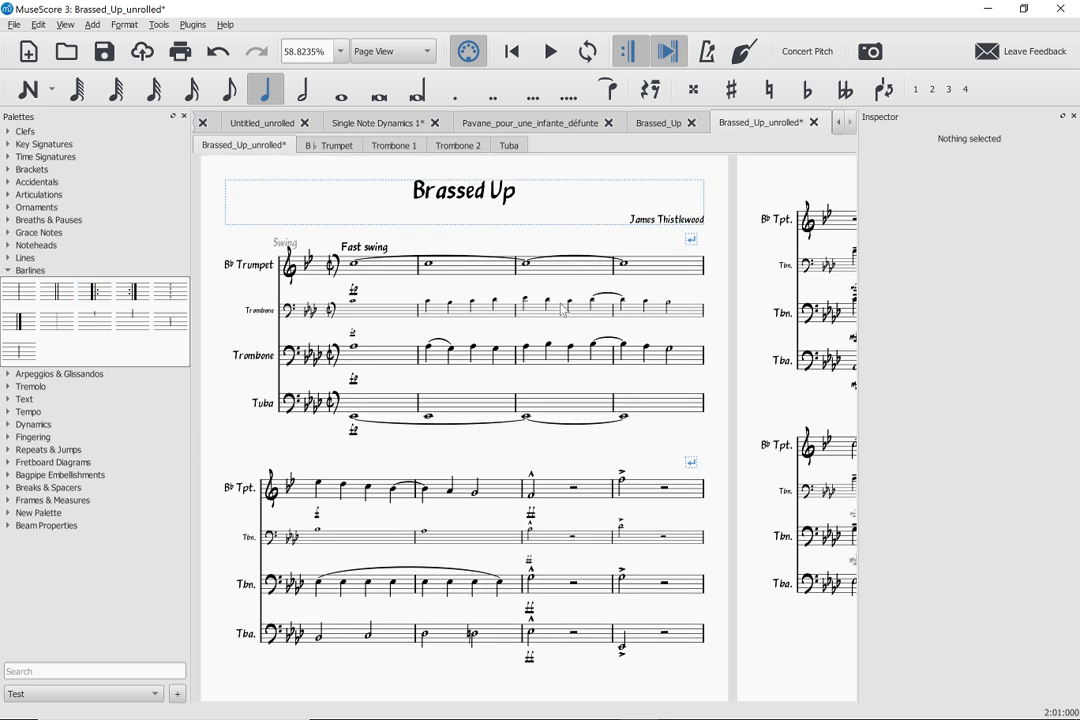
click(322, 148)
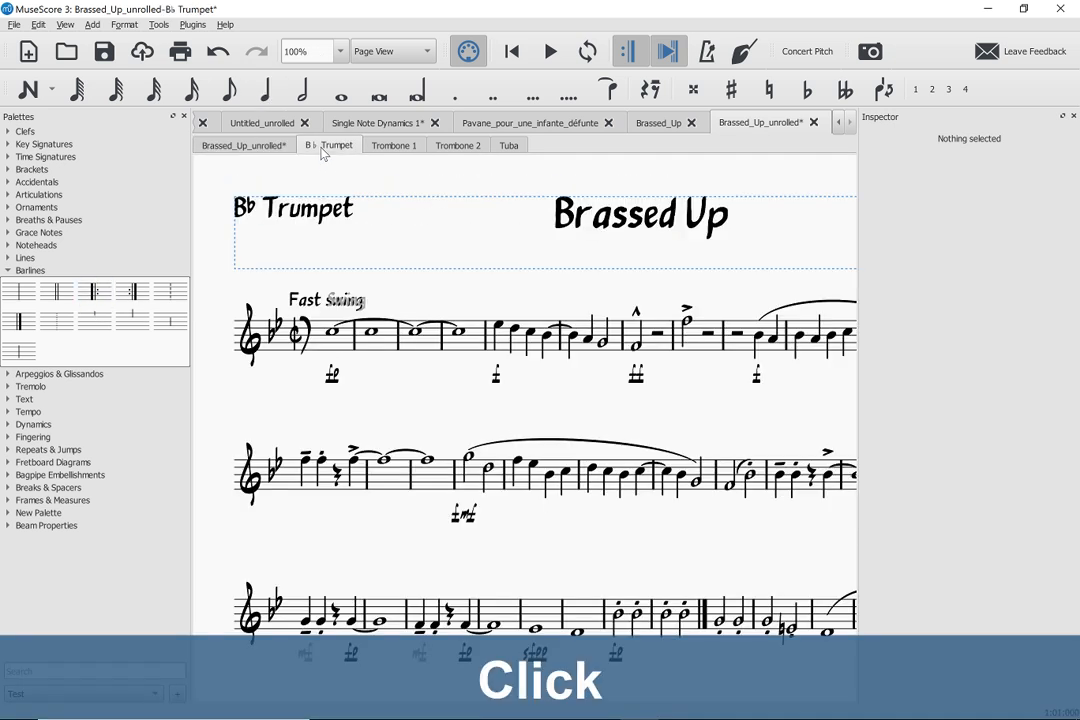
click(228, 145)
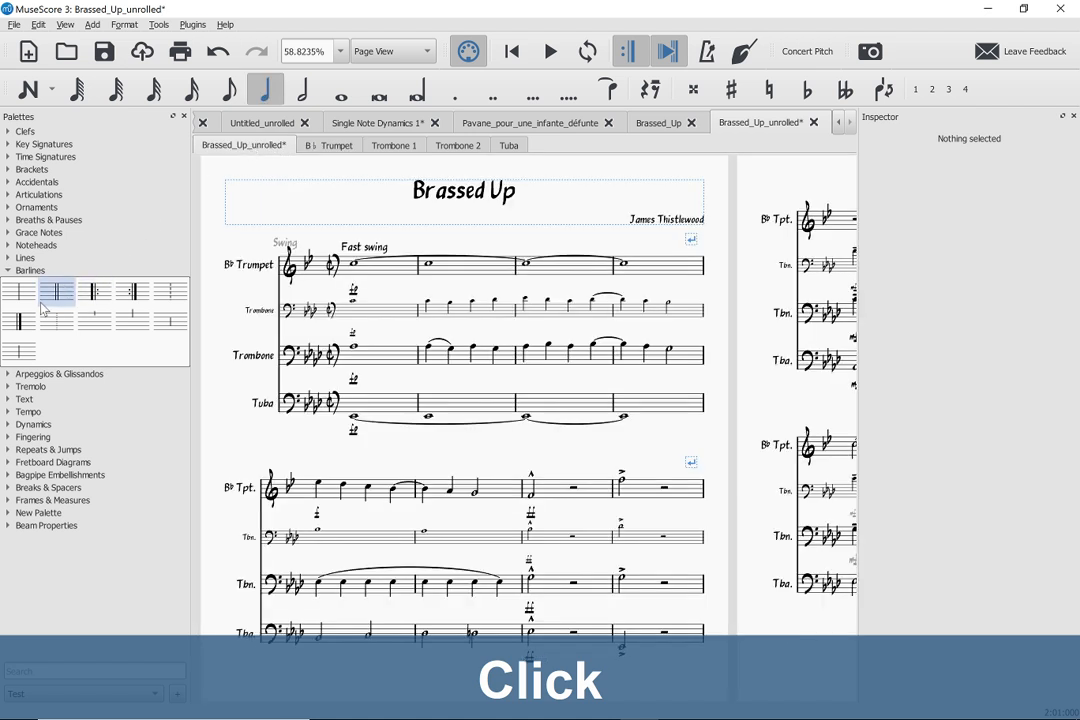
drag(57, 291, 651, 494)
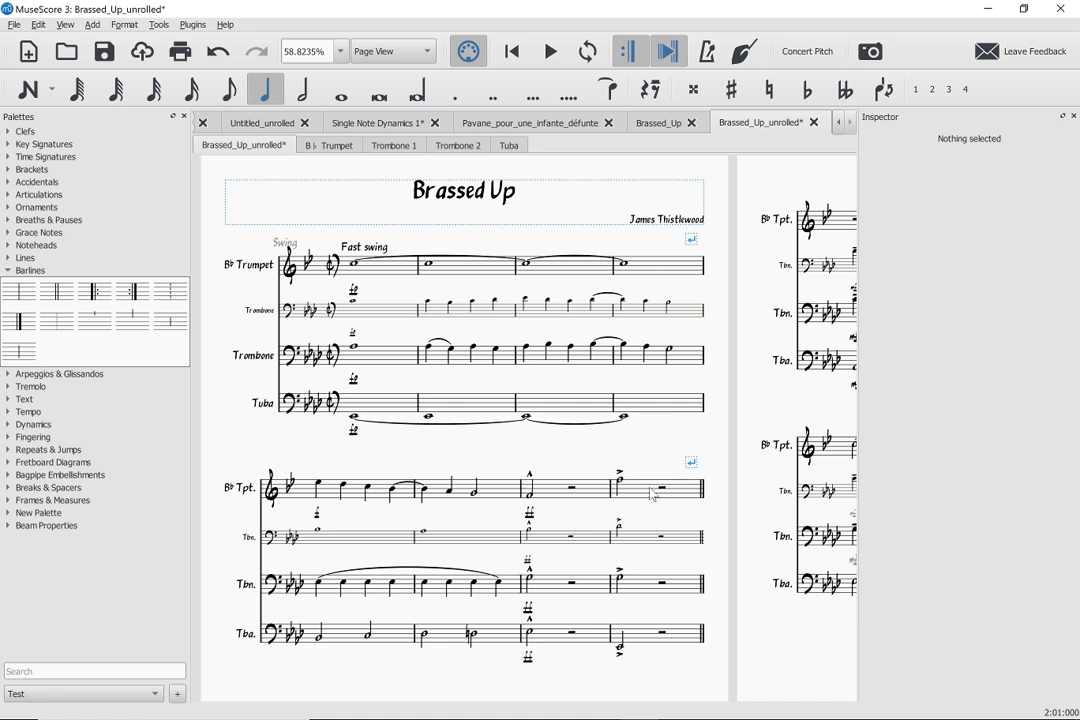
click(330, 145)
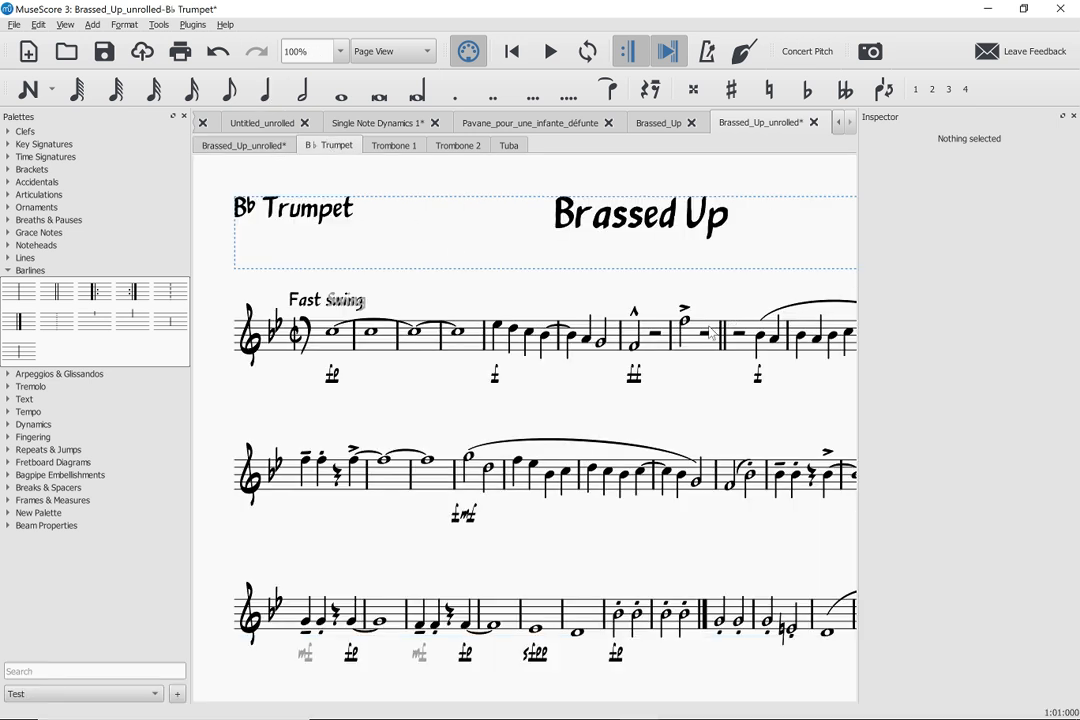
click(224, 146)
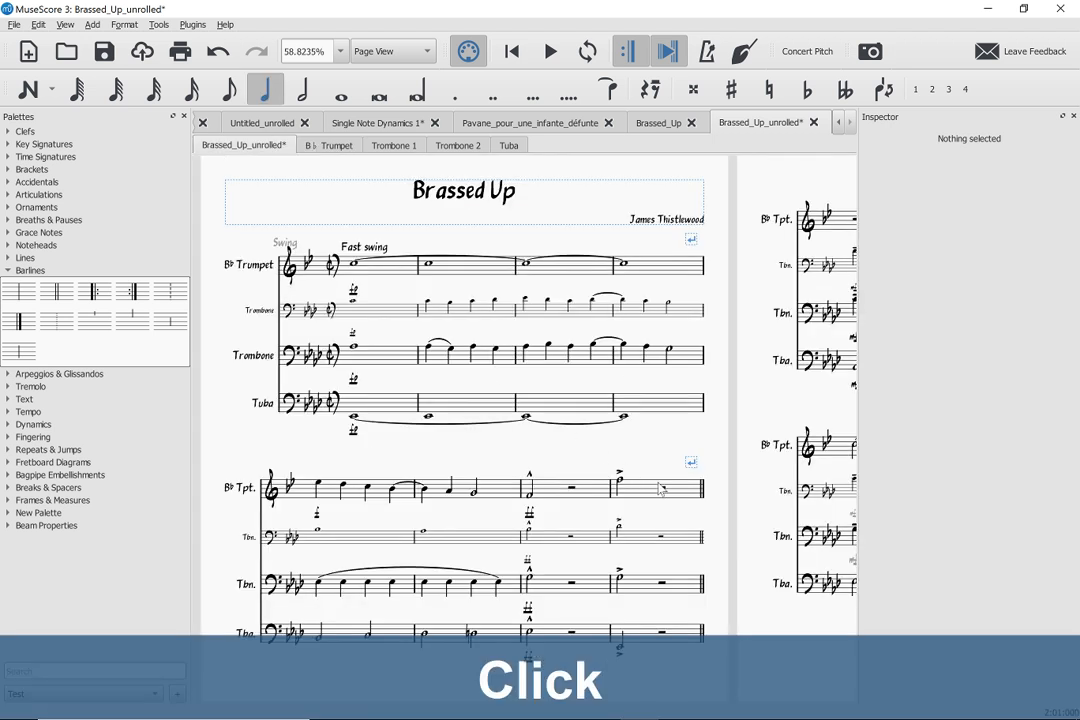
Extend the trumpet's barline at the start of measure 8 down to the first trombone staff to connect the barlines between staves.
double_click(610, 491)
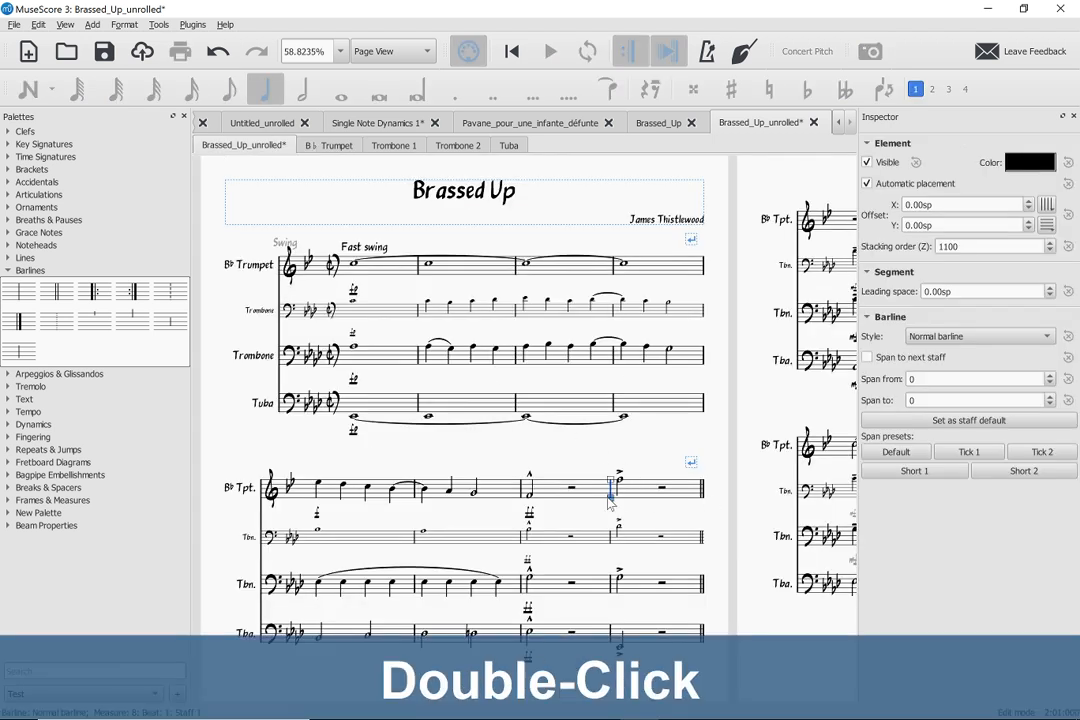
scroll(610, 500, down, 2)
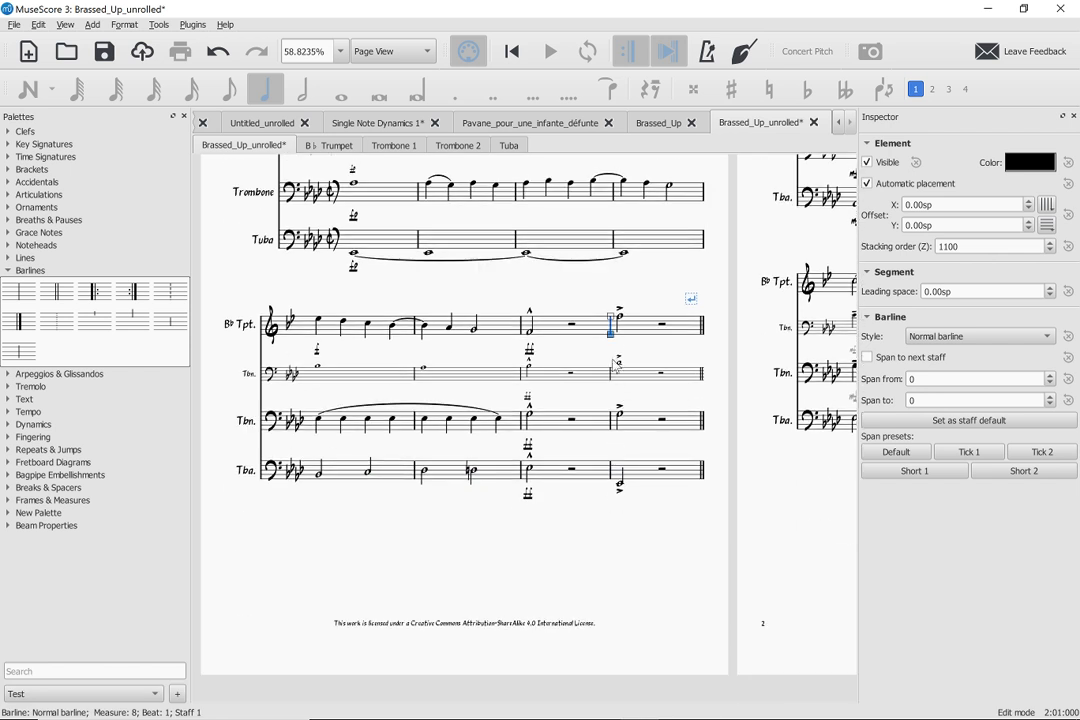
drag(611, 338, 612, 367)
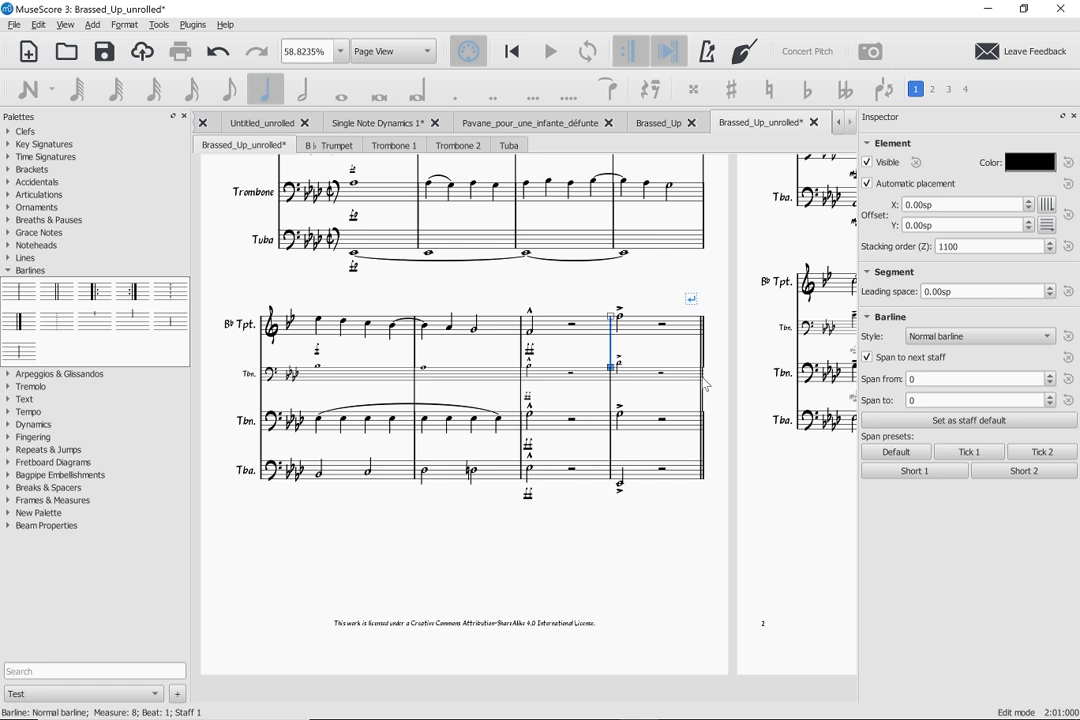
Select the double barline ending measure 8 and turn off scaling barlines to staff size in the score's style settings.
click(703, 378)
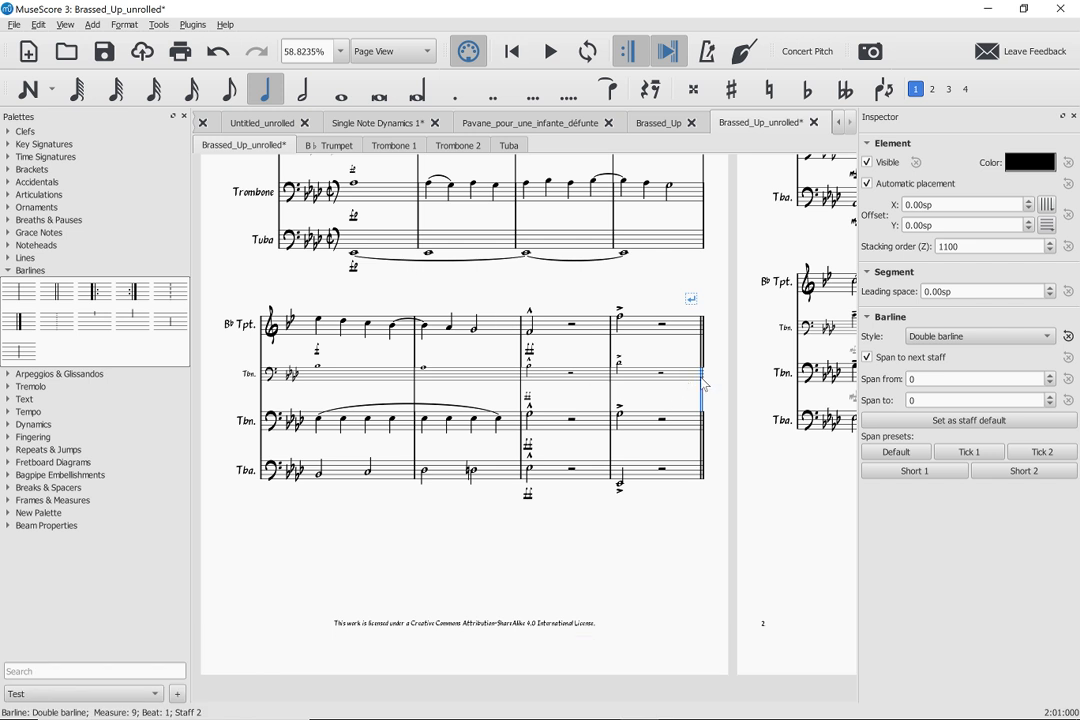
click(124, 24)
click(118, 41)
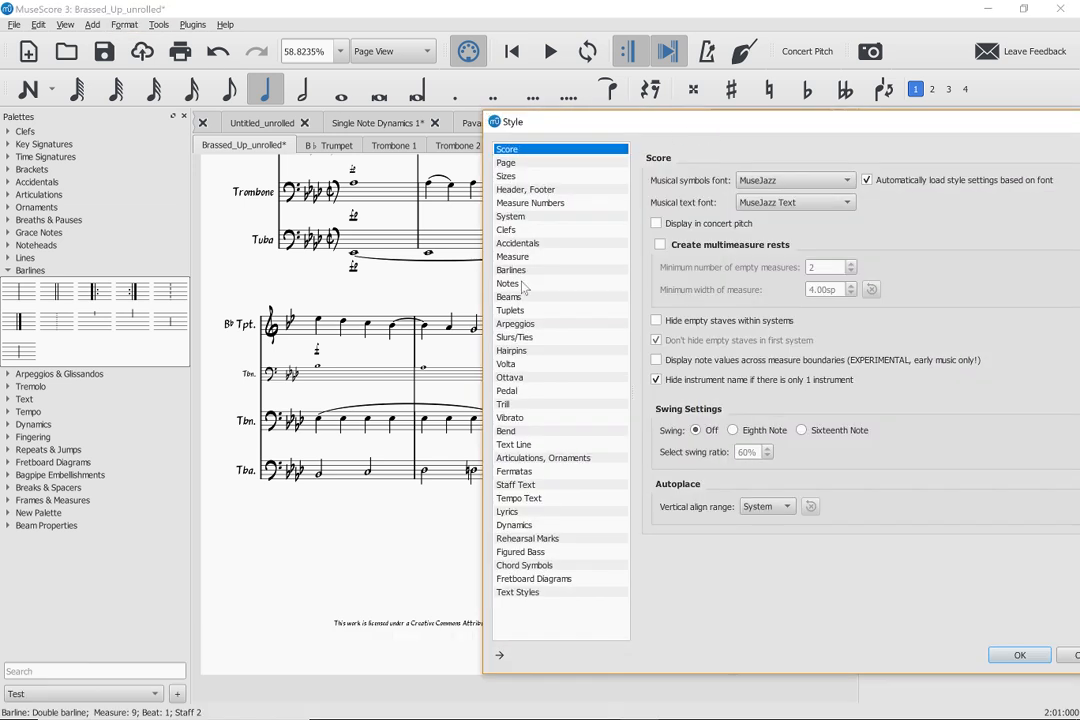
click(513, 271)
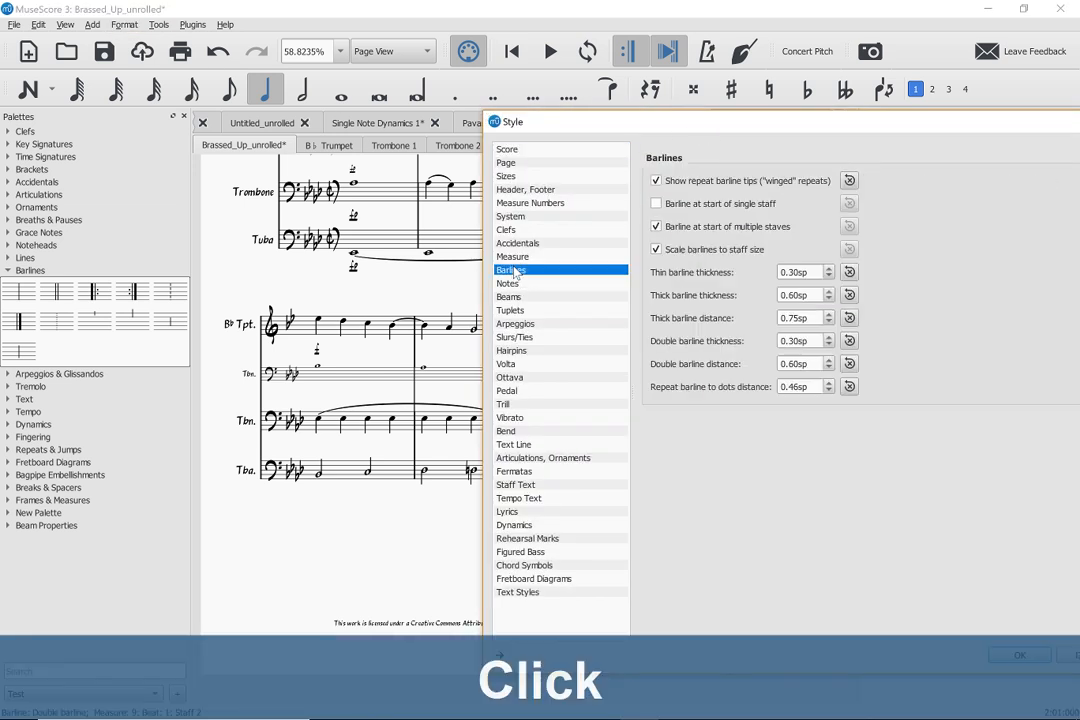
click(656, 249)
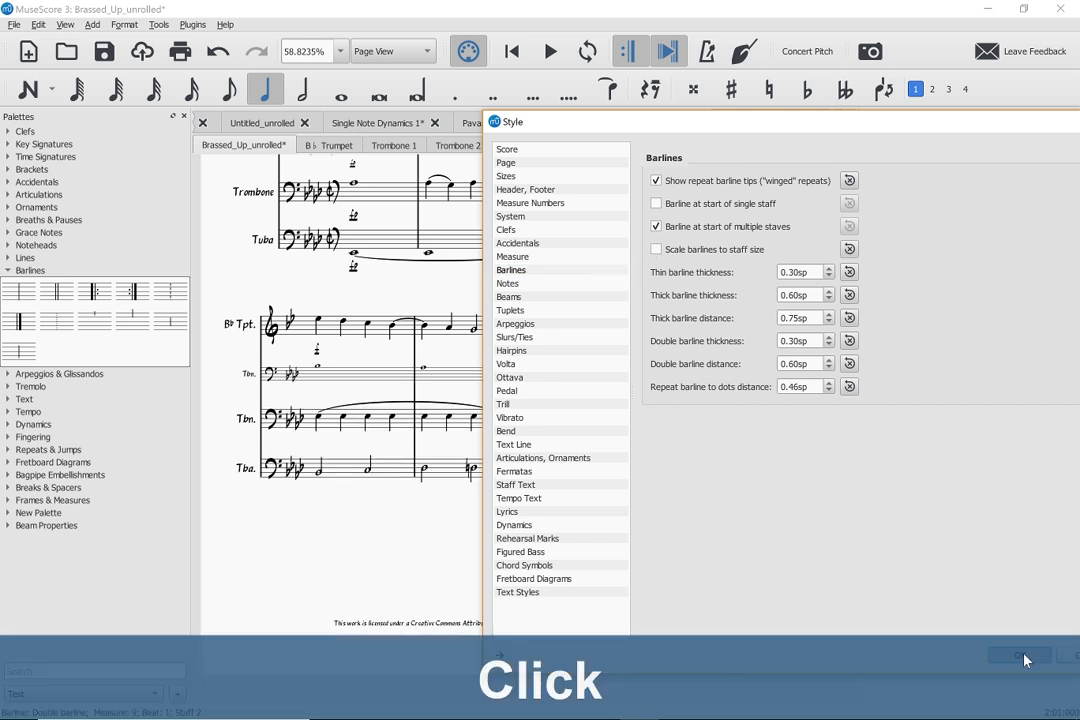
click(1022, 656)
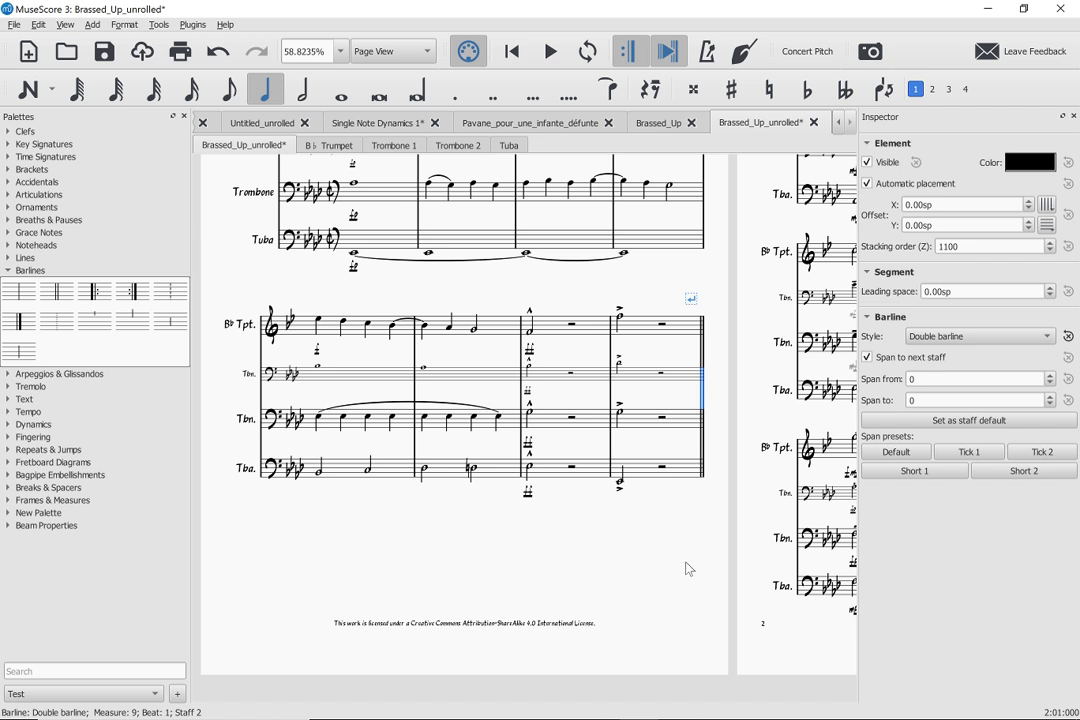
Create a new untitled score from the Grand Staff template, keeping the default settings.
key(ctrl+n)
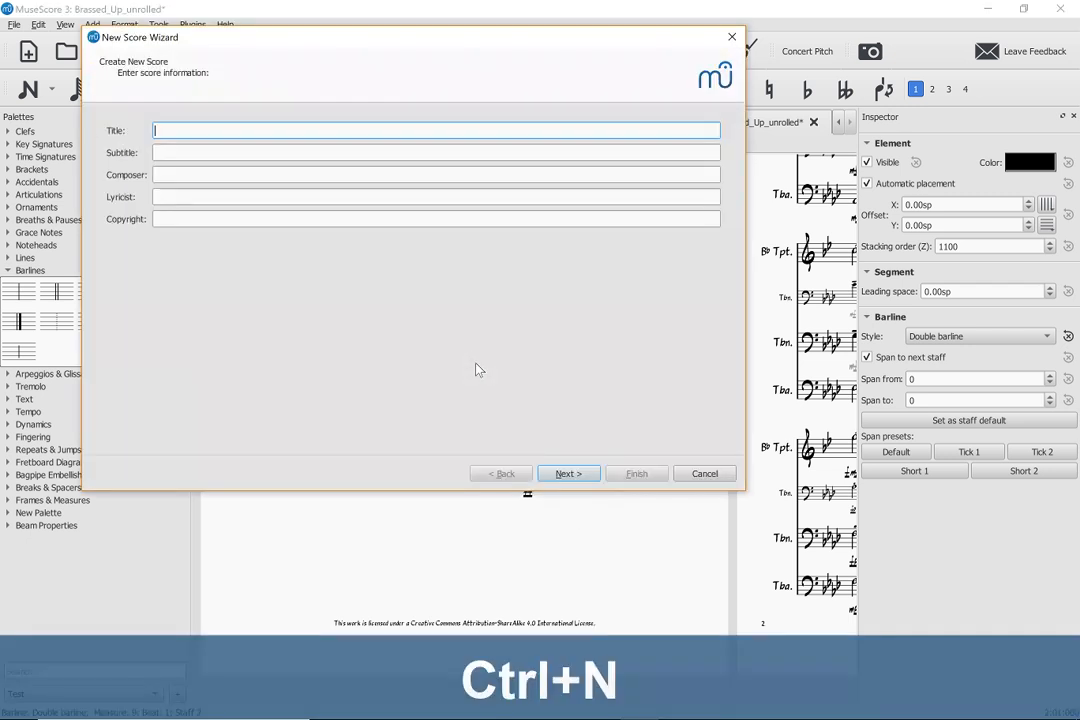
key(Return)
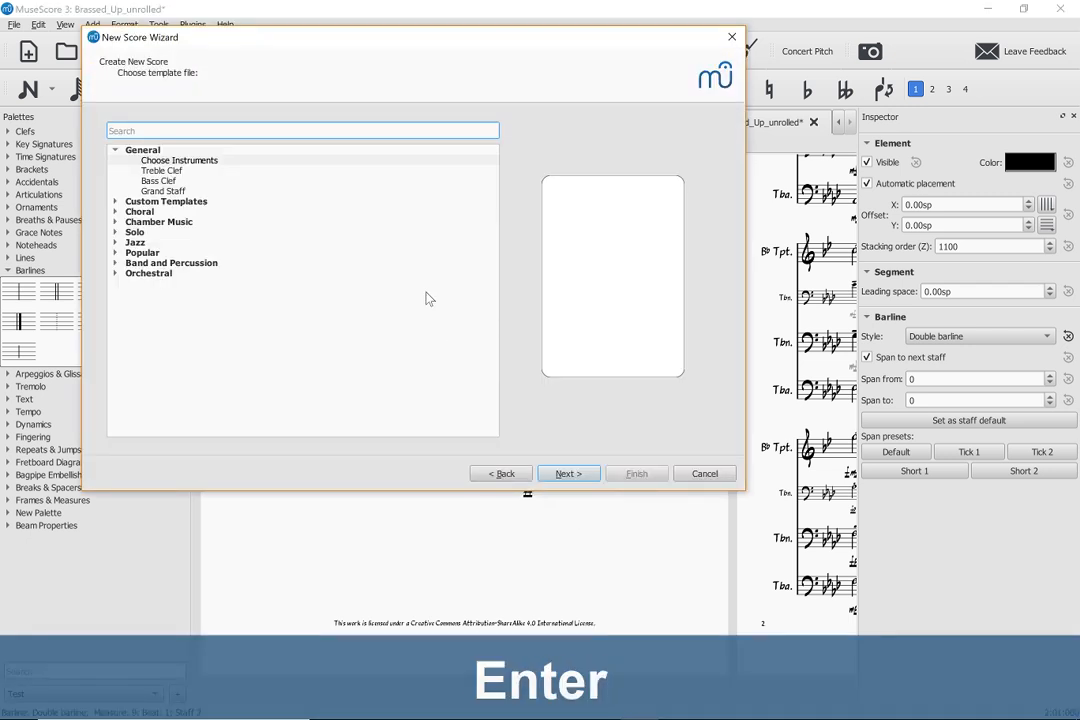
click(172, 192)
key(Return)
key(Return)
key(Return)
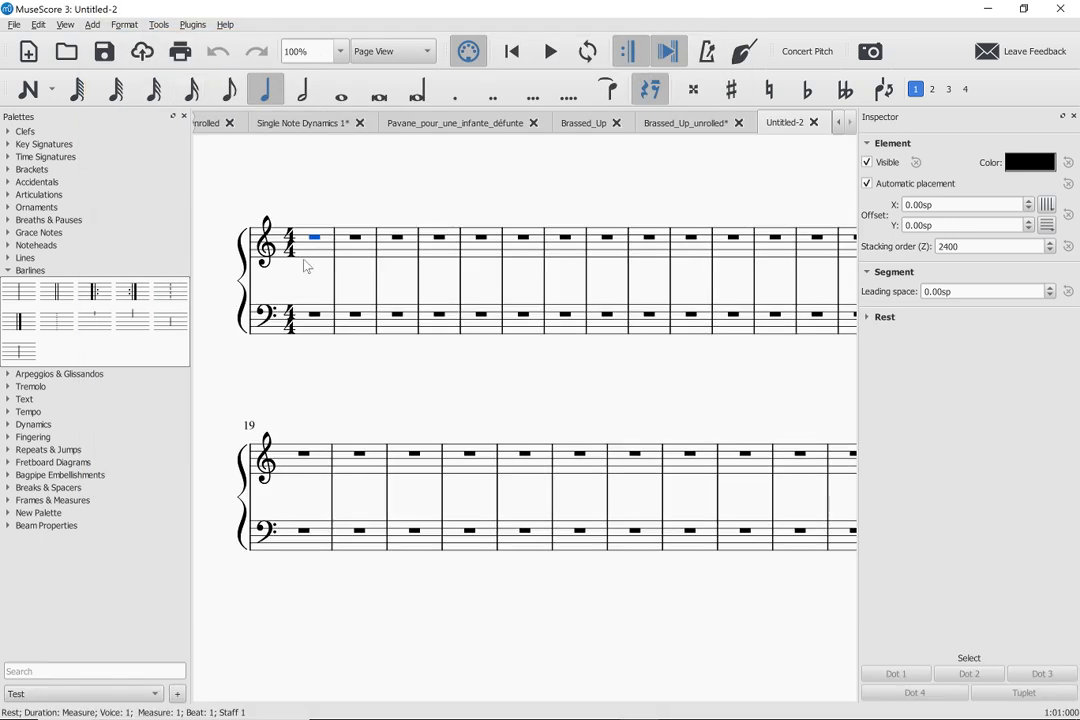
Enter the eighth notes C, D, E, F and G in the bass staff's first measure, with the run starting on C4.
click(311, 330)
key(4)
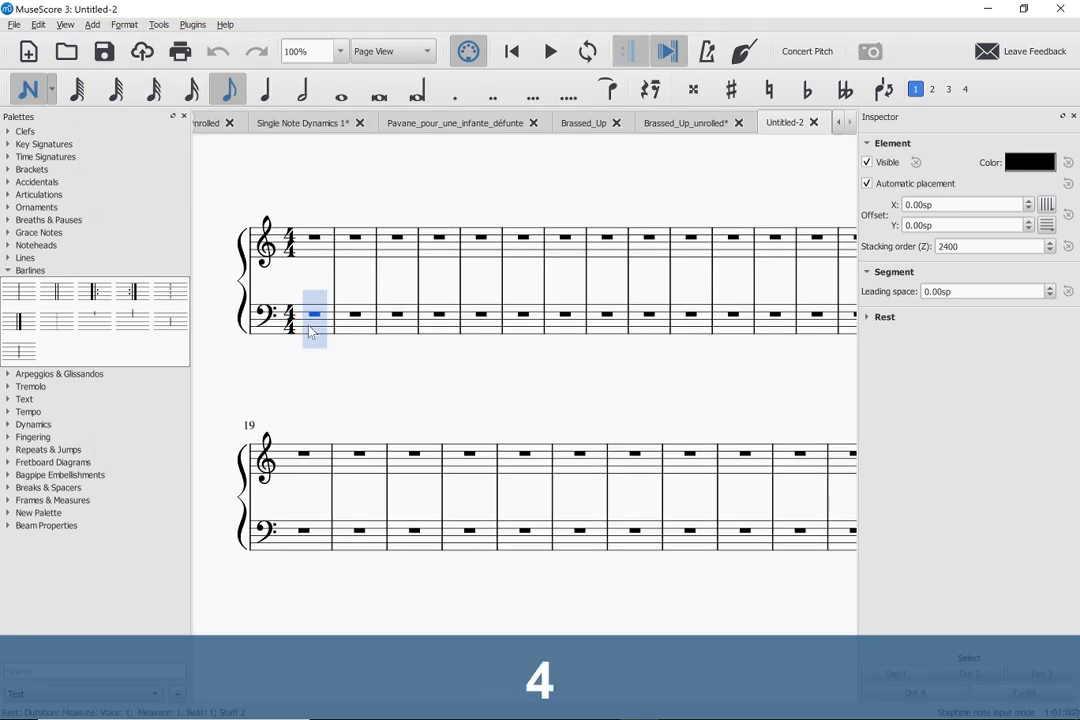
key(c)
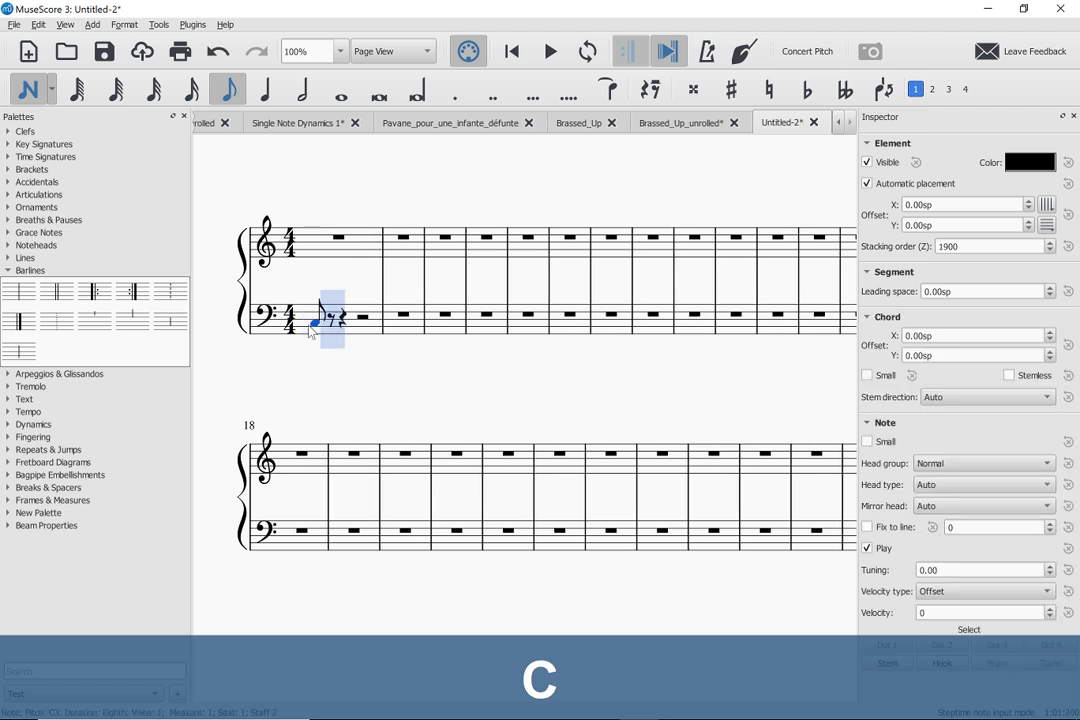
key(ctrl+Up)
key(d)
key(e)
key(f)
key(g)
key(Escape)
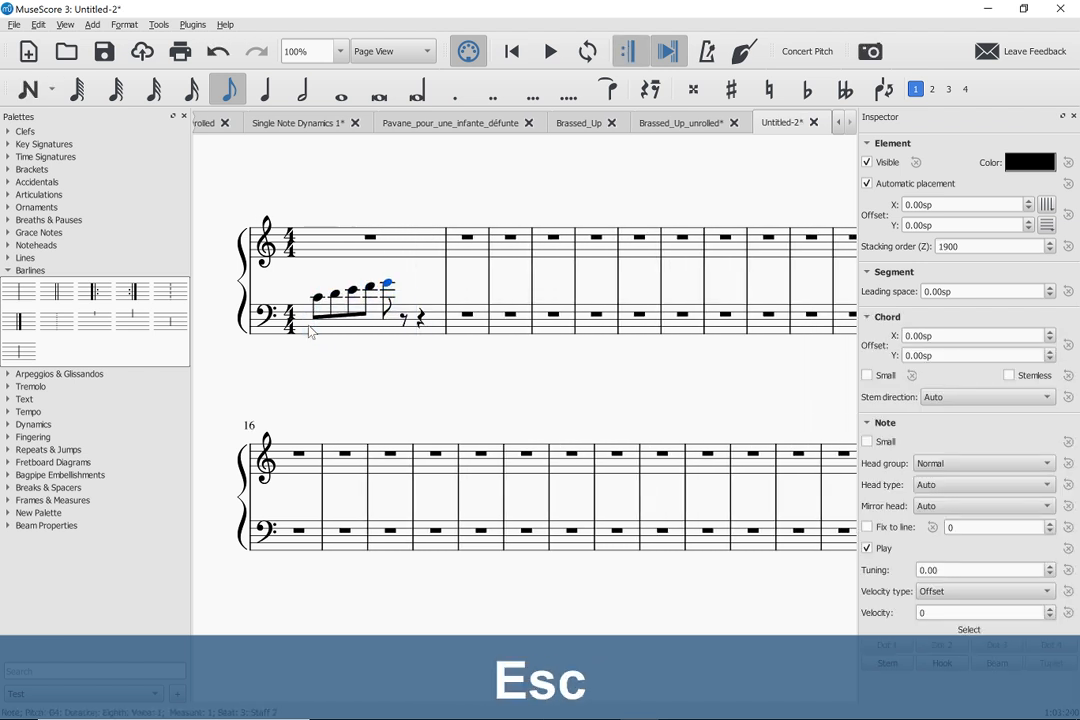
Select the first four eighth notes of the bass staff's run and move them across to the treble staff.
key(Left)
key(Left)
key(Left)
key(Left)
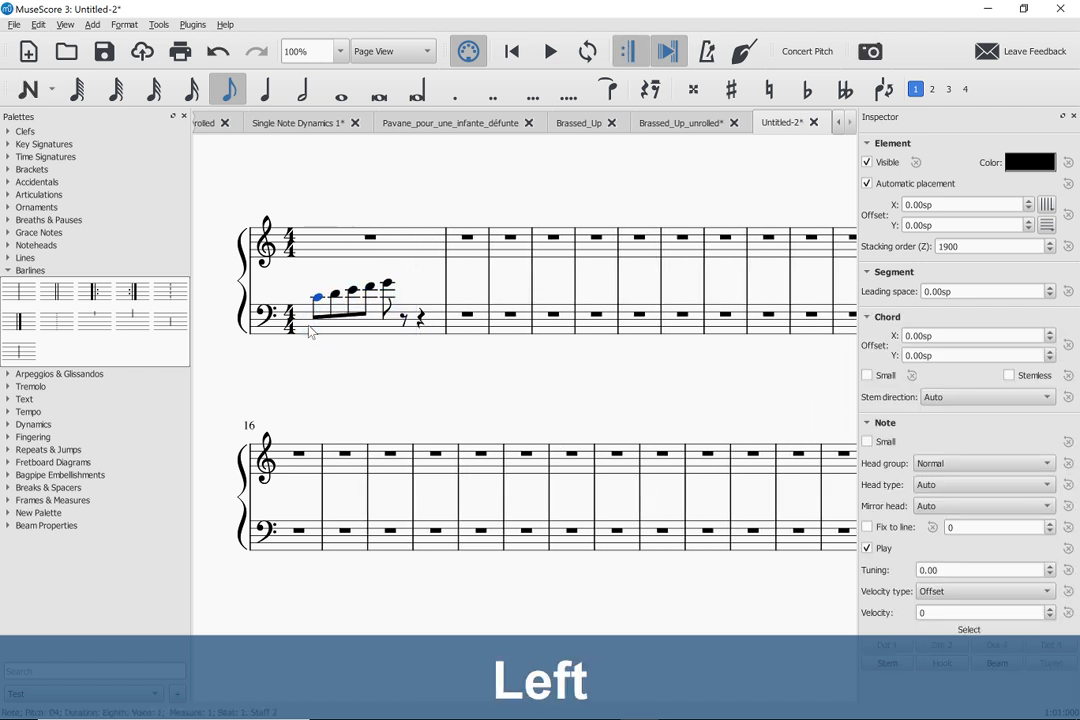
key(shift+Right)
key(shift+Right)
key(shift+Right)
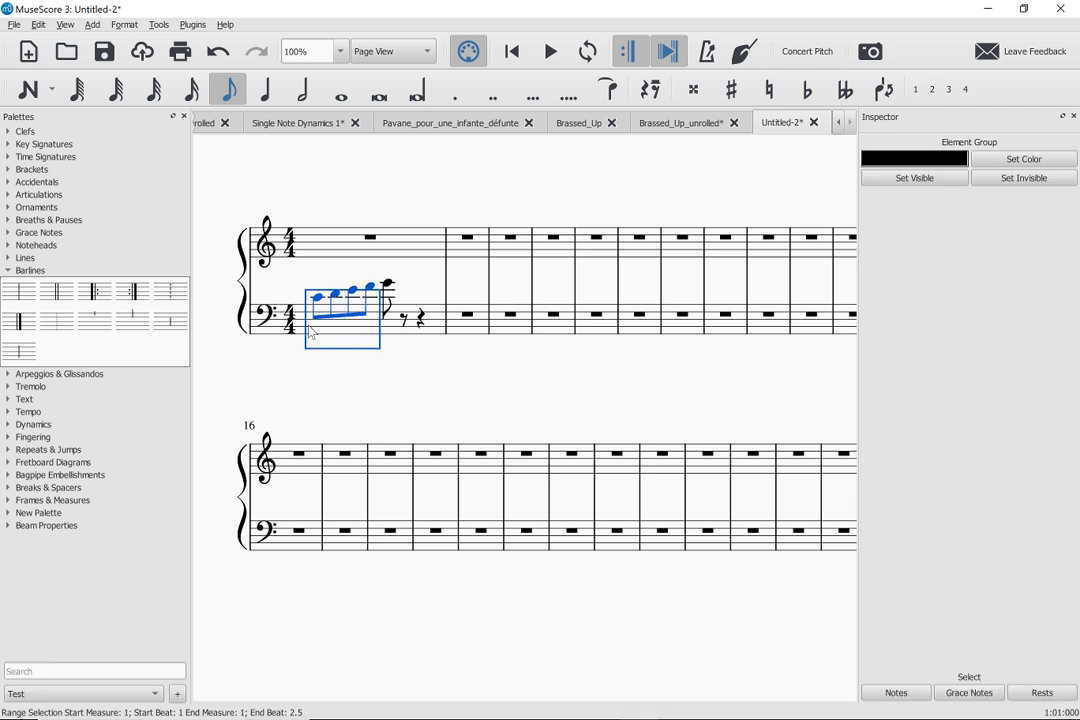
key(ctrl+shift+Up)
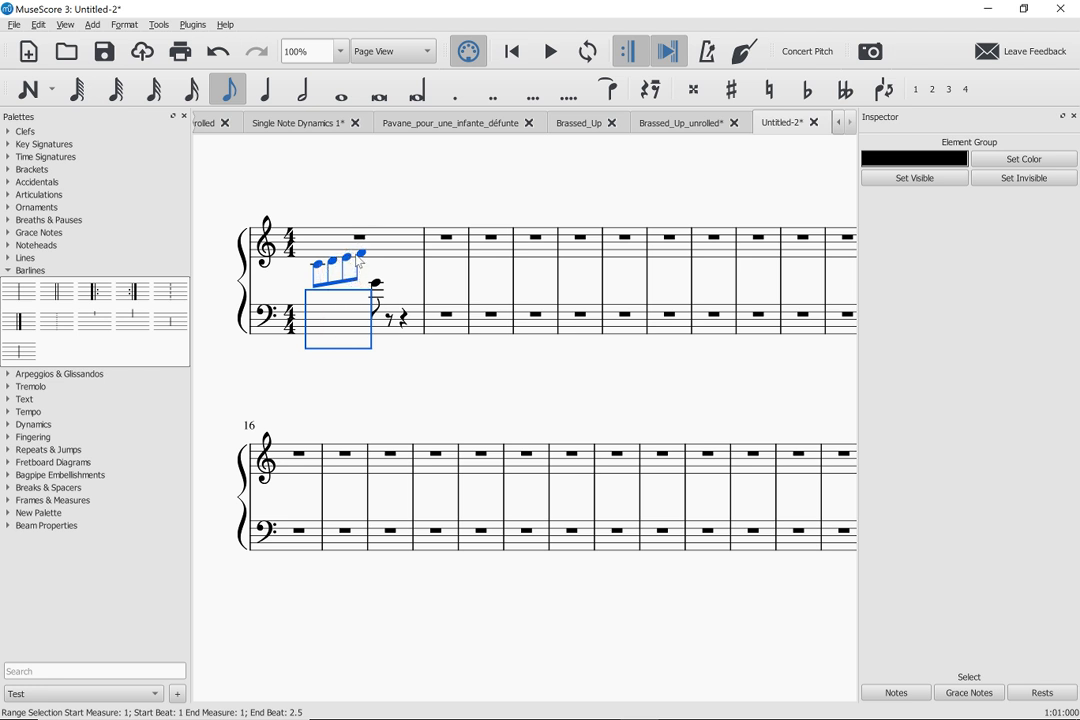
Select the first two cross-staff eighth notes and move them back down to the bass staff.
click(317, 264)
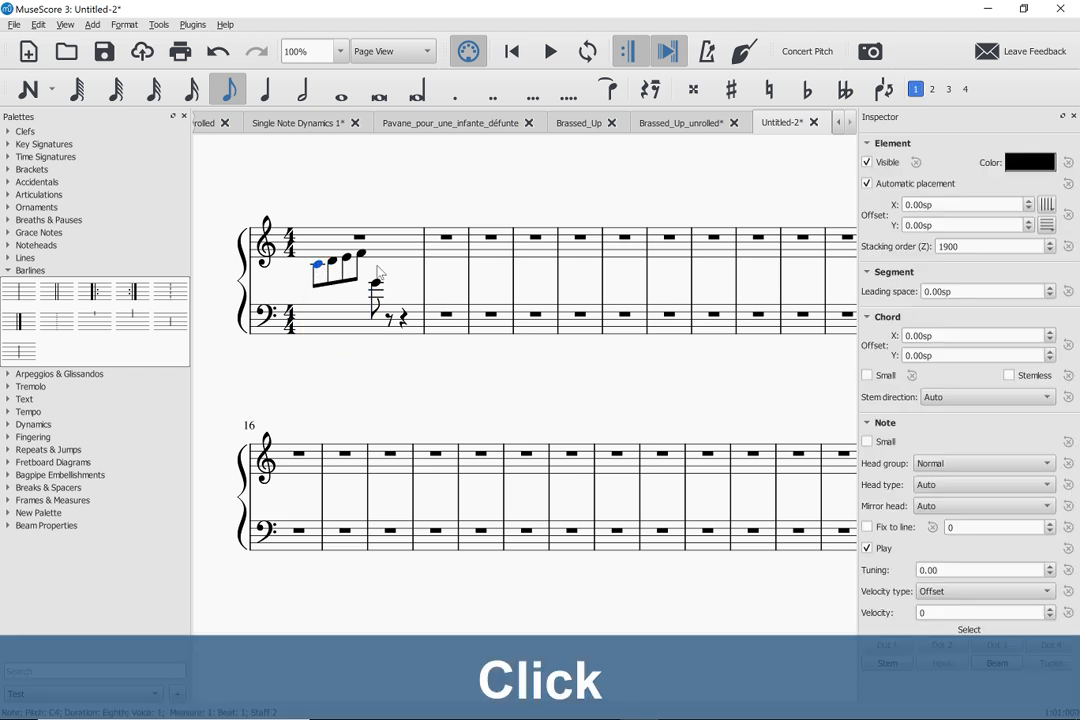
click(362, 255)
key(Right)
key(Left)
key(Left)
key(Left)
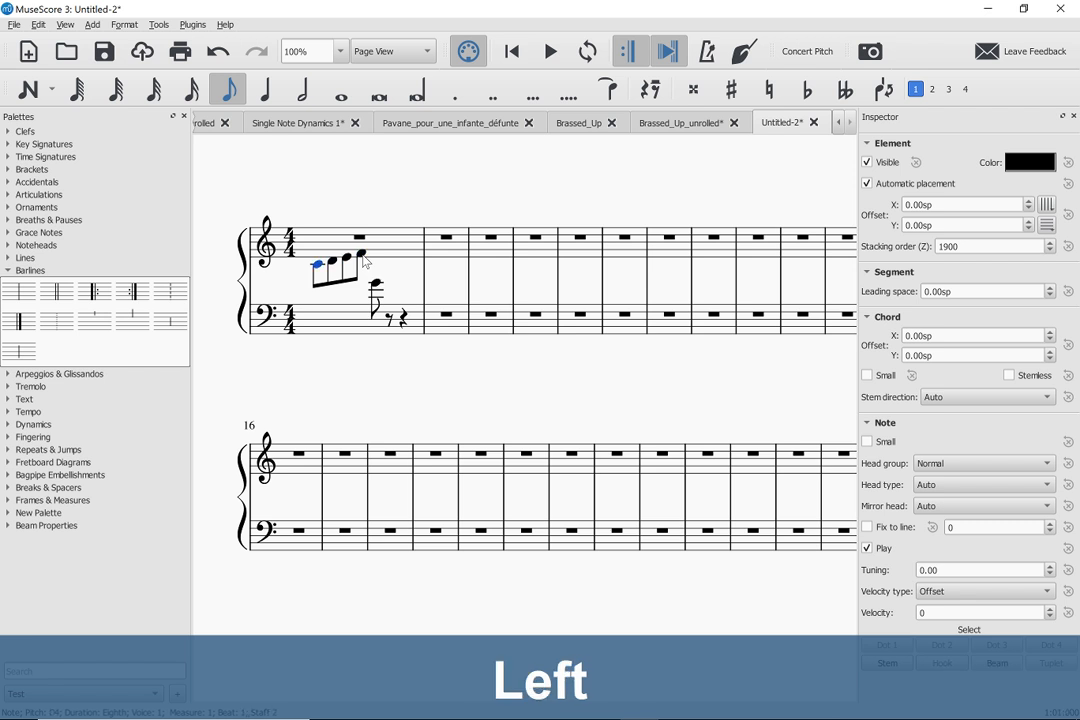
key(shift+Right)
key(ctrl+shift+Down)
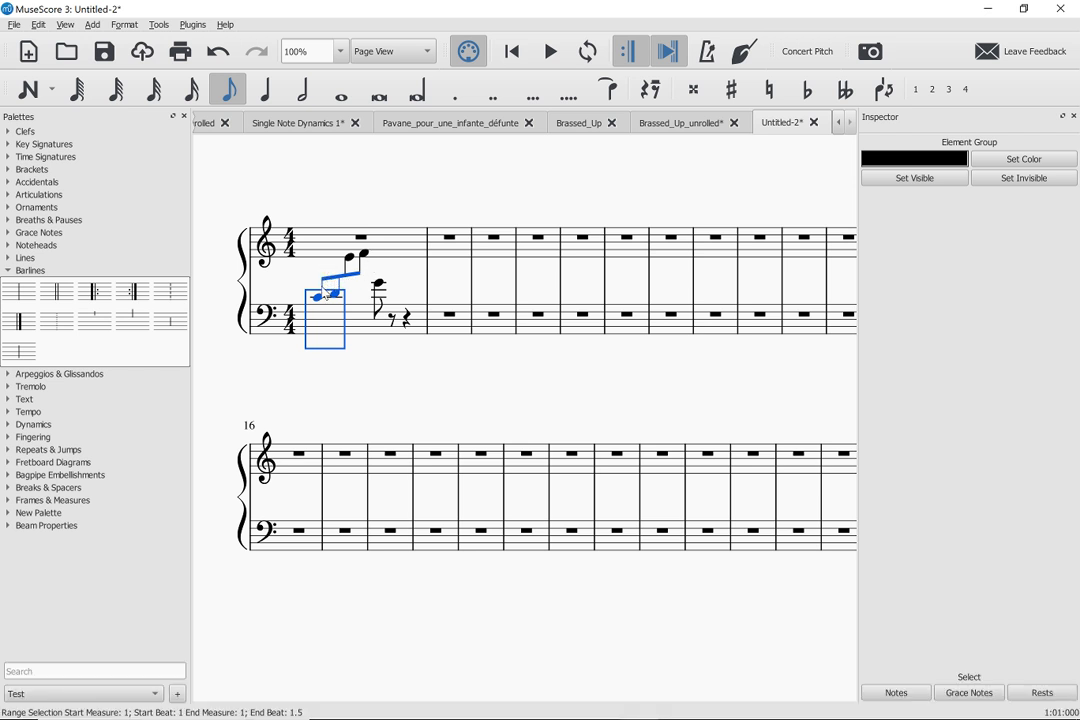
Move the first two eighth notes of the beamed group up to the treble staff again.
click(317, 298)
key(shift+Right)
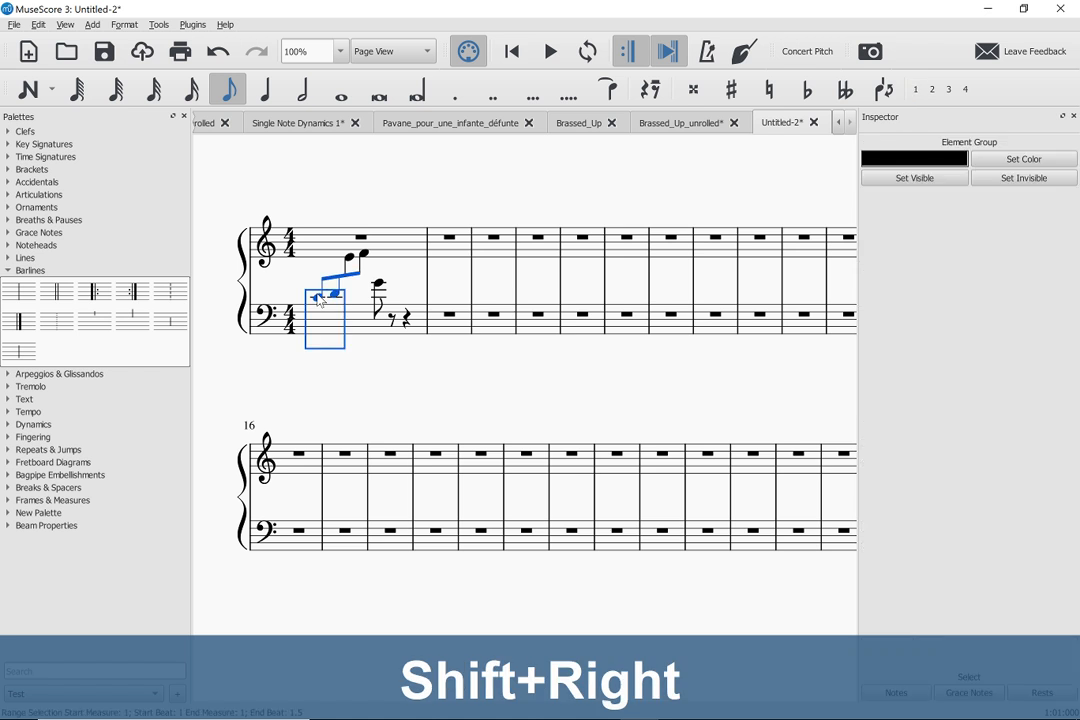
key(ctrl+shift+Up)
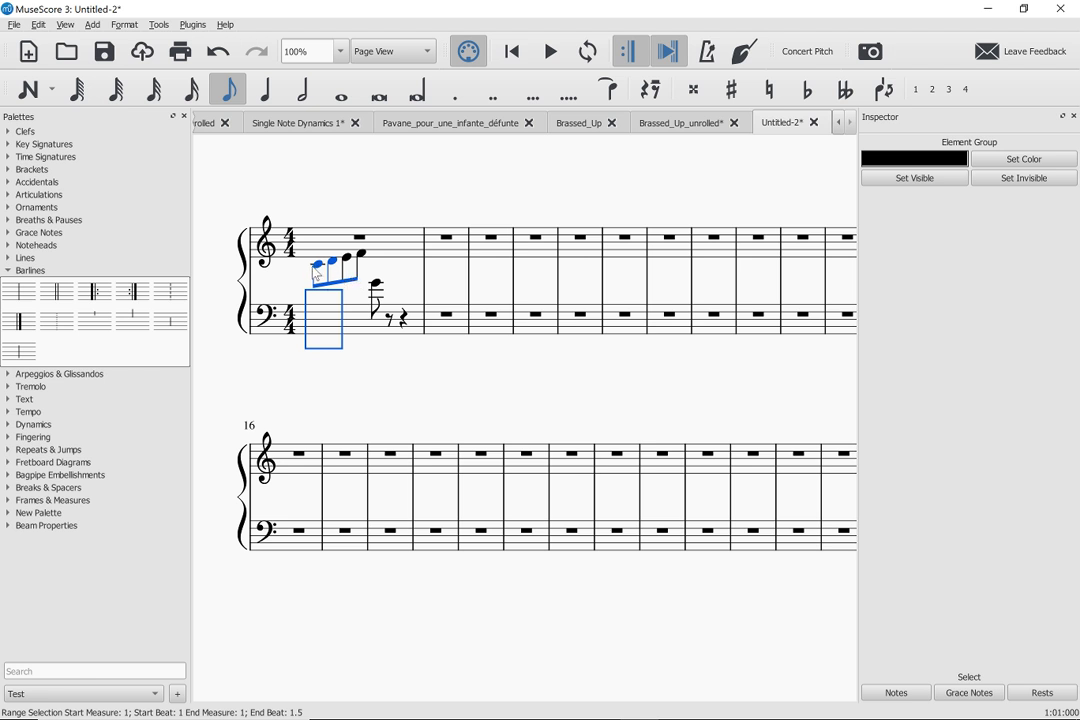
Move only the first C back down to the bass staff and add a slur over the four beamed eighth notes.
click(318, 265)
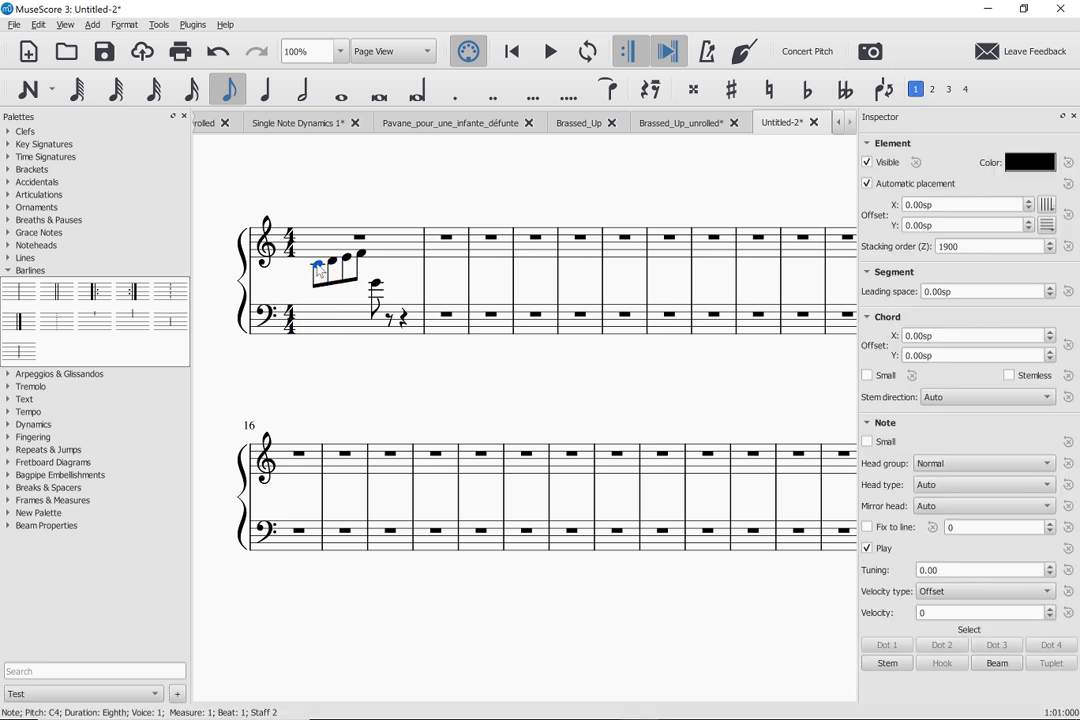
key(ctrl+shift+Down)
key(shift+Right)
key(shift+Right)
key(shift+Right)
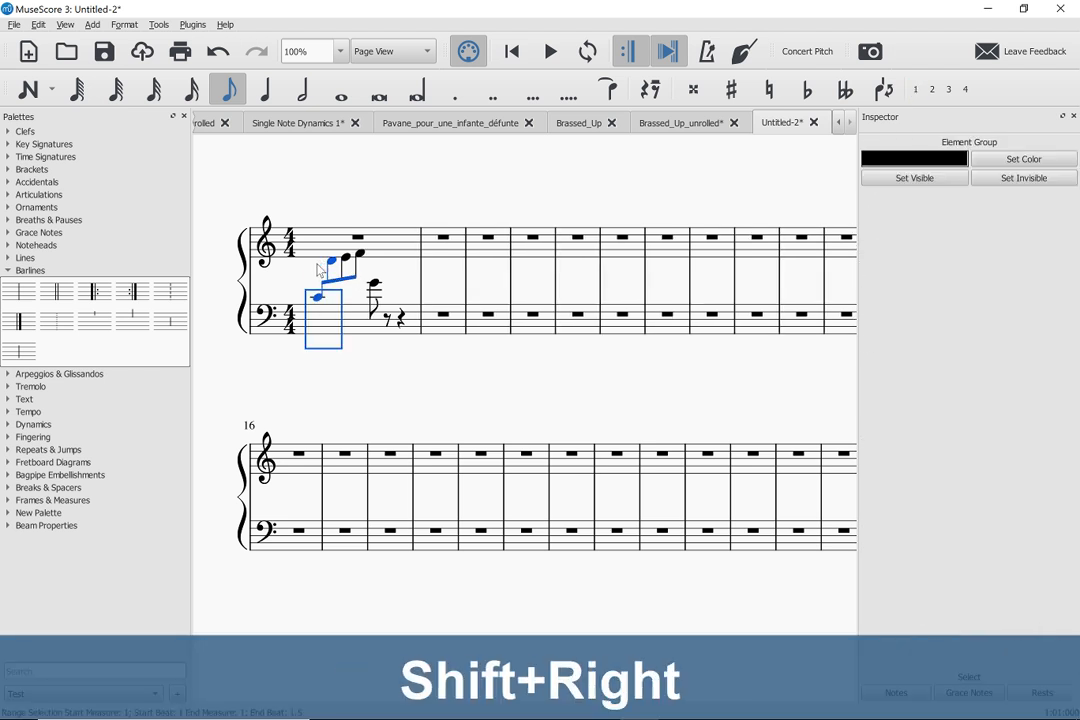
key(s)
key(Escape)
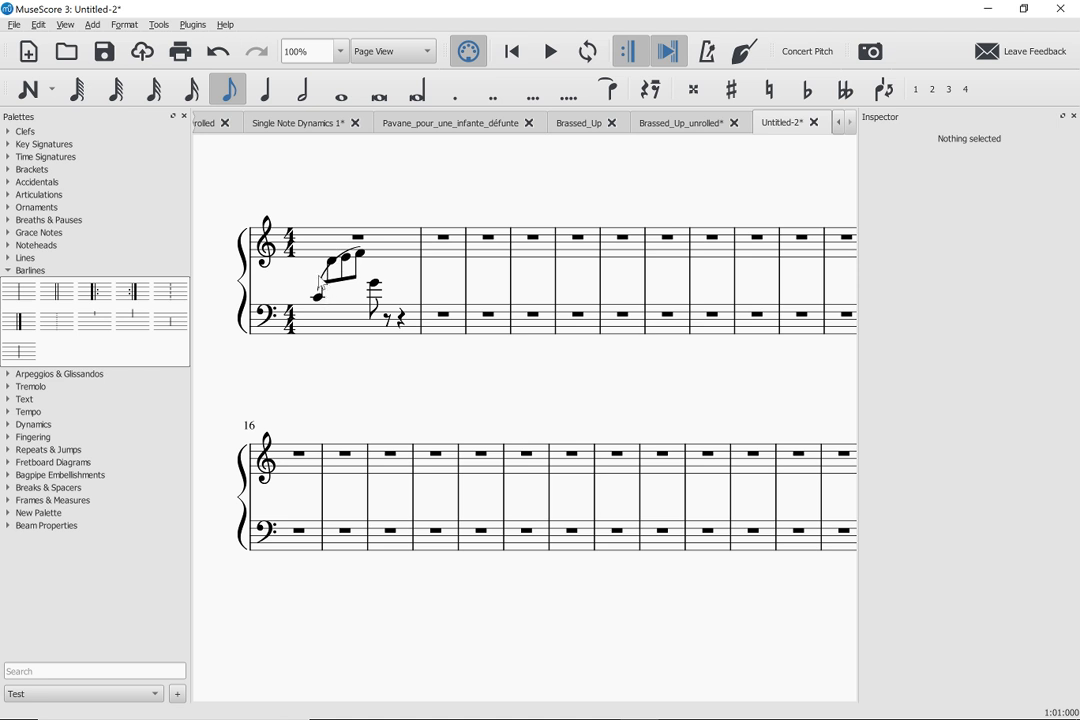
Reshape the slur over the cross-staff notes so its curve arches higher and clears the noteheads.
double_click(323, 279)
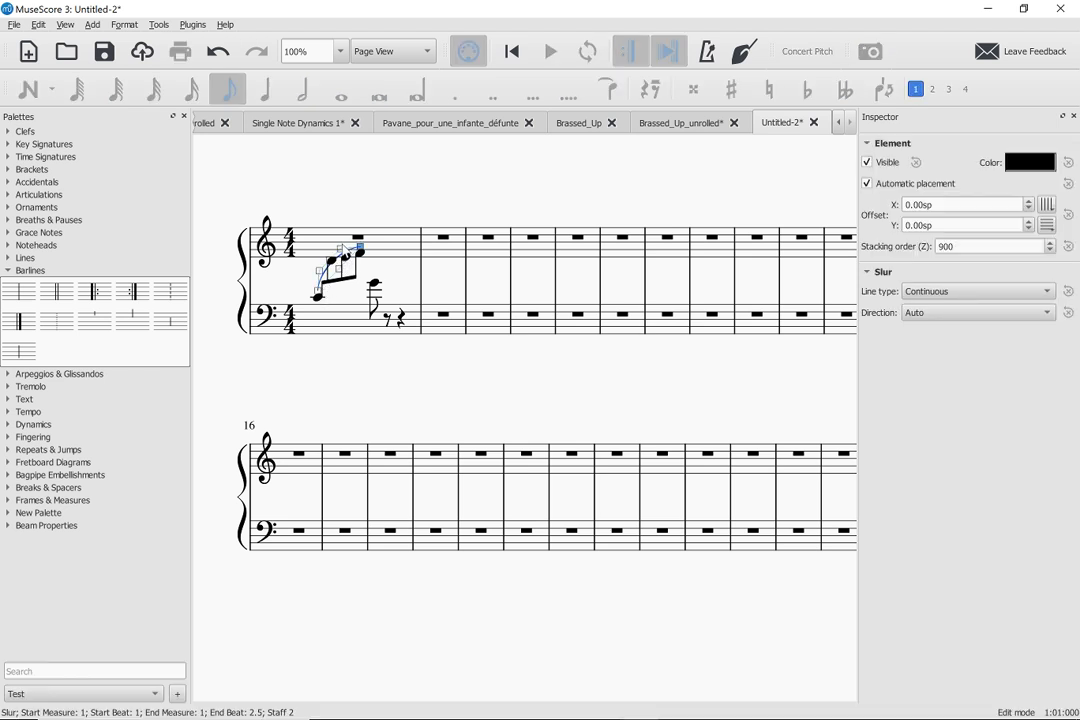
click(341, 248)
drag(341, 248, 326, 241)
key(Escape)
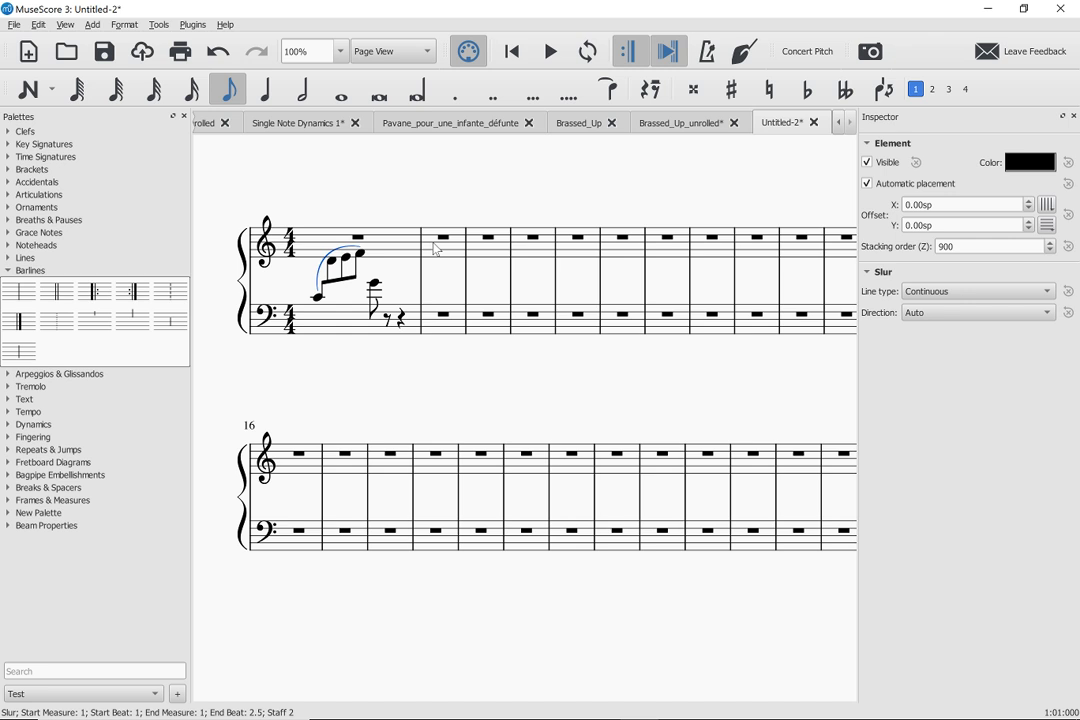
Add a B♭ Trumpet from the common brass instruments to the score.
key(i)
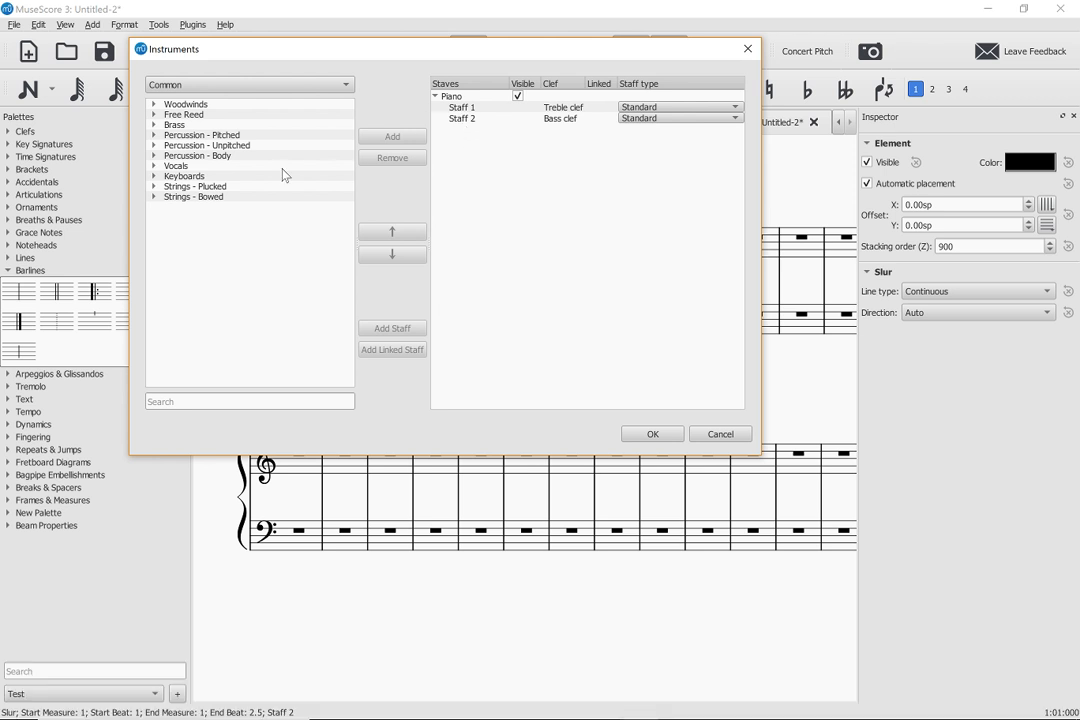
click(181, 127)
click(181, 127)
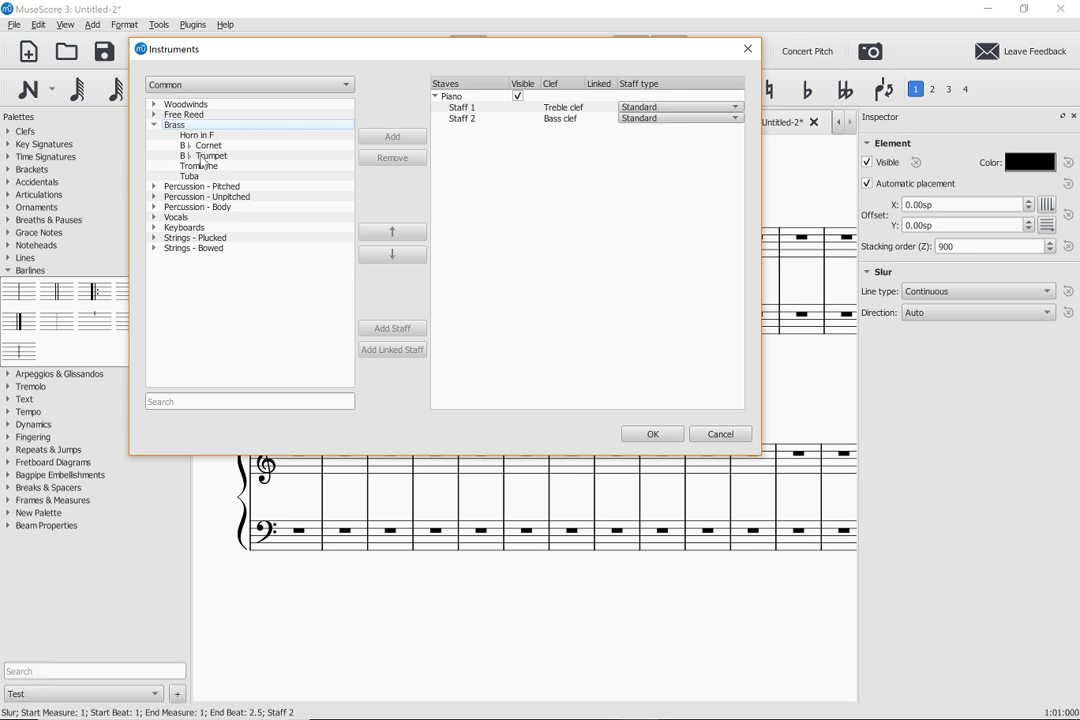
double_click(203, 157)
click(646, 433)
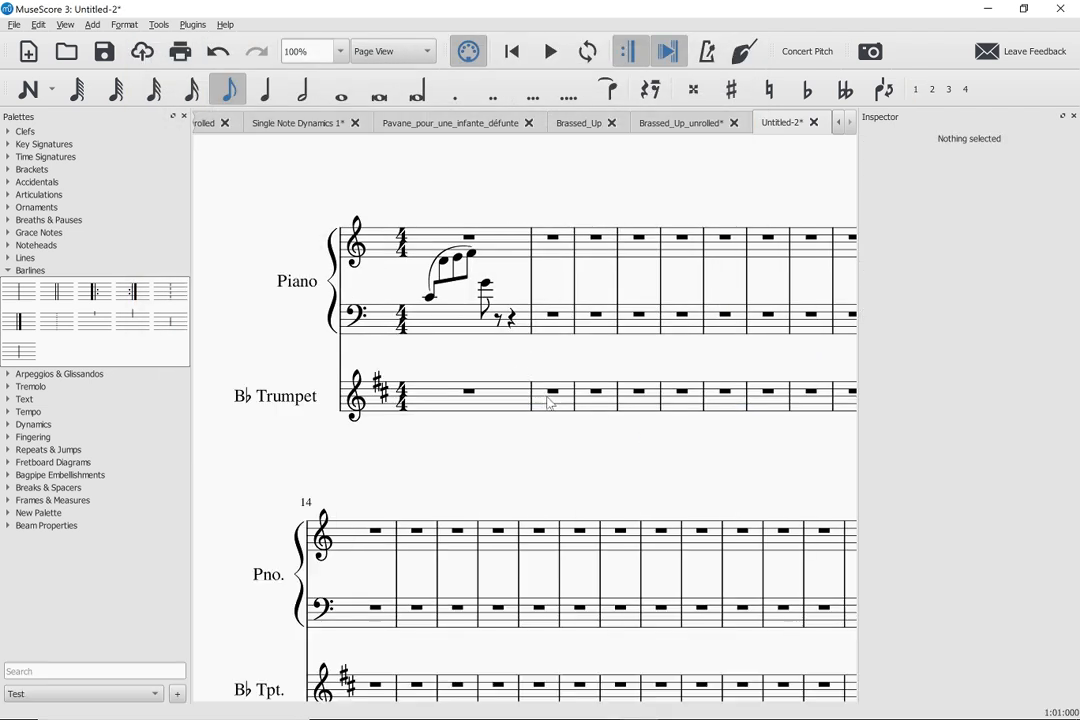
Enter the sixteenth notes C, D, E, F, G, F, E, D and C in the second measure of the B♭ Trumpet staff.
key(n)
key(Escape)
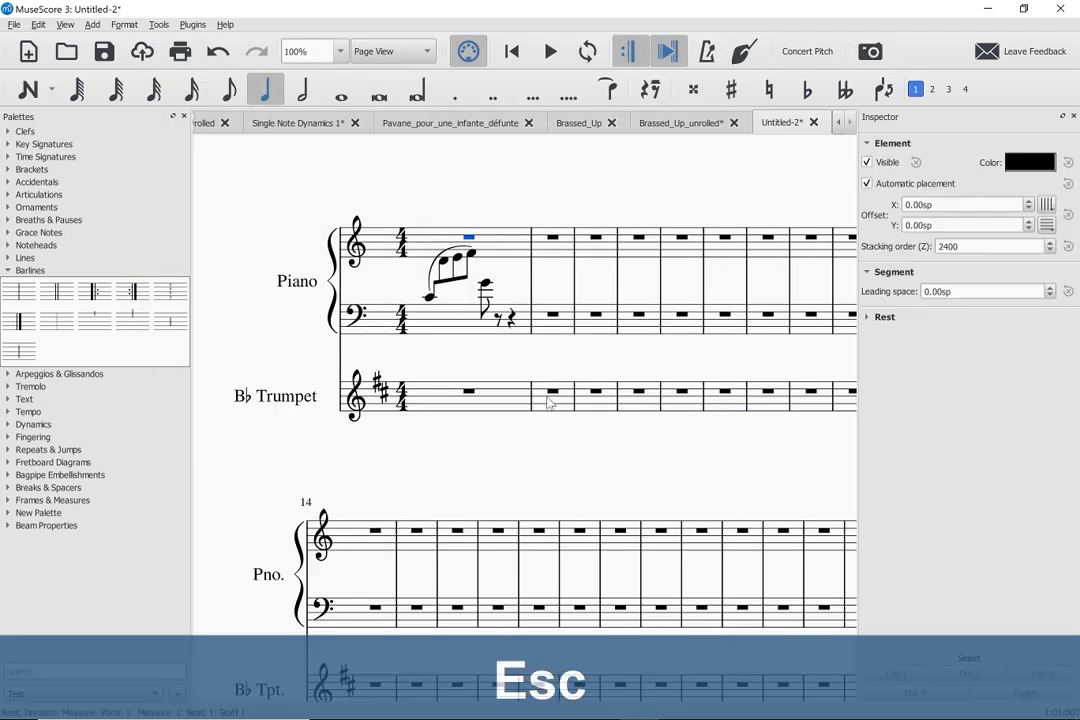
click(552, 396)
key(n)
key(3)
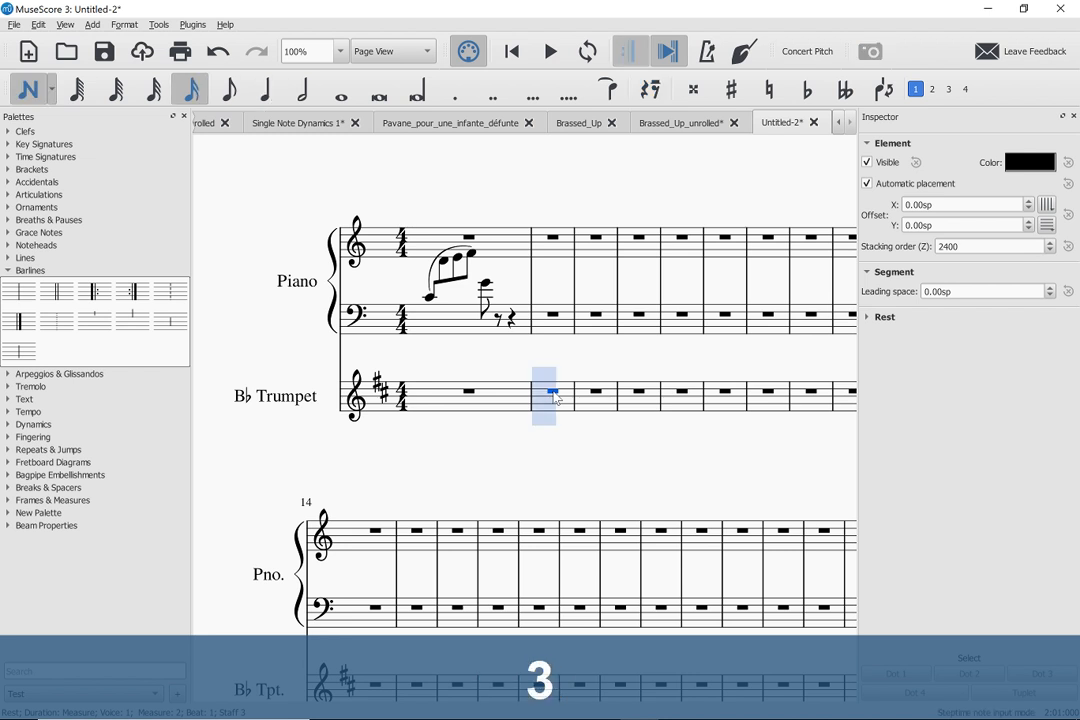
key(c)
key(d)
key(e)
key(f)
key(g)
key(f)
key(e)
key(d)
key(c)
key(v)
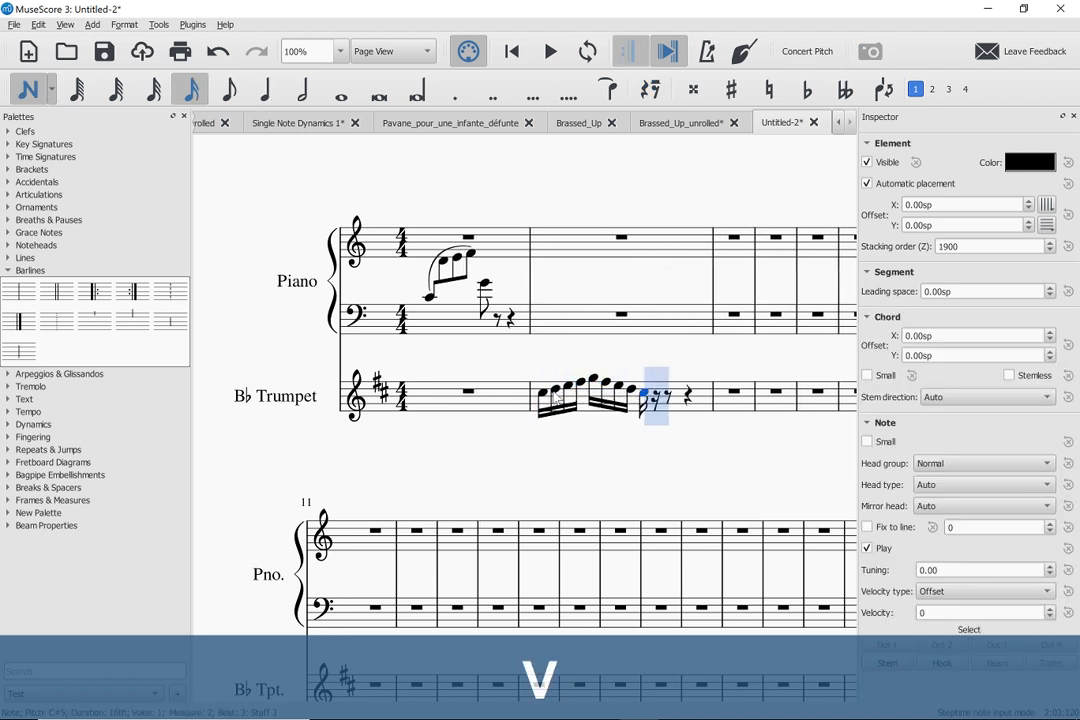
key(Escape)
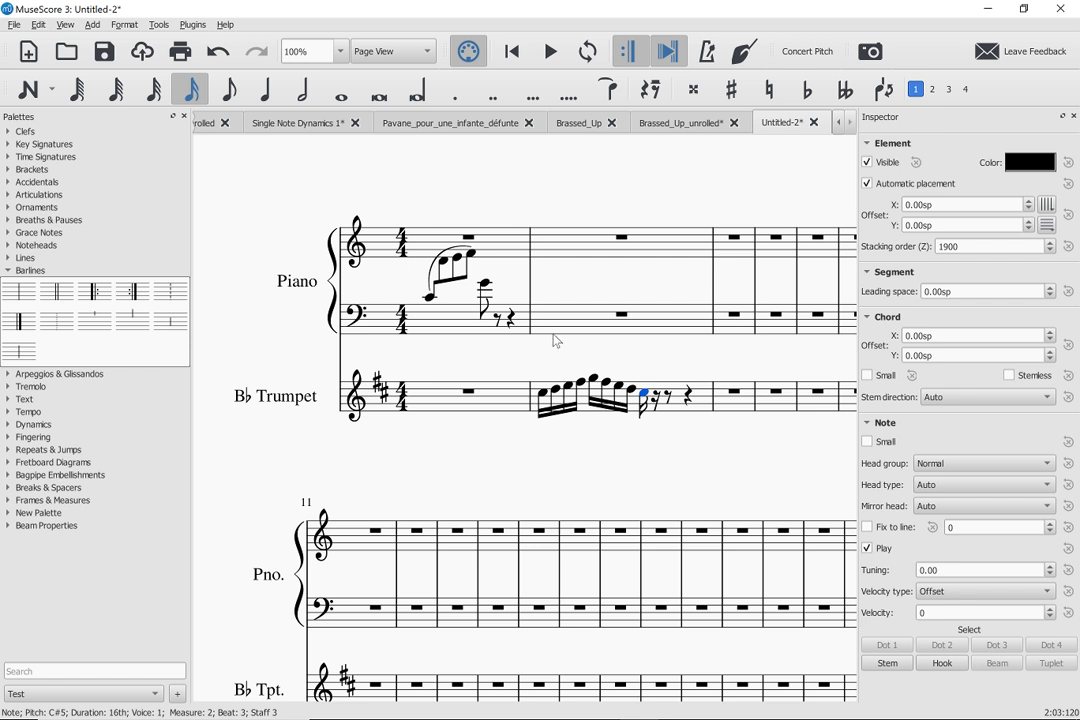
click(515, 412)
right_click(515, 412)
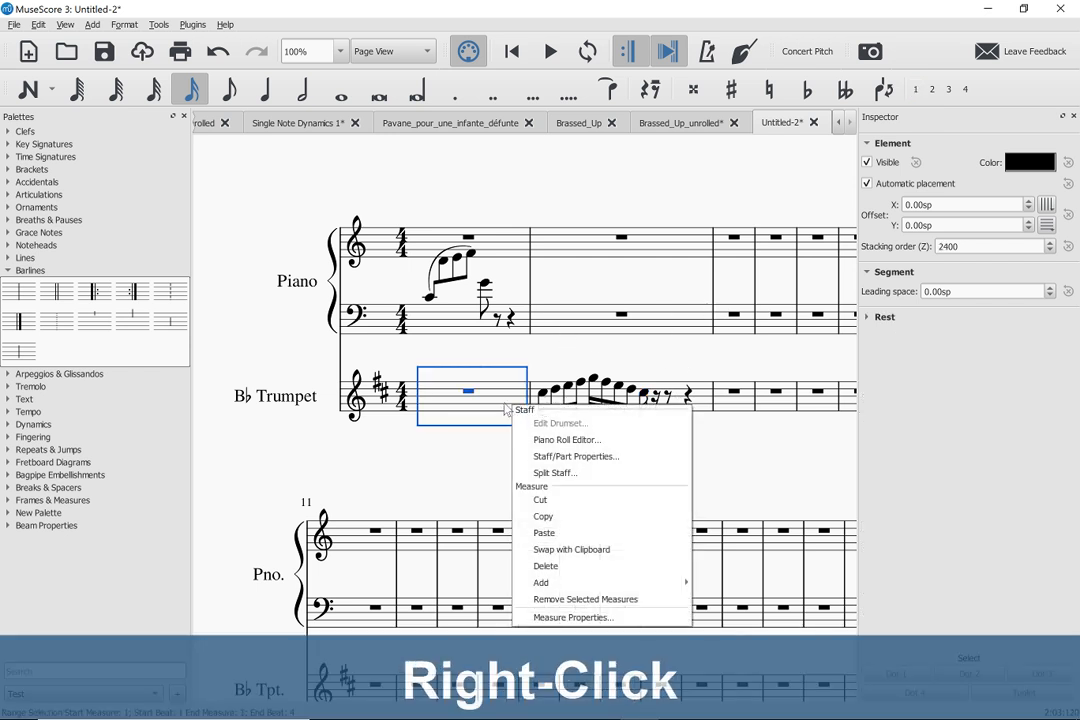
click(430, 450)
Make the B♭ Trumpet invisible in the score's instrument setup, and undo that change.
key(i)
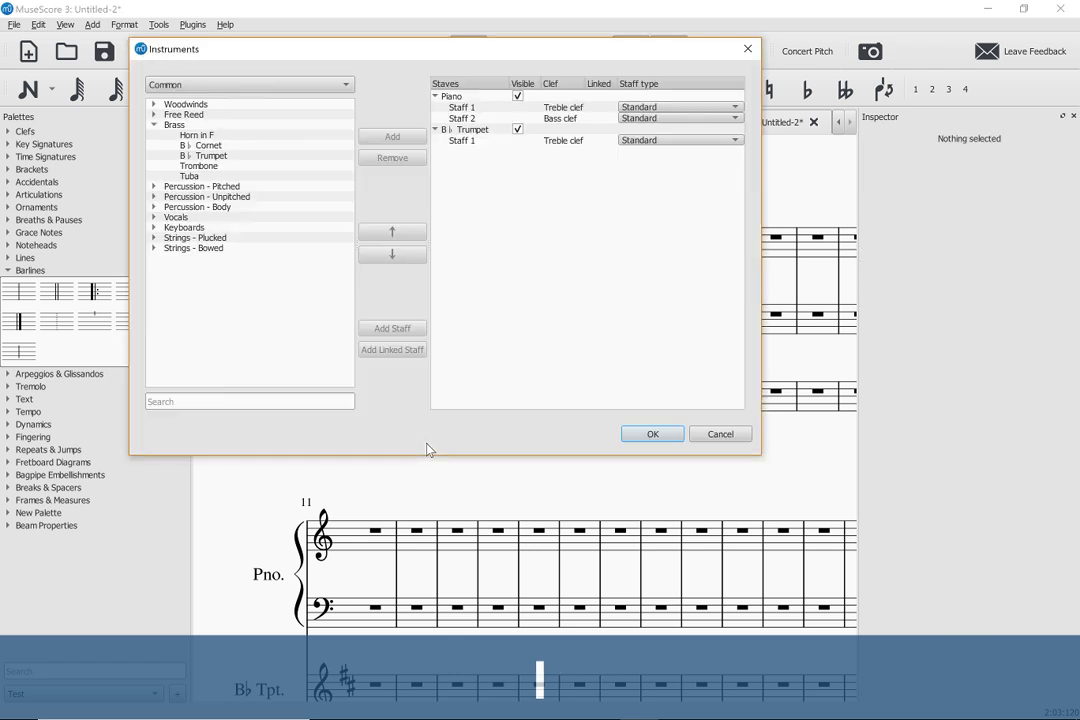
click(518, 131)
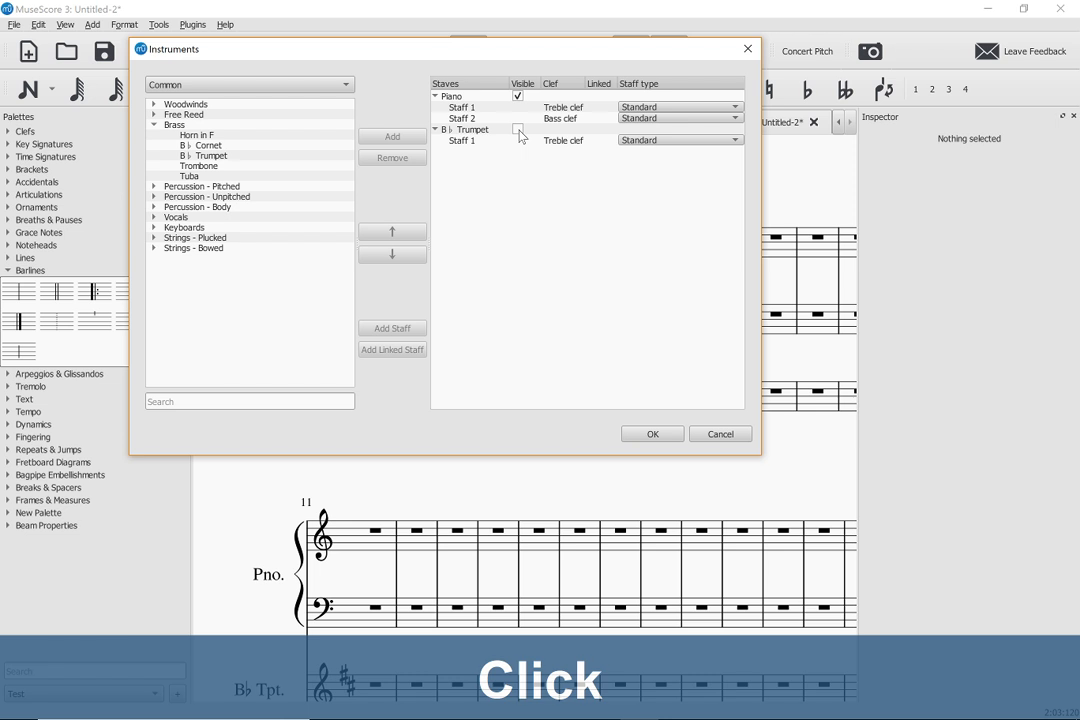
click(636, 436)
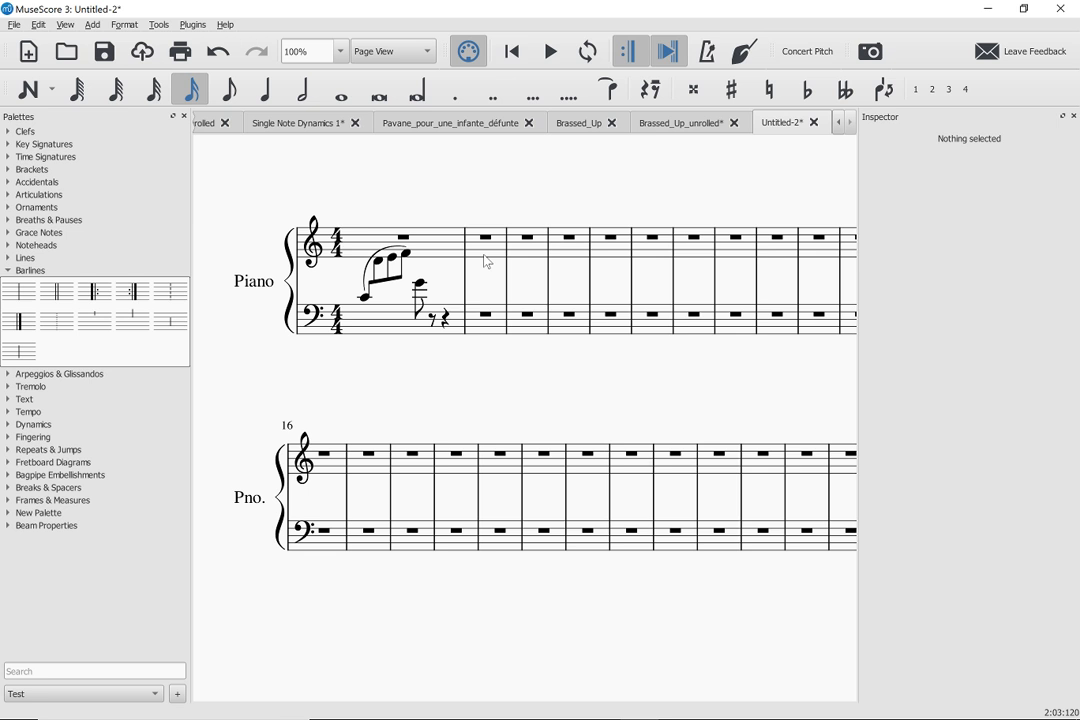
key(ctrl+z)
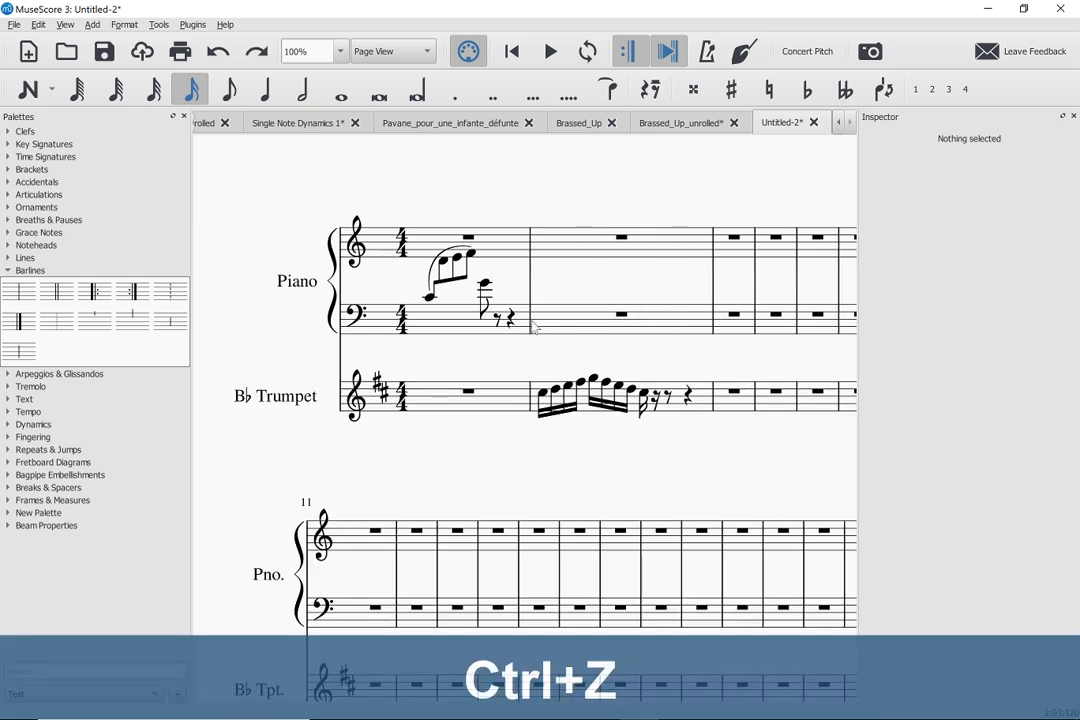
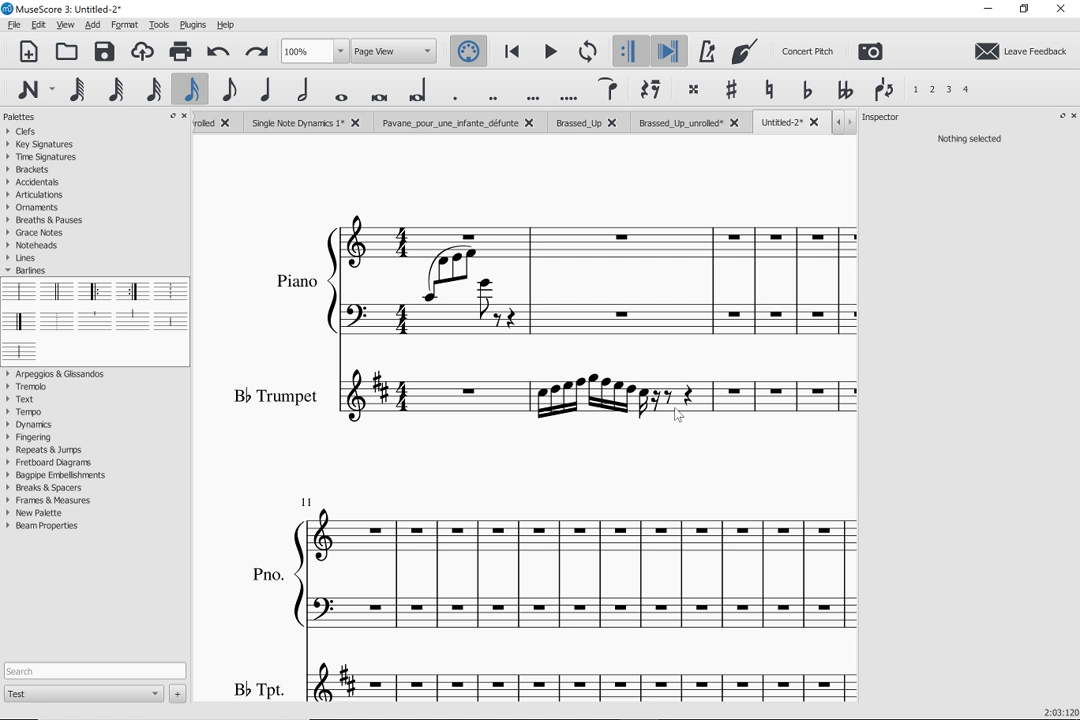
key(alt+Tab)
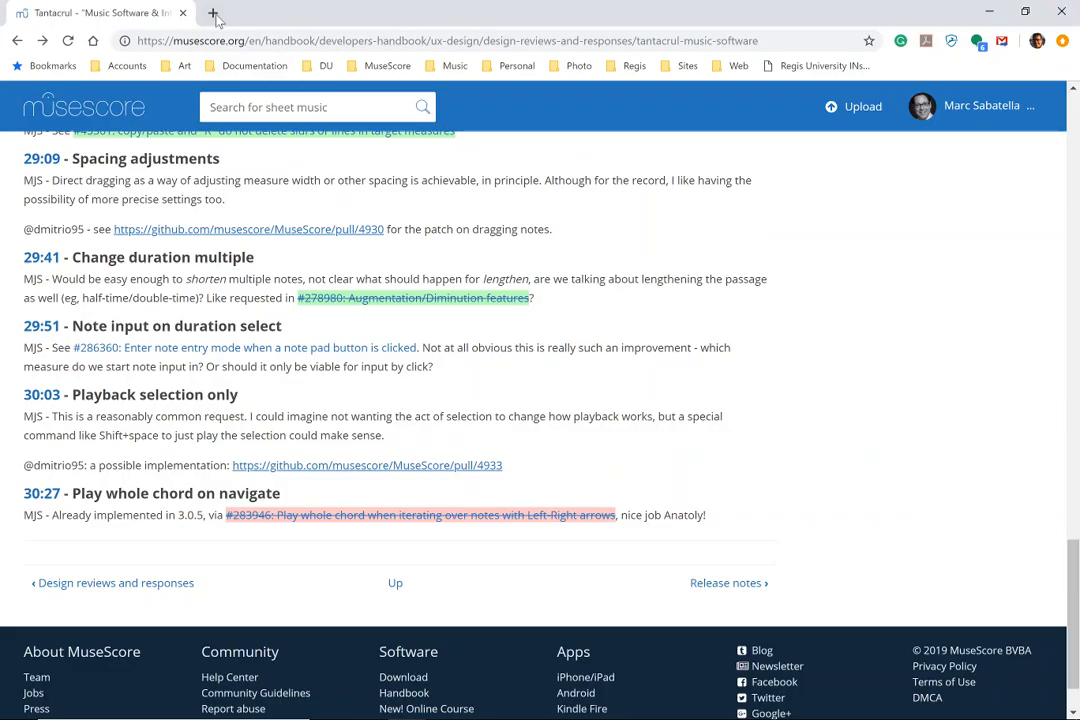
click(213, 14)
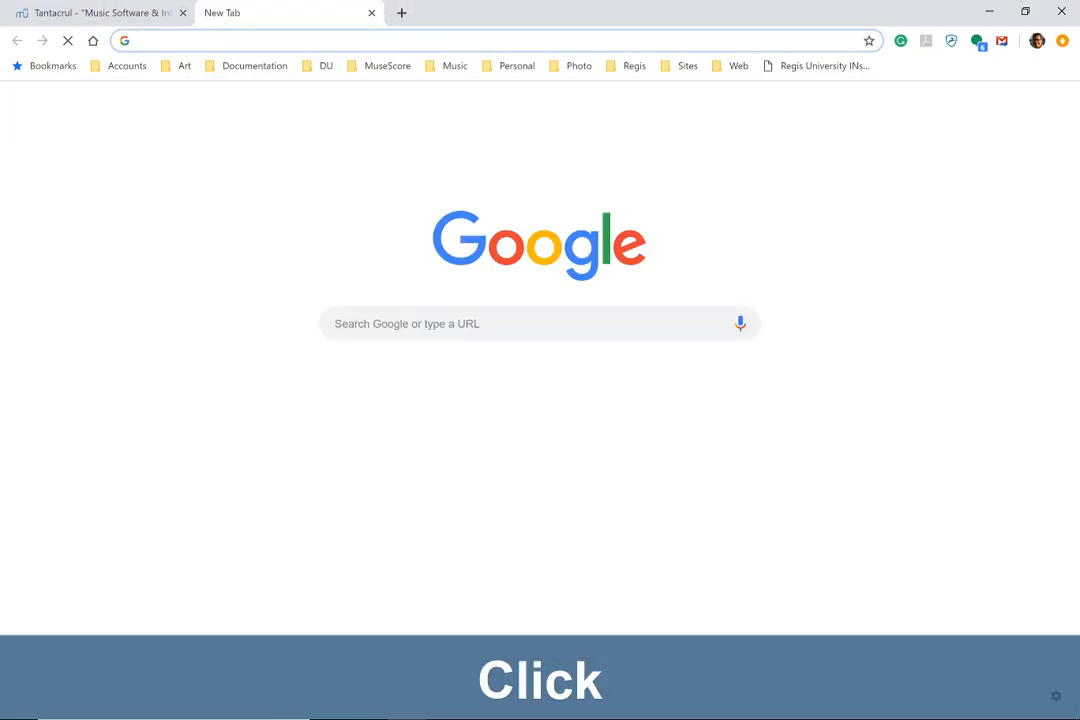
text(musescore)
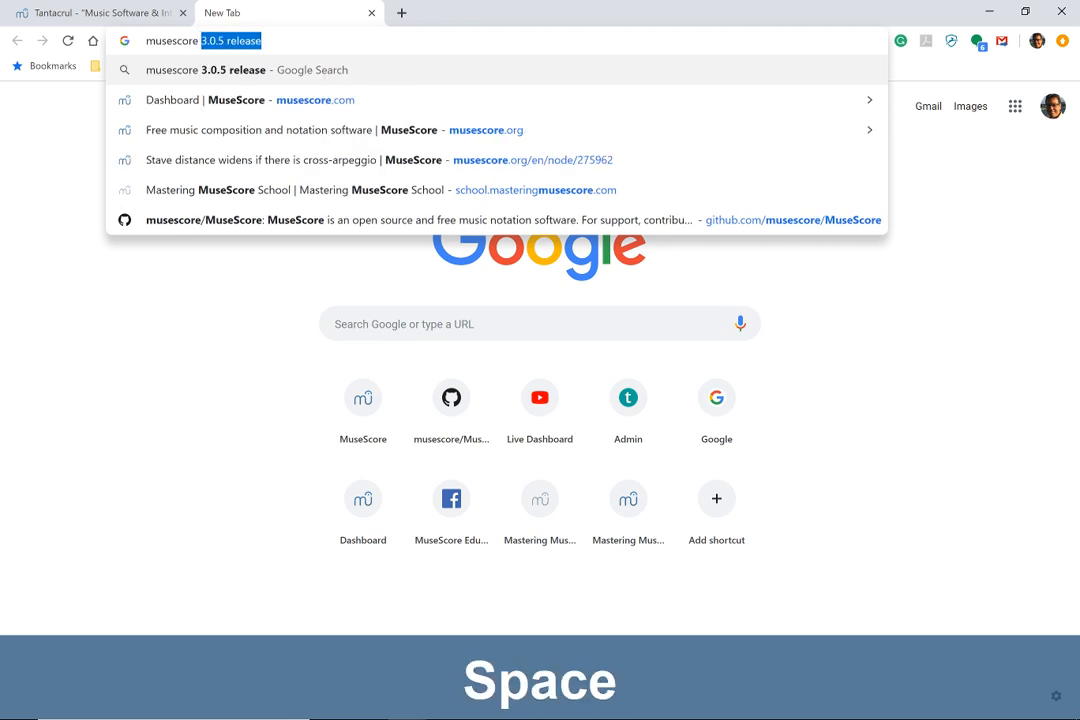
Switch to the browser window showing the MuseScore 3.1 Beta Release page and copy its web address.
key(alt+Tab)
key(alt+Tab)
key(alt+Tab)
key(alt+Tab)
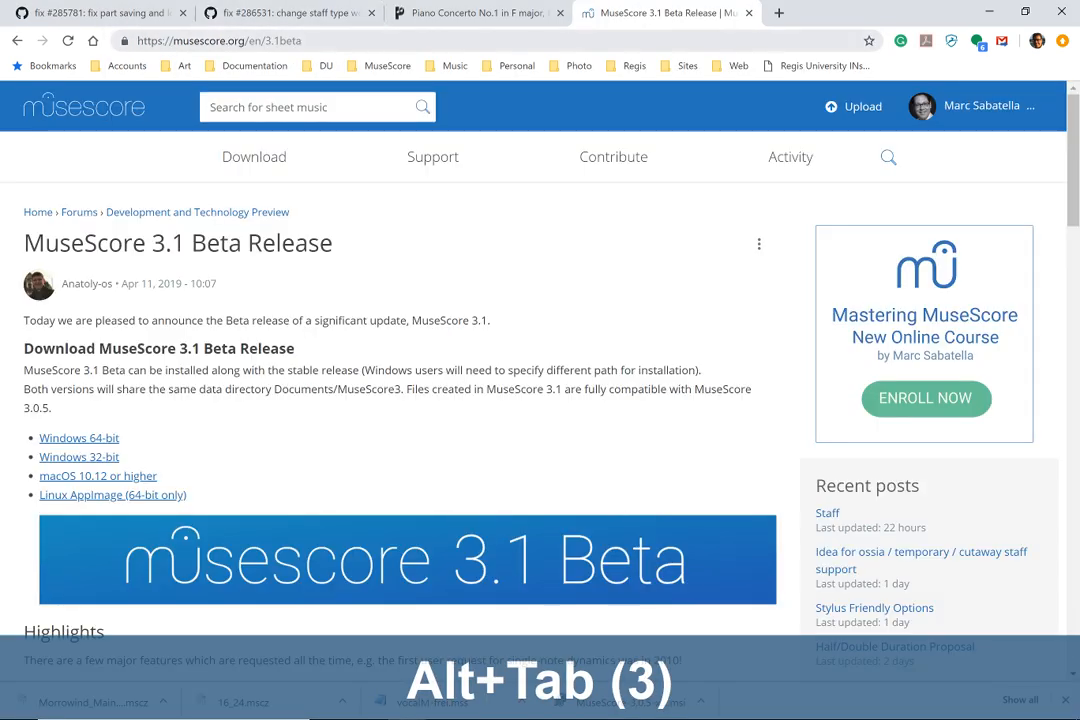
click(259, 44)
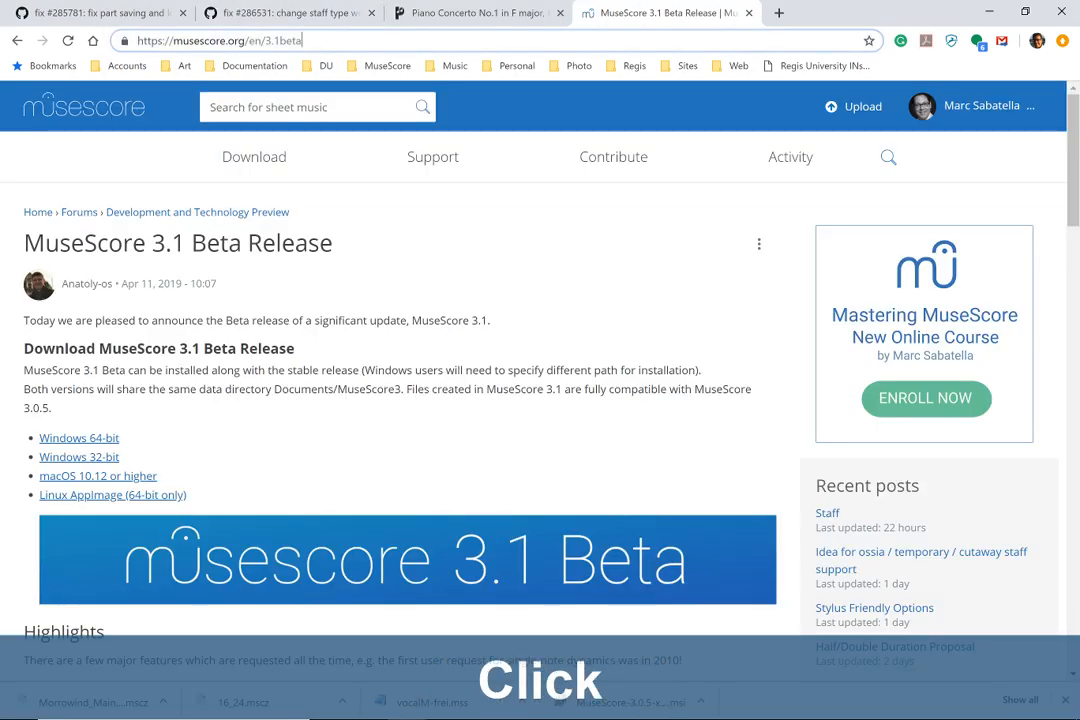
key(ctrl+c)
key(alt+Tab)
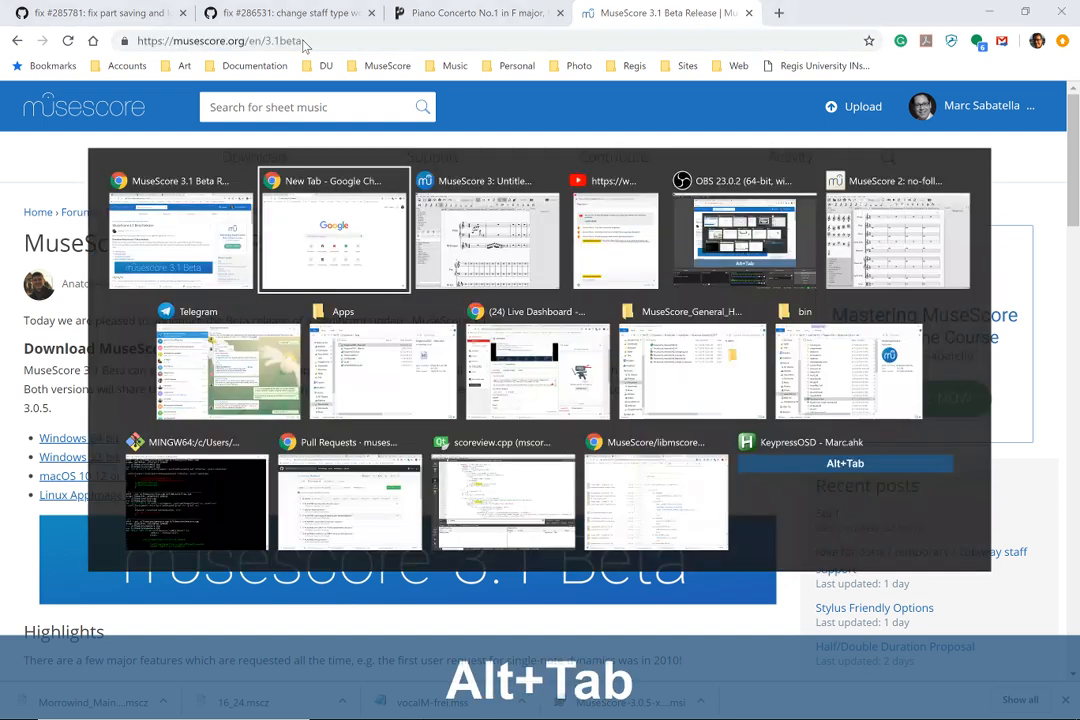
key(alt+Tab)
key(alt+Tab)
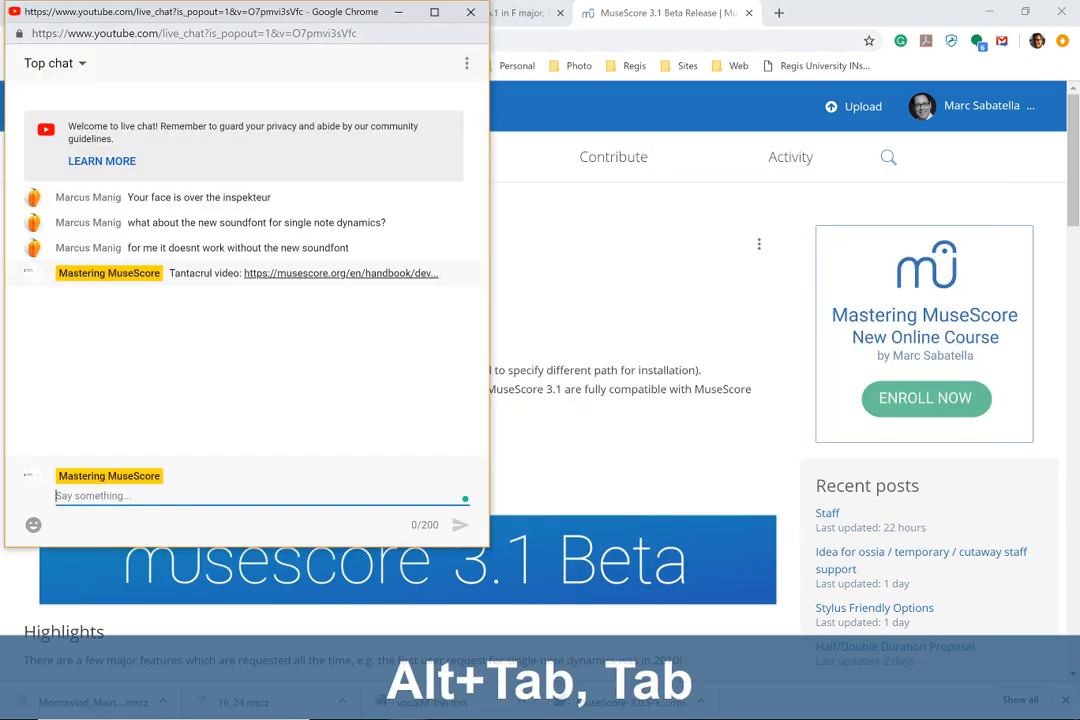
text(MuseScor)
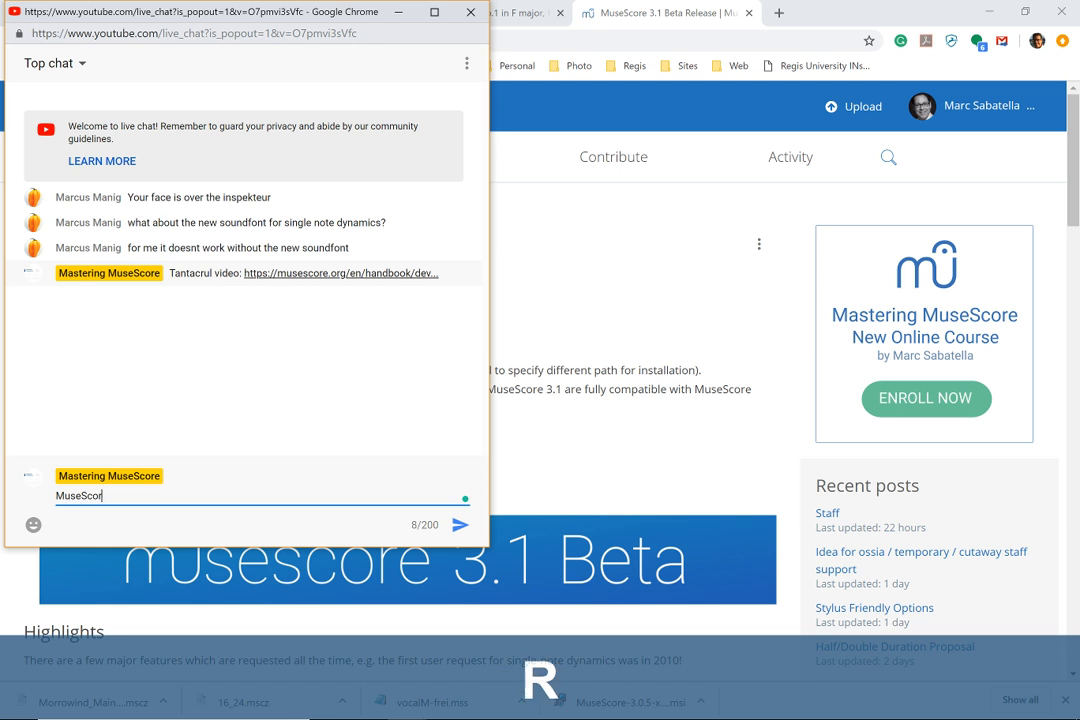
text(e 3.1 Beta:)
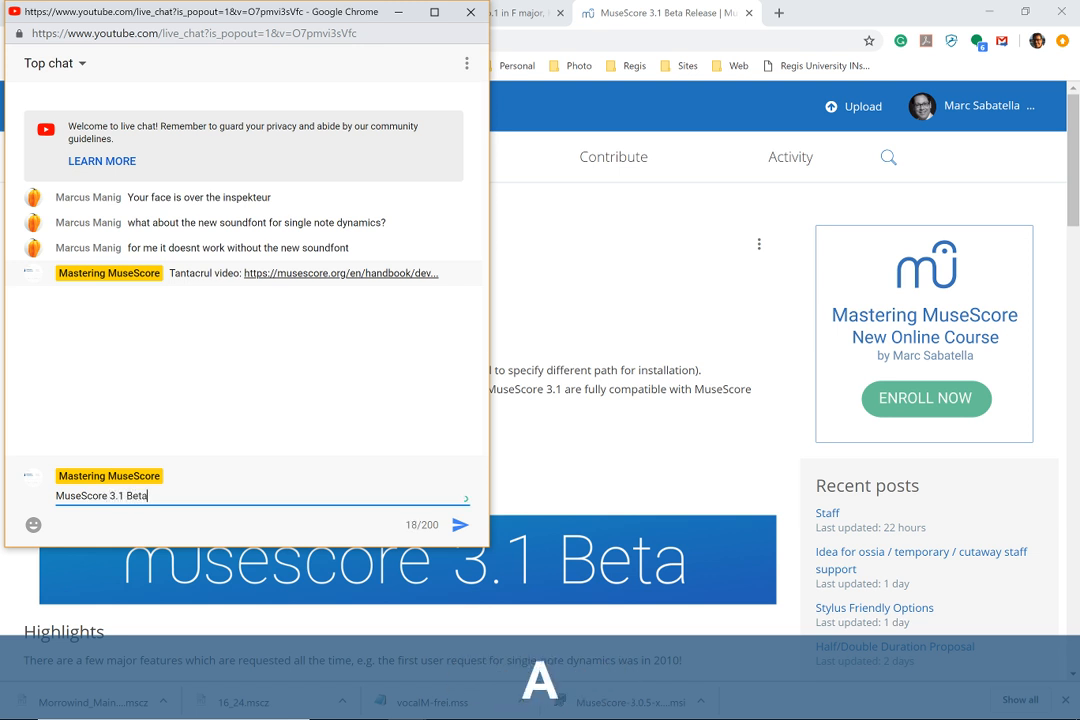
key(ctrl+v)
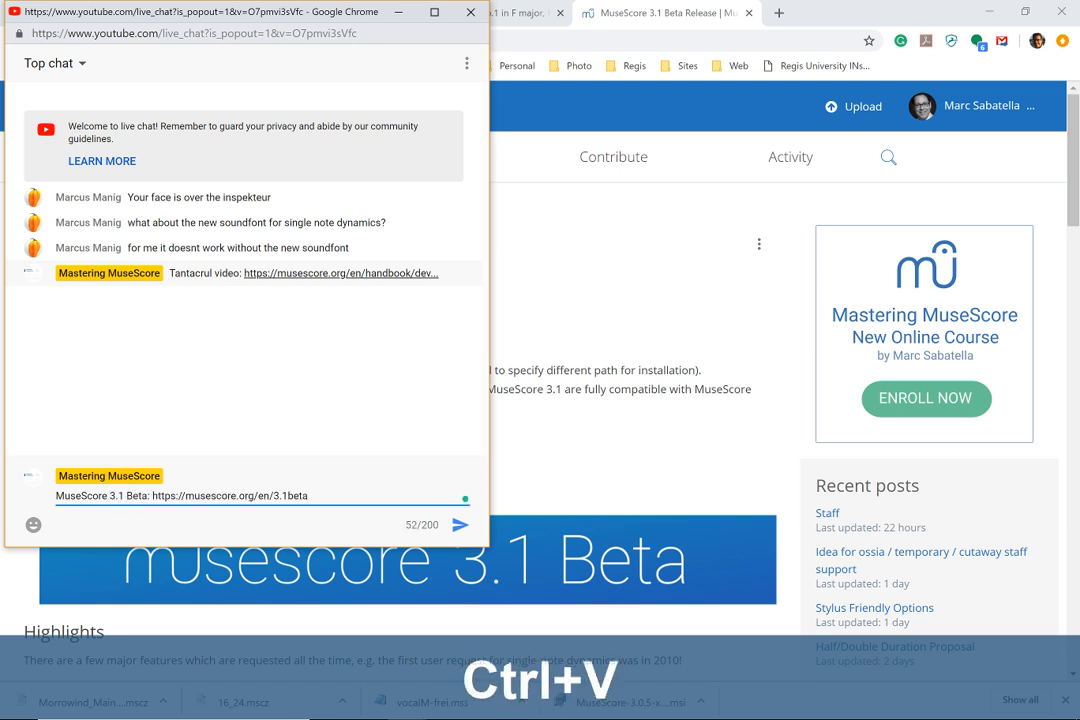
key(Return)
Return to the beta release page and review its highlights, from single-note dynamics through half/double duration and UX improvements, ending at the download links.
key(alt+Tab)
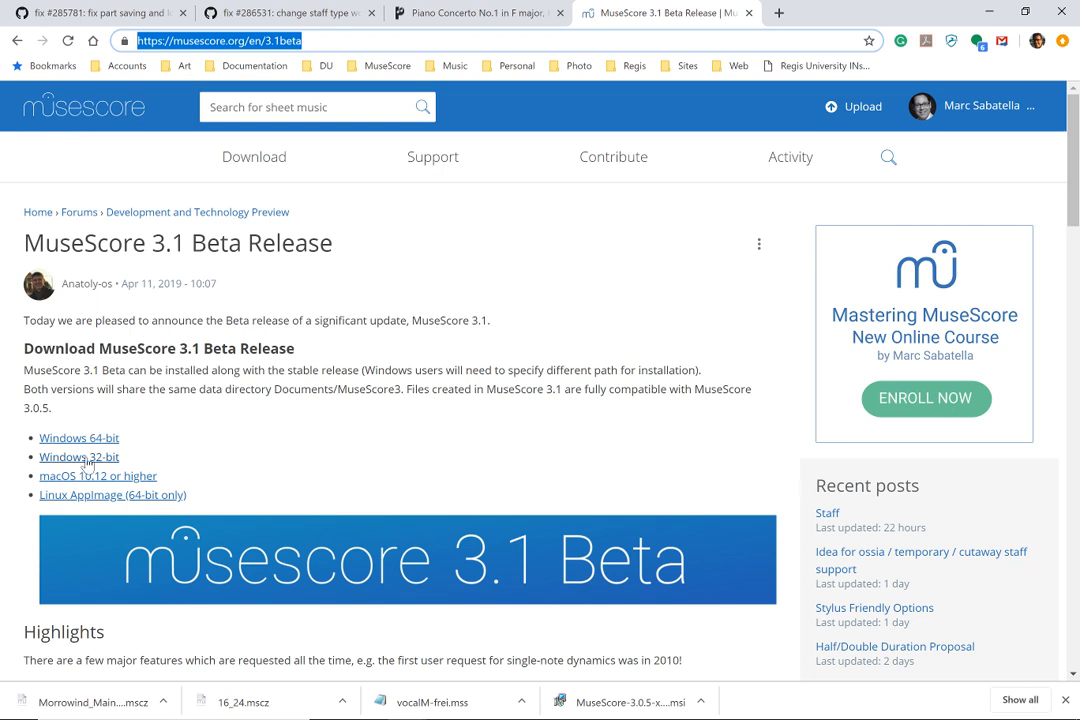
scroll(183, 465, down, 3)
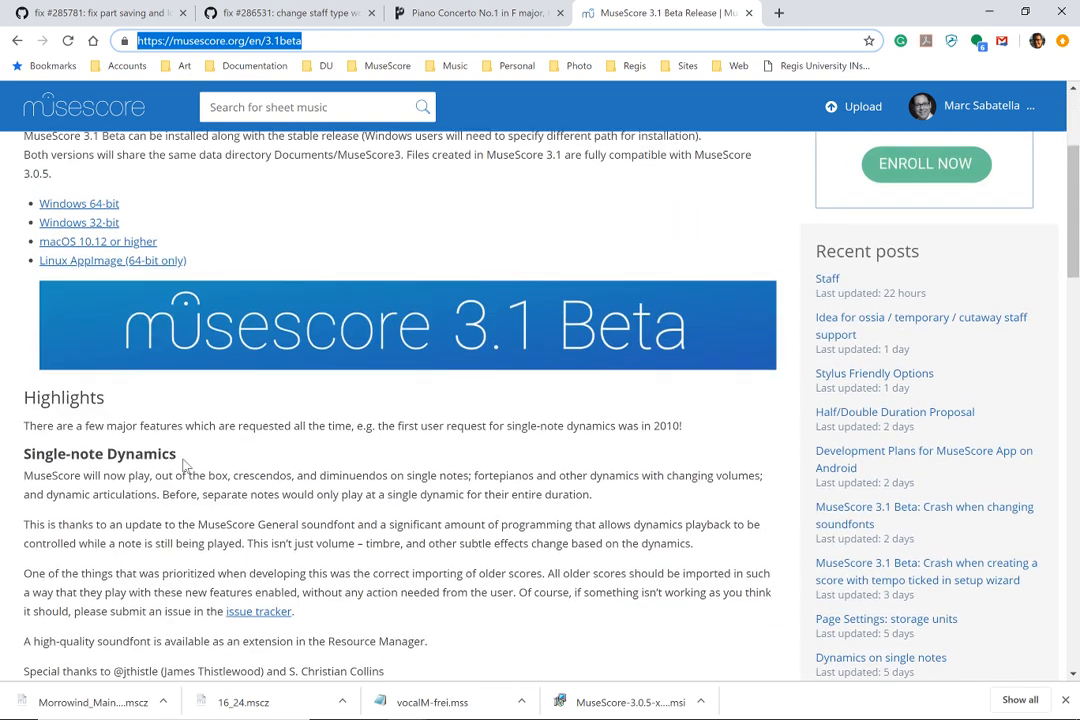
scroll(183, 465, down, 3)
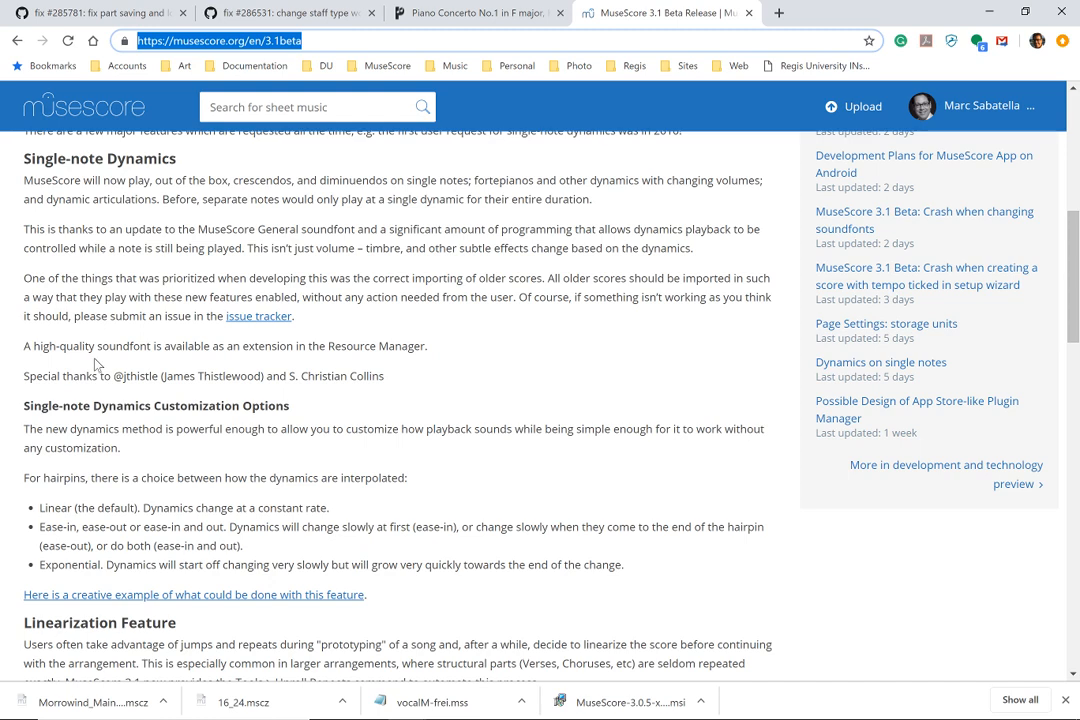
scroll(96, 366, down, 2)
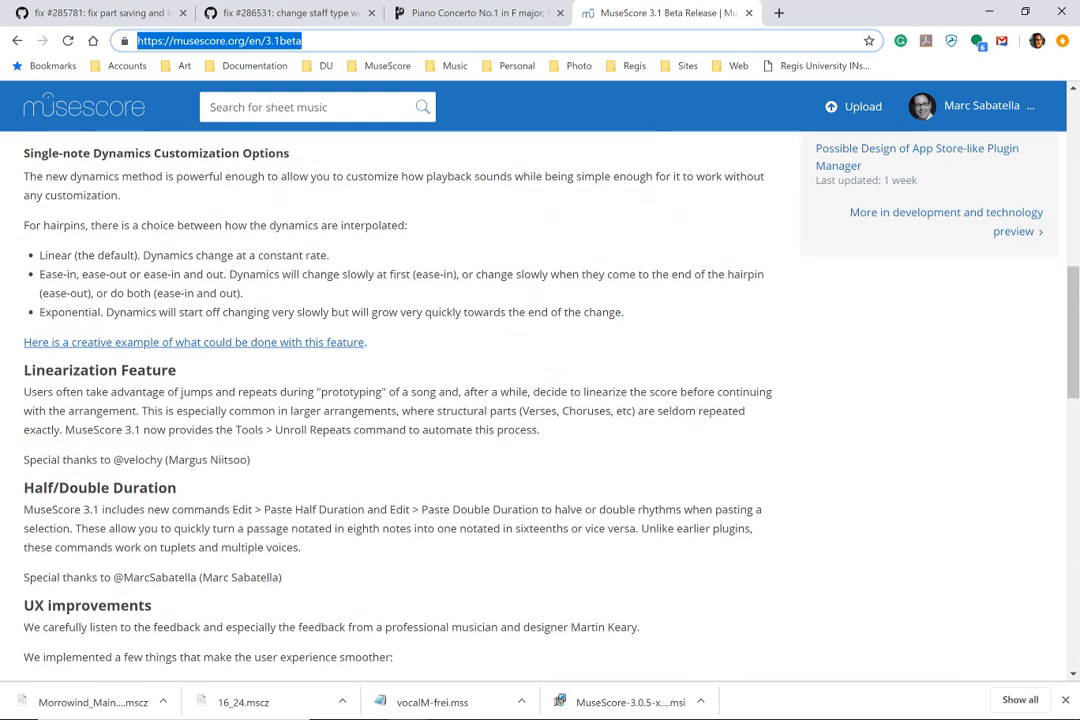
scroll(96, 366, up, 2)
scroll(465, 400, up, 1)
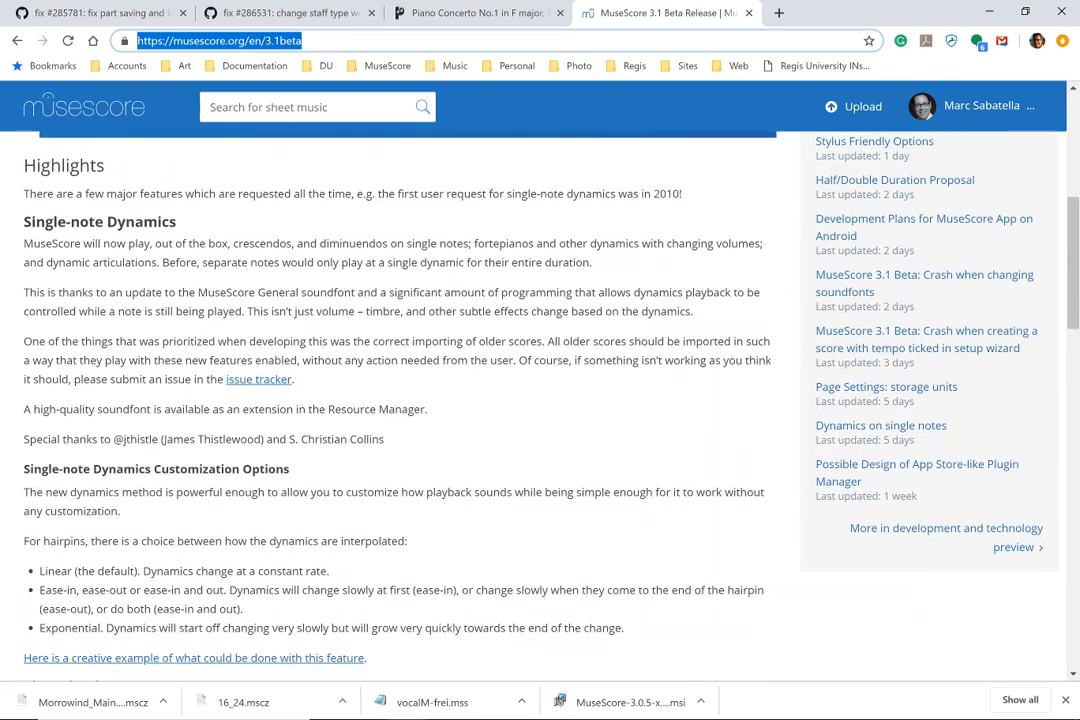
scroll(400, 400, down, 1)
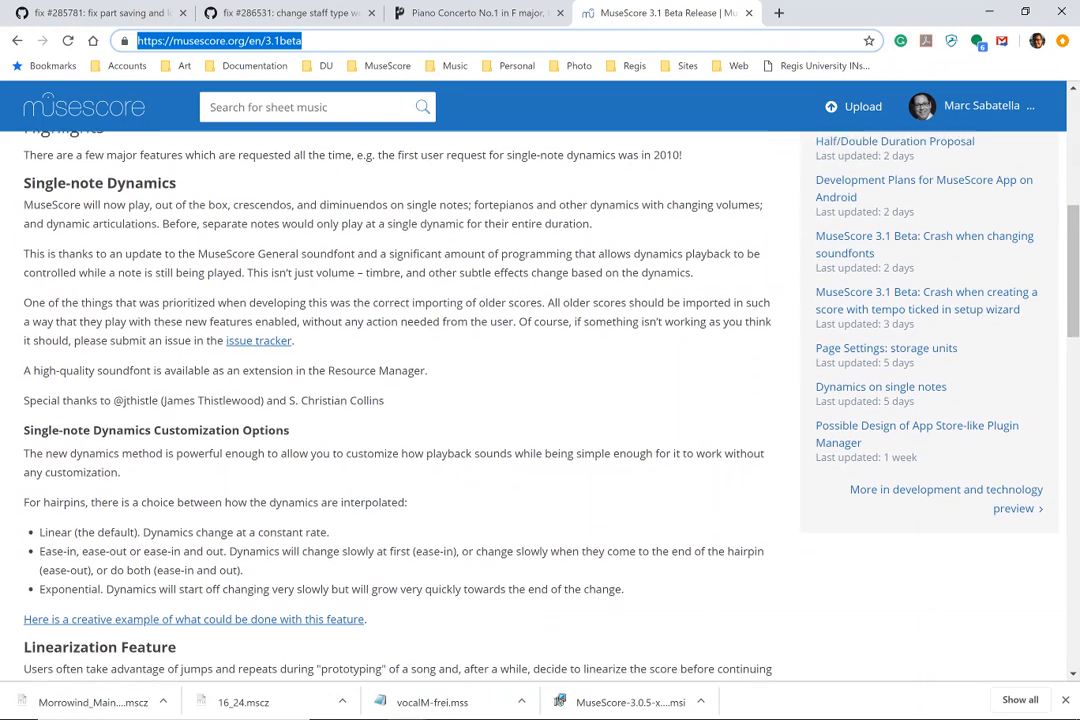
scroll(400, 400, down, 3)
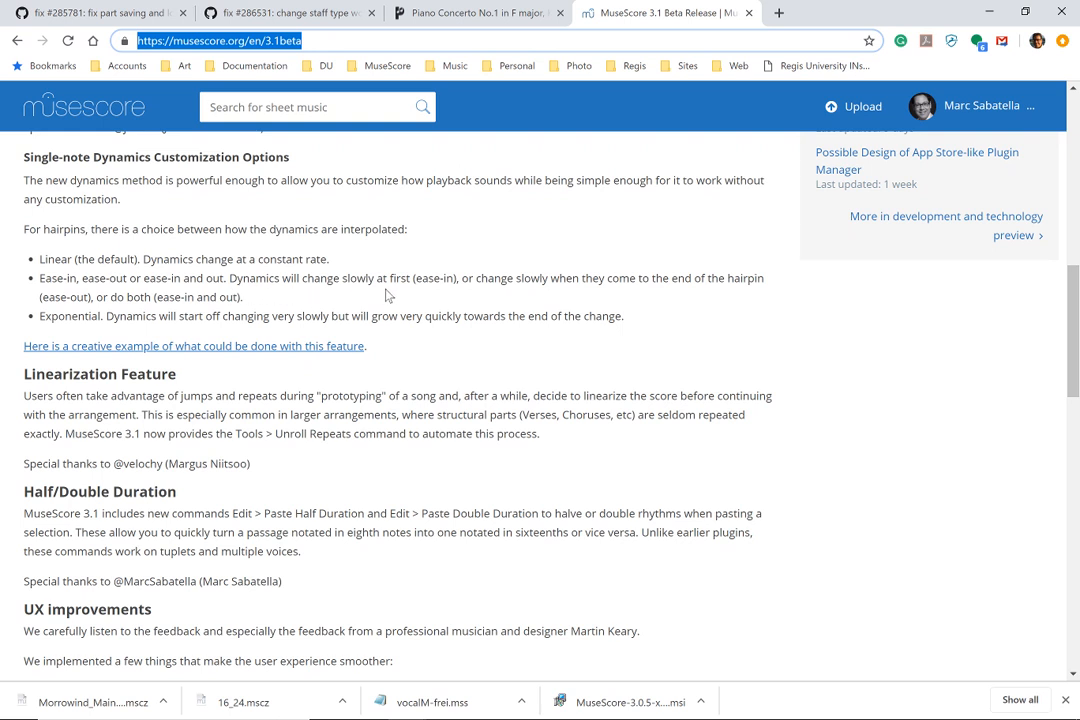
scroll(465, 400, down, 1)
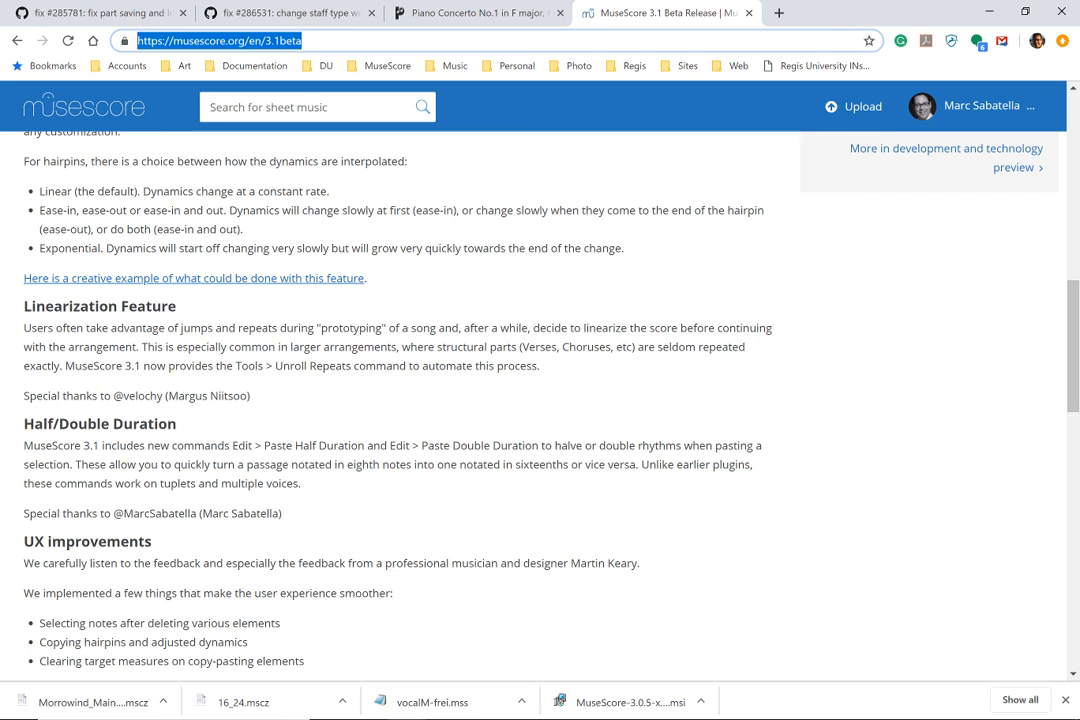
scroll(400, 400, down, 1)
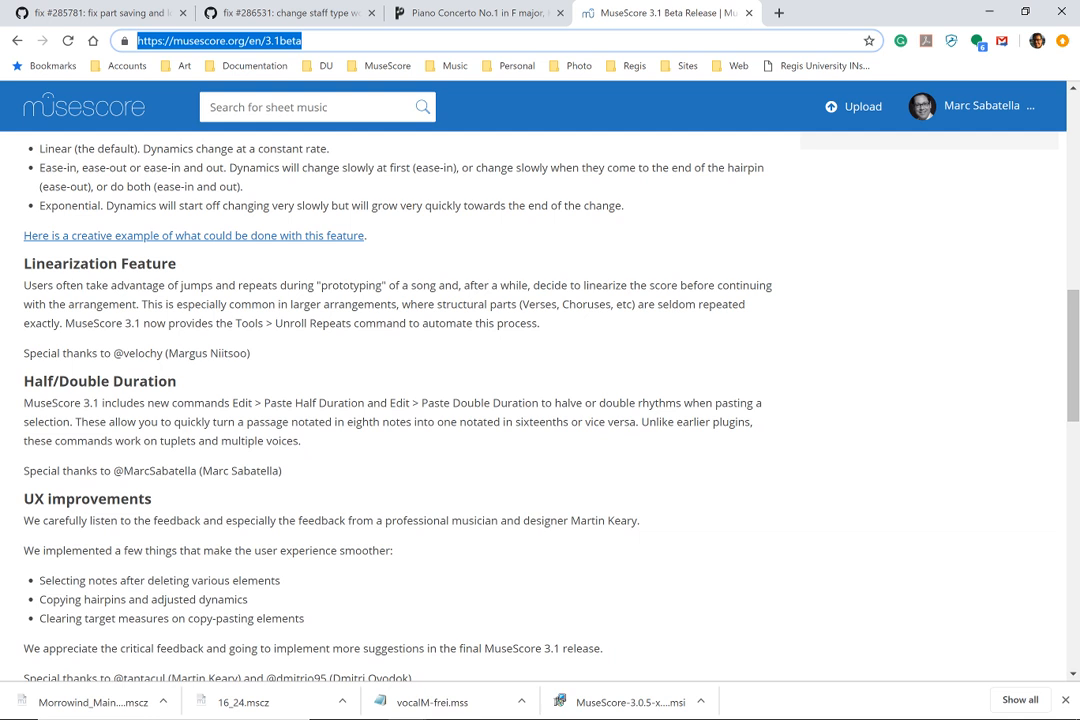
scroll(400, 400, up, 15)
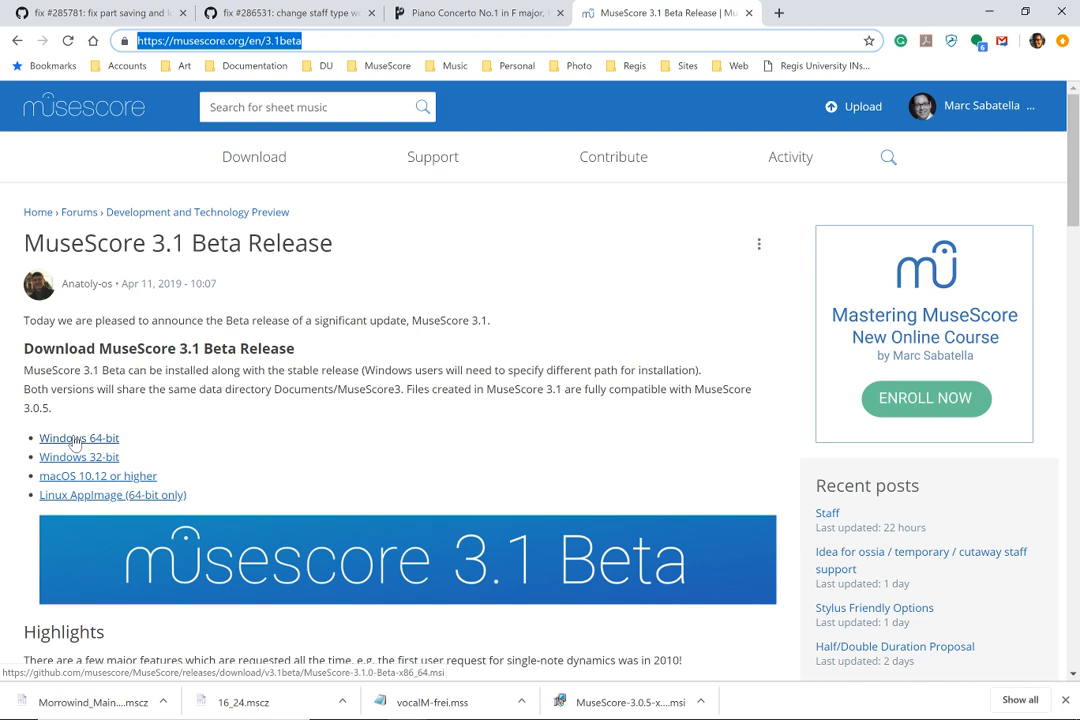
Look through the announcement's features and fixes, and open the linked release notes with the complete list of changes.
scroll(75, 443, down, 3)
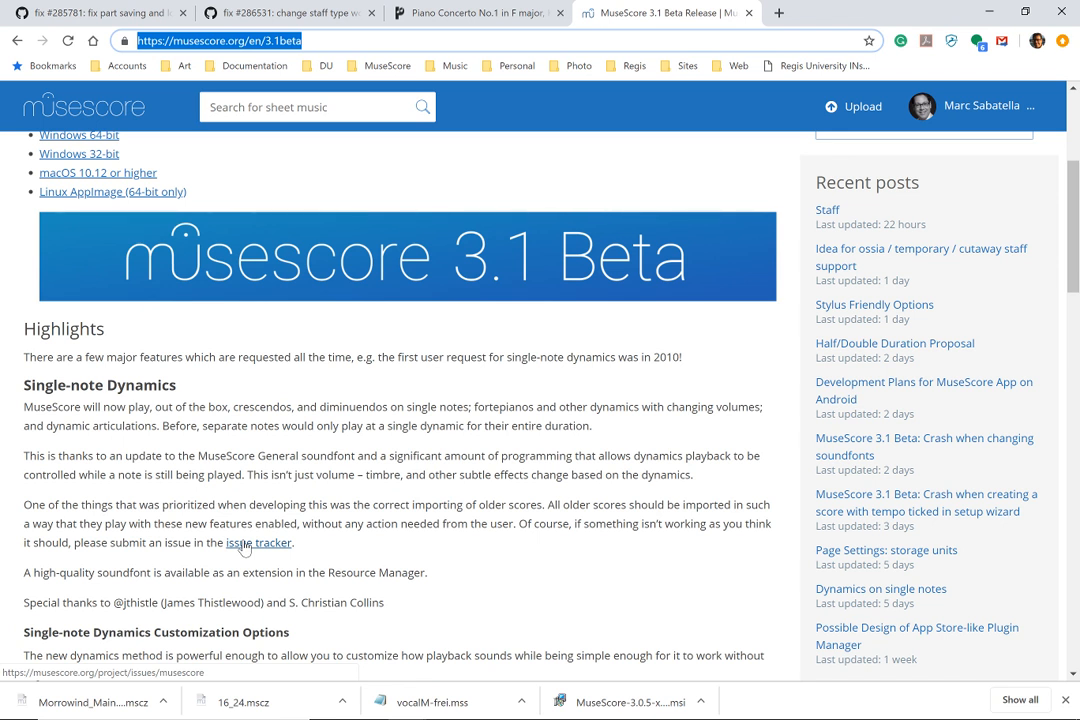
scroll(244, 548, down, 2)
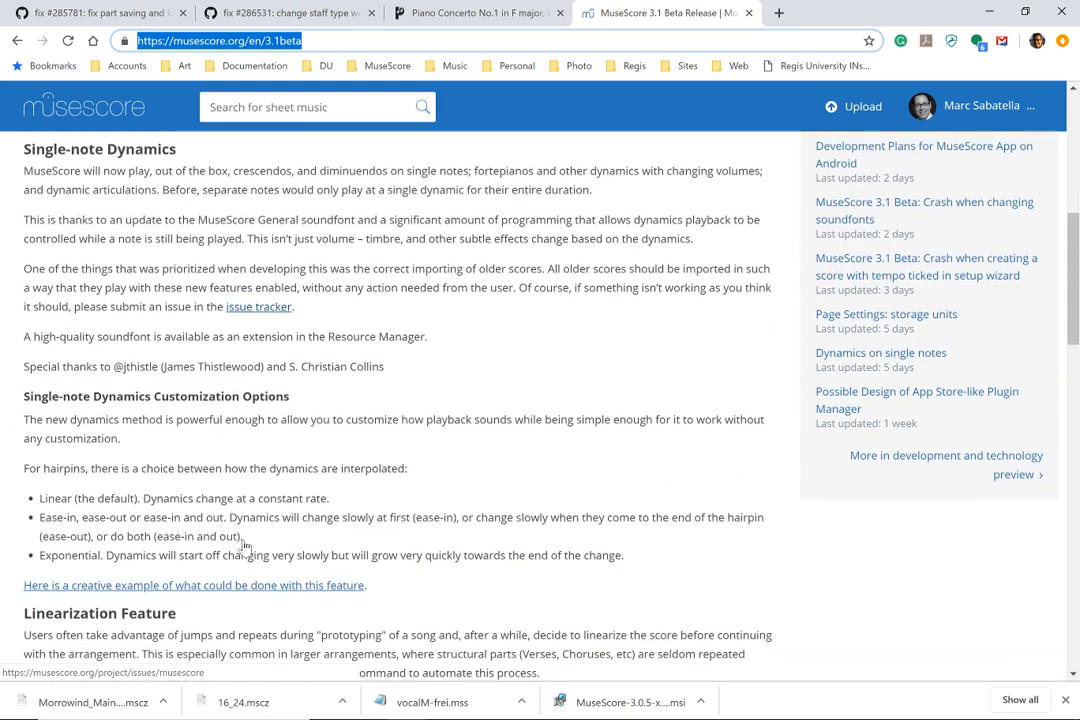
scroll(244, 548, down, 2)
scroll(244, 548, up, 3)
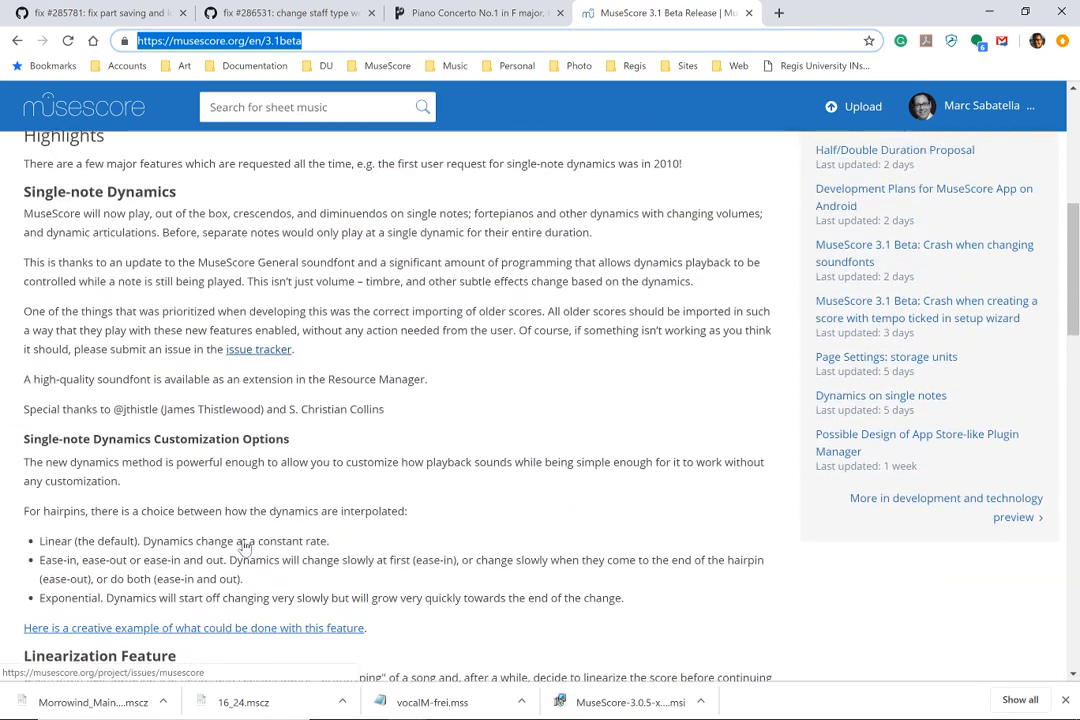
scroll(244, 548, down, 7)
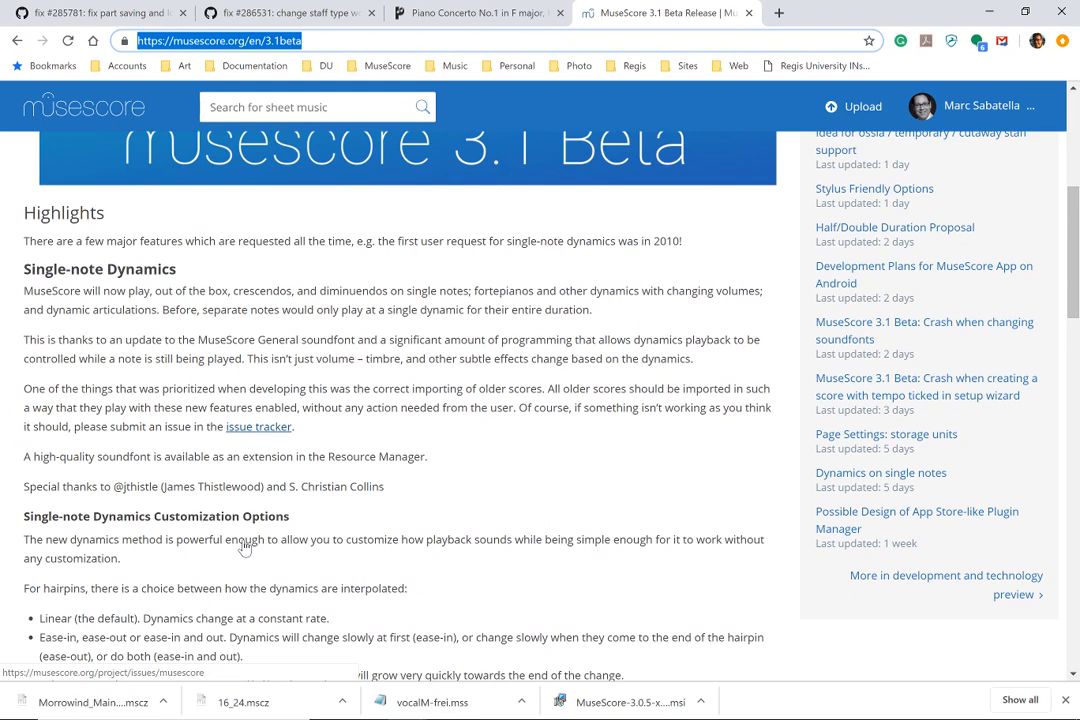
scroll(244, 548, down, 4)
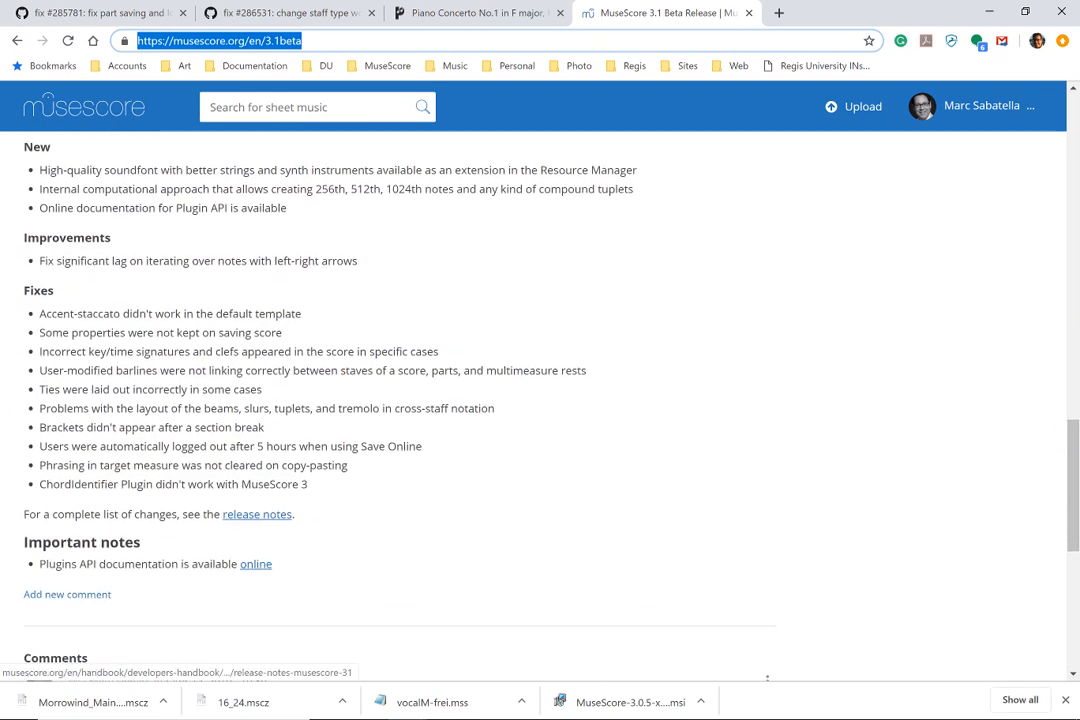
click(240, 520)
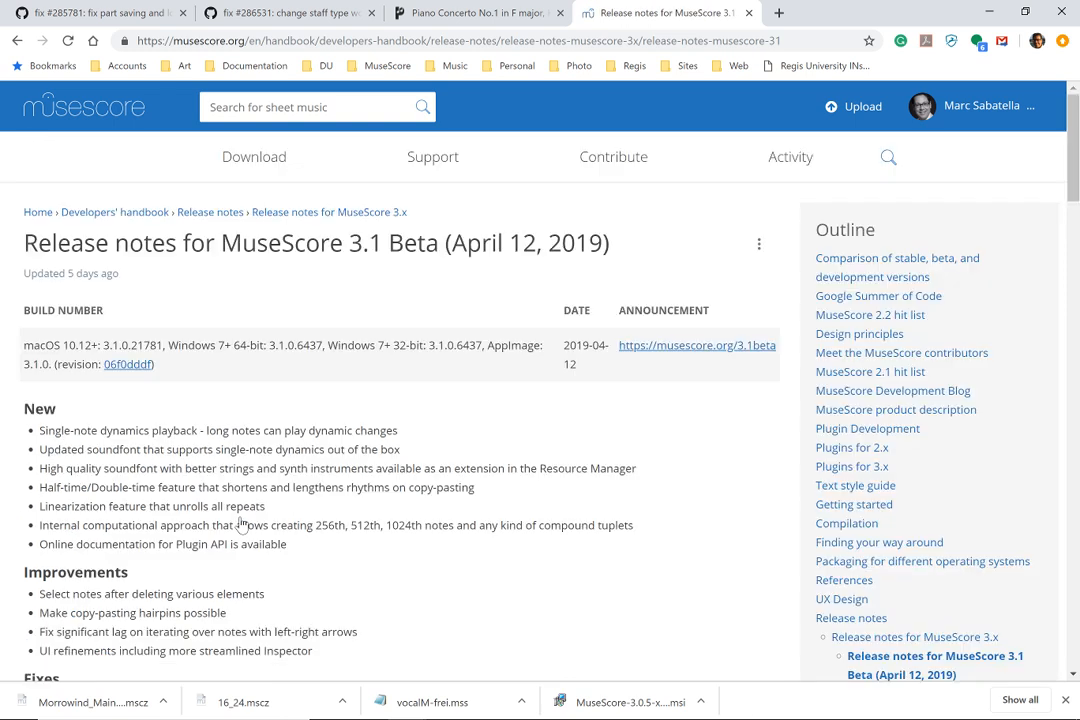
Review the resolved issues in the release notes, from playback and layout through UI/UX, commands and crashes to plugins.
scroll(241, 525, down, 7)
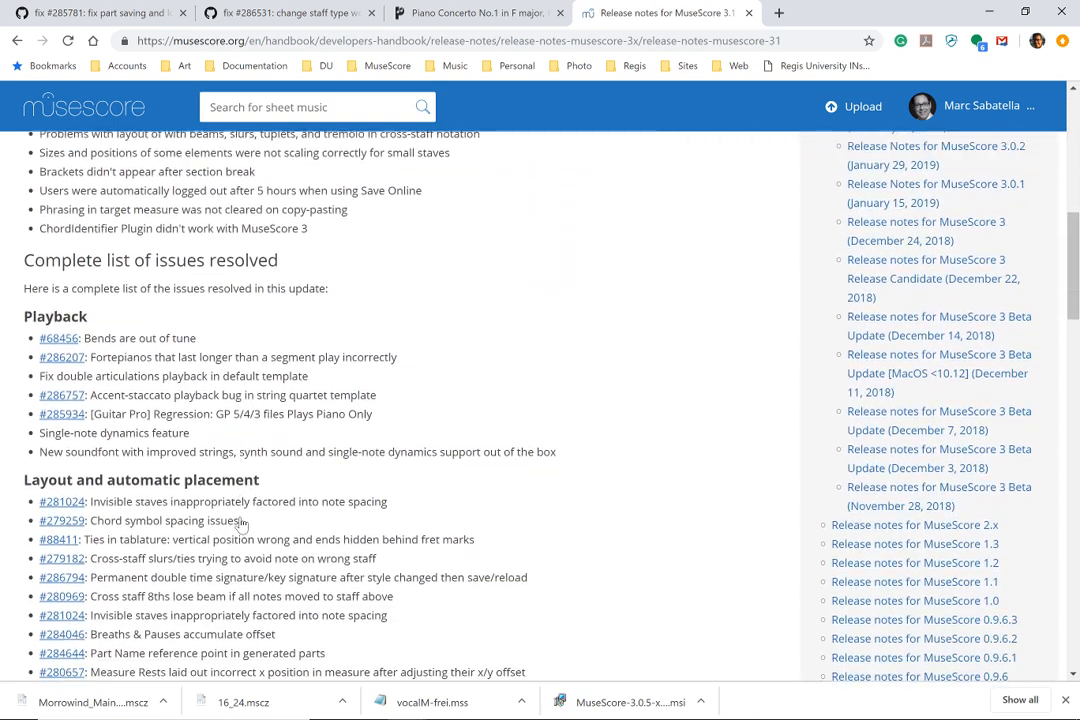
scroll(241, 525, down, 3)
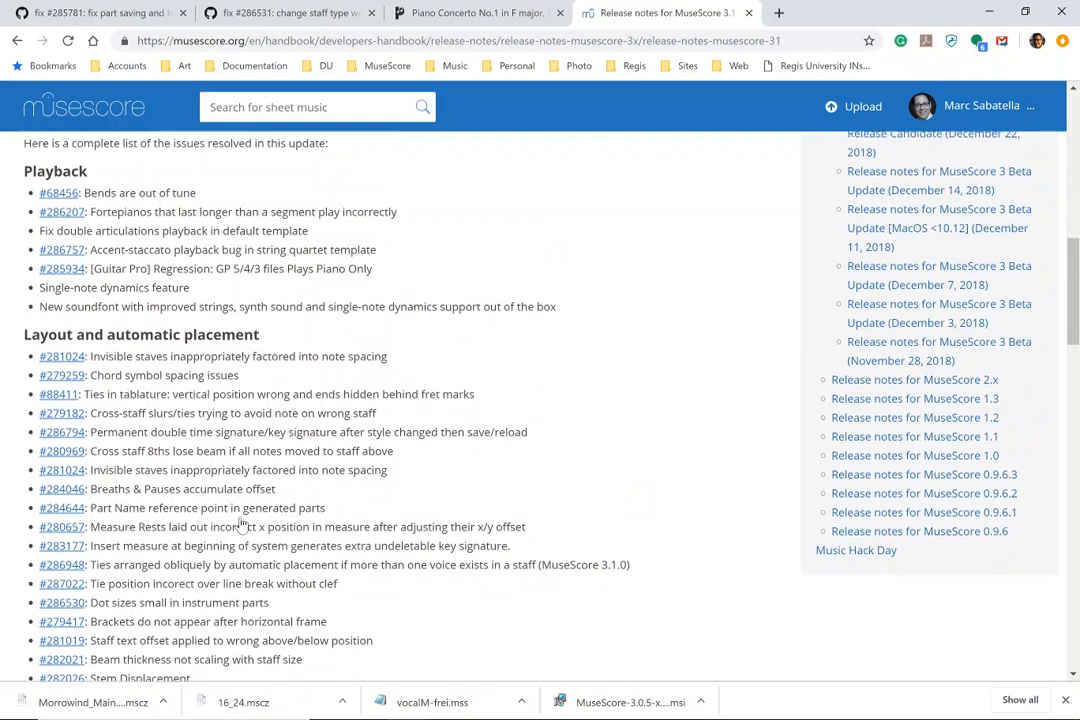
scroll(241, 525, down, 5)
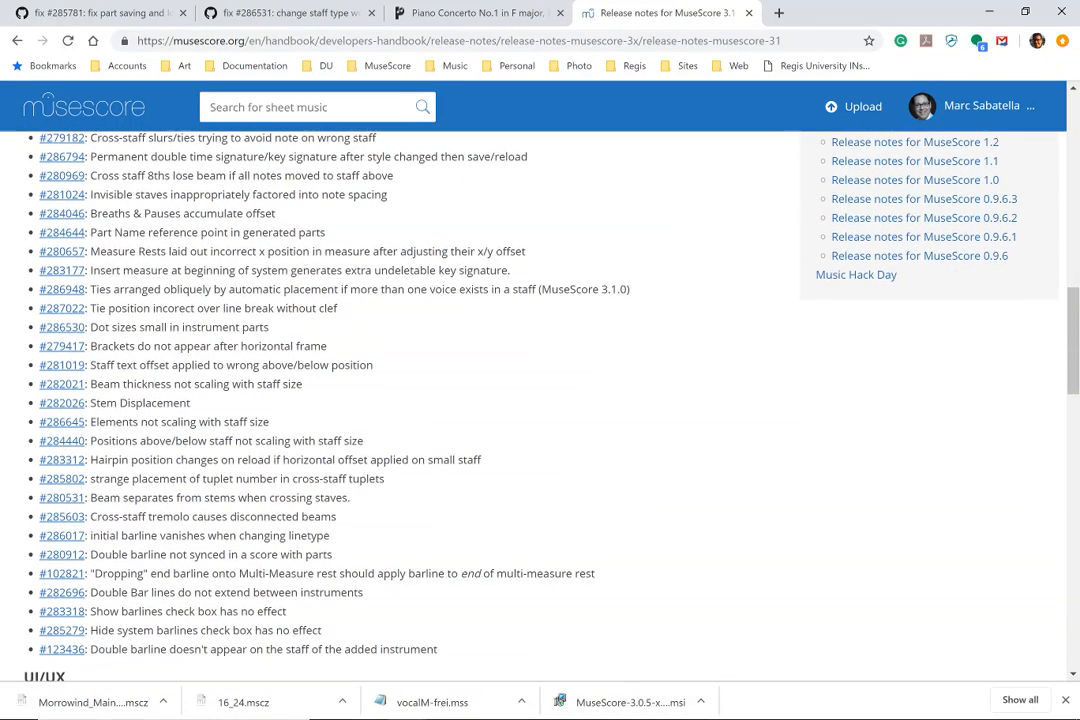
scroll(241, 525, down, 8)
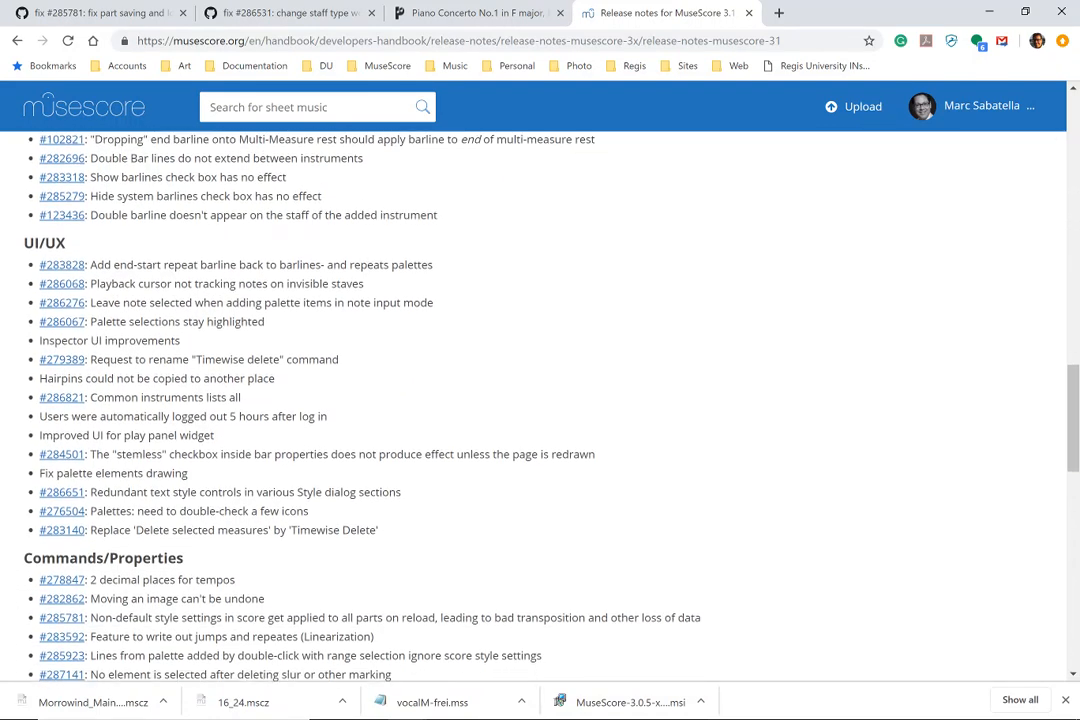
scroll(241, 525, down, 10)
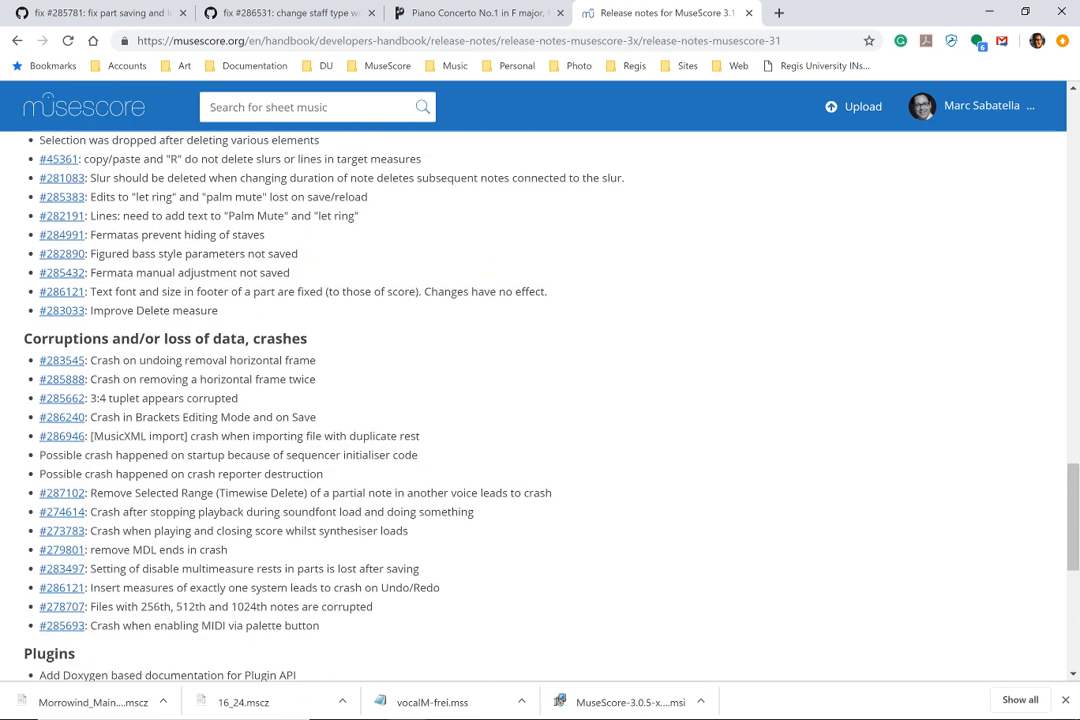
scroll(60, 300, down, 3)
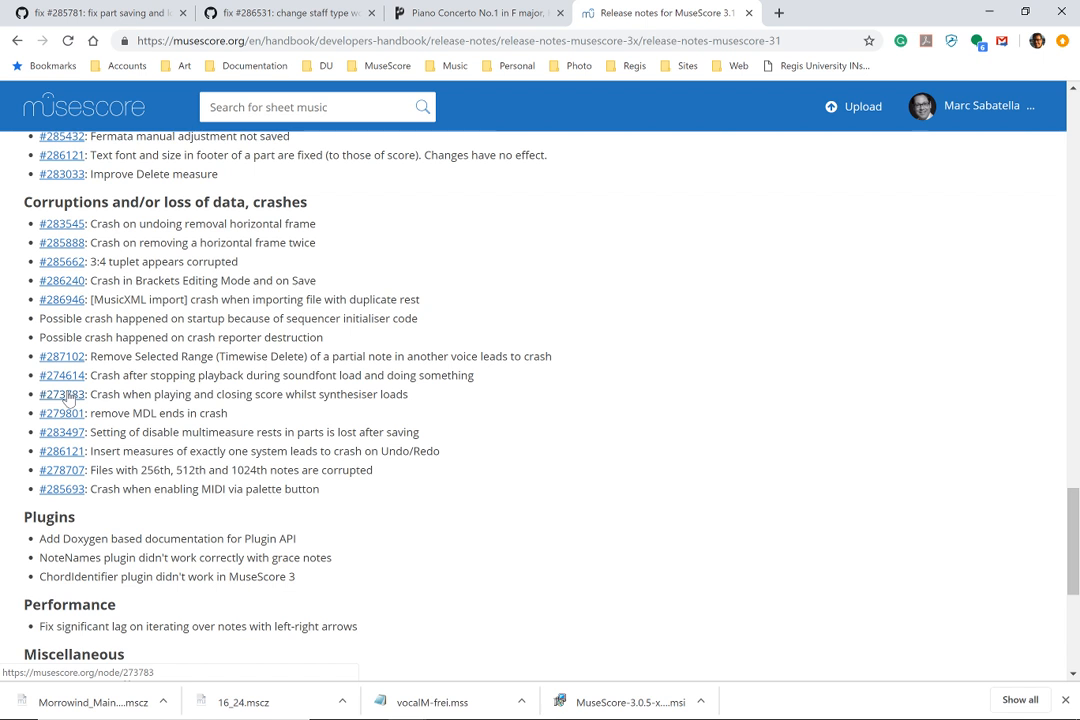
Open issue #286121 about inserting measures of exactly one system, read its description and comments, and return to the release notes.
click(57, 451)
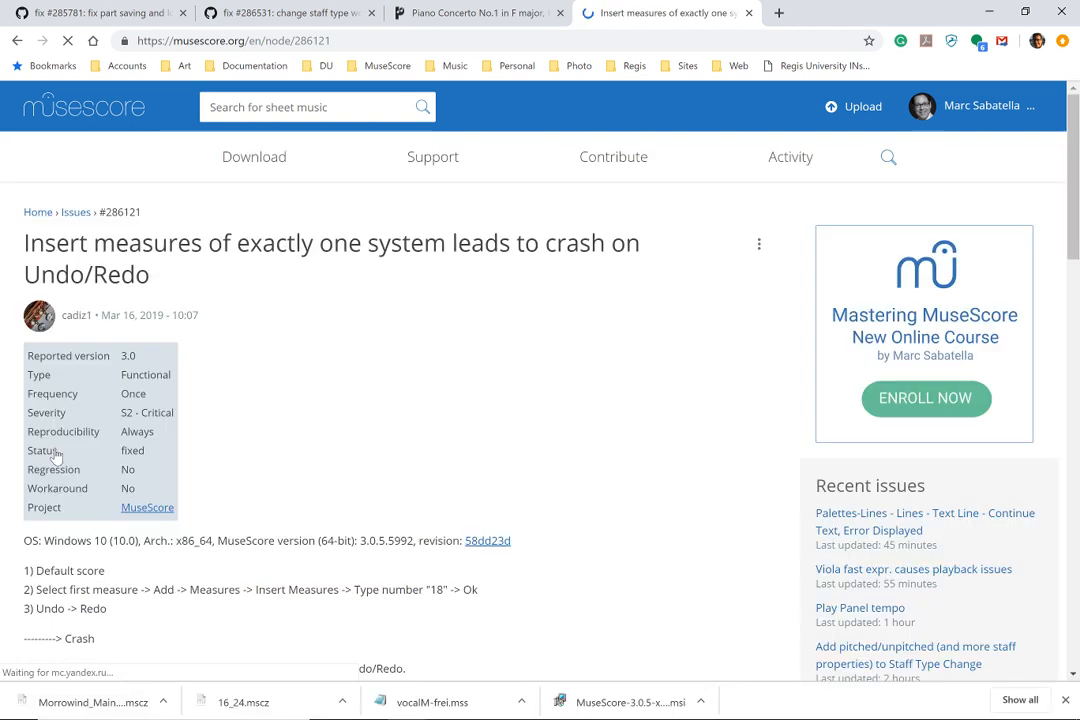
scroll(57, 447, down, 5)
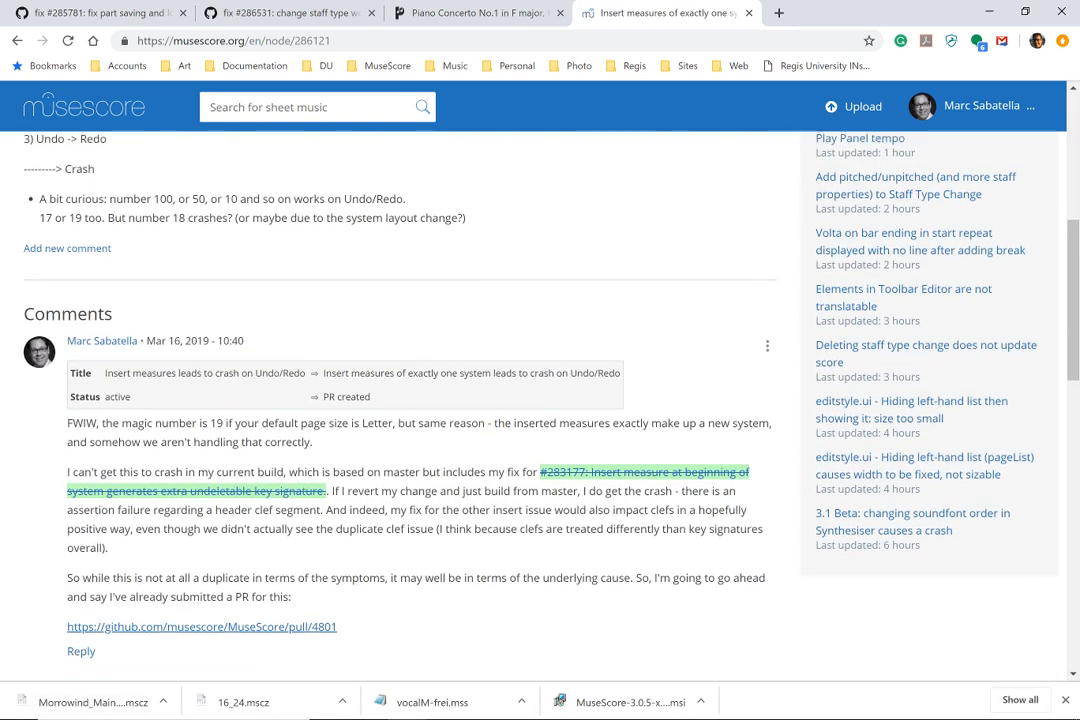
scroll(40, 420, up, 2)
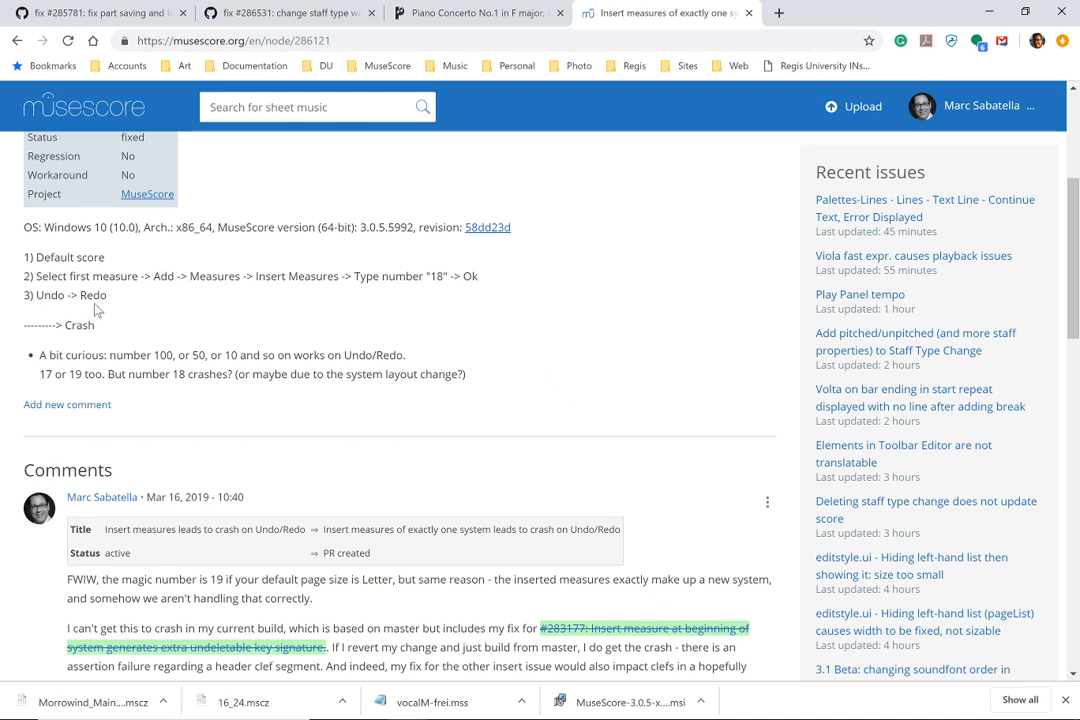
scroll(97, 310, down, 15)
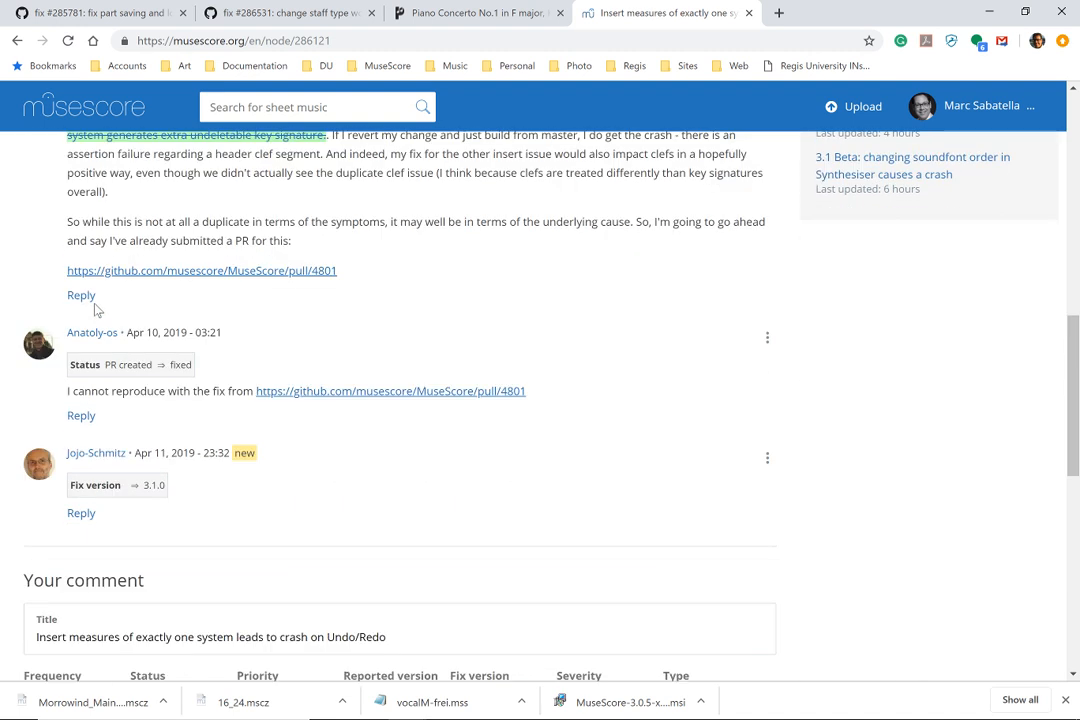
scroll(97, 310, up, 3)
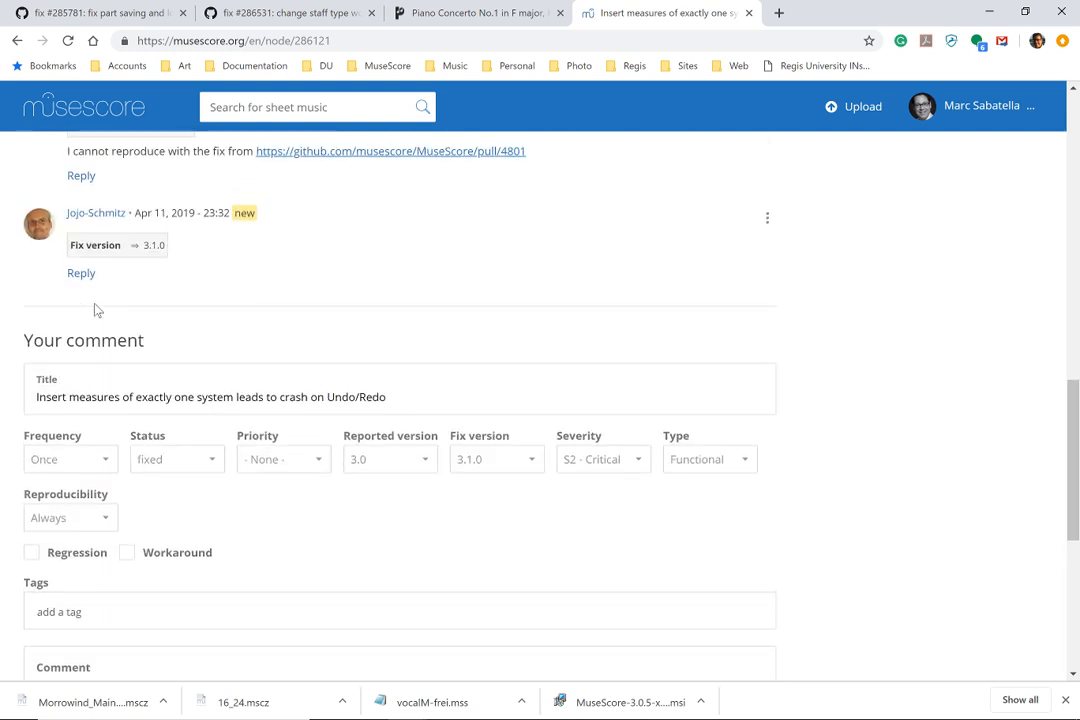
click(17, 40)
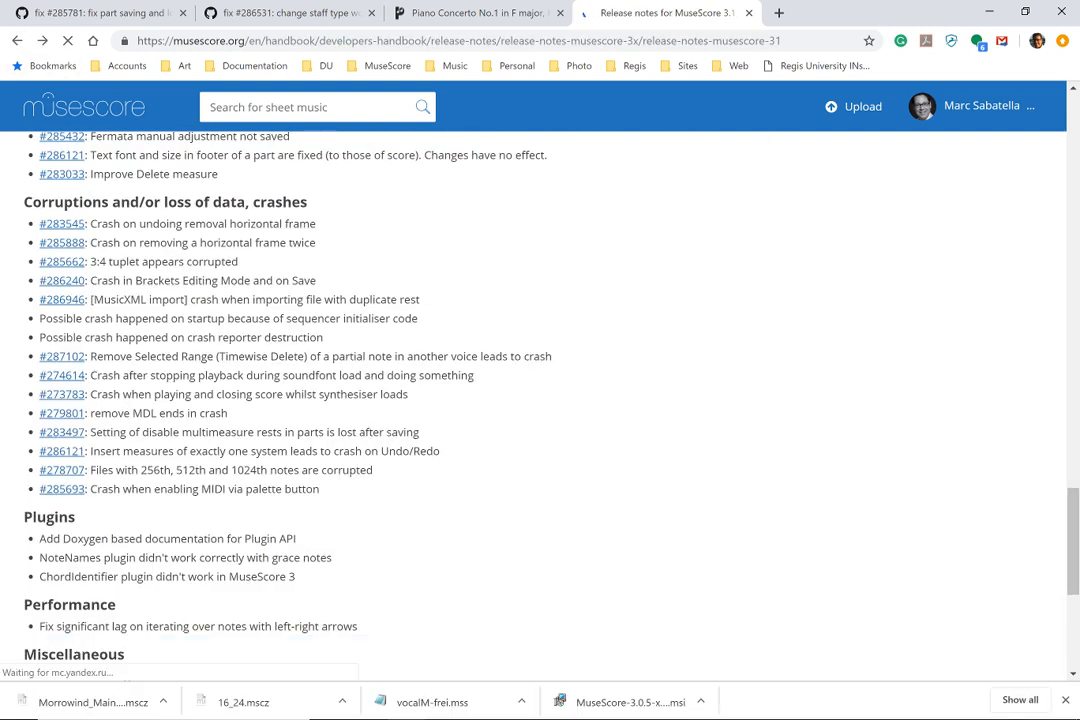